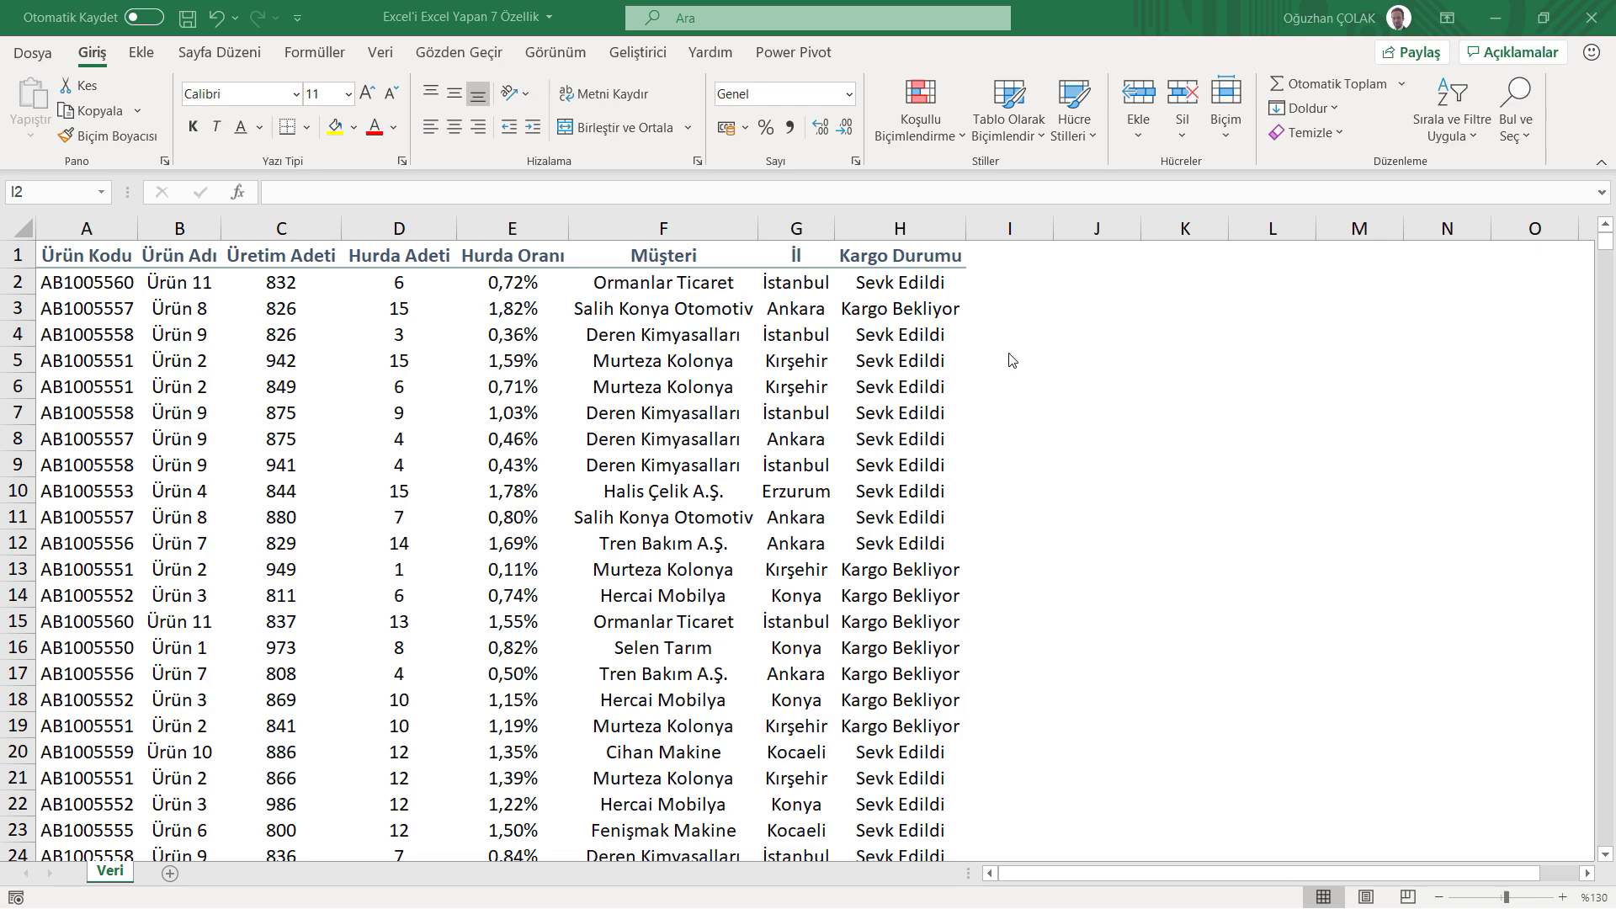
# Select the Kargo Durumu statuses H2:H1023 and bring up the Highlight Cells Rules options.
pyautogui.click(907, 285)
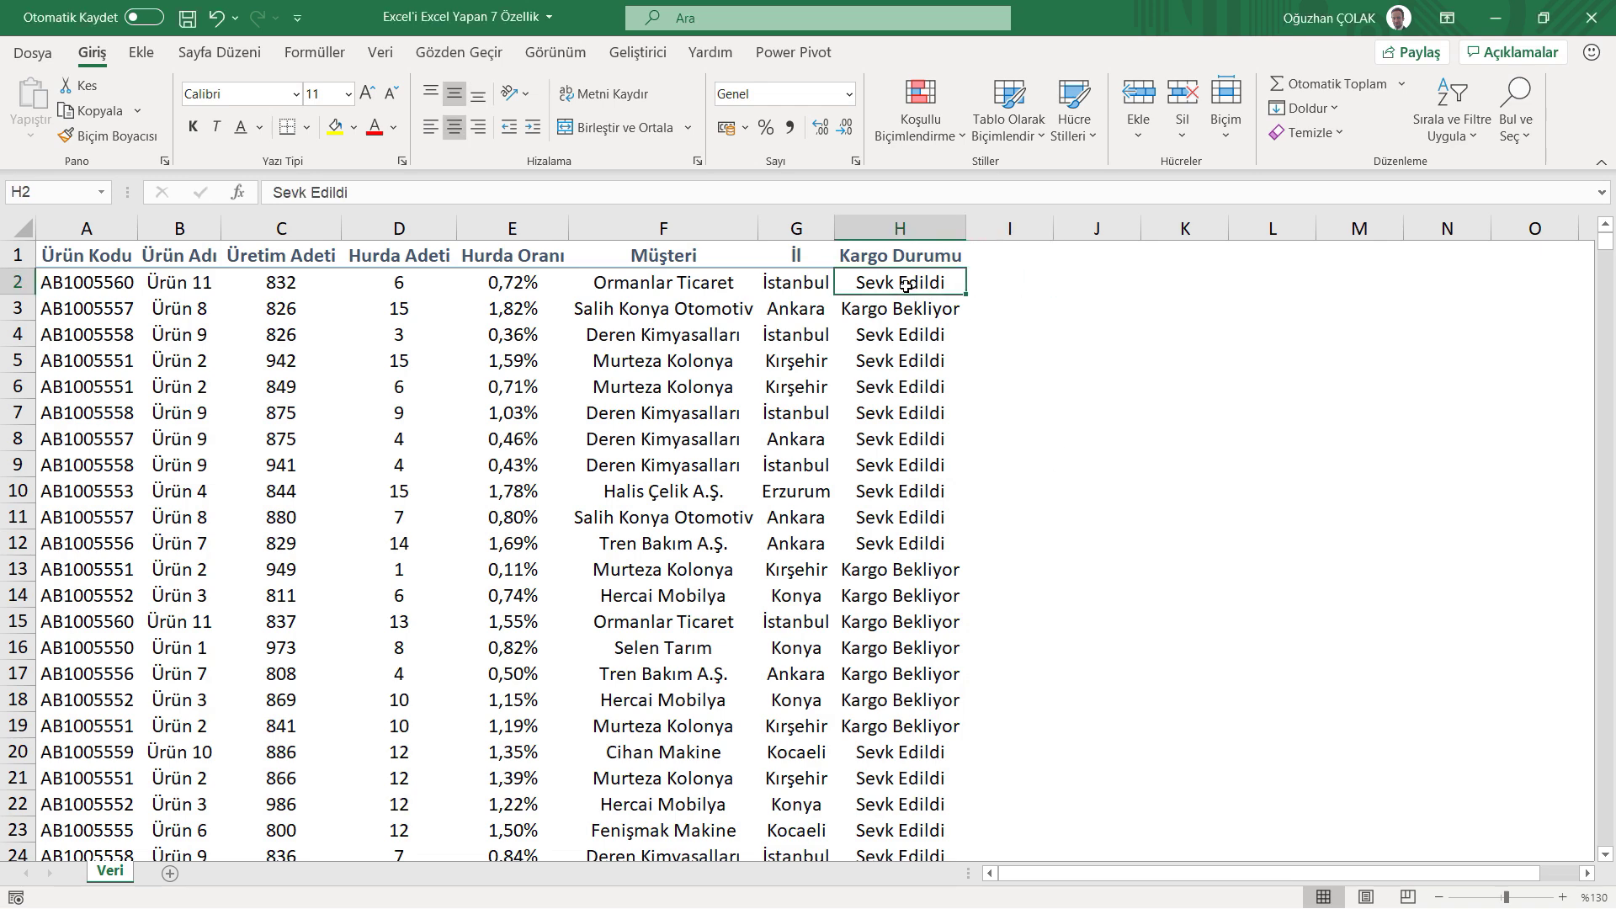
pyautogui.hotkey('ctrl', 'shift', 'Down')
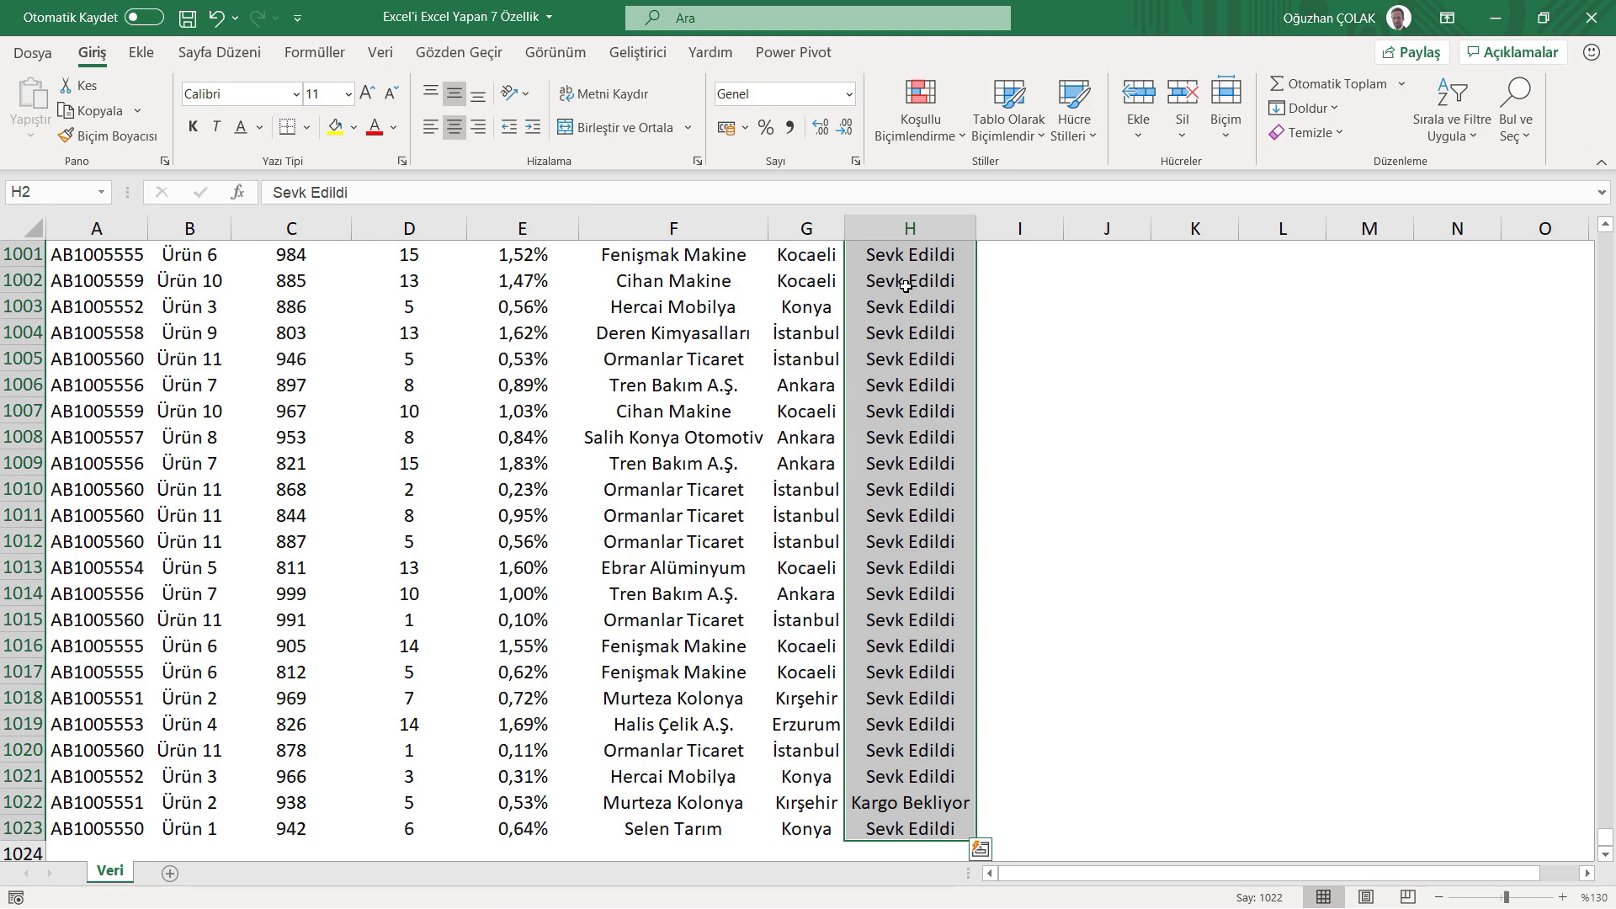
pyautogui.hotkey('ctrl', 'BackSpace')
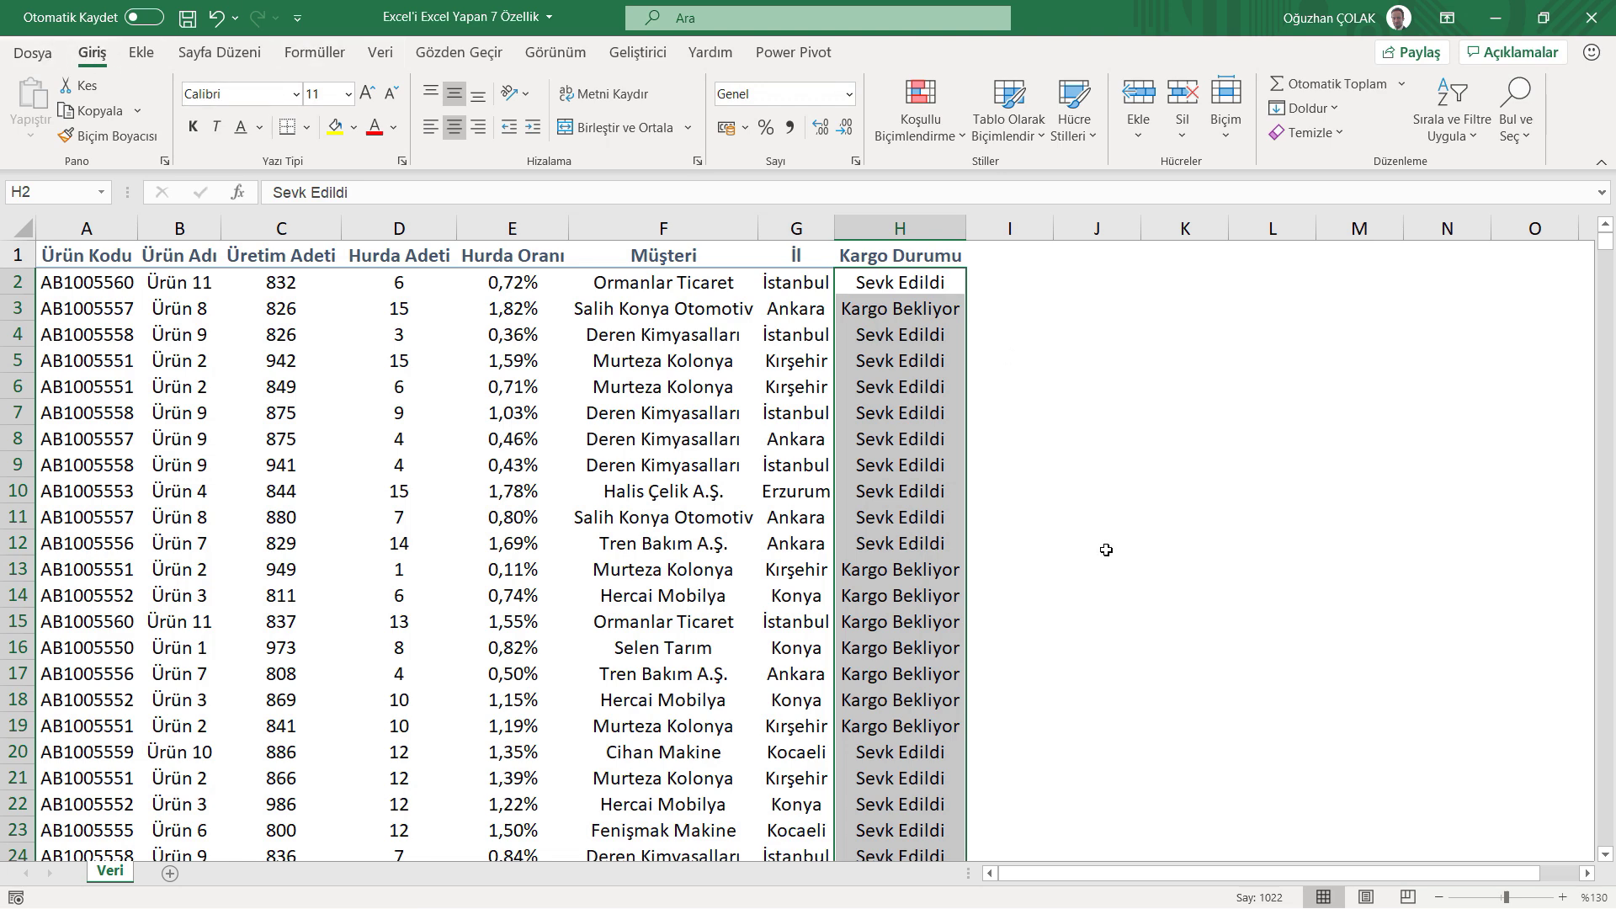
pyautogui.click(922, 135)
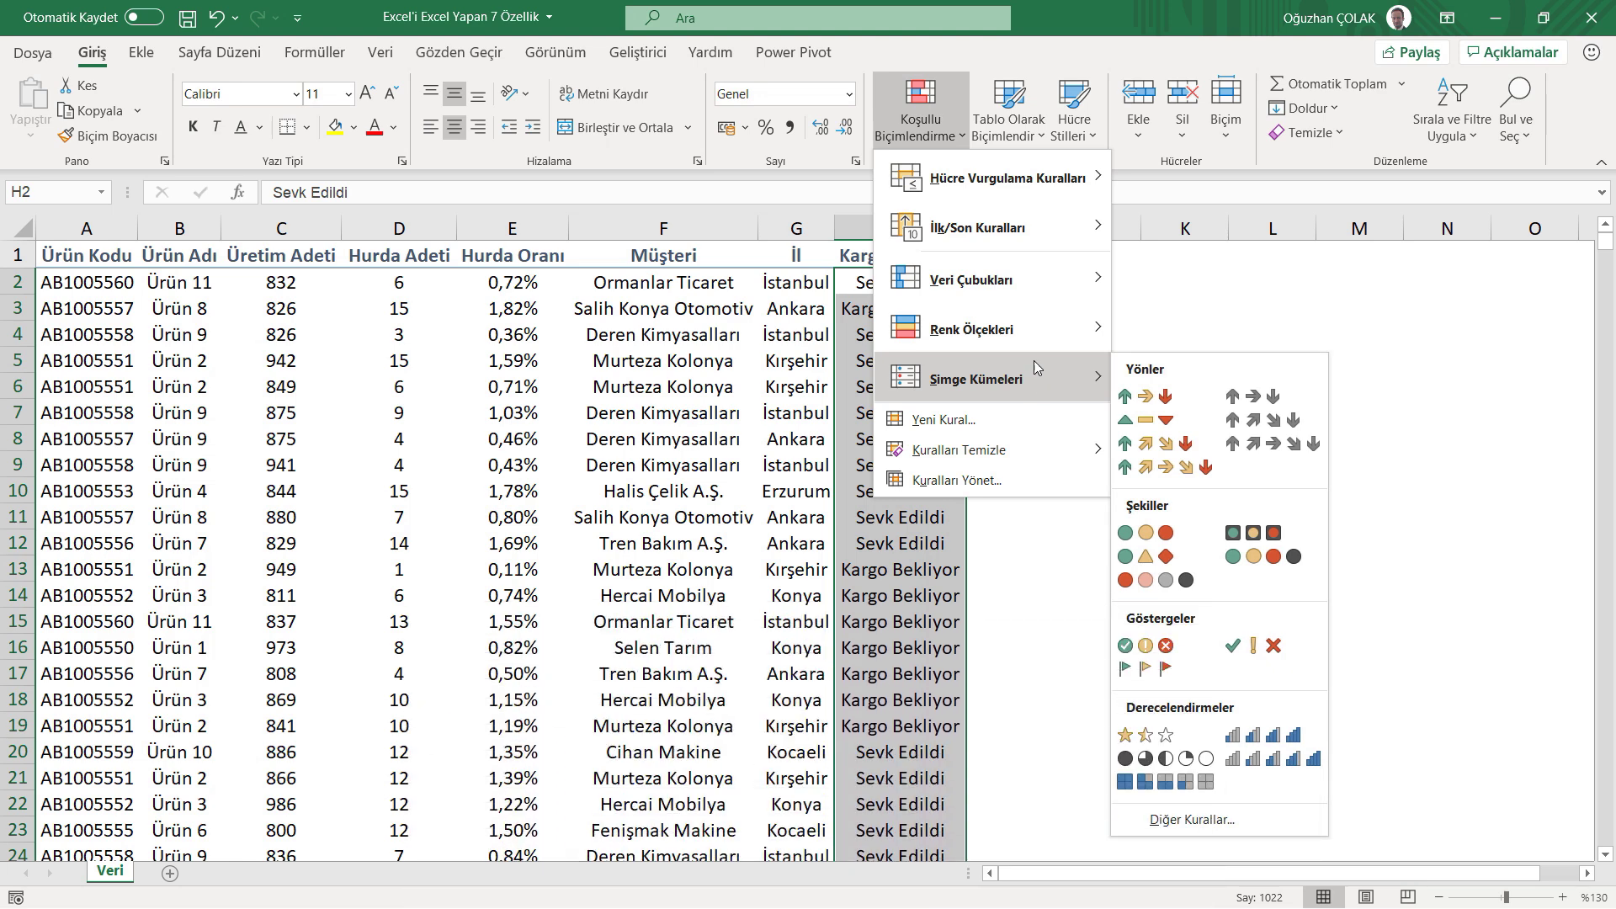
pyautogui.moveTo(991, 178)
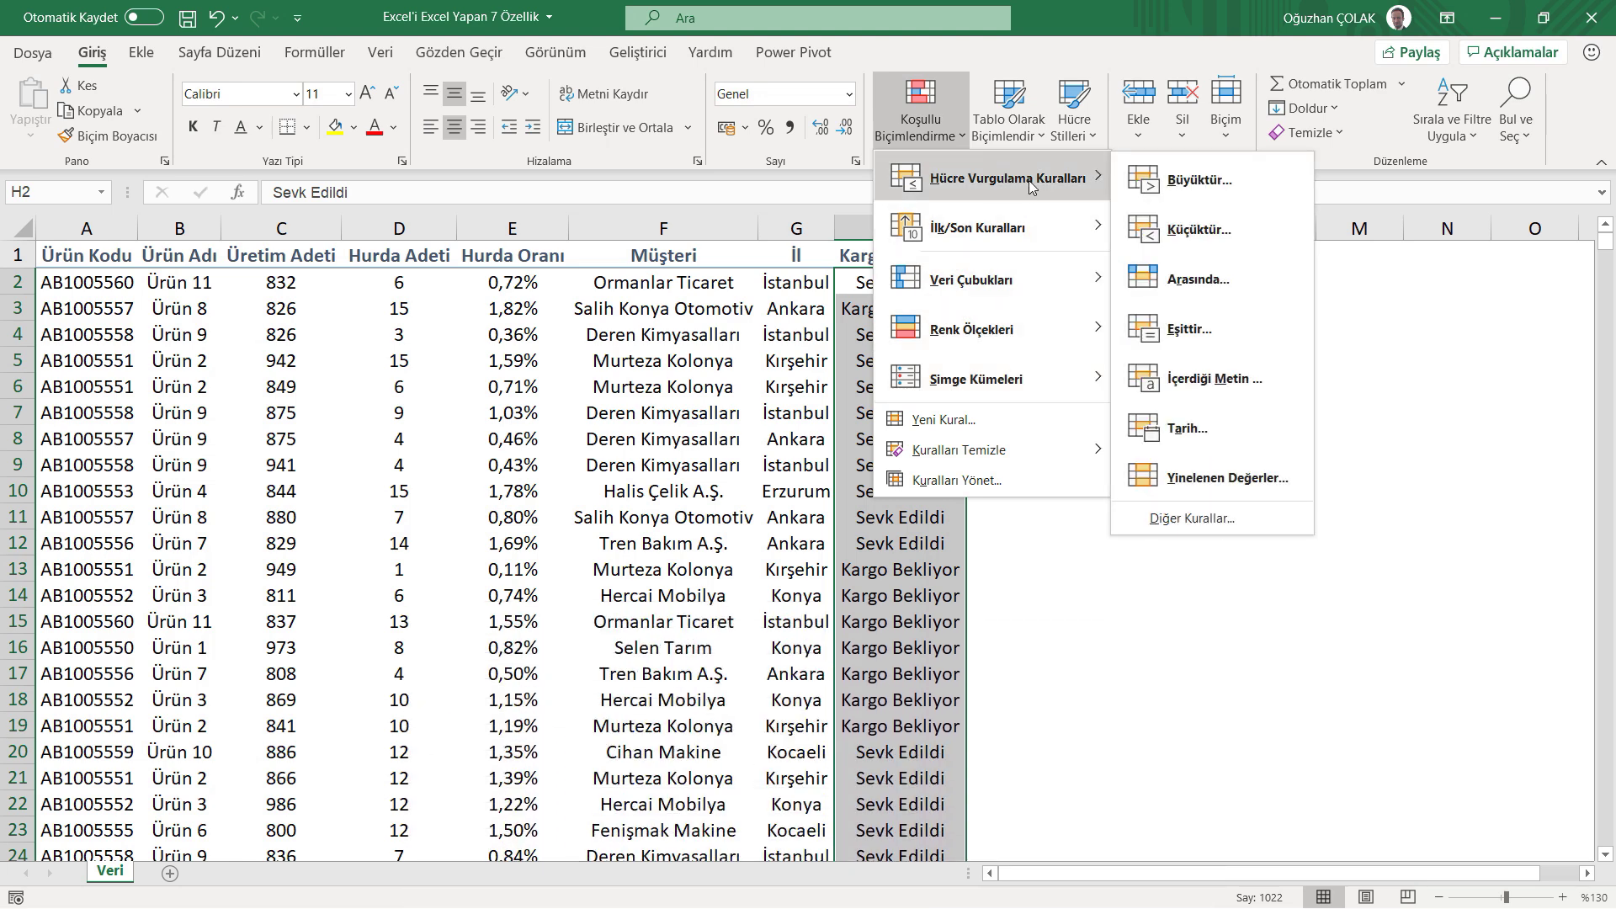
# Highlight Kargo Durumu cells containing 'Sevk Edildi' with a custom light green fill.
pyautogui.click(1210, 380)
pyautogui.moveTo(455, 516); pyautogui.dragTo(1254, 337)
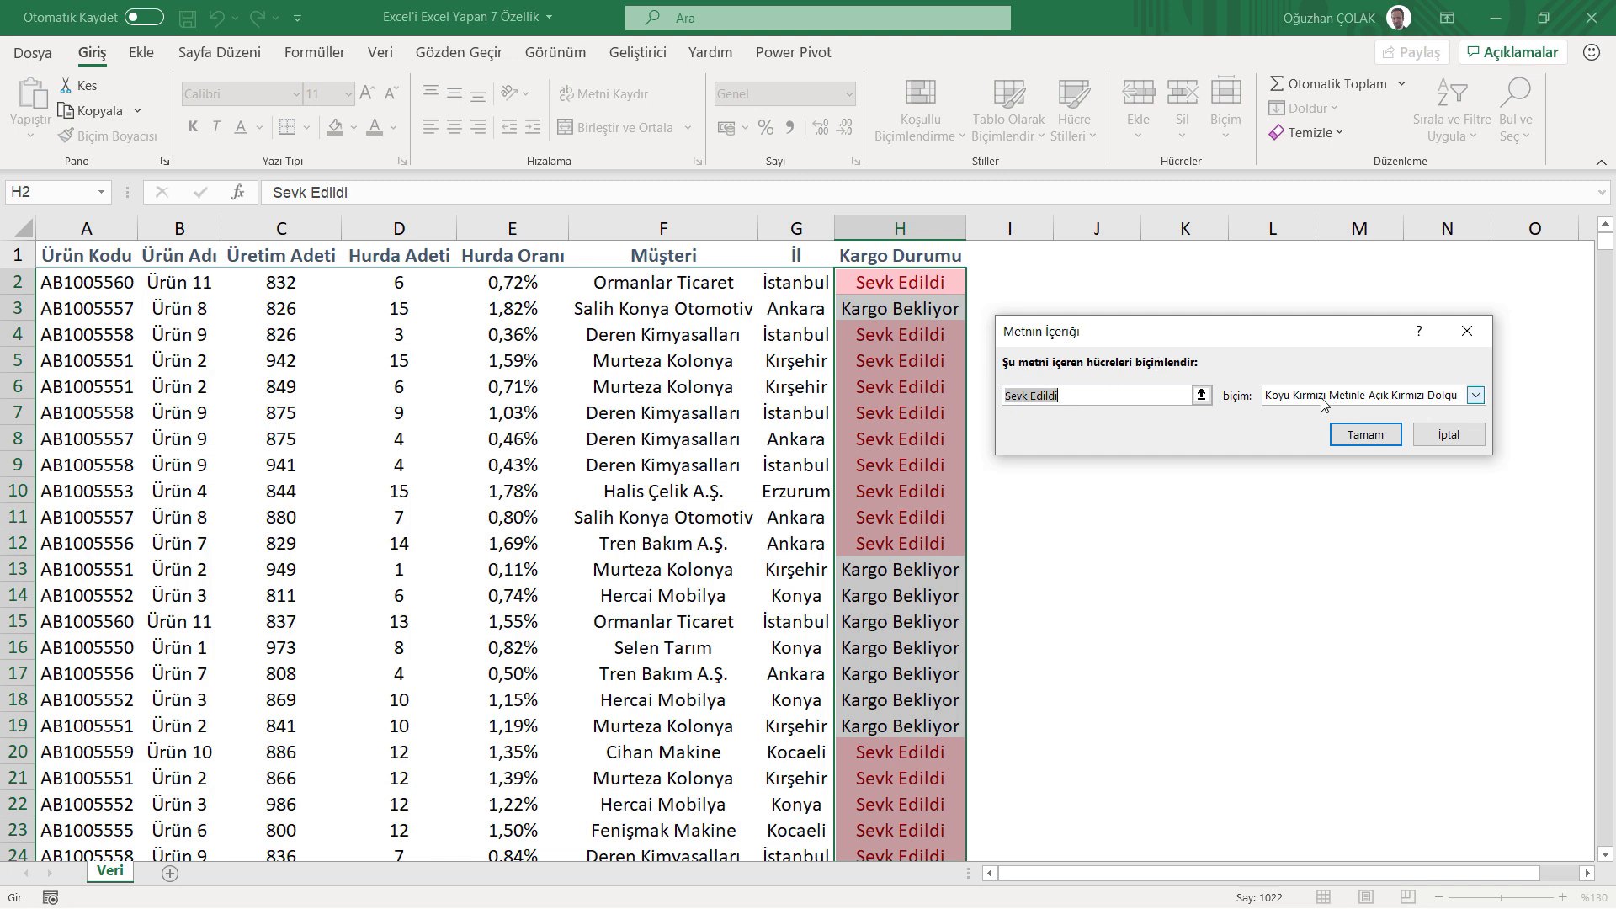
pyautogui.click(1476, 394)
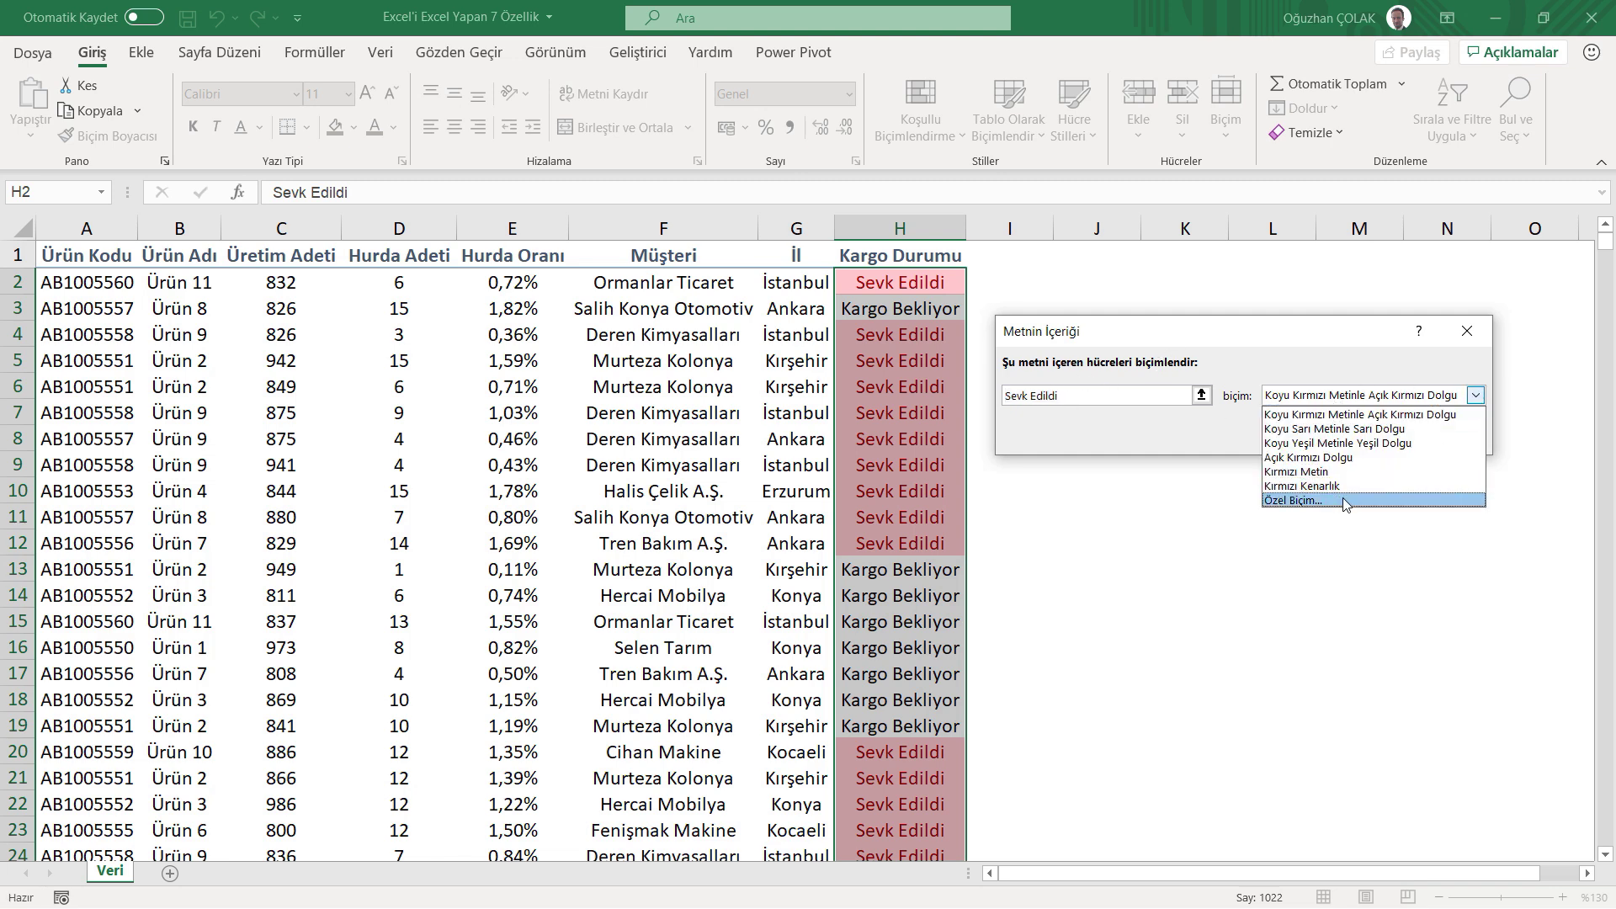
pyautogui.click(1345, 501)
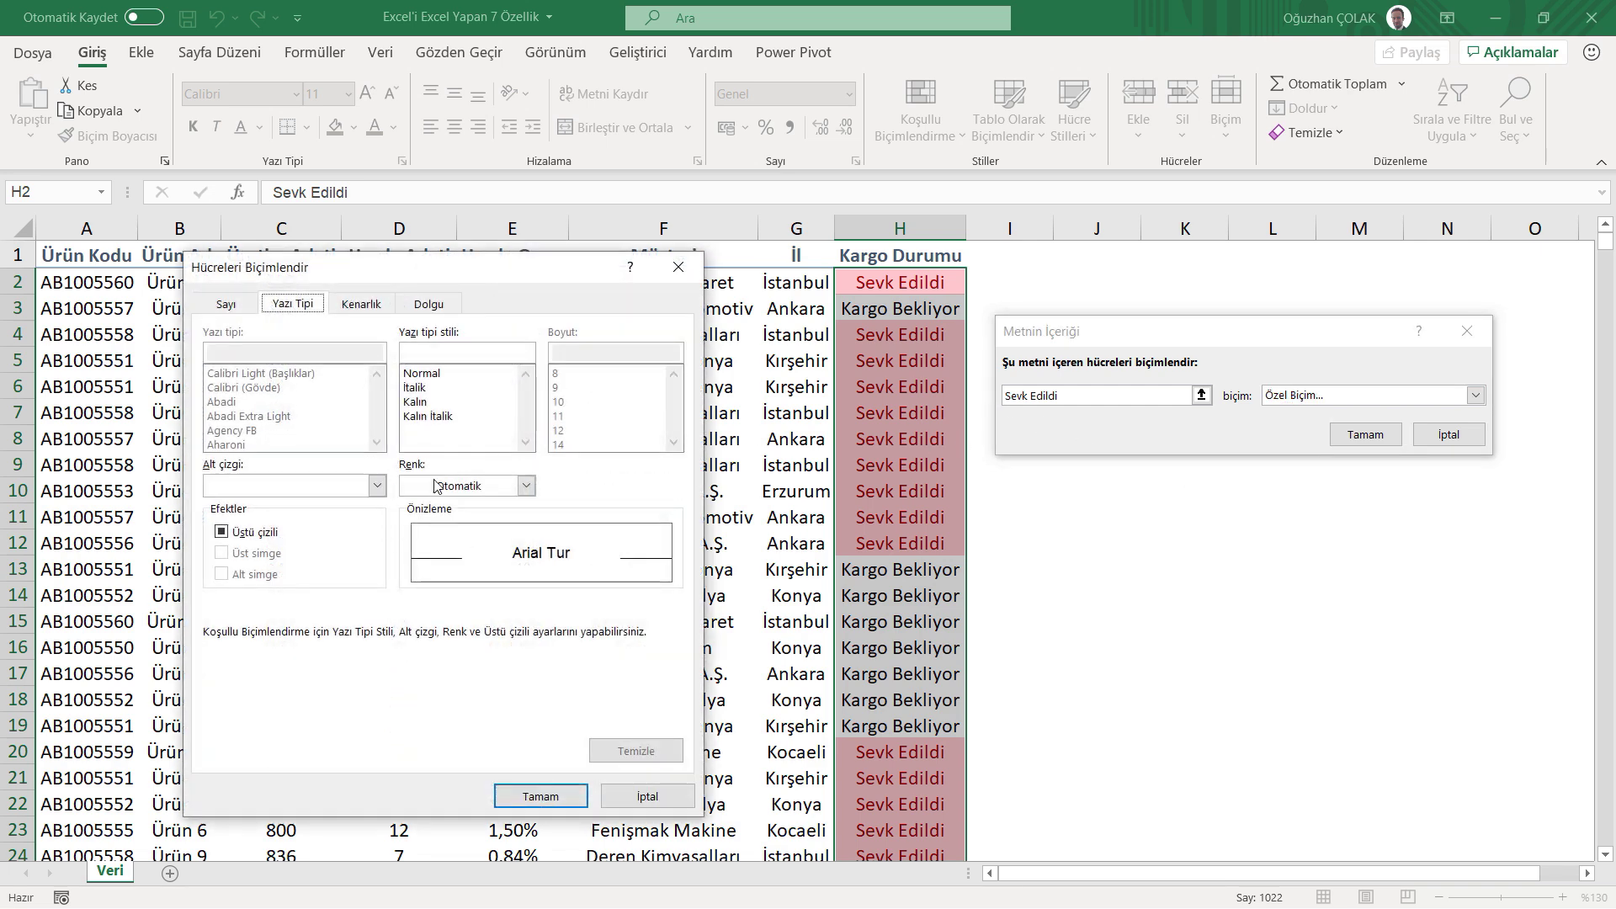
pyautogui.click(430, 307)
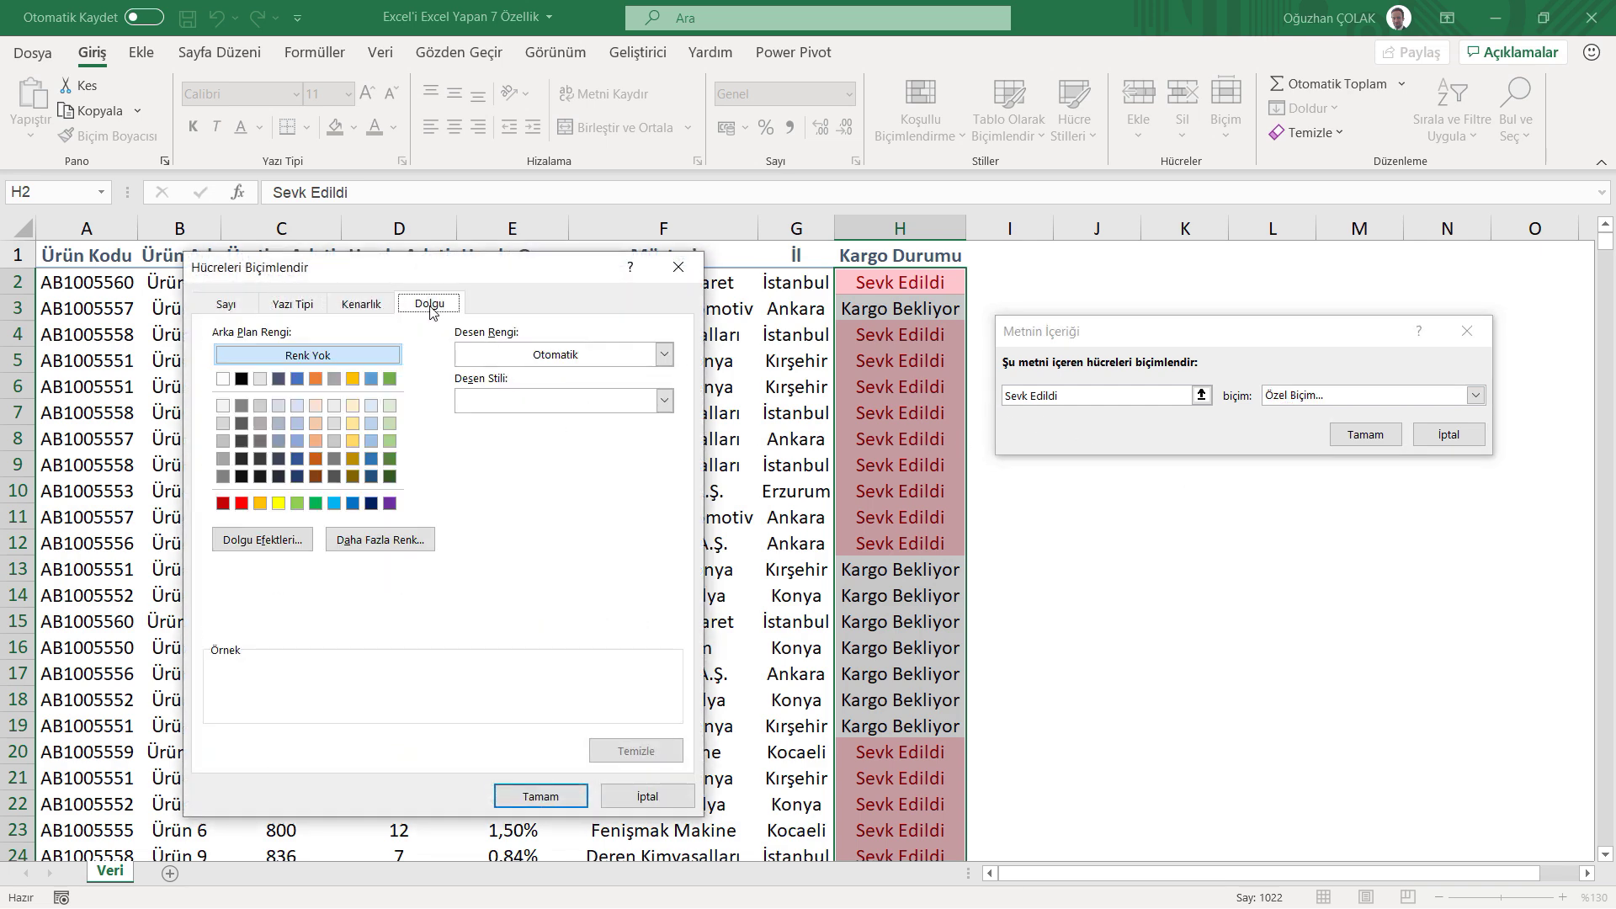
pyautogui.click(298, 503)
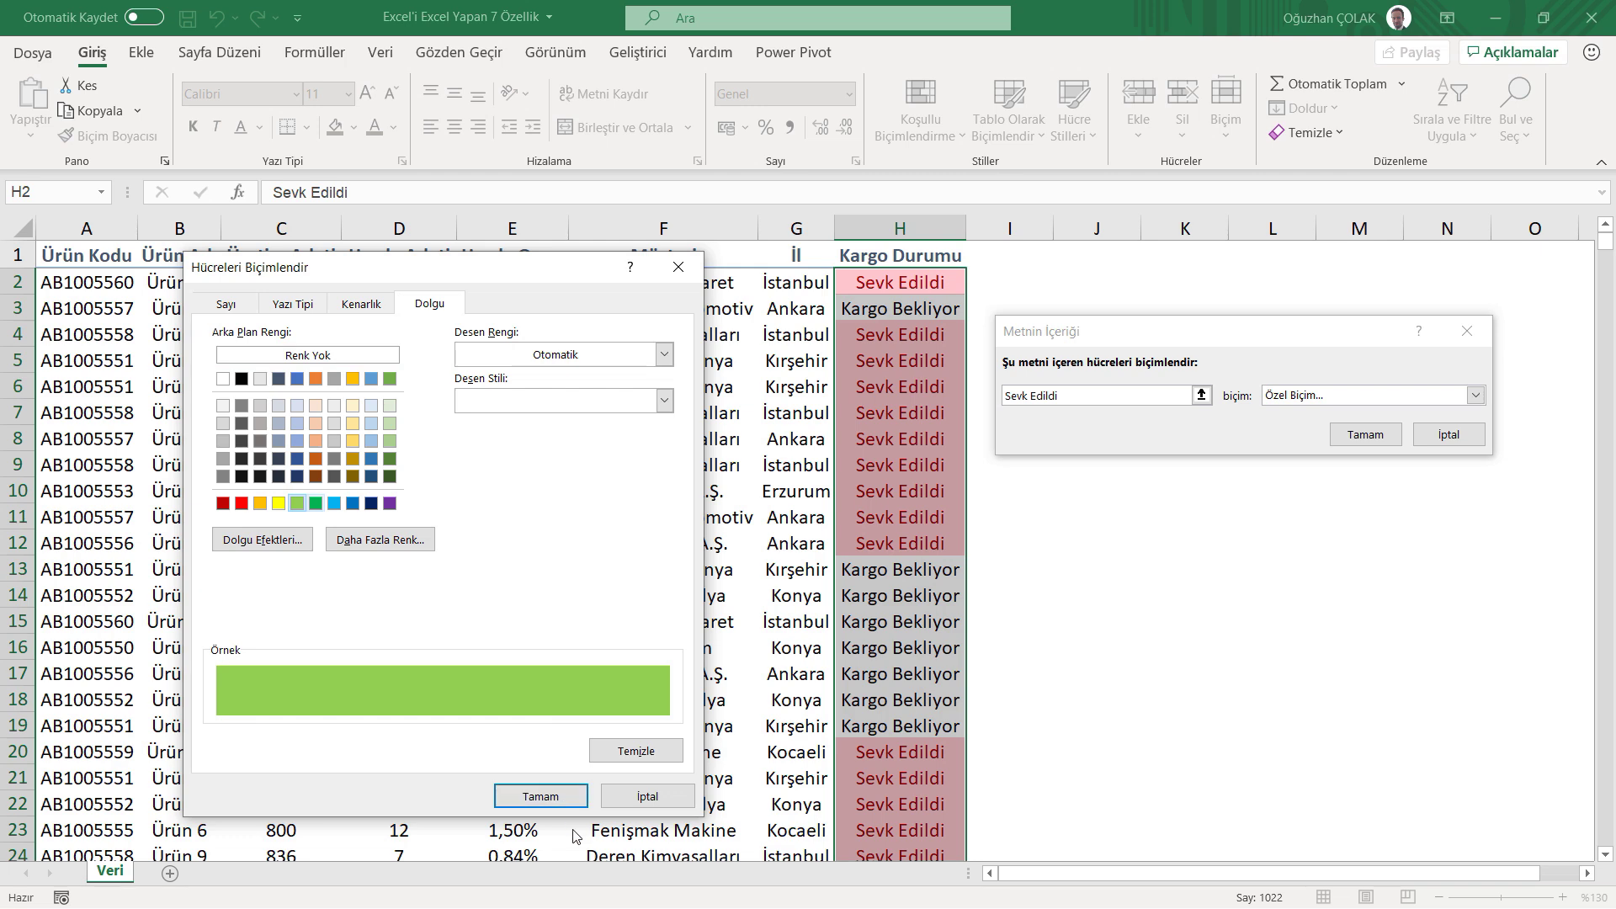
pyautogui.click(545, 800)
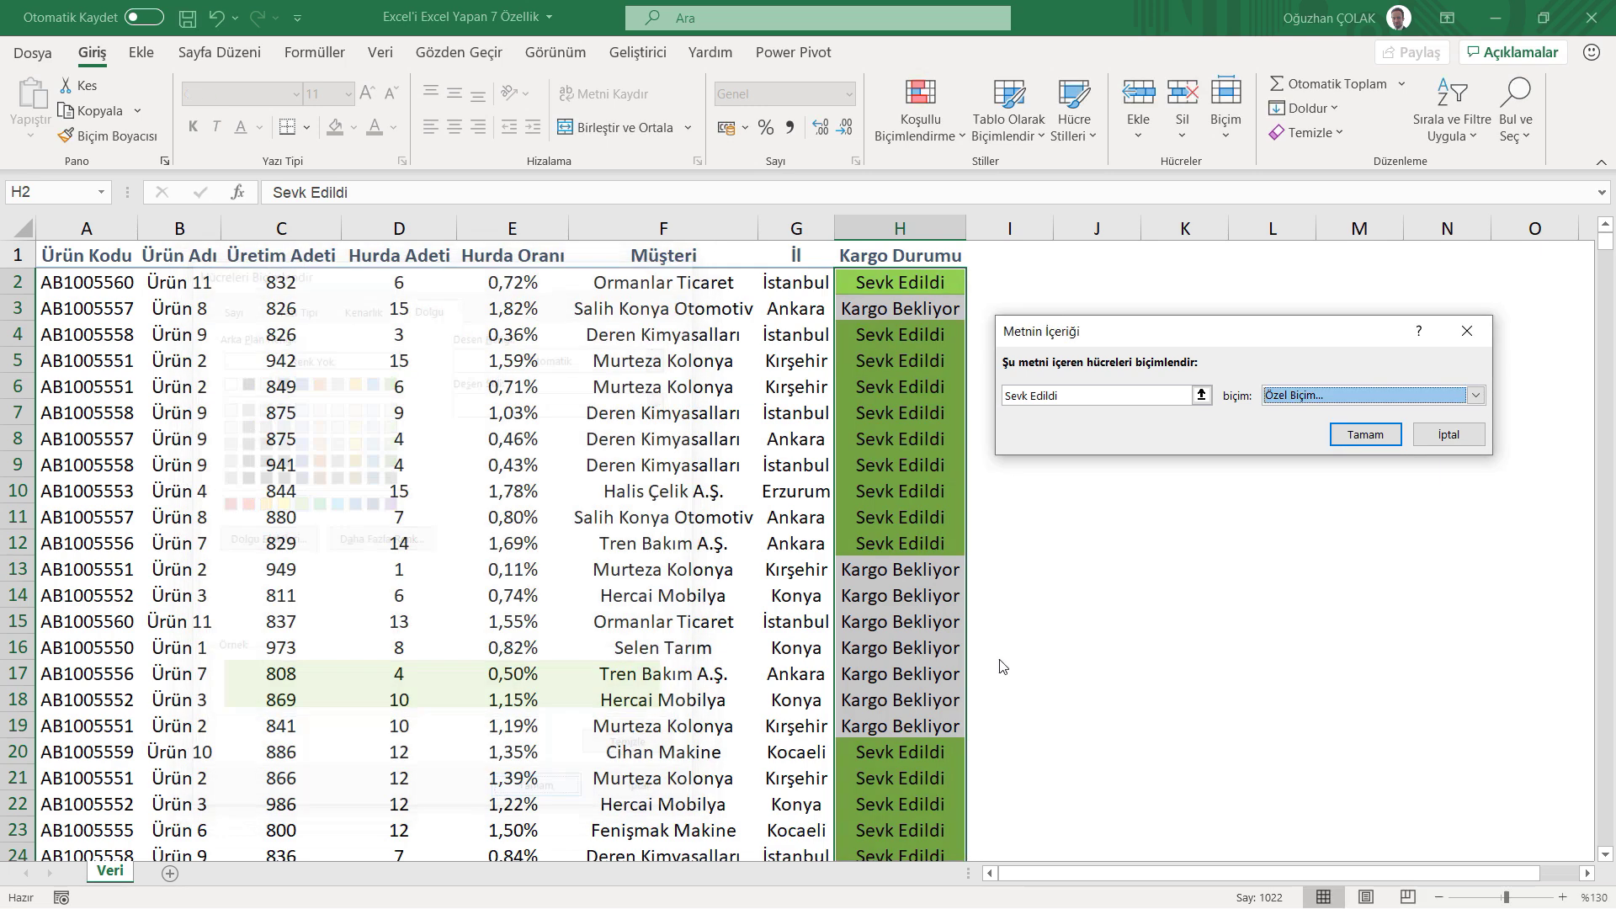
pyautogui.click(1365, 435)
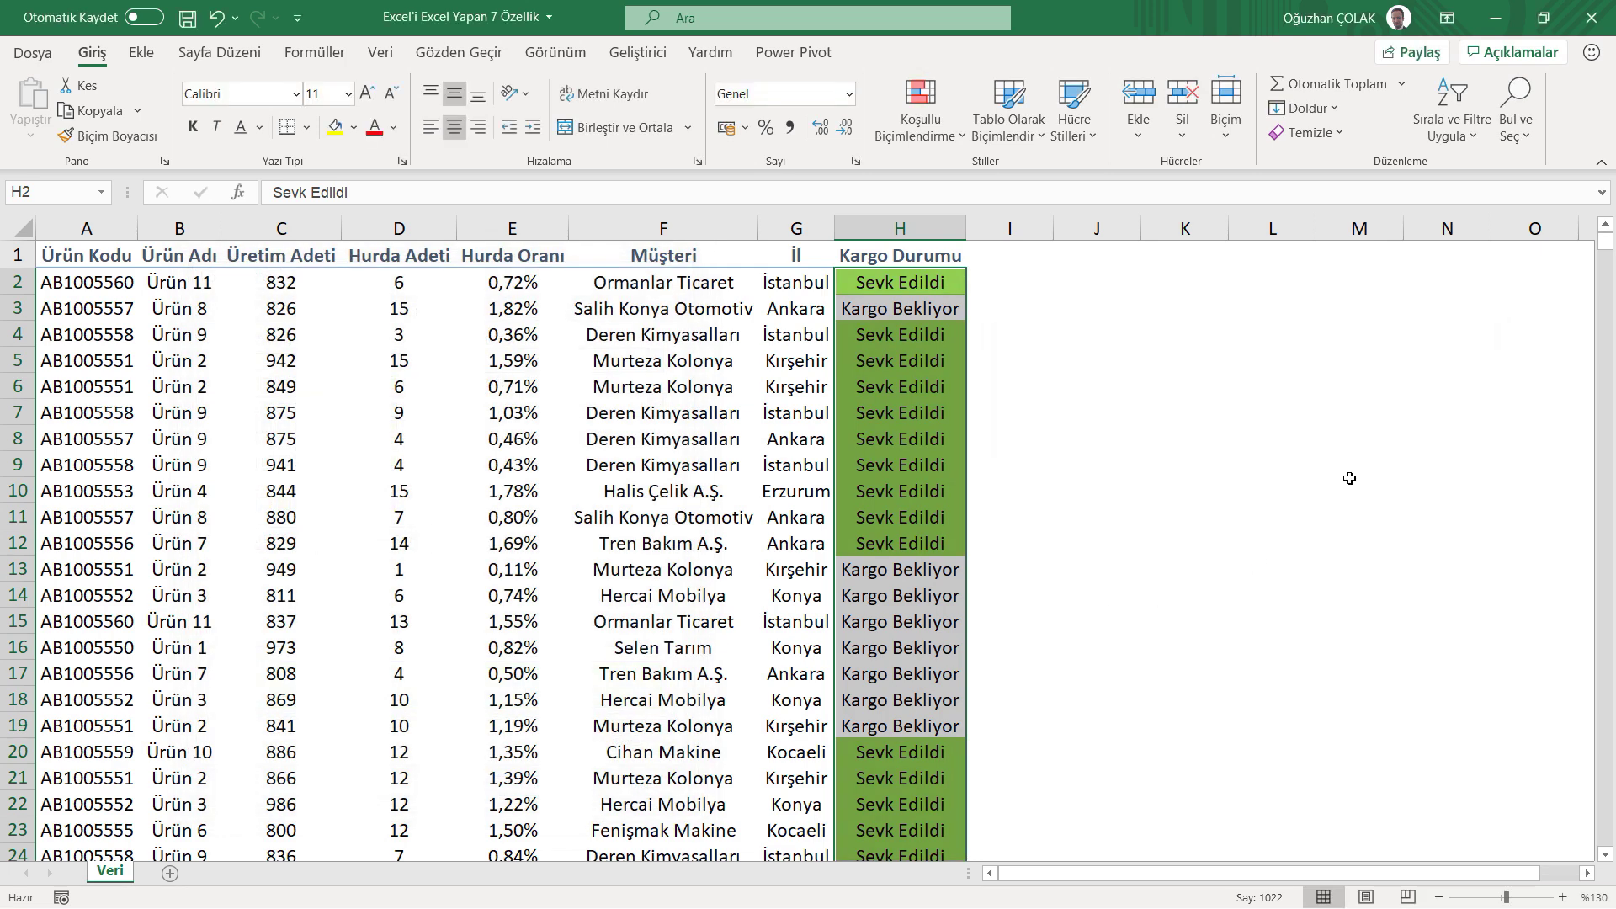
# Change H15 from Kargo Bekliyor to Sevk Edildi and check that it turns green.
pyautogui.click(894, 624)
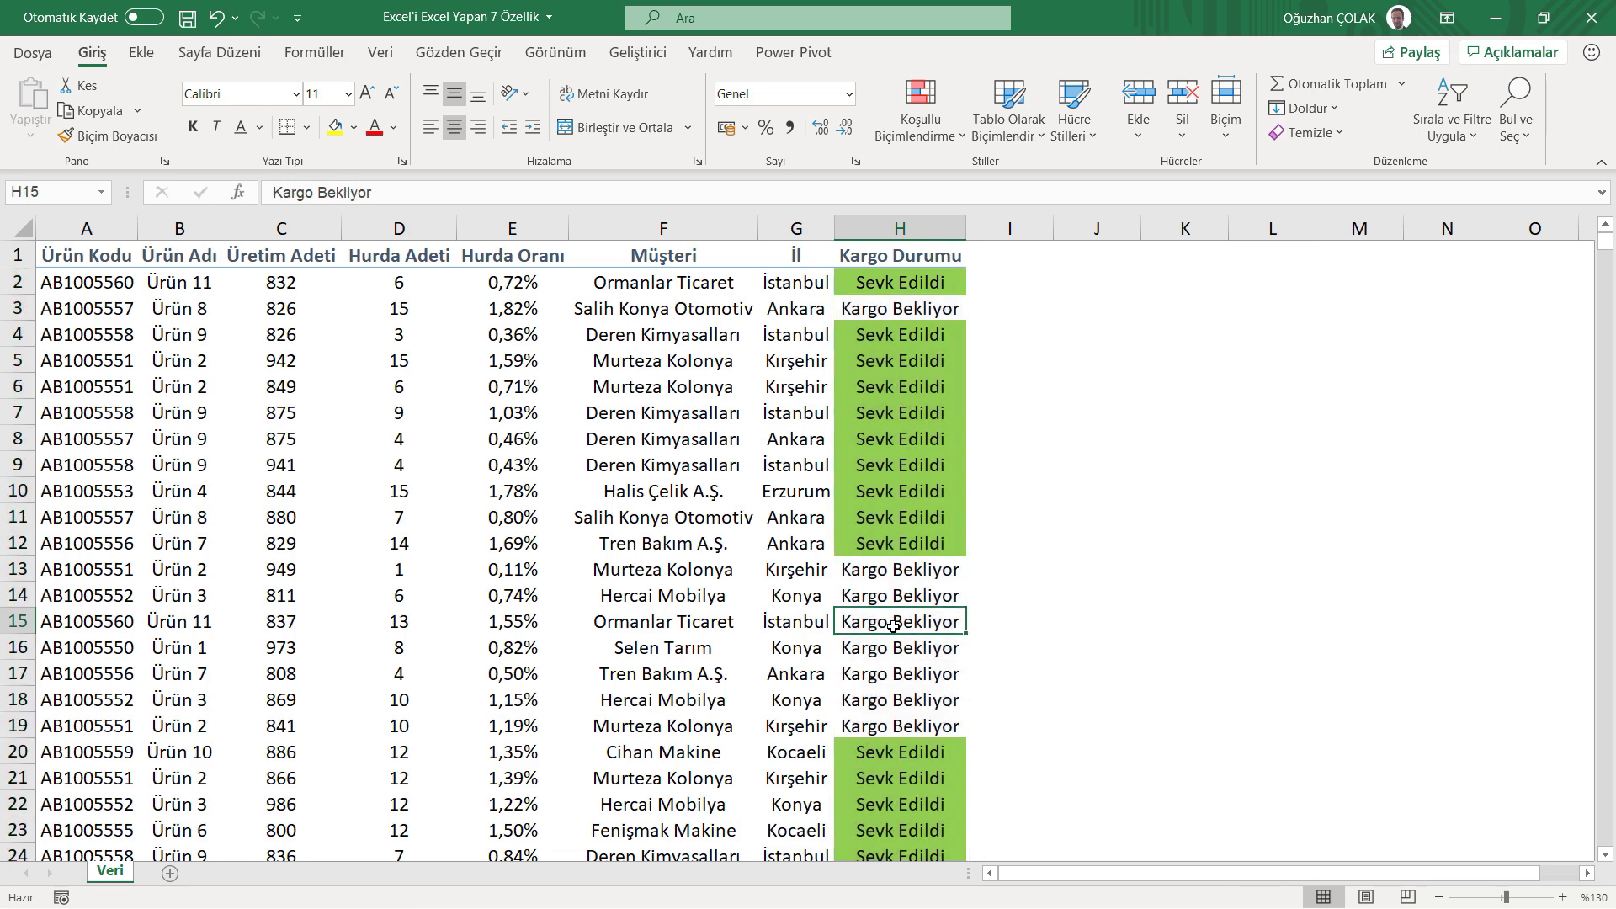
pyautogui.write('Sevk Edildi')
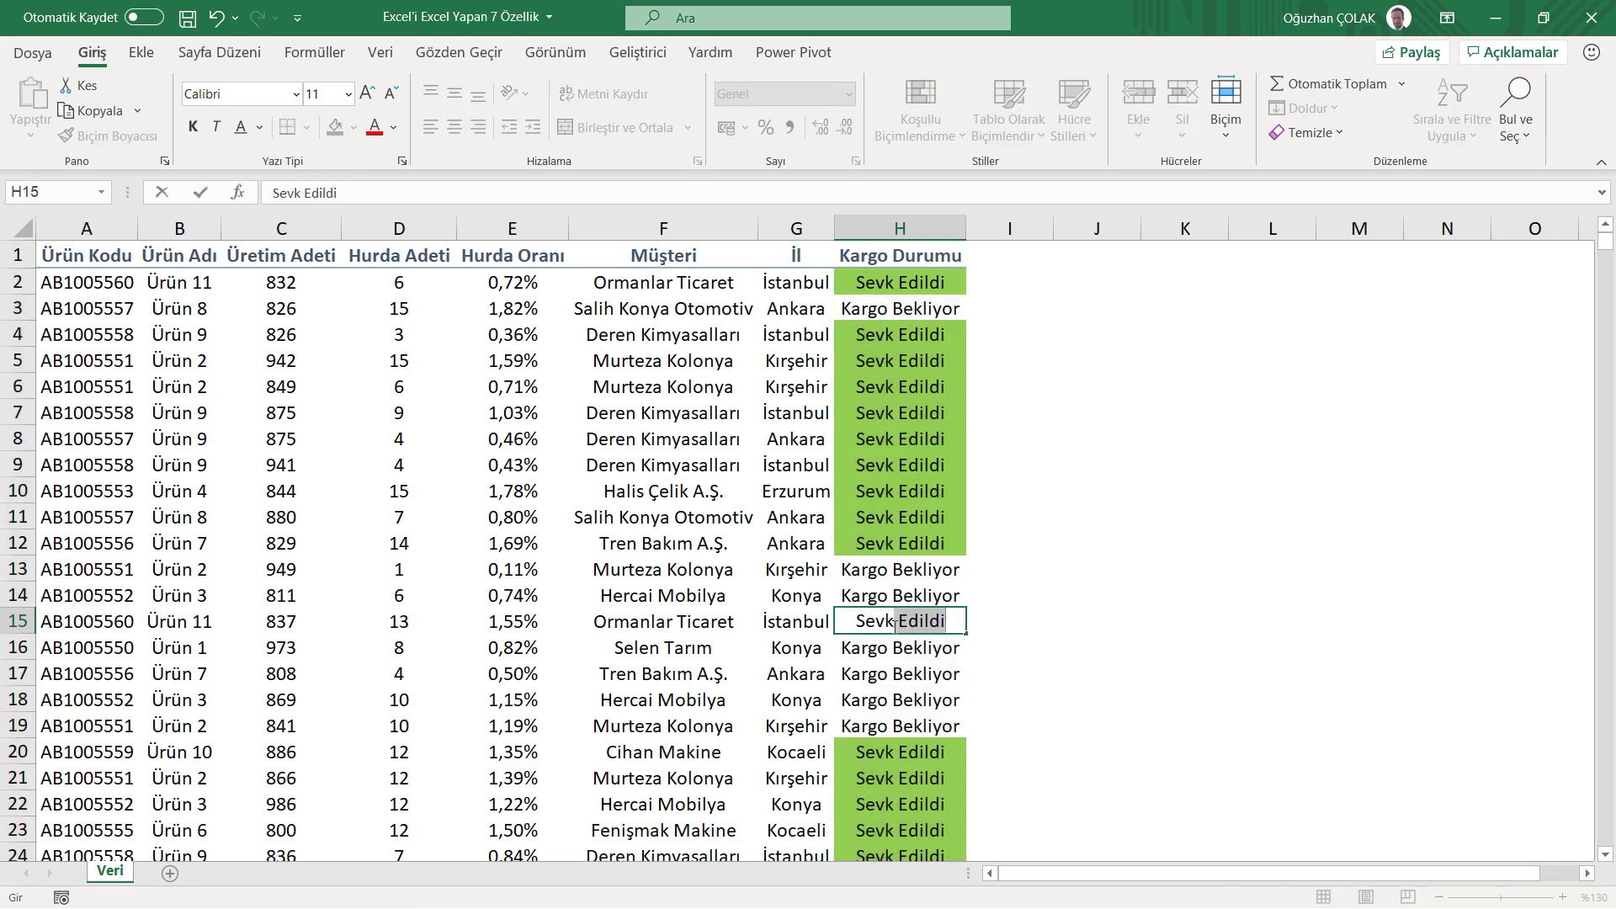
pyautogui.press('Return')
pyautogui.click(910, 621)
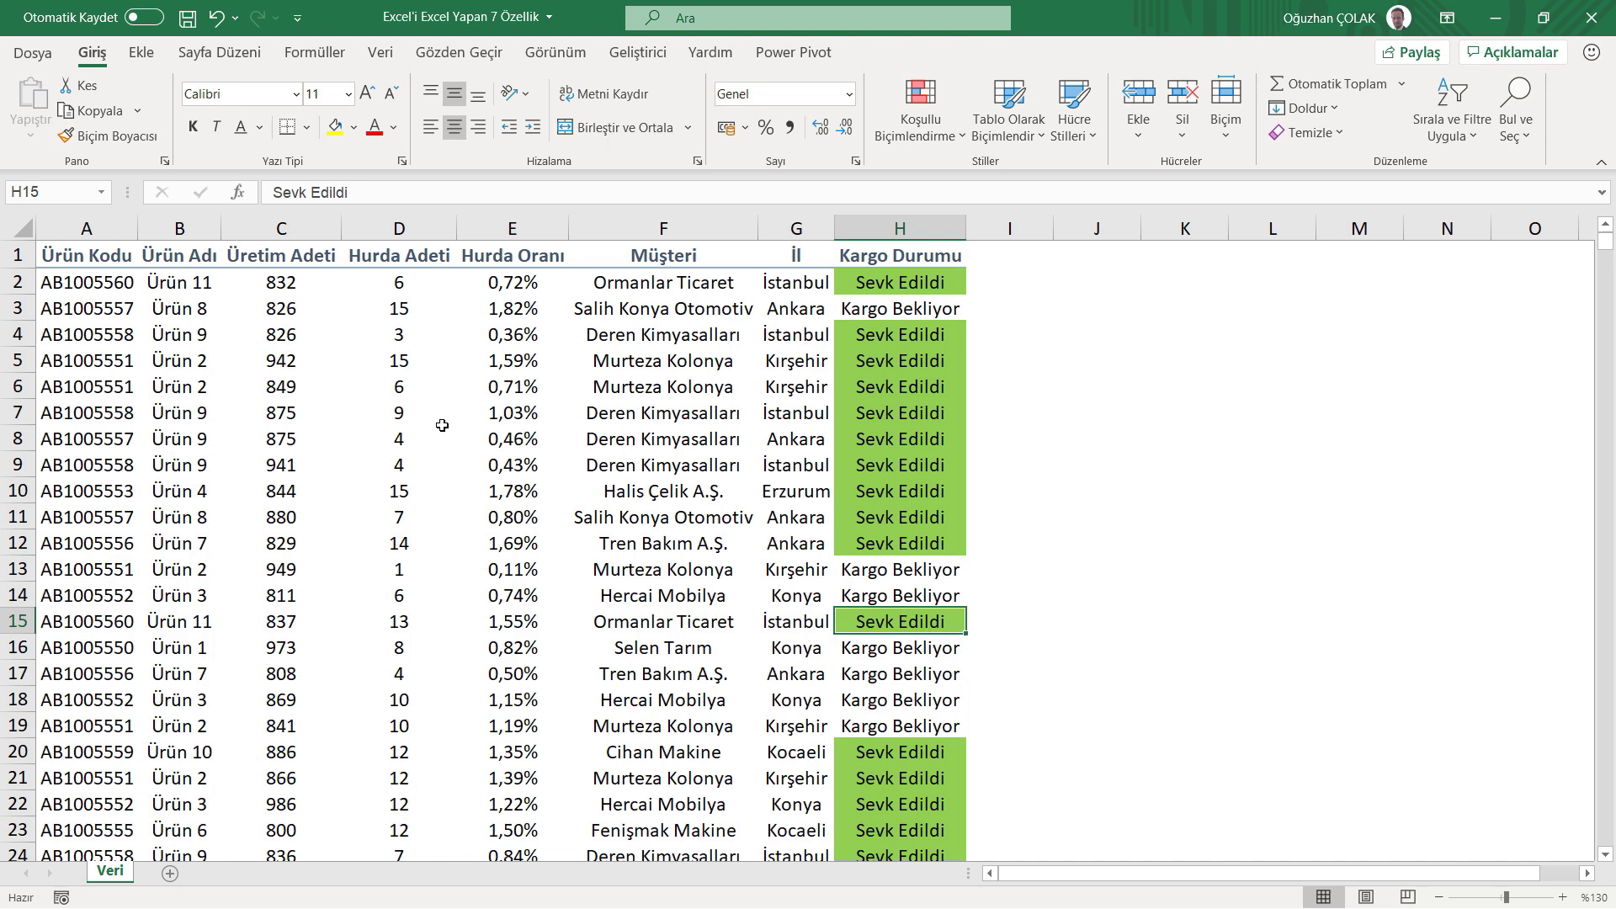
pyautogui.click(297, 285)
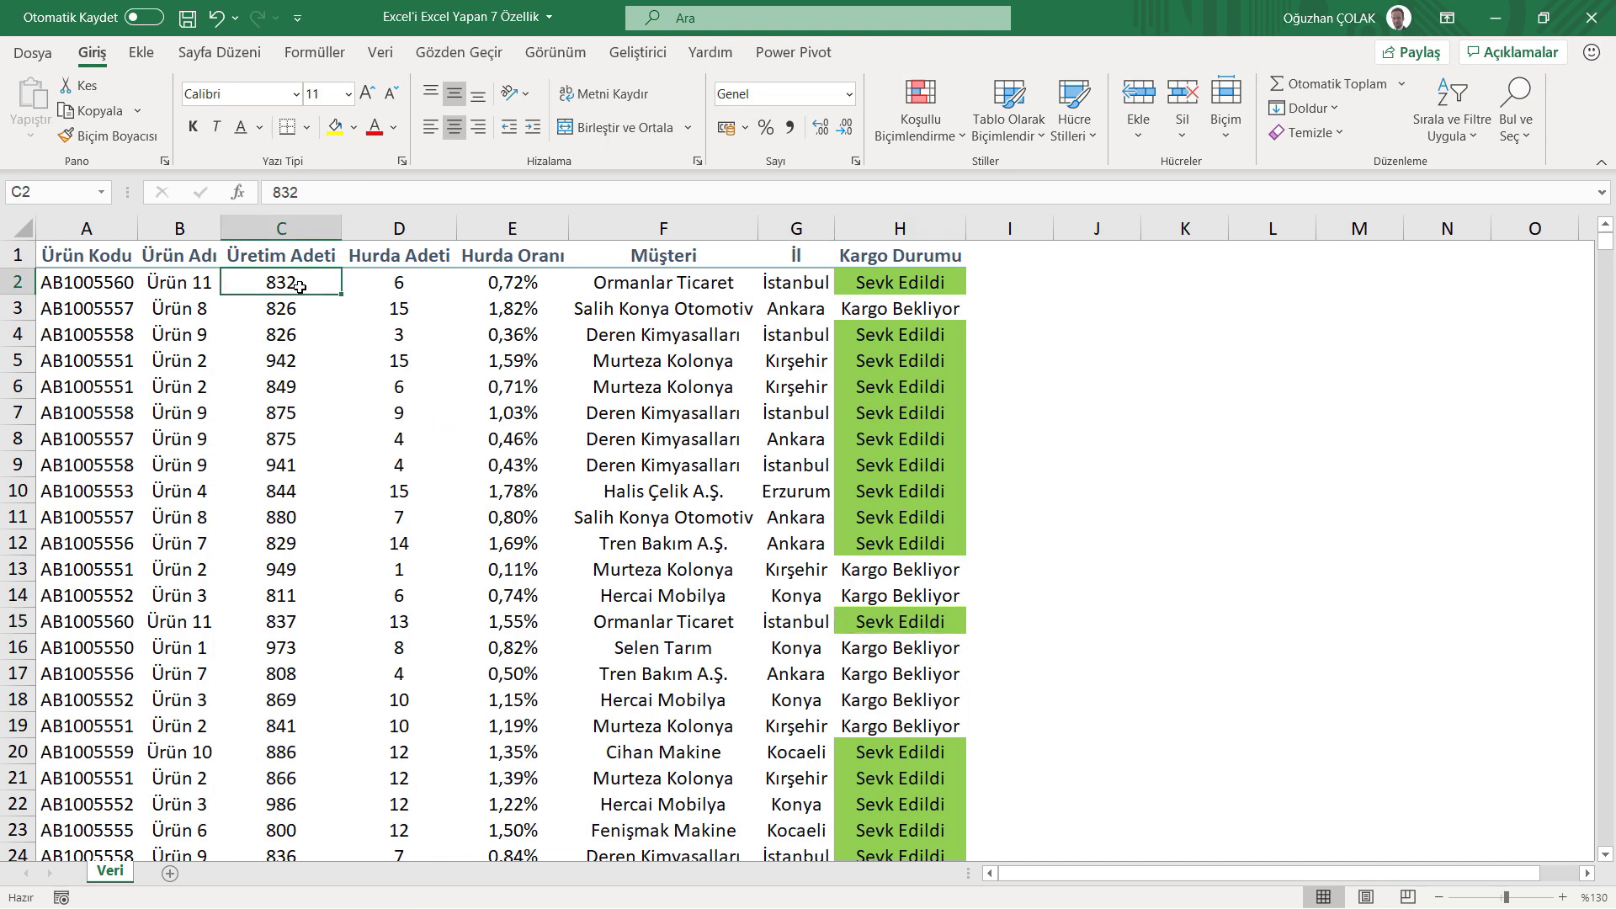
# Highlight Üretim Adeti values in C2:C1023 between 850 and 875 with a custom blue fill.
pyautogui.hotkey('ctrl', 'shift', 'Down')
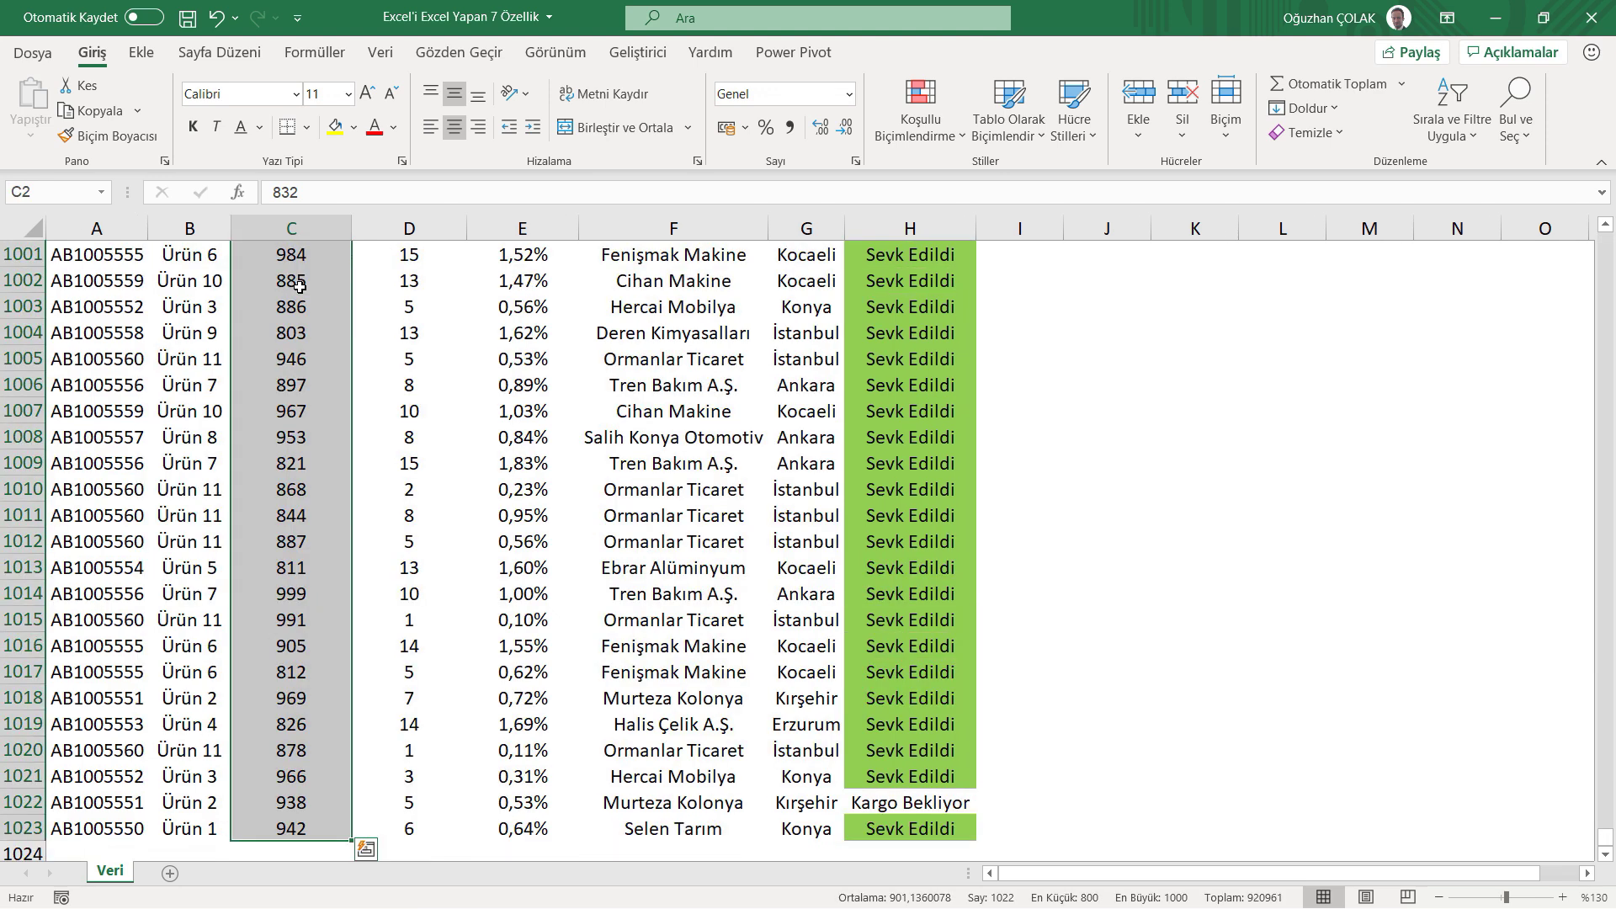
pyautogui.hotkey('ctrl', 'BackSpace')
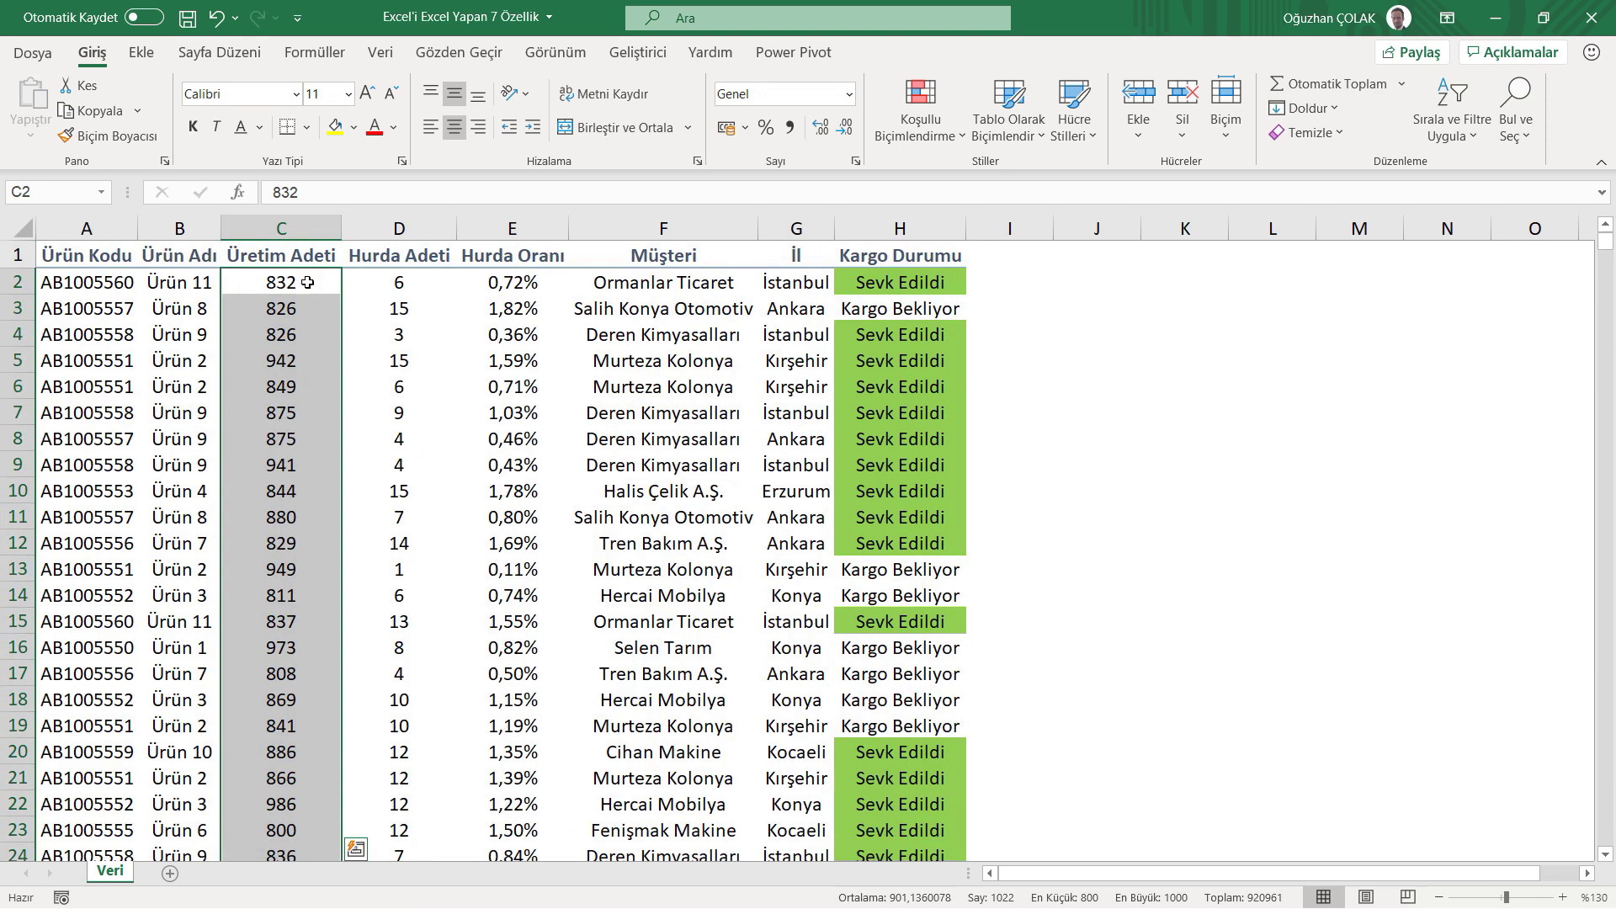
pyautogui.click(918, 131)
pyautogui.moveTo(997, 179)
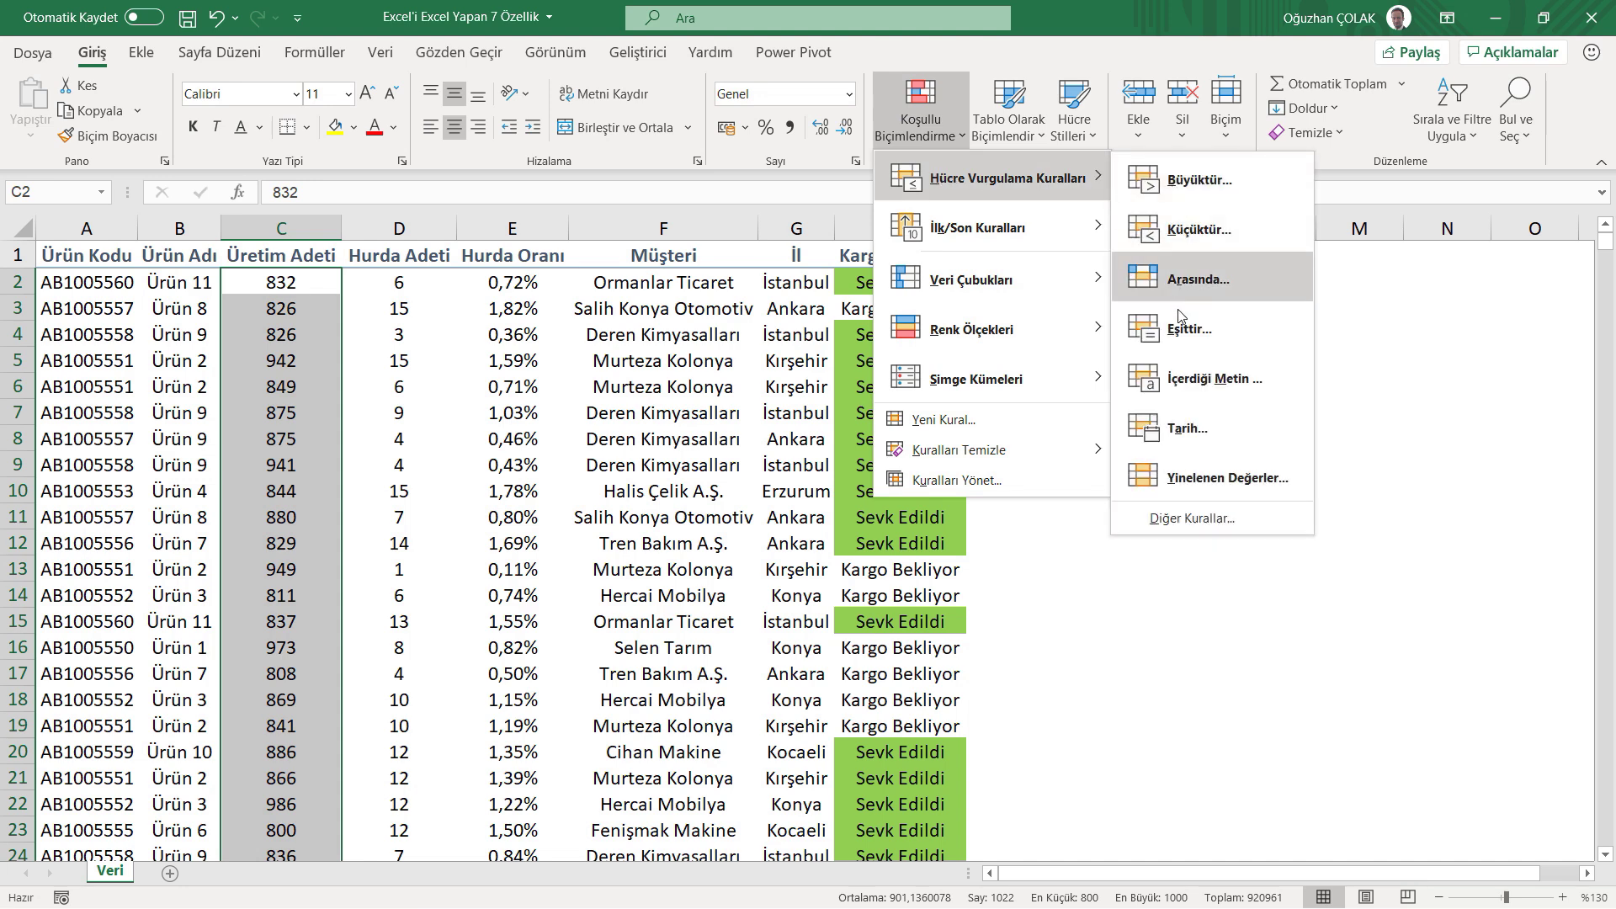
pyautogui.click(1192, 281)
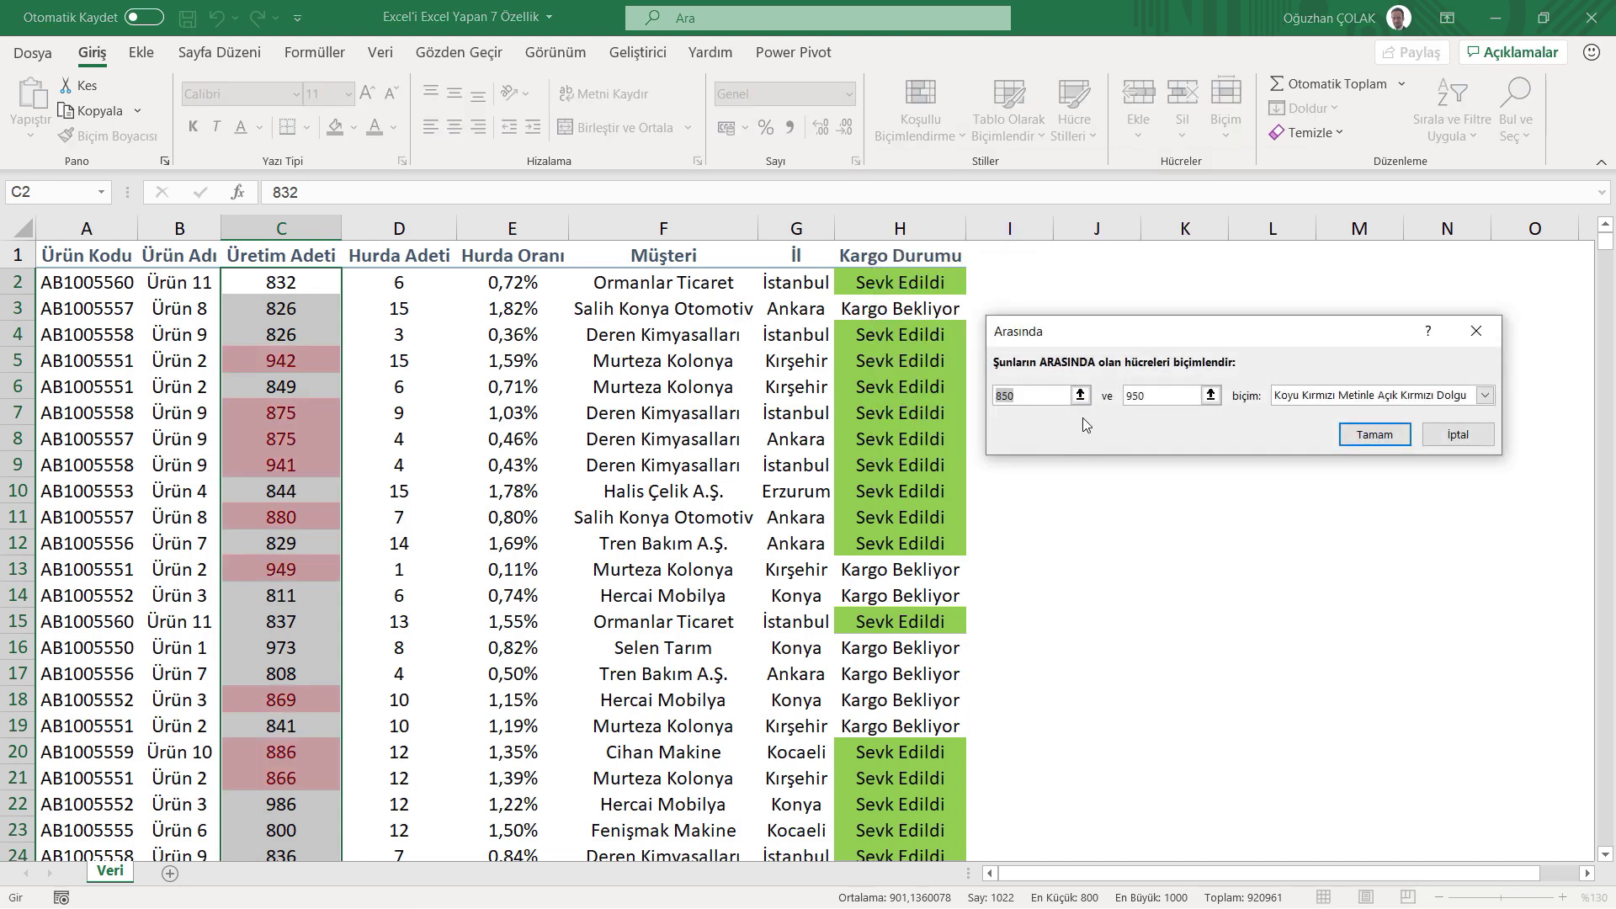
pyautogui.write('8')
pyautogui.press('Tab')
pyautogui.write('875')
pyautogui.click(1487, 394)
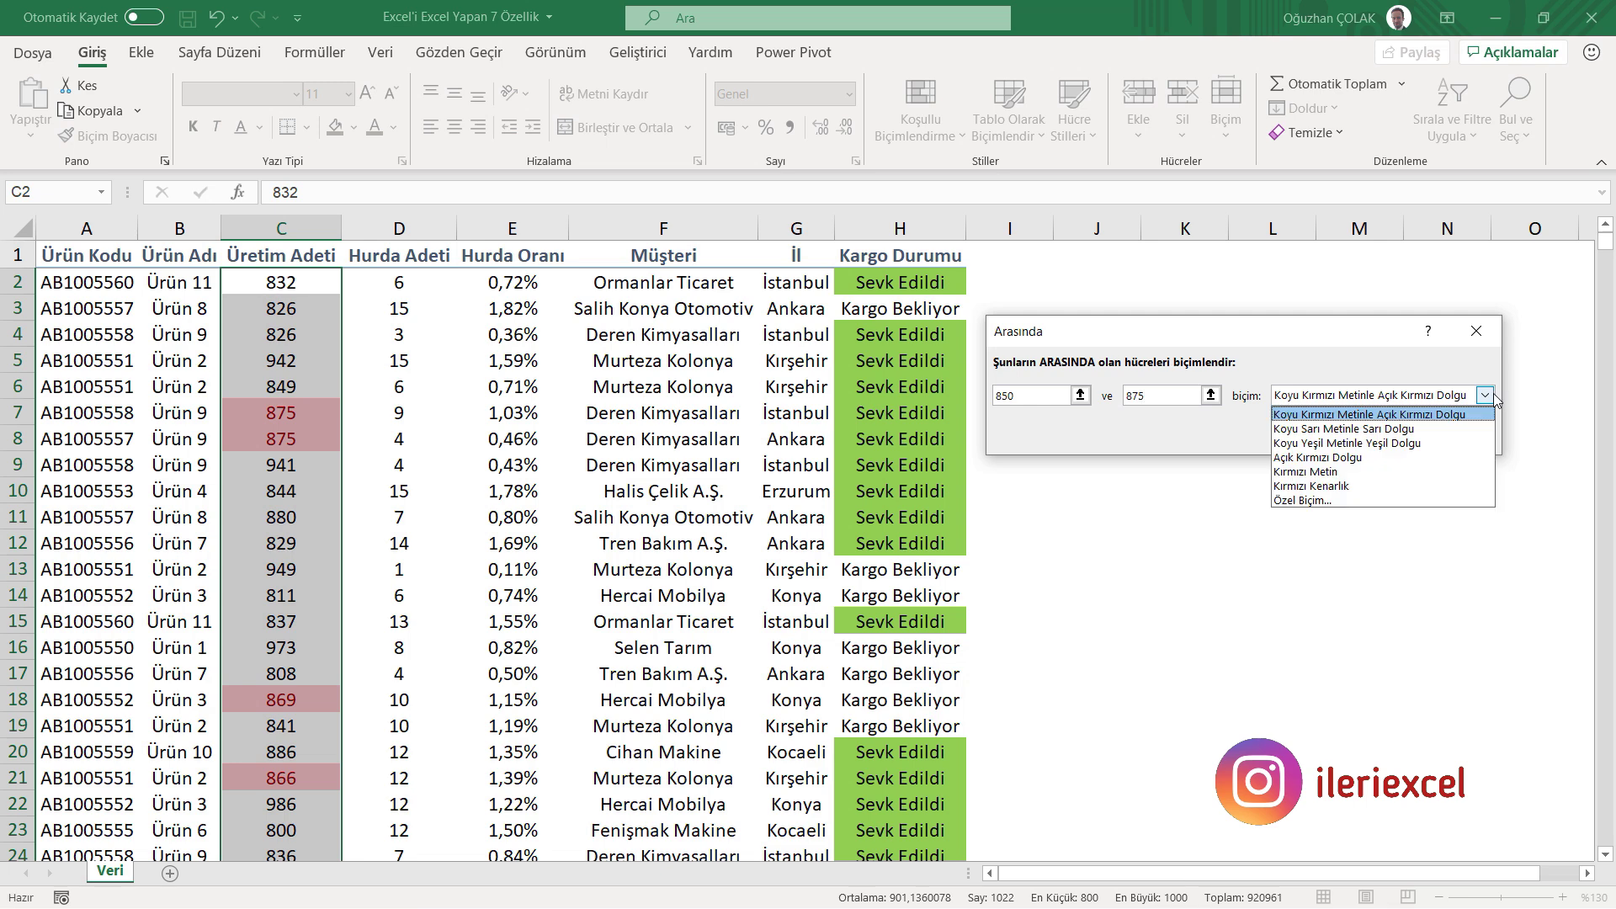
pyautogui.click(1339, 501)
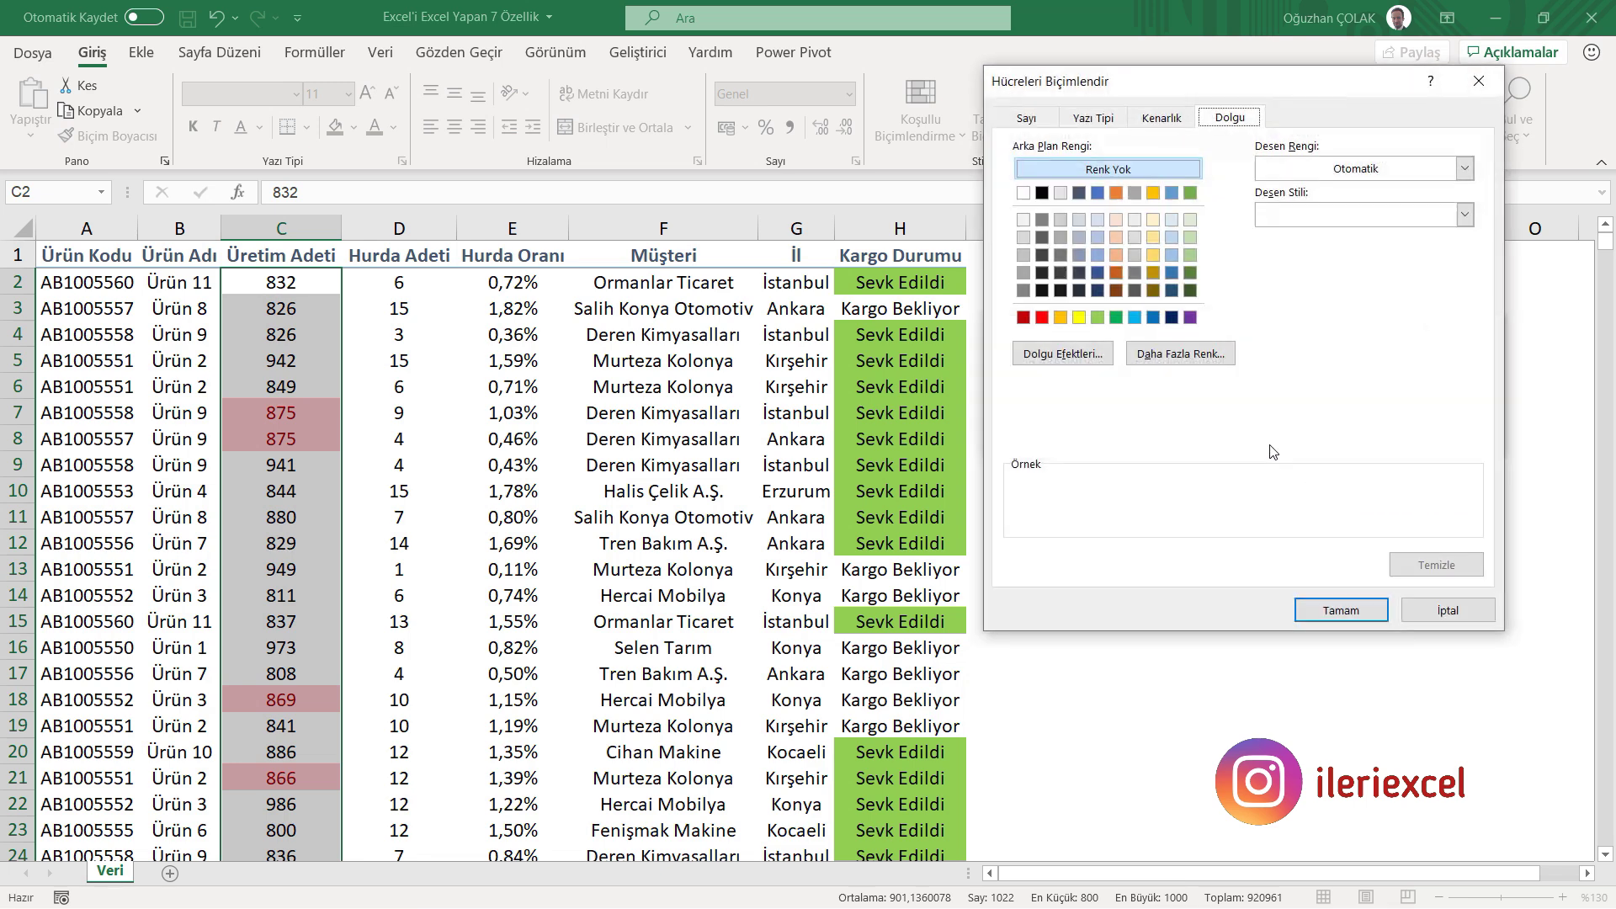
pyautogui.click(1134, 318)
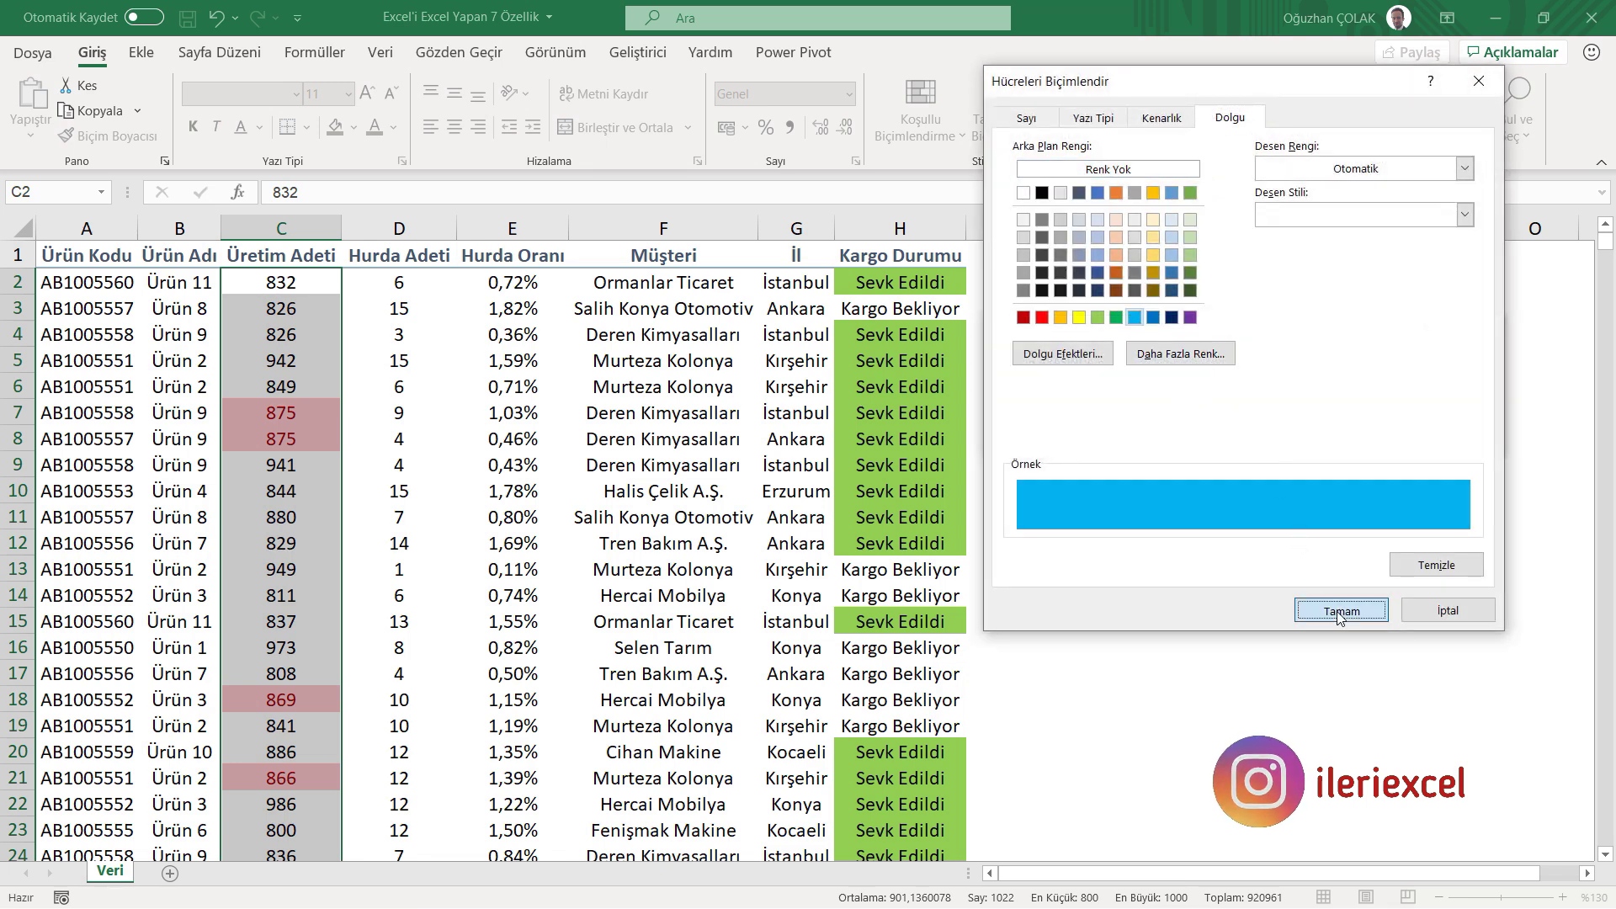
pyautogui.click(1342, 610)
pyautogui.click(1365, 447)
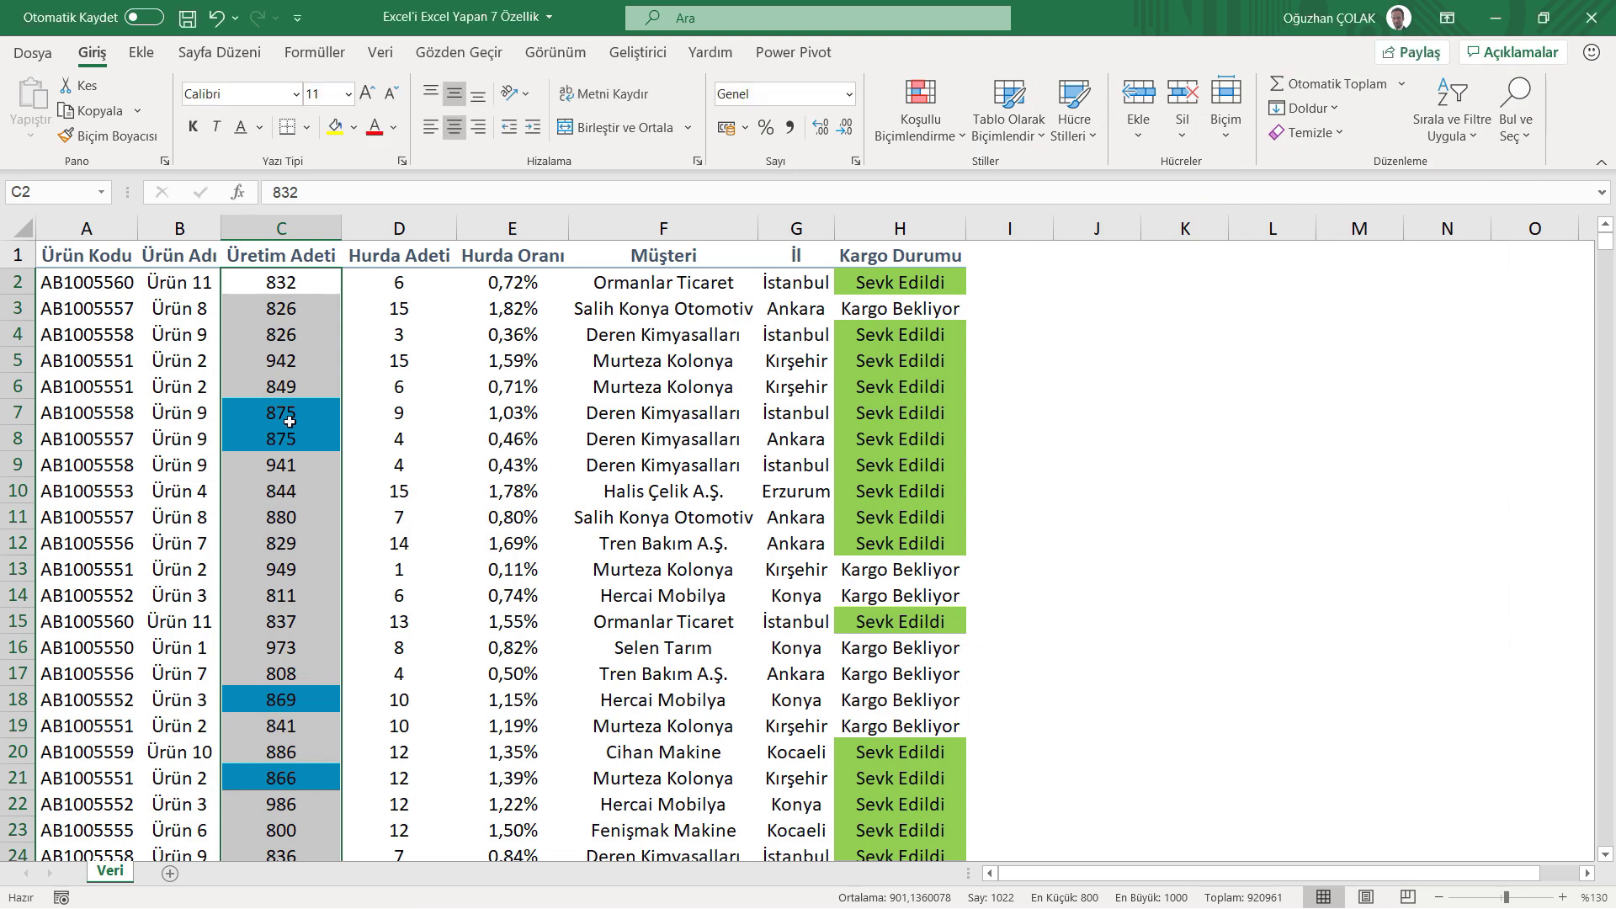
# Change C11 from 880 to 870 and check that it turns blue.
pyautogui.click(283, 515)
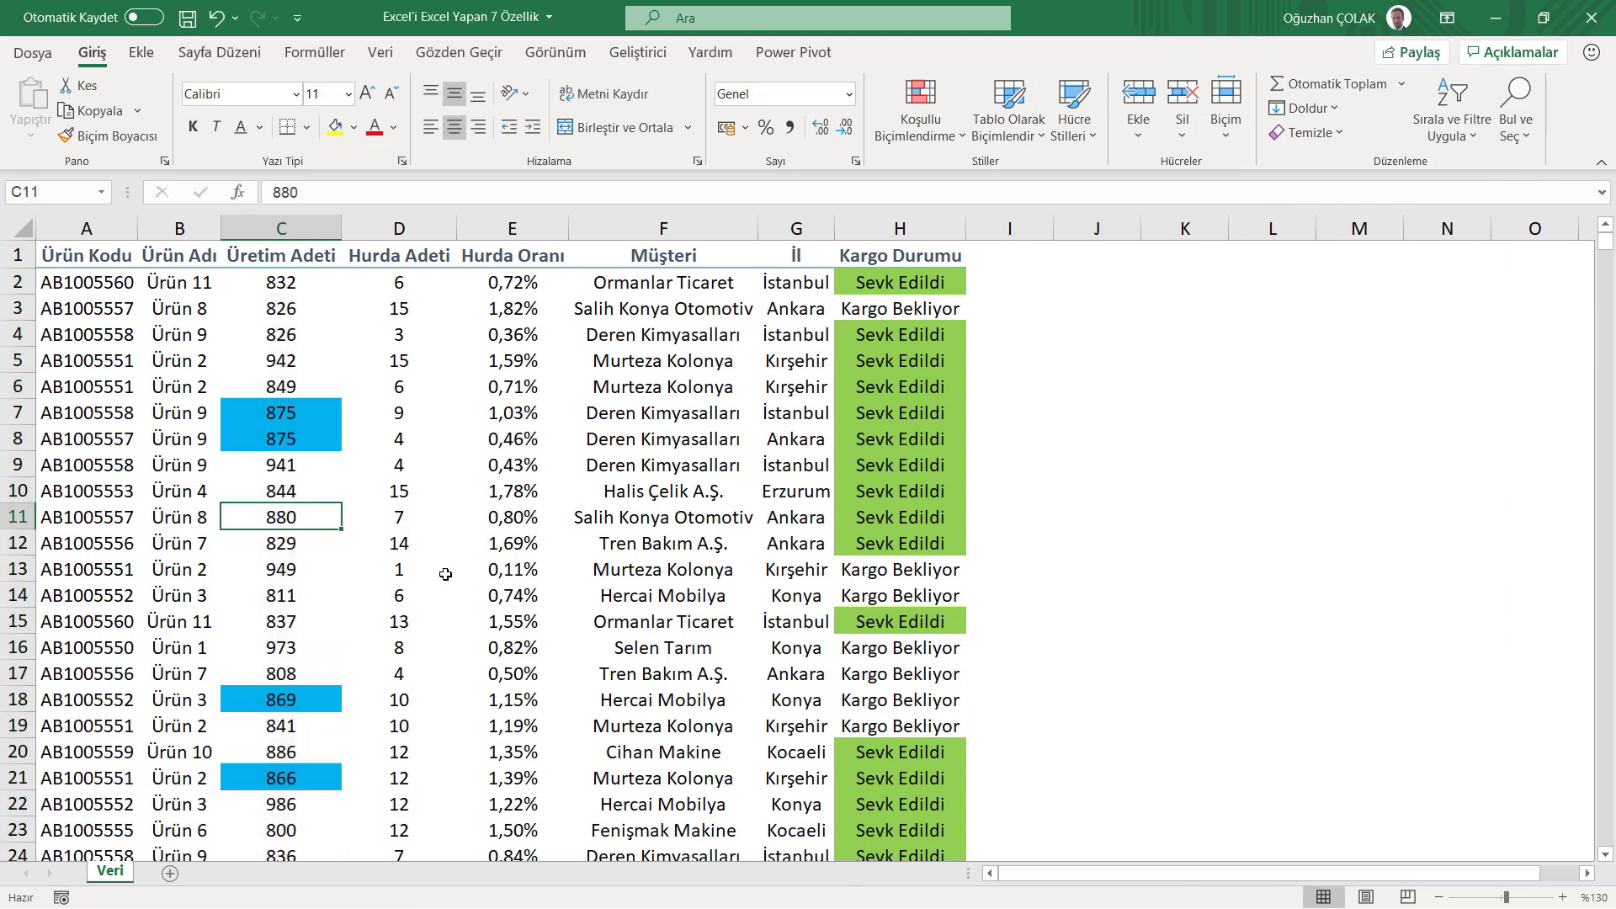
pyautogui.write('870')
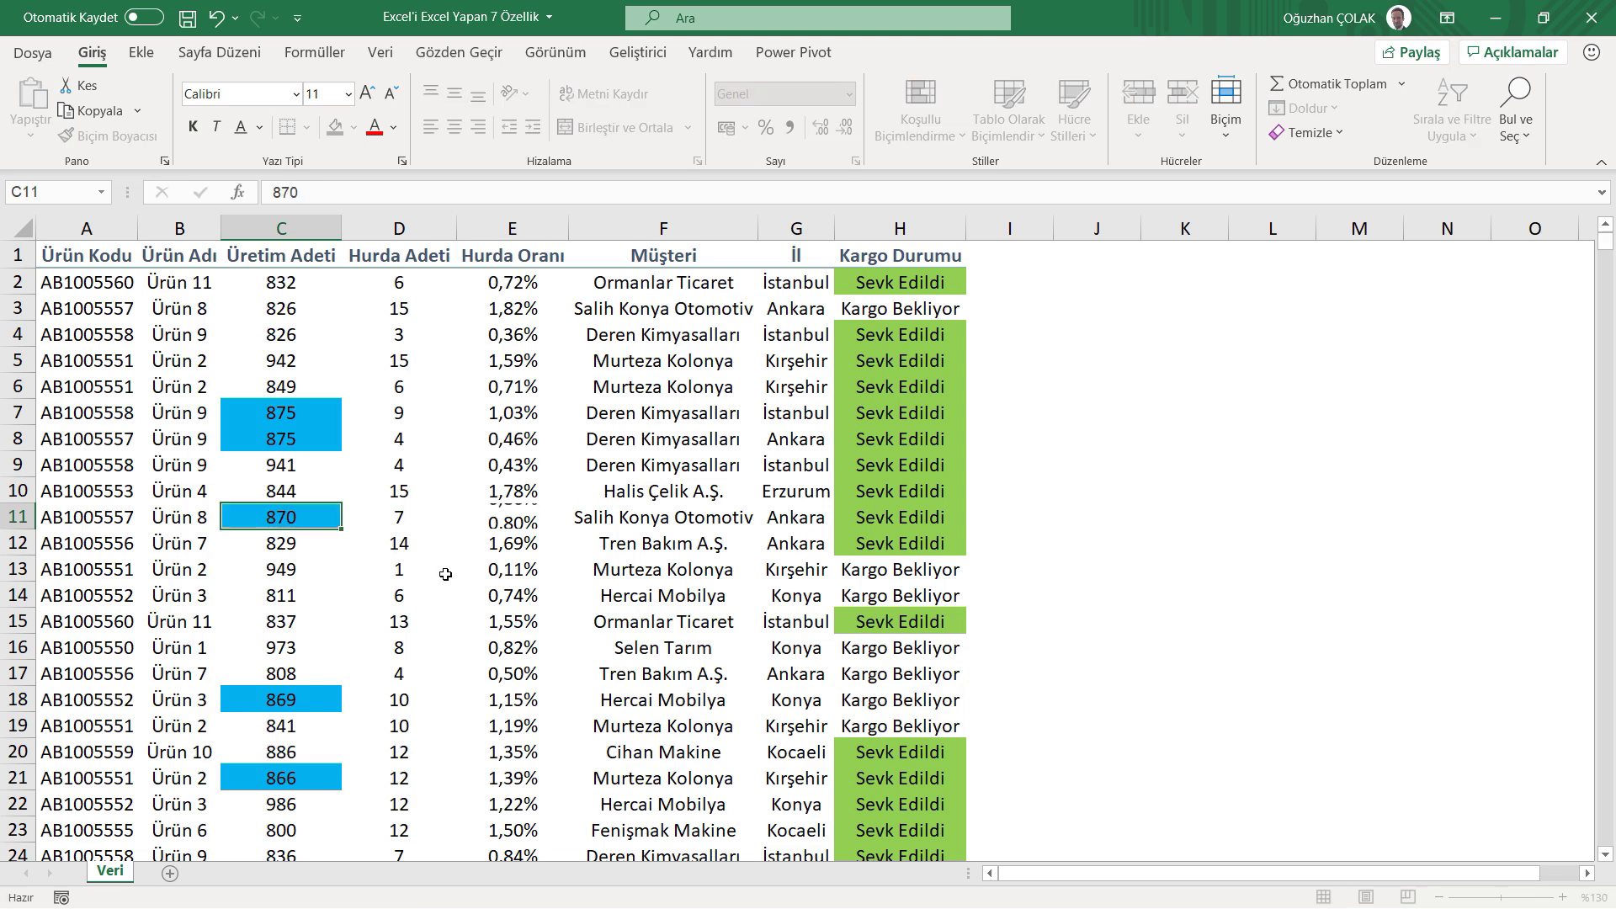
pyautogui.press('Return')
pyautogui.click(312, 522)
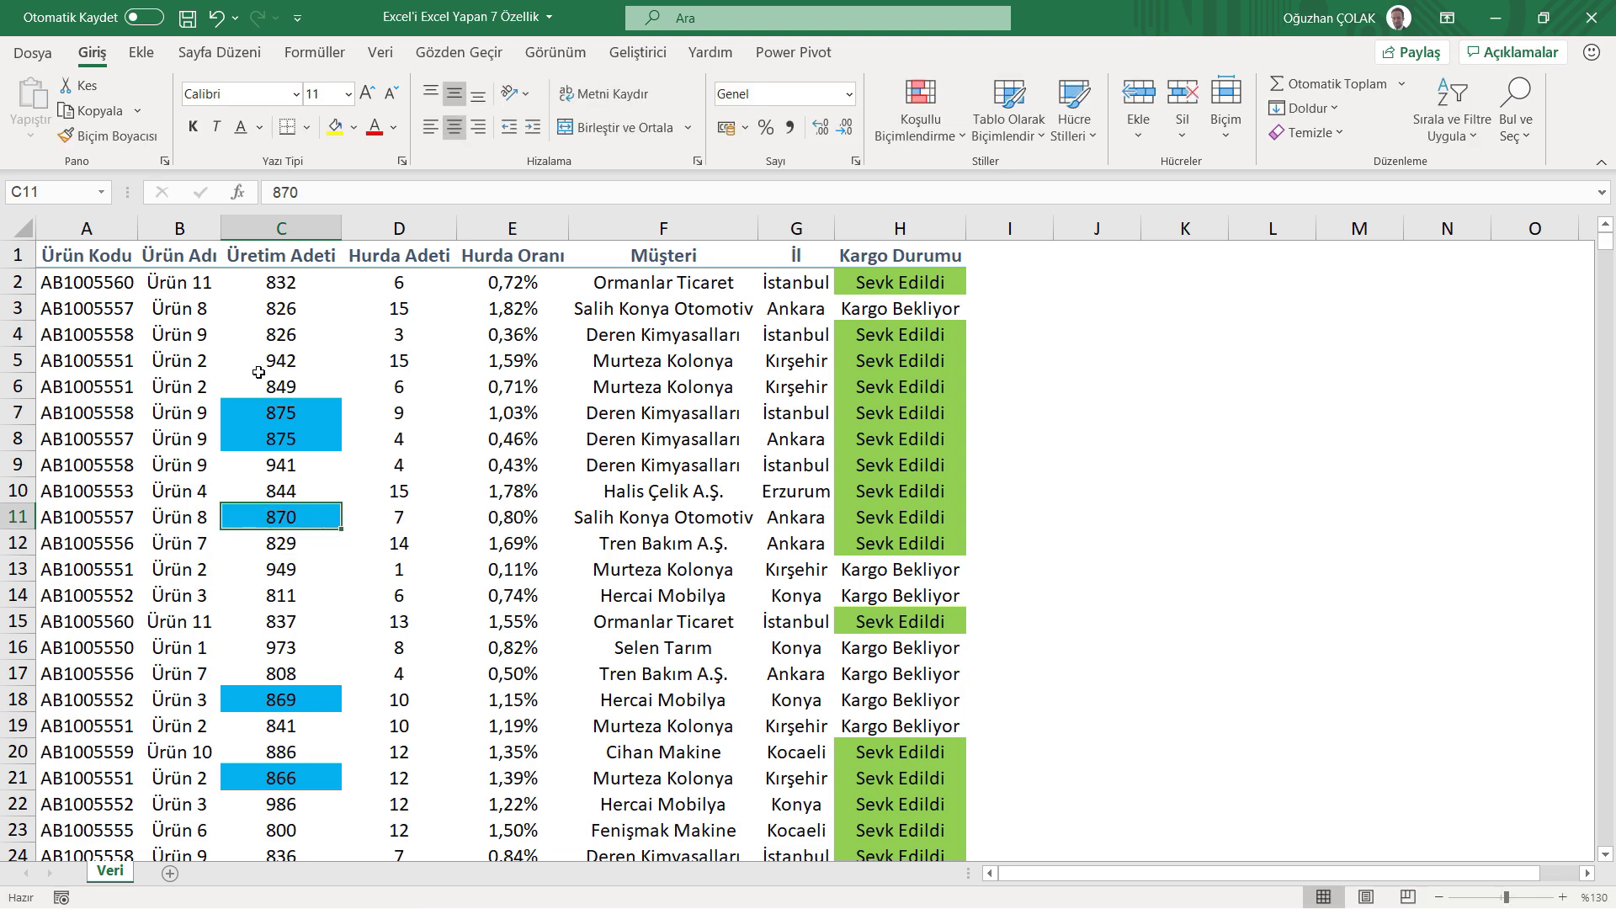
pyautogui.click(395, 283)
# Add solid green data bars to the Hurda Adeti scrap counts in D2:D1023.
pyautogui.hotkey('ctrl', 'shift', 'Down')
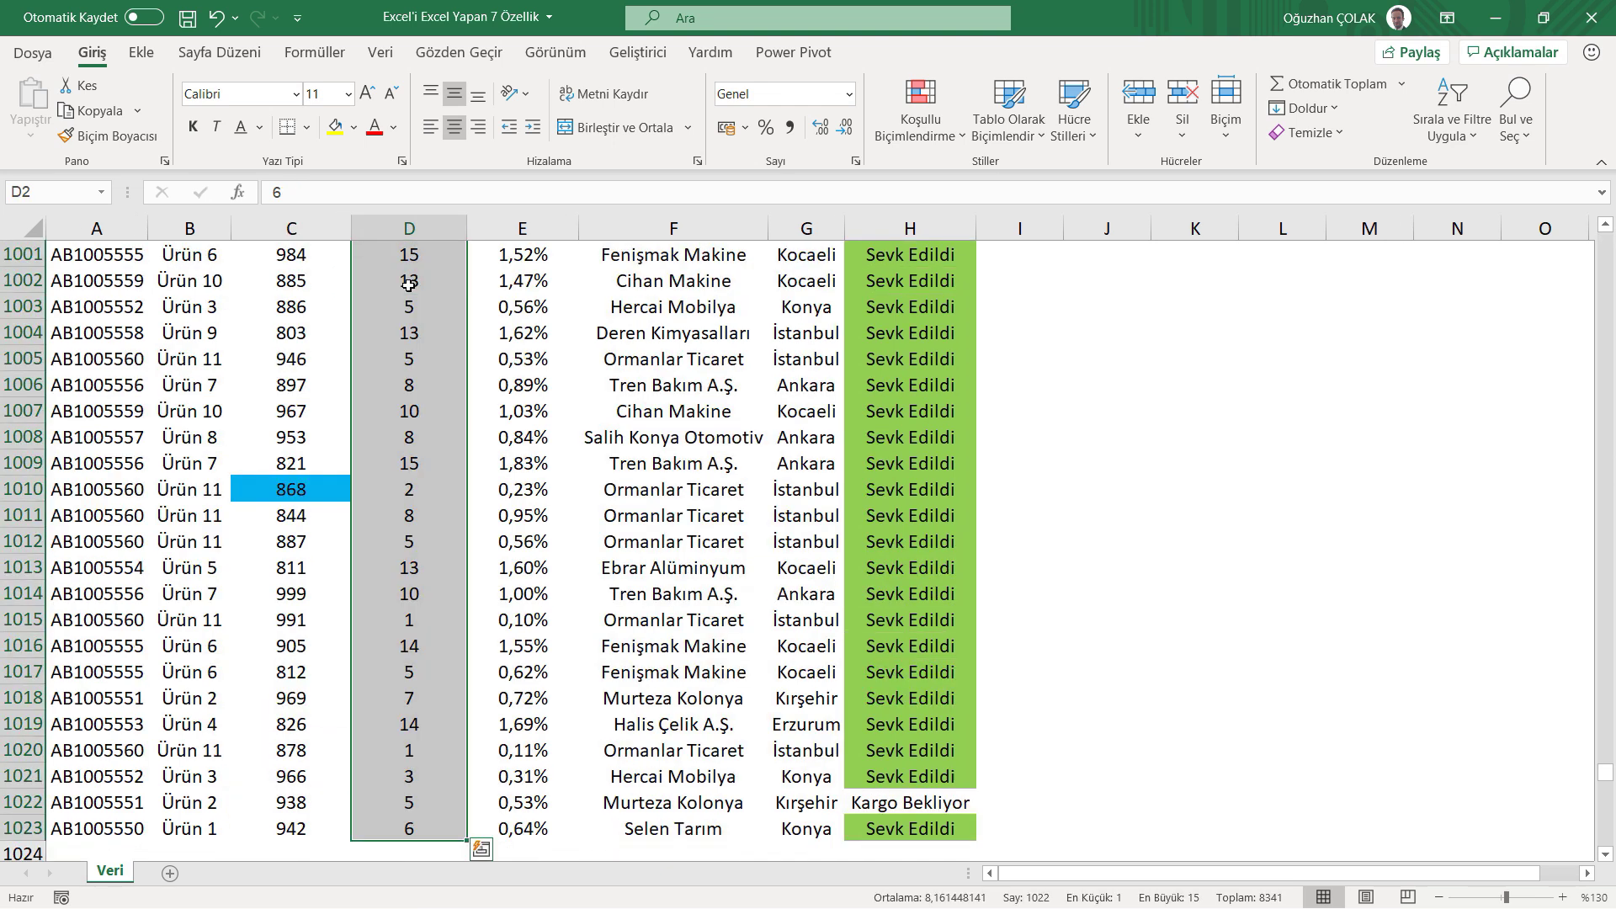
pyautogui.hotkey('ctrl', 'BackSpace')
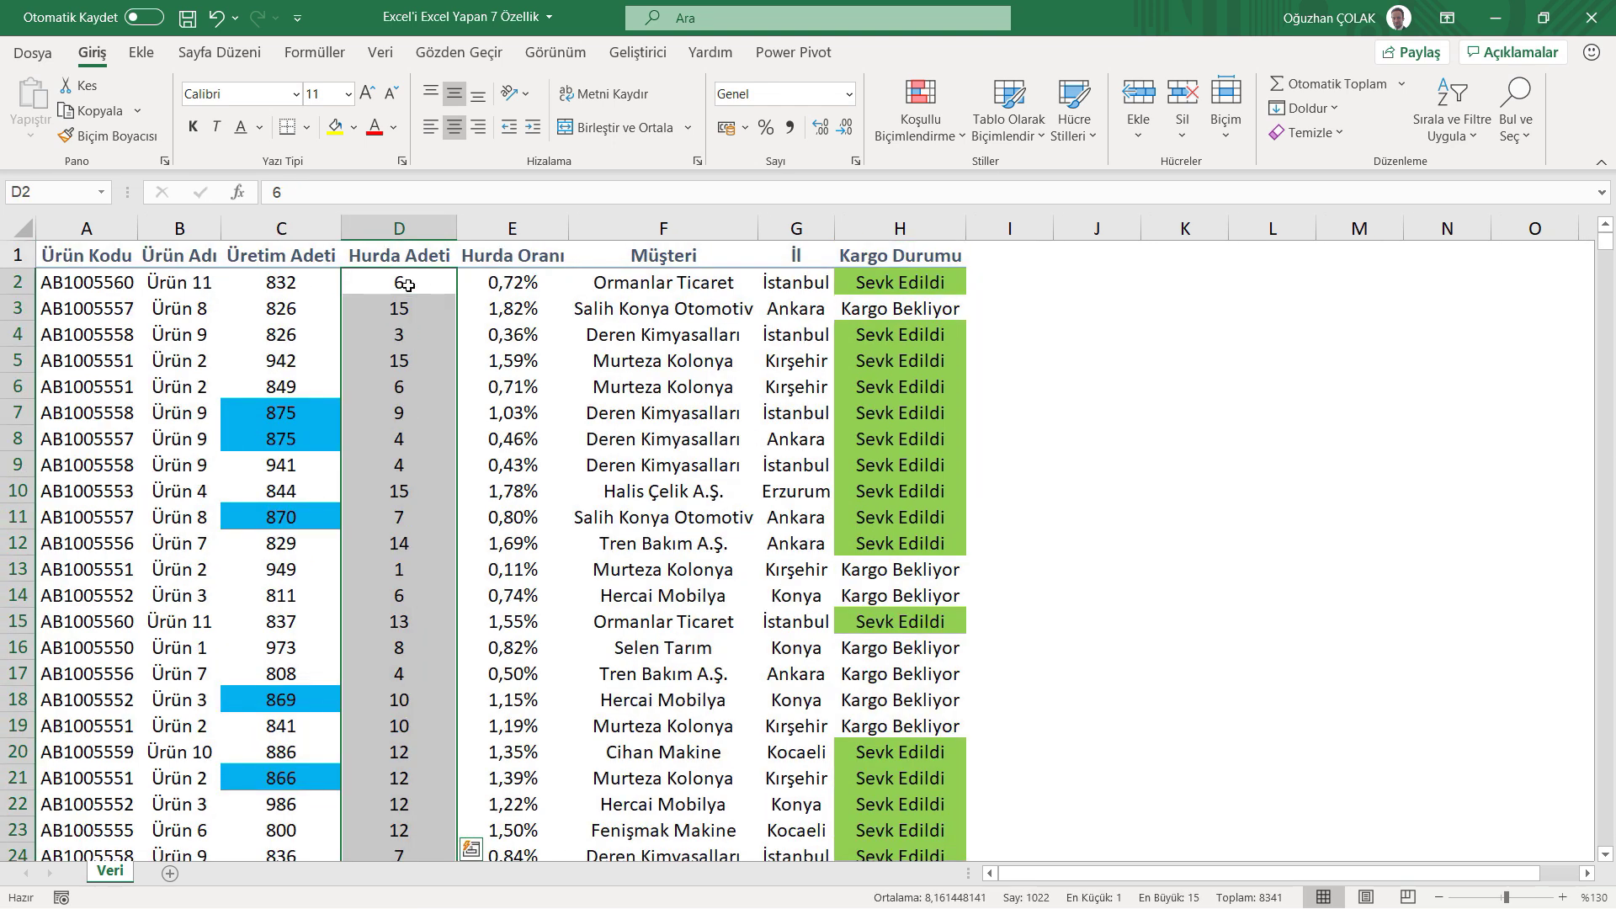
pyautogui.click(942, 121)
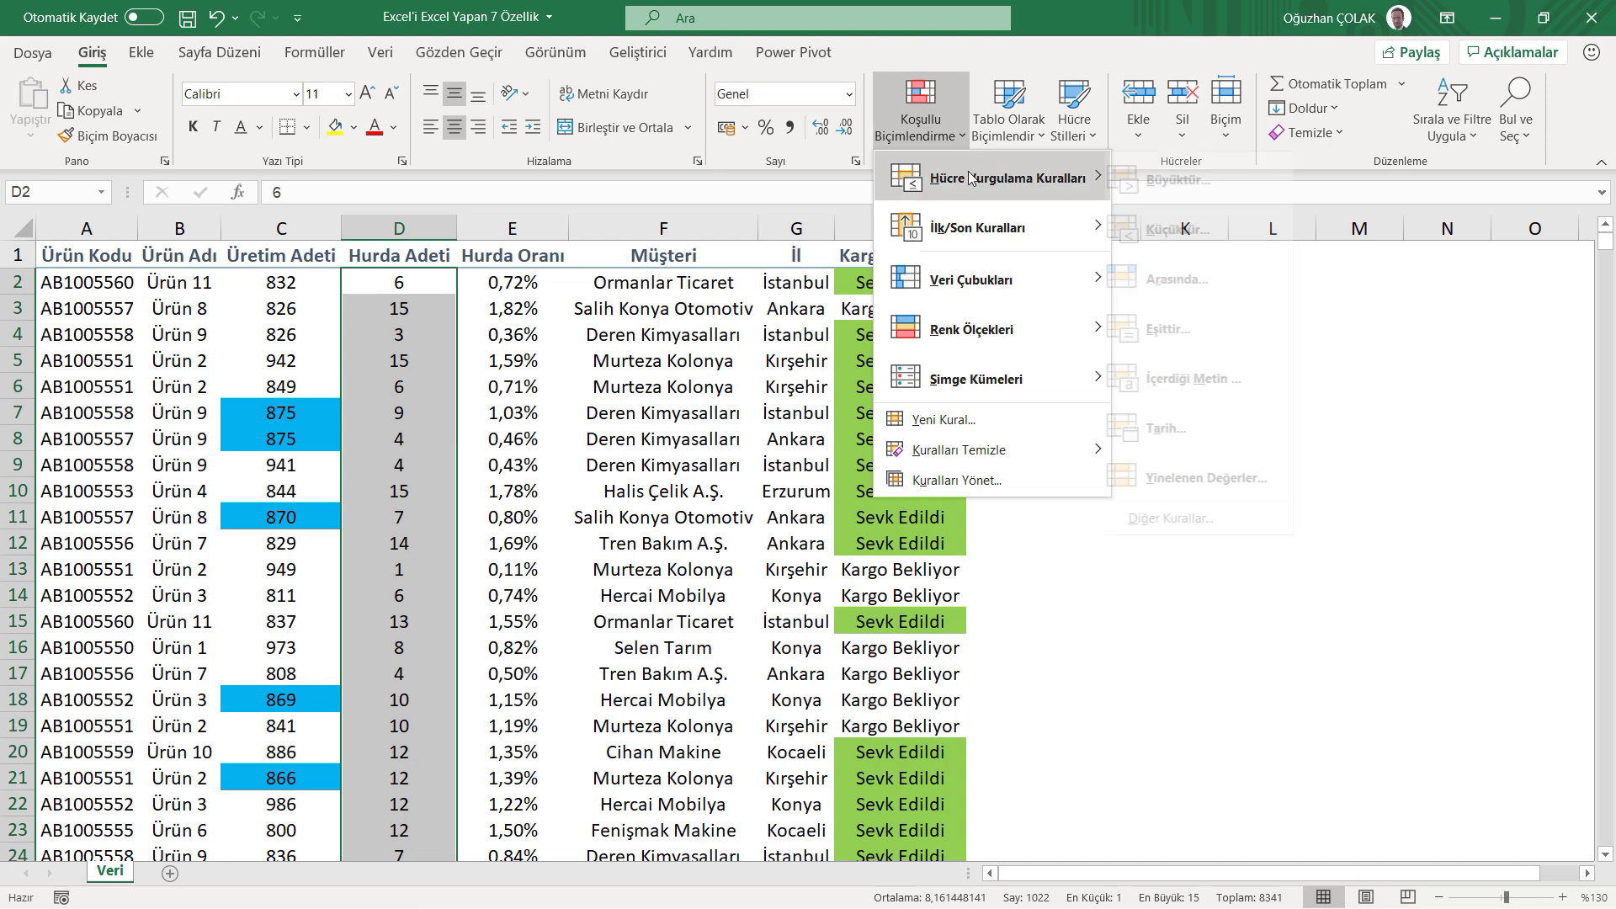
pyautogui.moveTo(972, 280)
pyautogui.click(1165, 418)
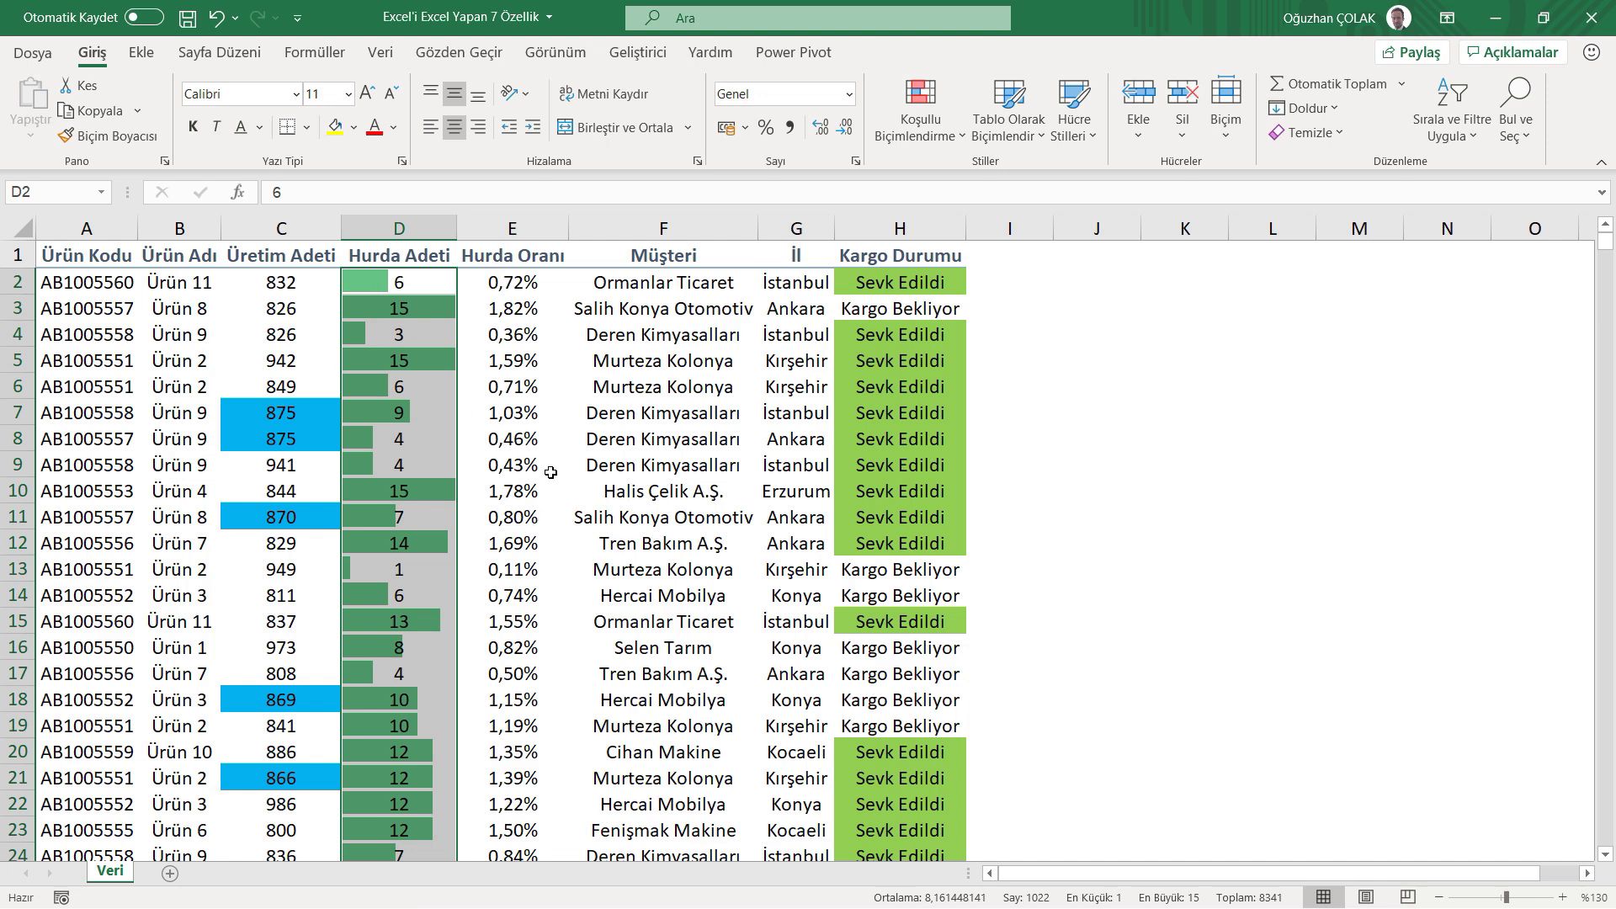
pyautogui.click(526, 283)
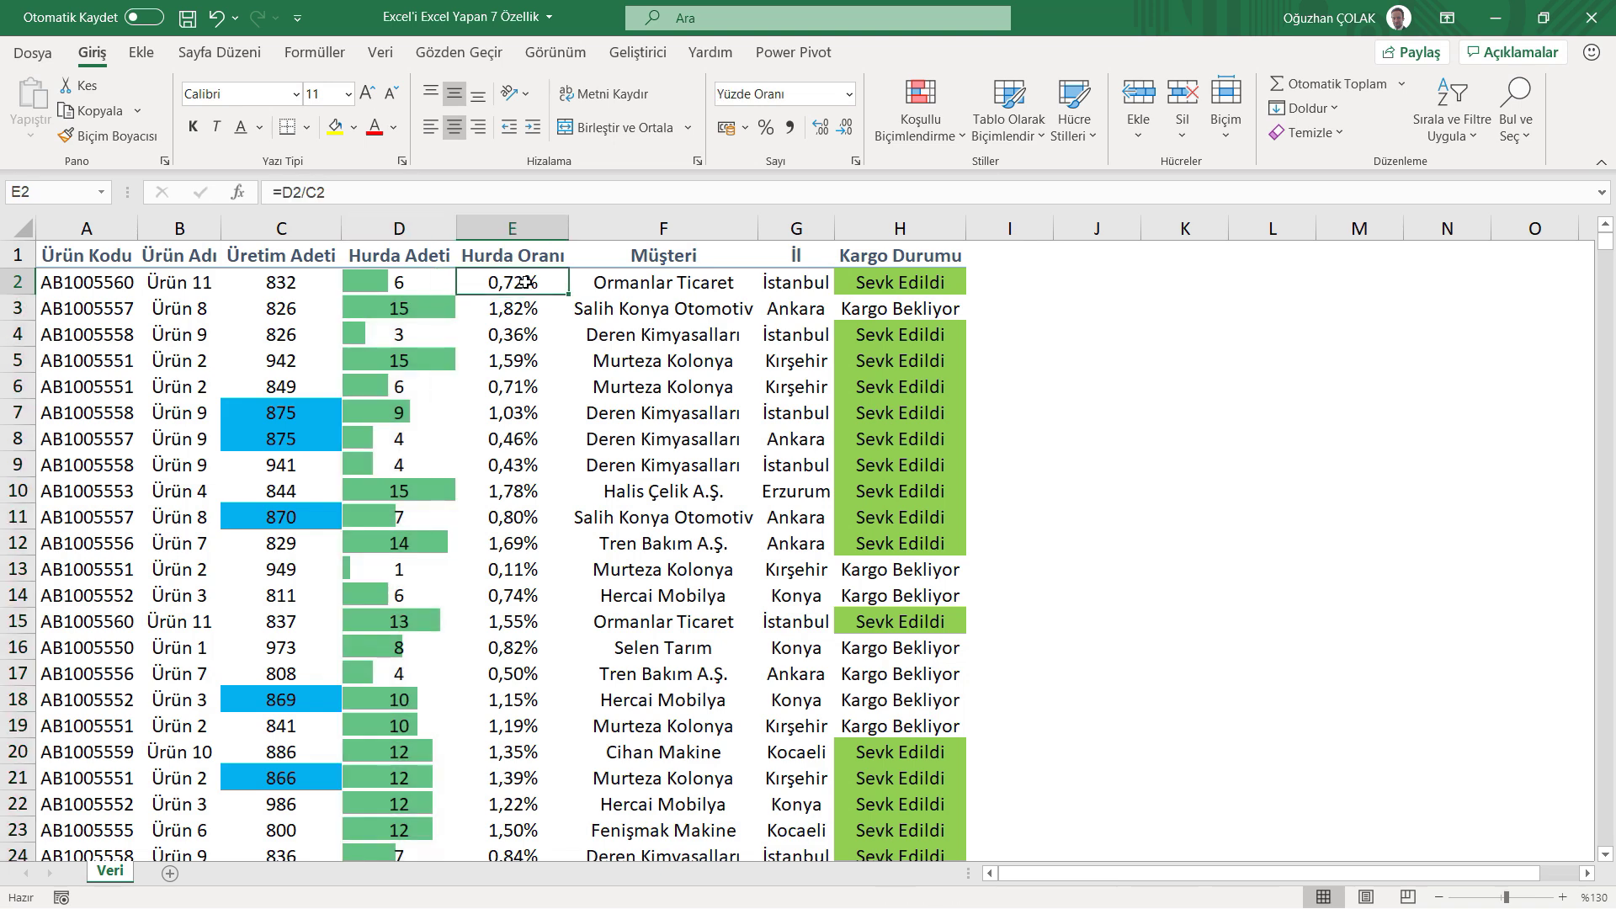
# Apply the Göstergeler check, warning and cross icon set to the Hurda Oranı ratios from E2 down.
pyautogui.hotkey('ctrl', 'shift', 'Down')
pyautogui.hotkey('ctrl', 'BackSpace')
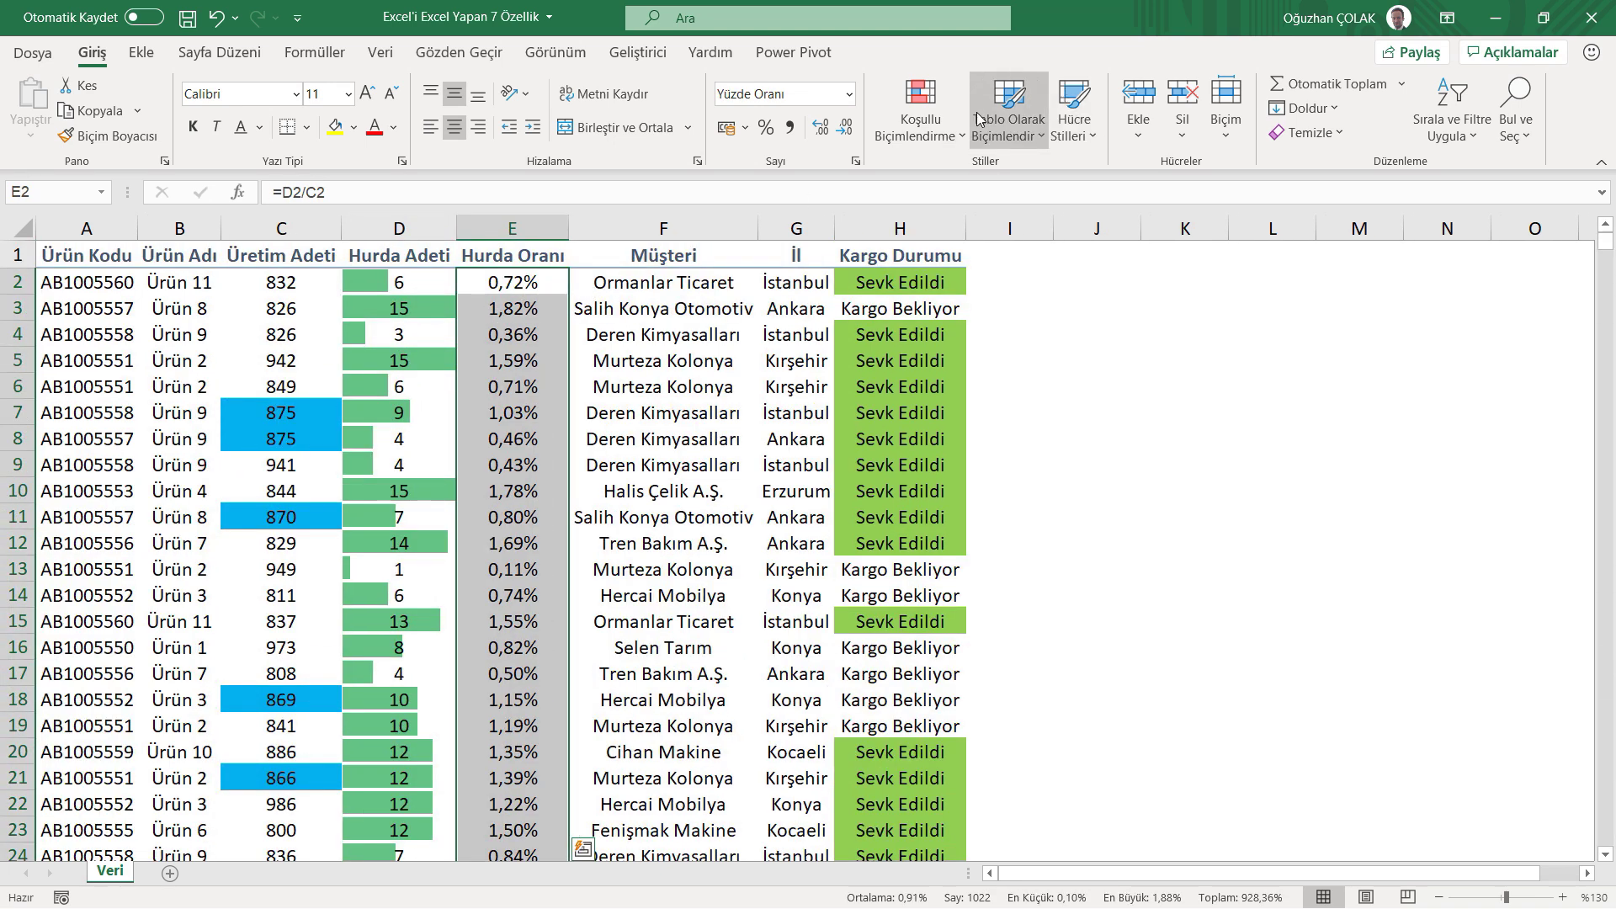
pyautogui.click(941, 114)
pyautogui.moveTo(975, 377)
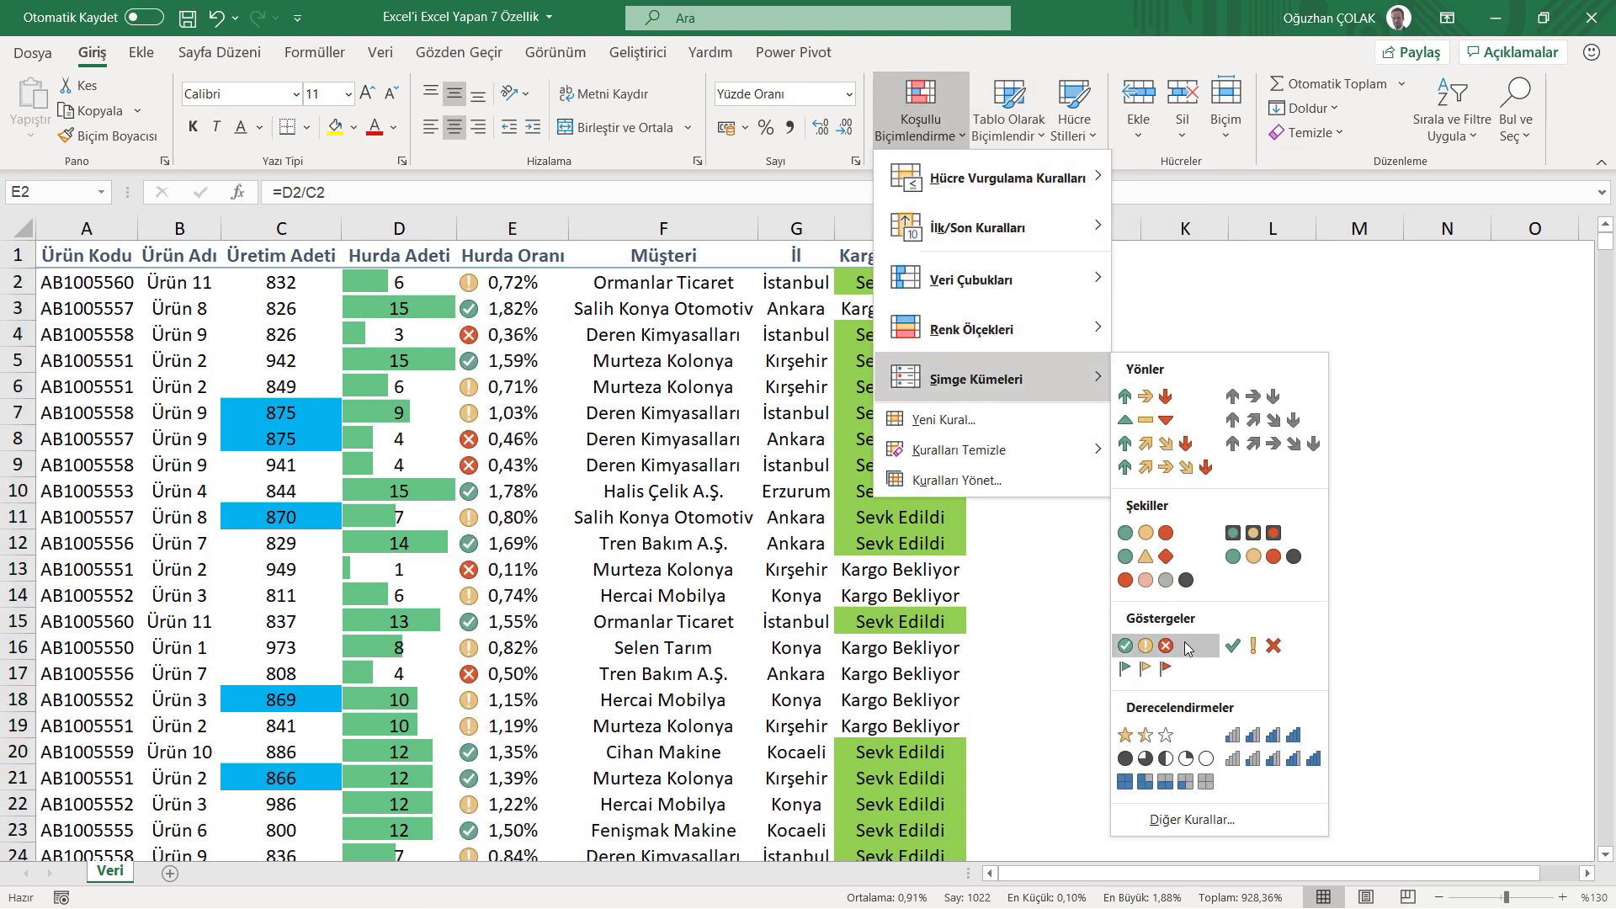
pyautogui.click(1163, 655)
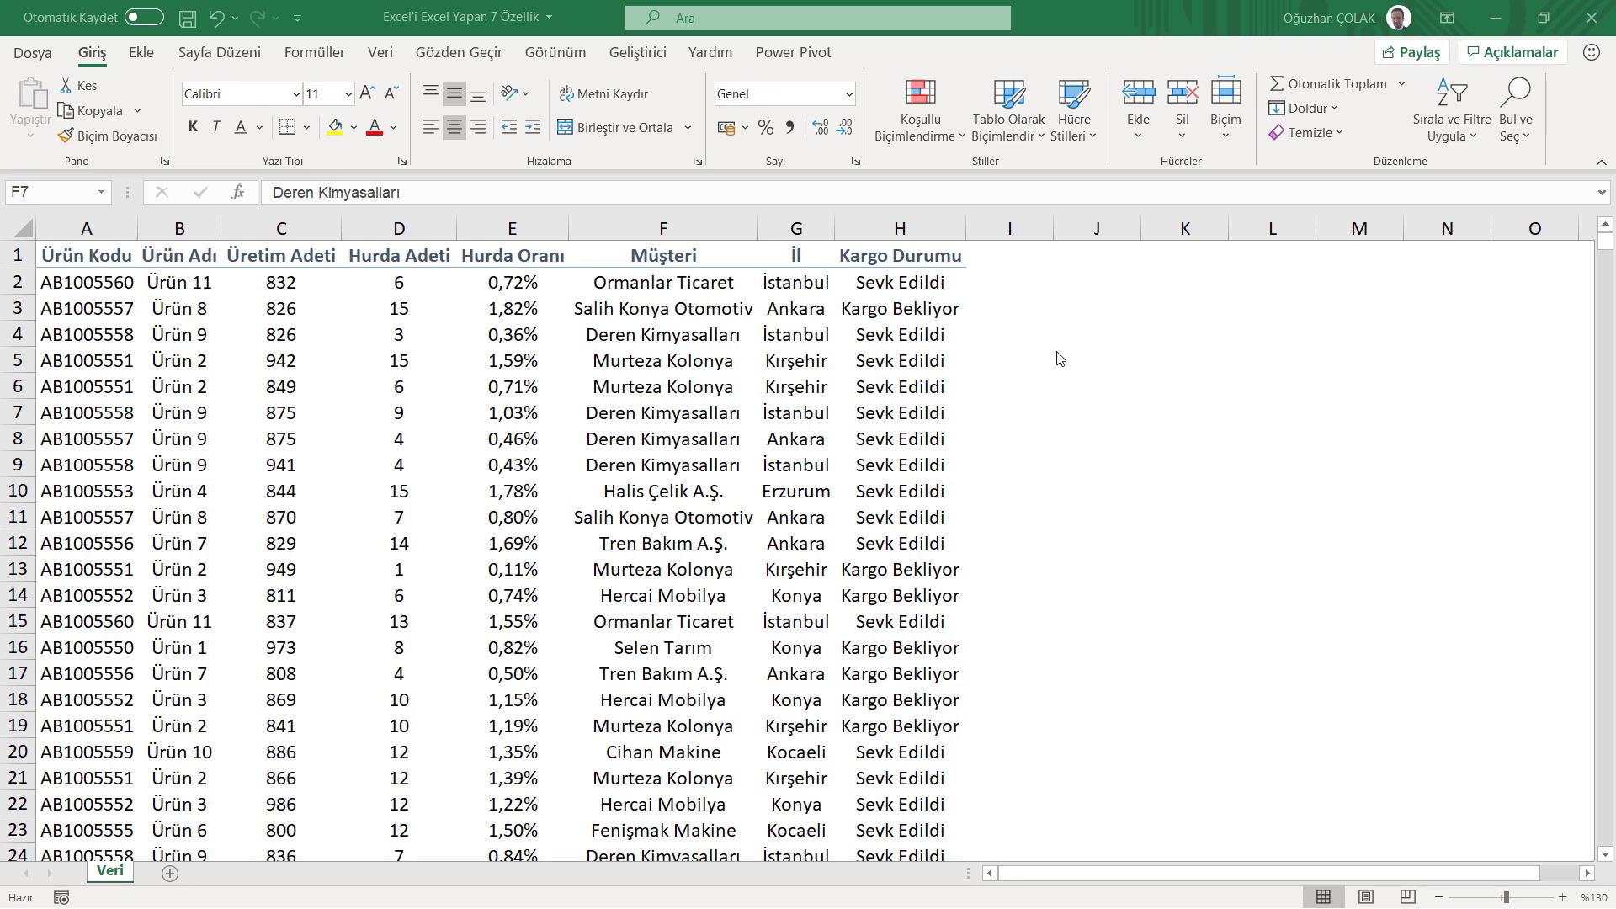
# Copy the Müşteri names from F2:F1023 into column N starting at N2.
pyautogui.click(623, 283)
pyautogui.hotkey('ctrl', 'shift', 'Down')
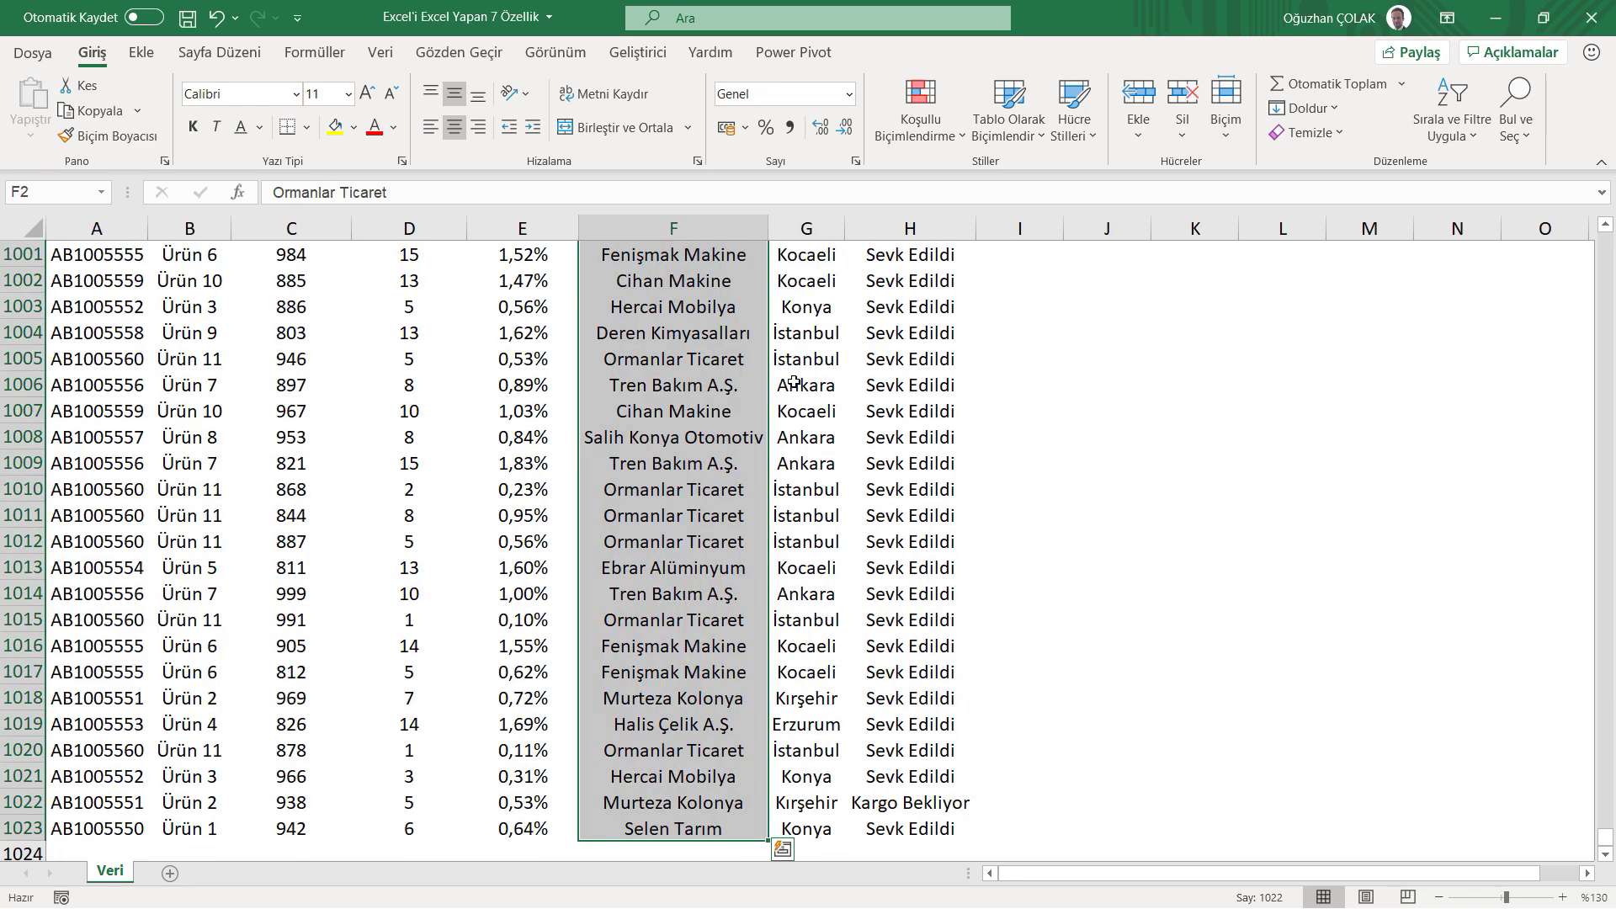
pyautogui.hotkey('ctrl', 'c')
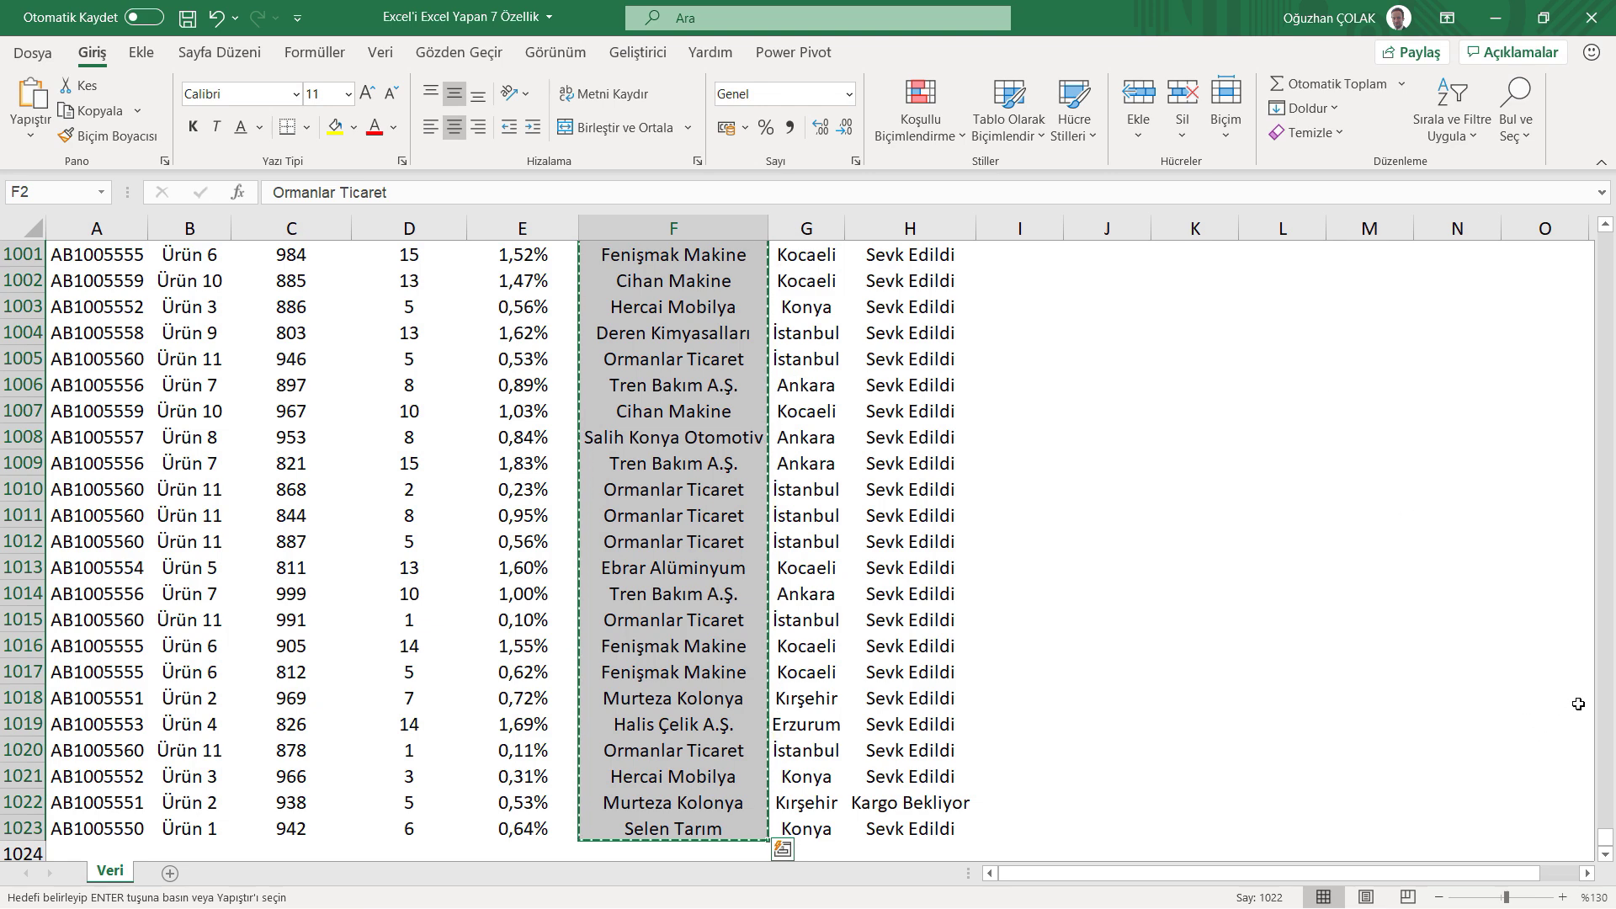
pyautogui.rightClick(1599, 721)
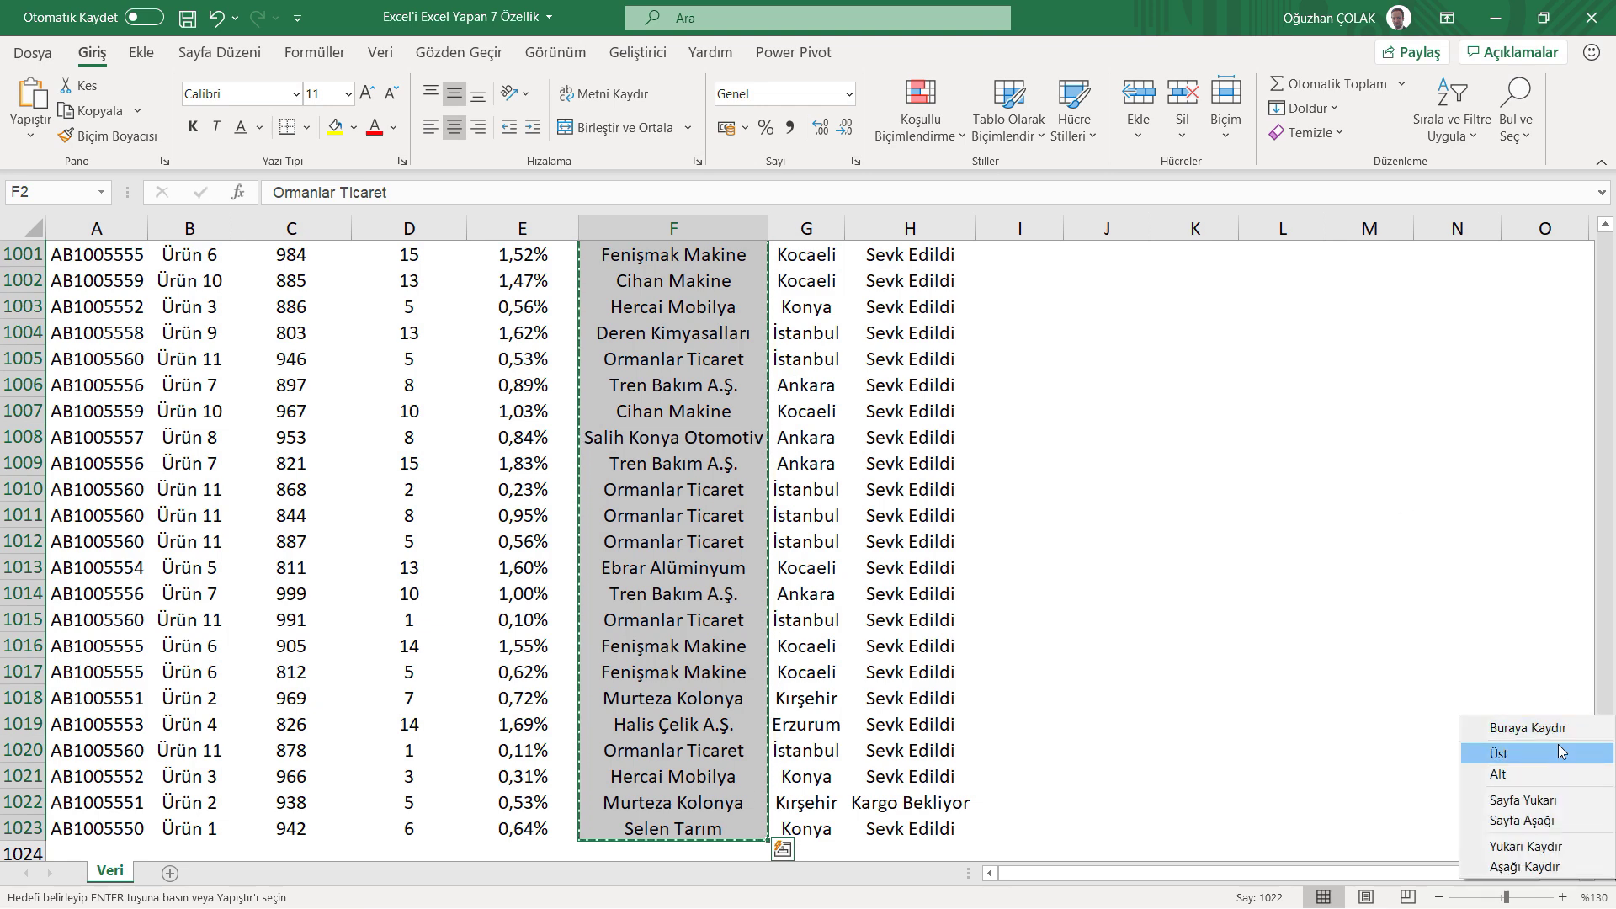
pyautogui.click(1507, 753)
pyautogui.click(1423, 282)
pyautogui.hotkey('ctrl', 'v')
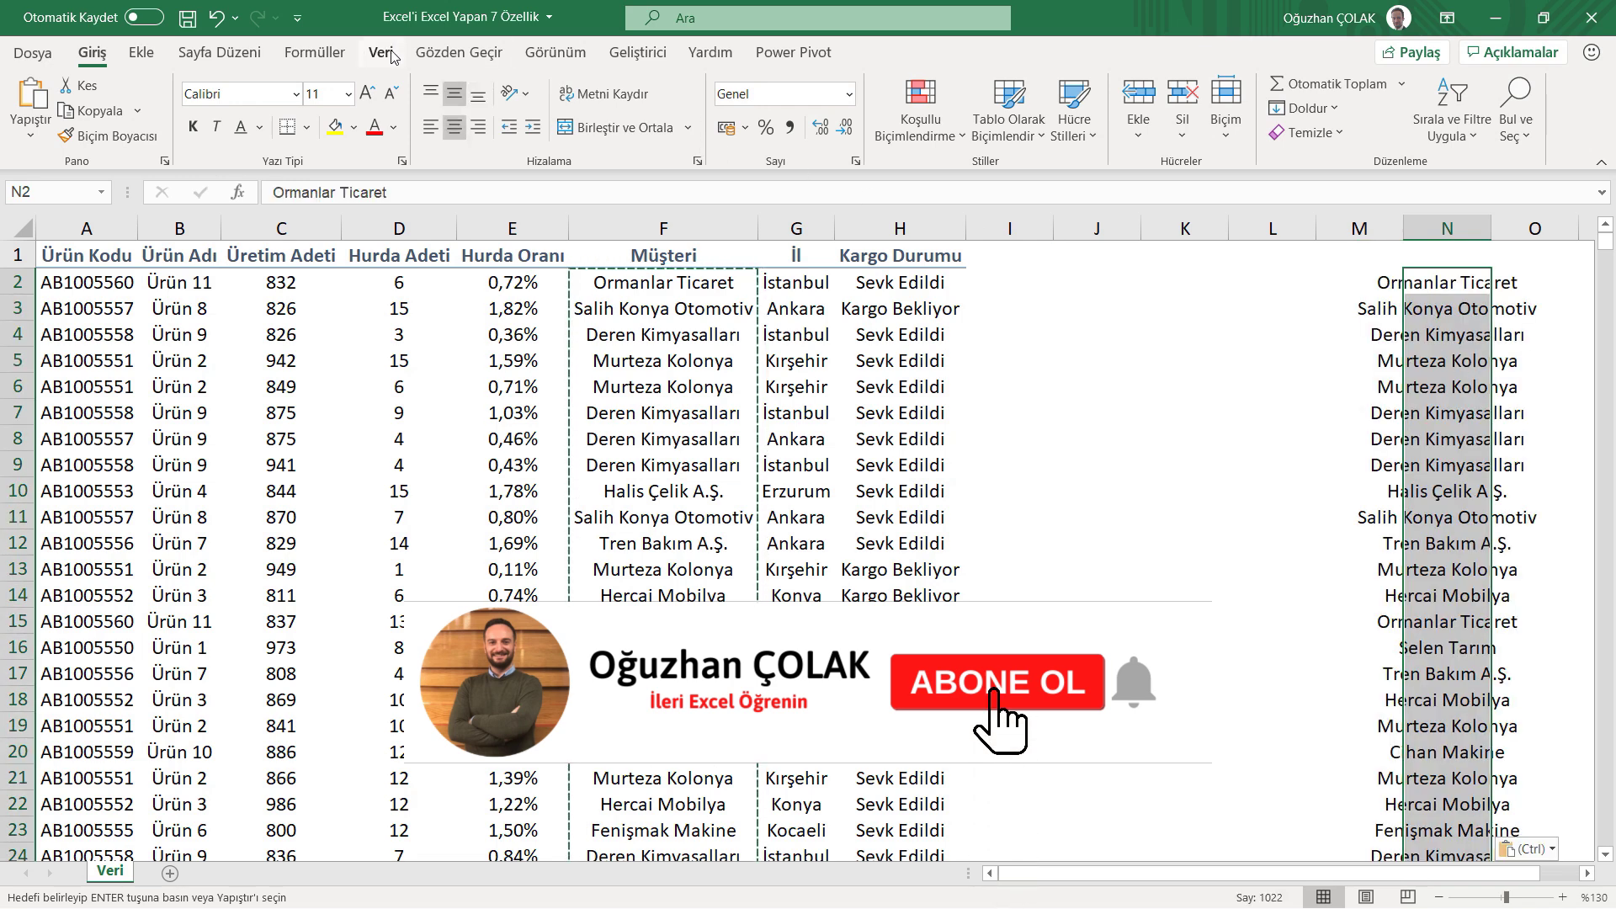
# Remove duplicates from column N, leaving 11 unique customers, and autofit the column.
pyautogui.click(380, 52)
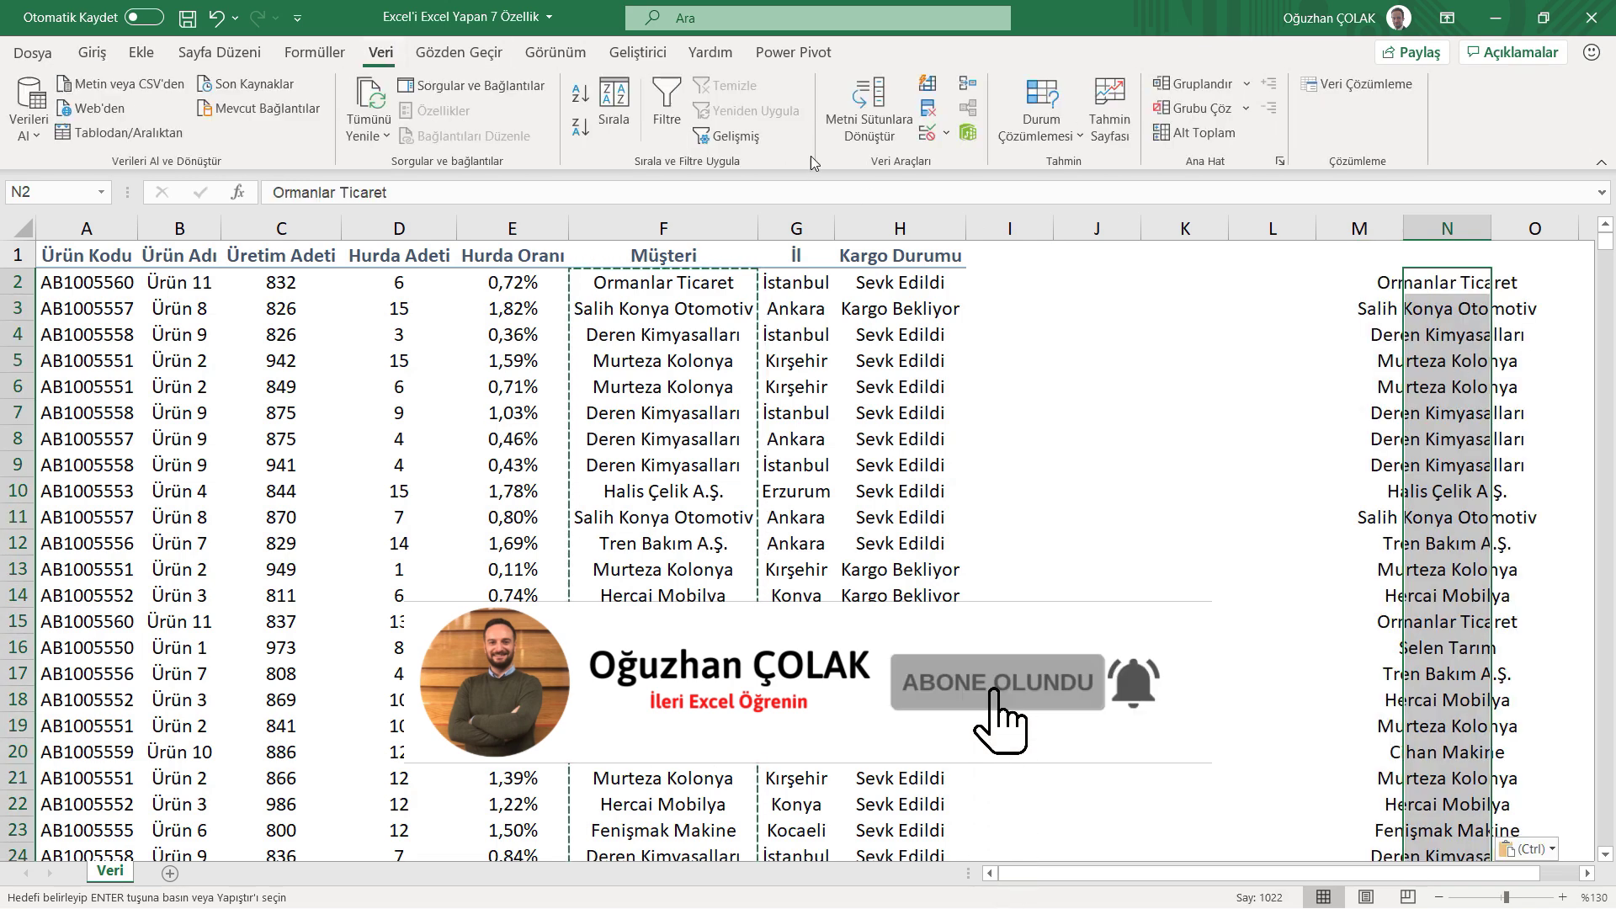
pyautogui.click(931, 112)
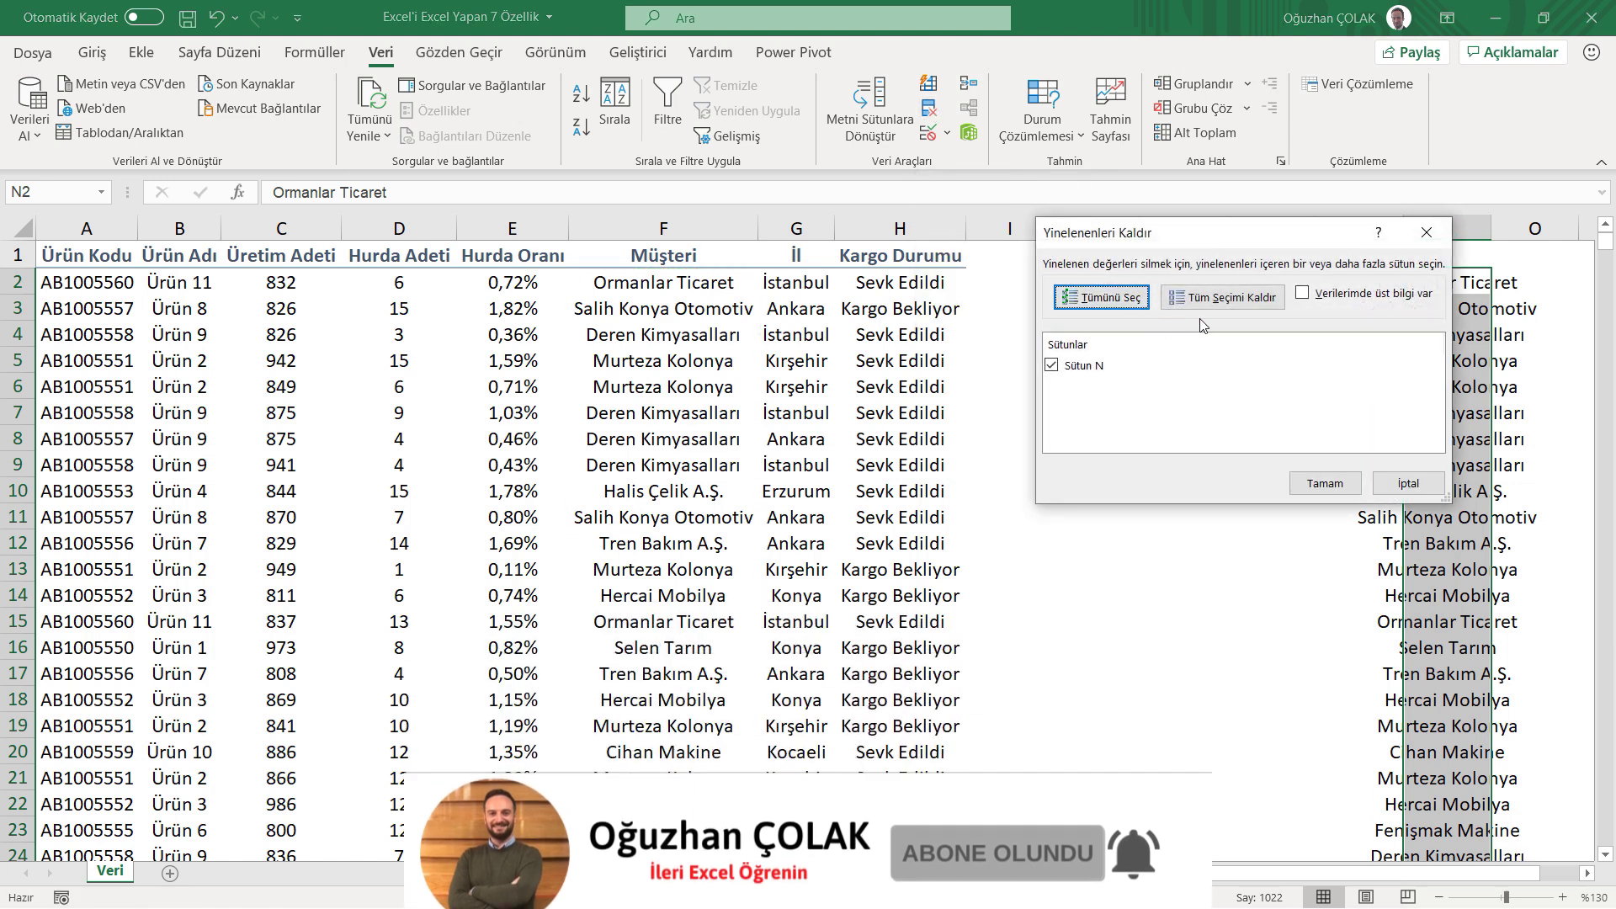
pyautogui.click(1325, 483)
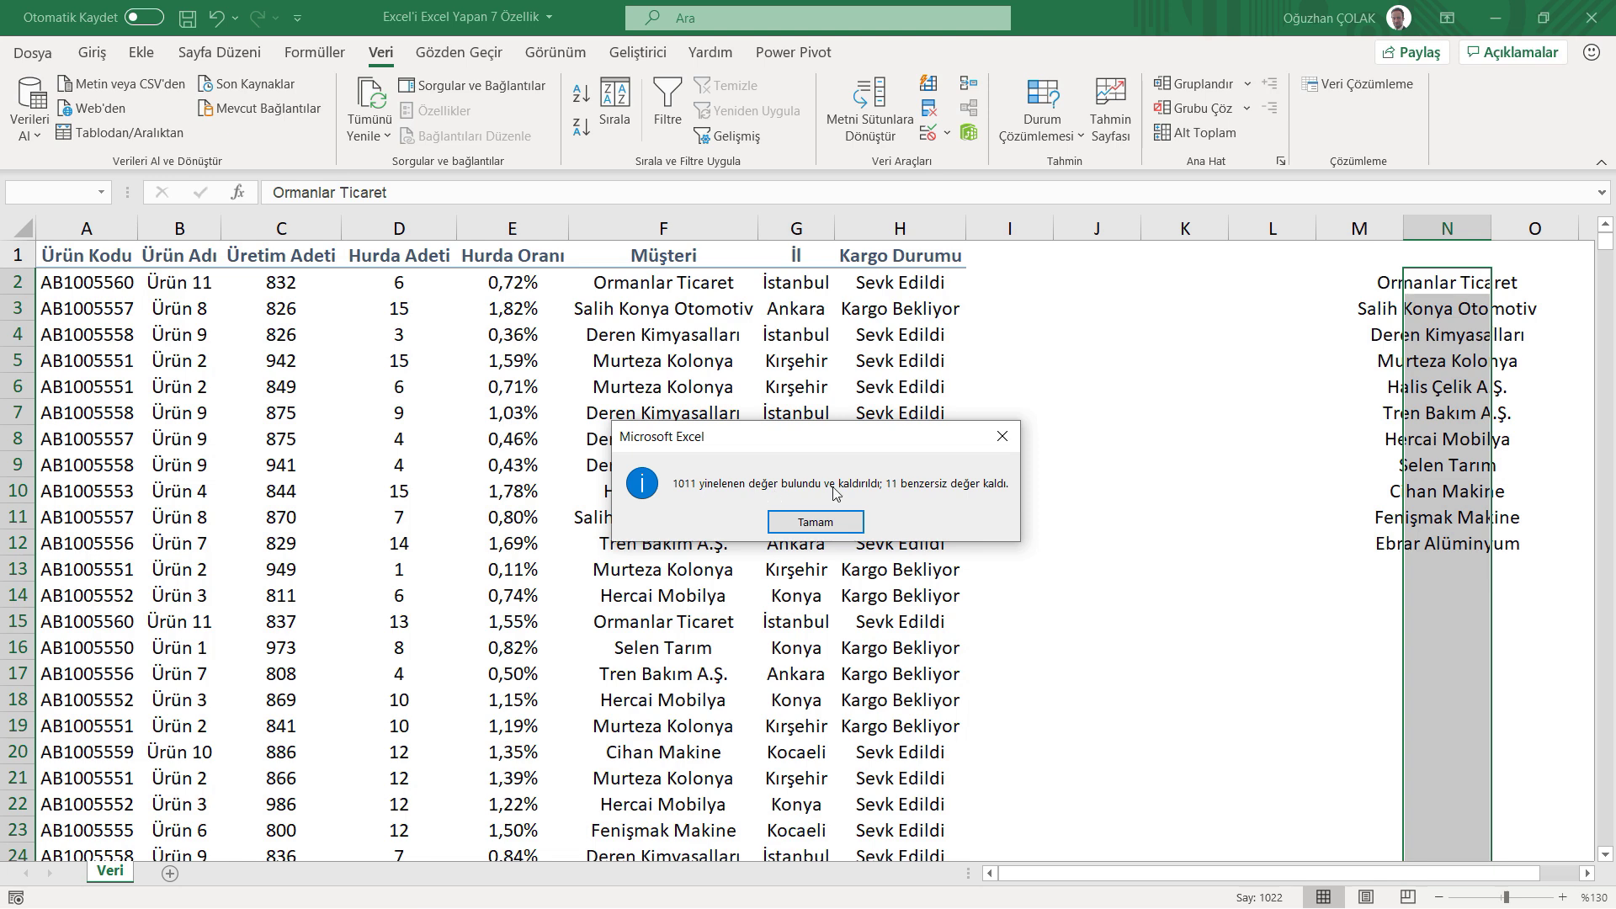
pyautogui.click(815, 522)
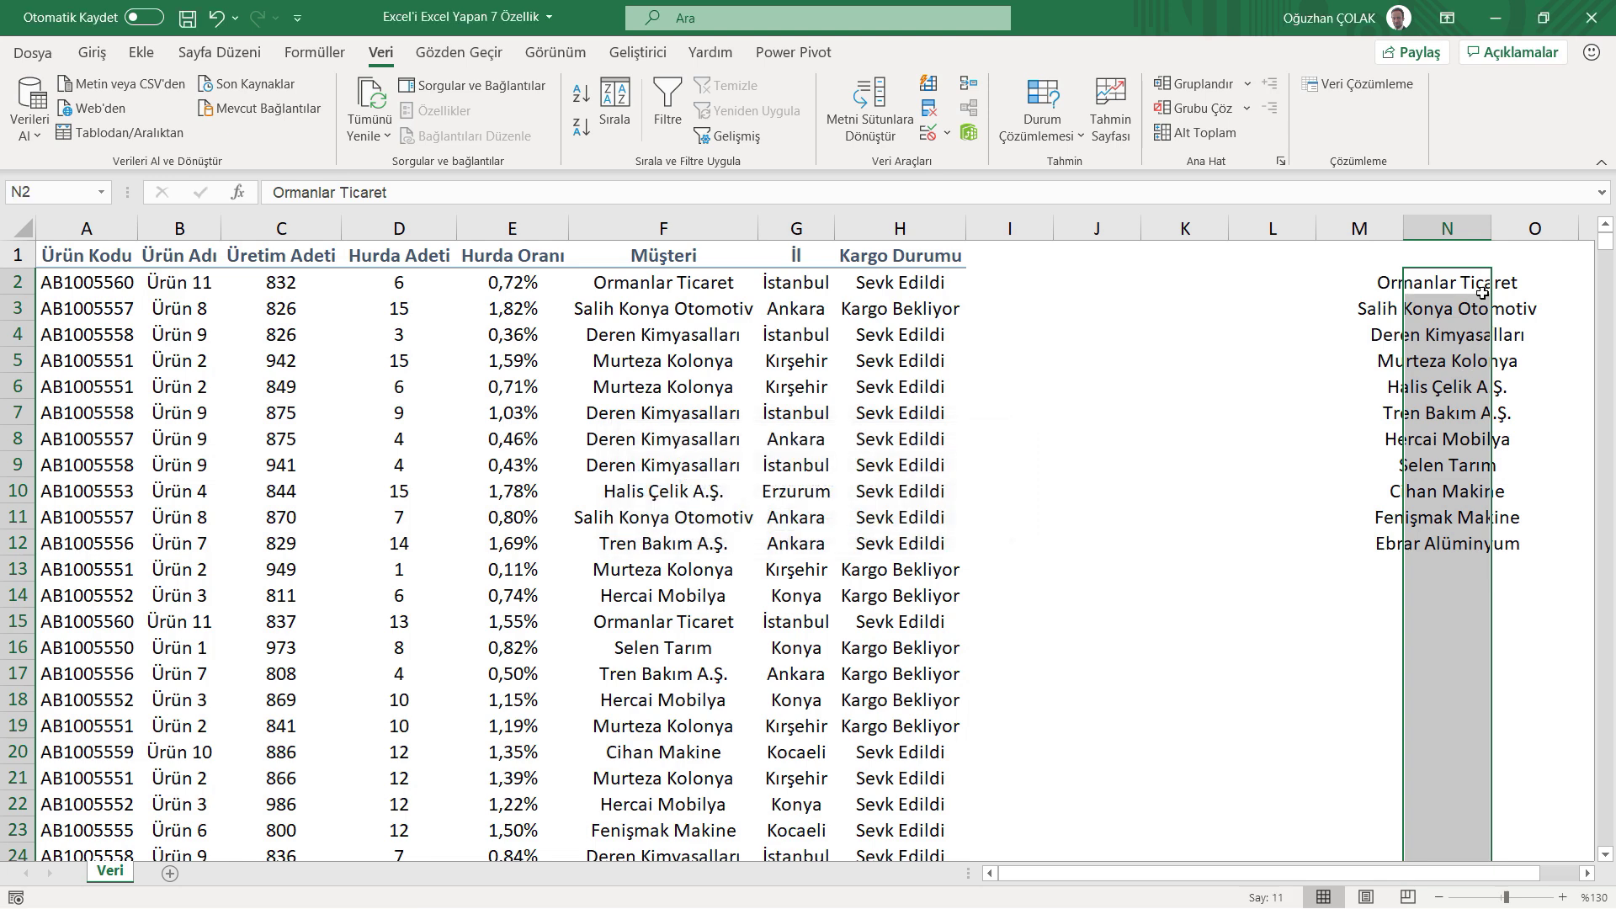
pyautogui.doubleClick(1491, 228)
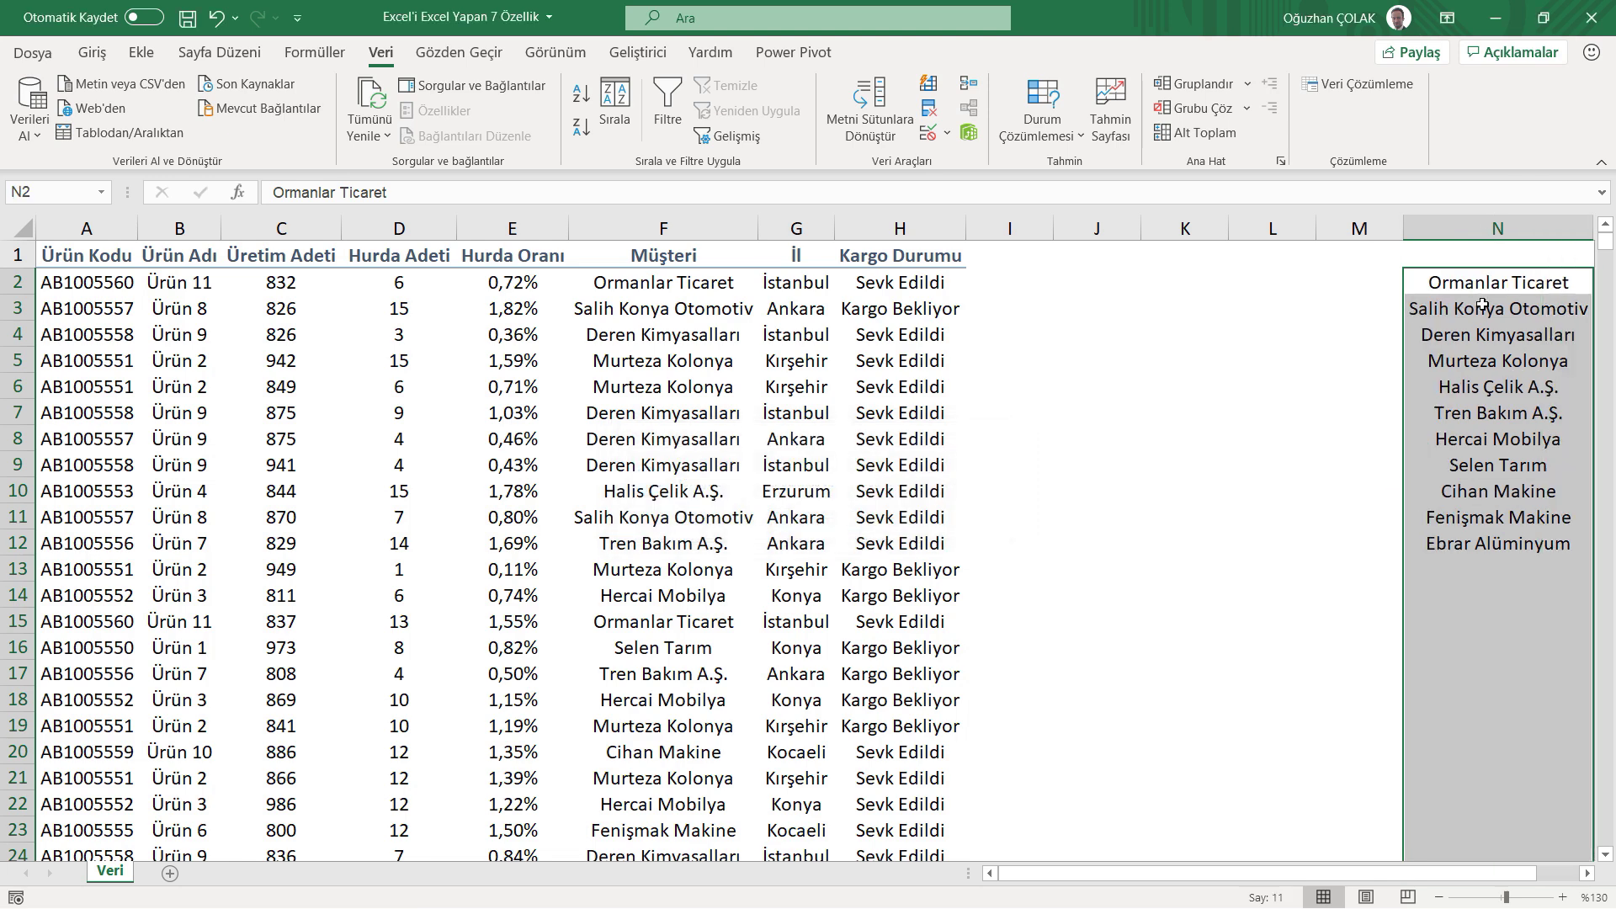
# Enter 'Müşteri' in J3, give it the Başlık 3 cell style, and widen column J.
pyautogui.click(1094, 302)
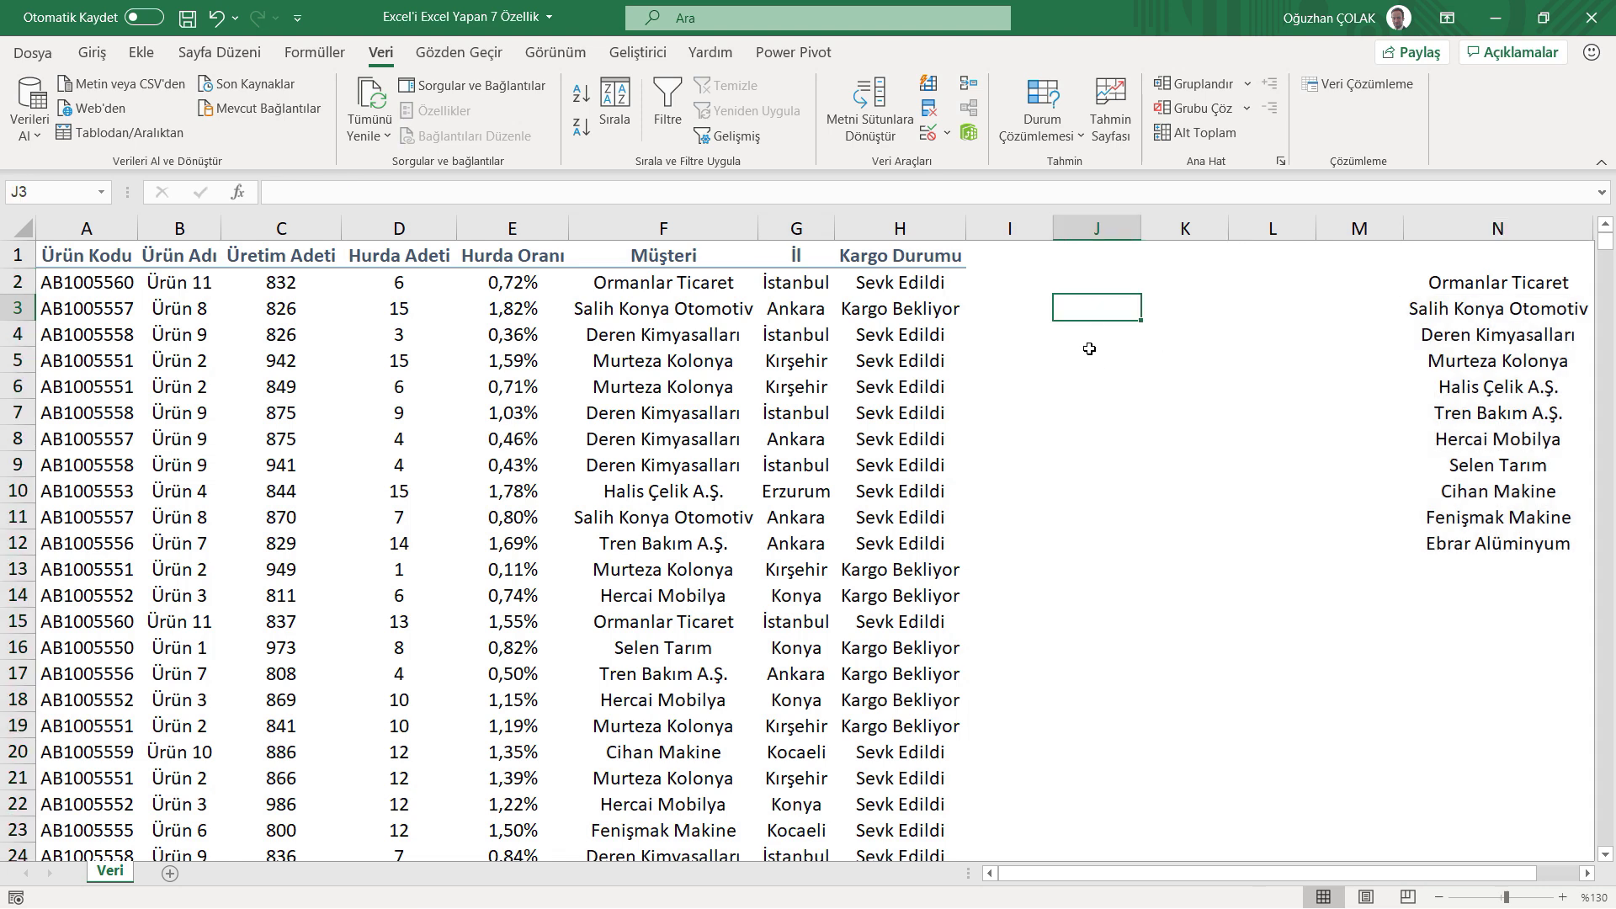
pyautogui.write('Müşteri')
pyautogui.press('Return')
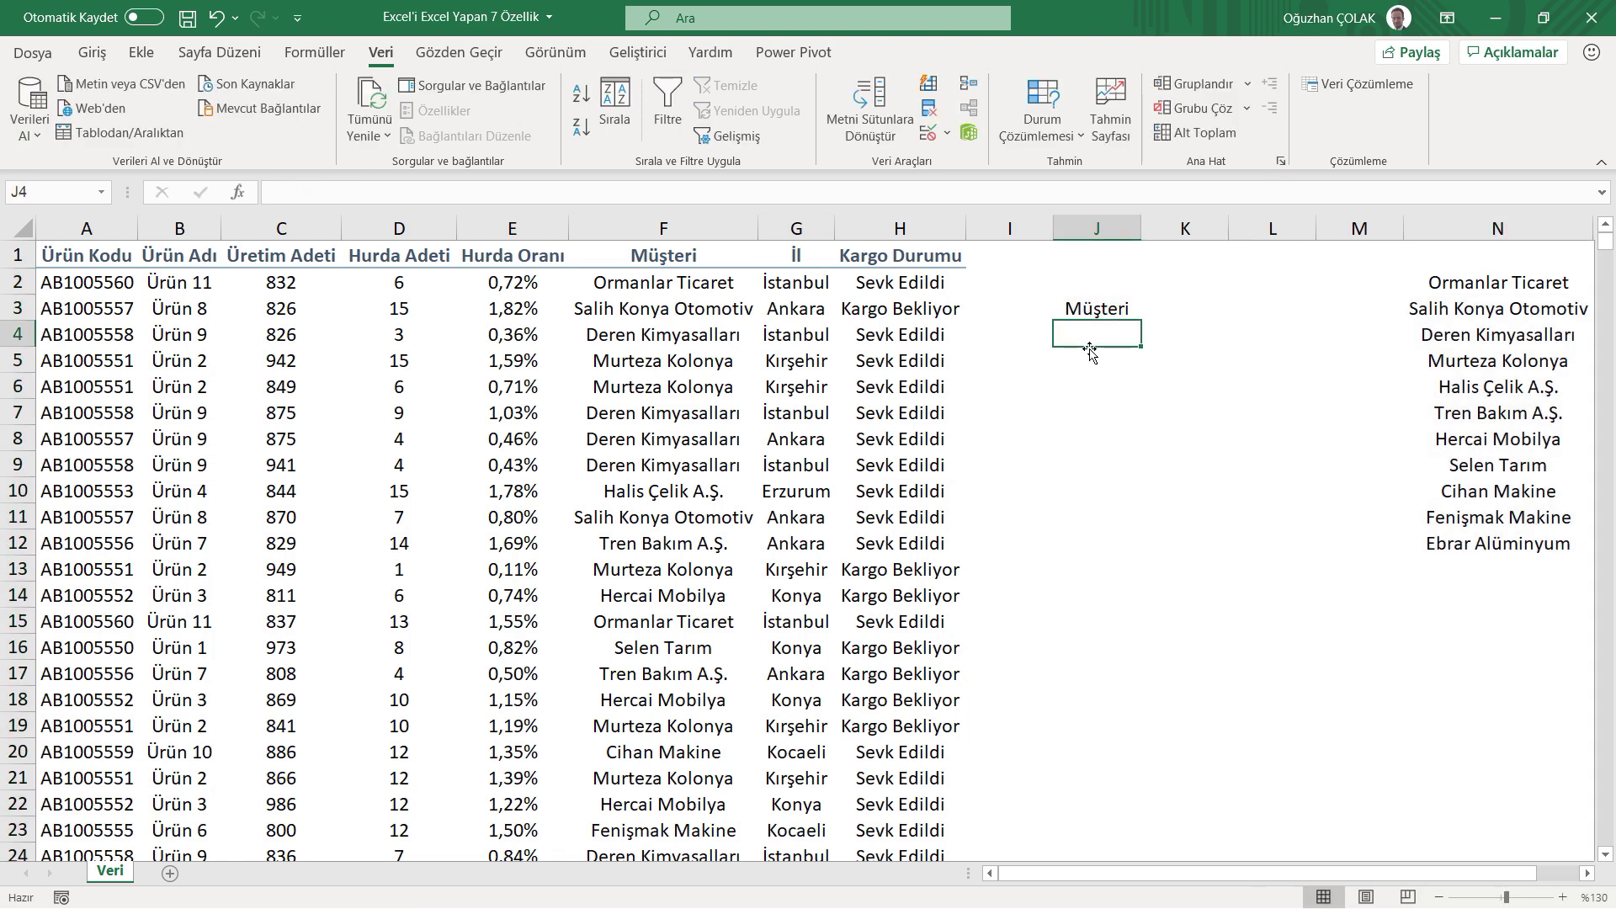
pyautogui.click(1120, 312)
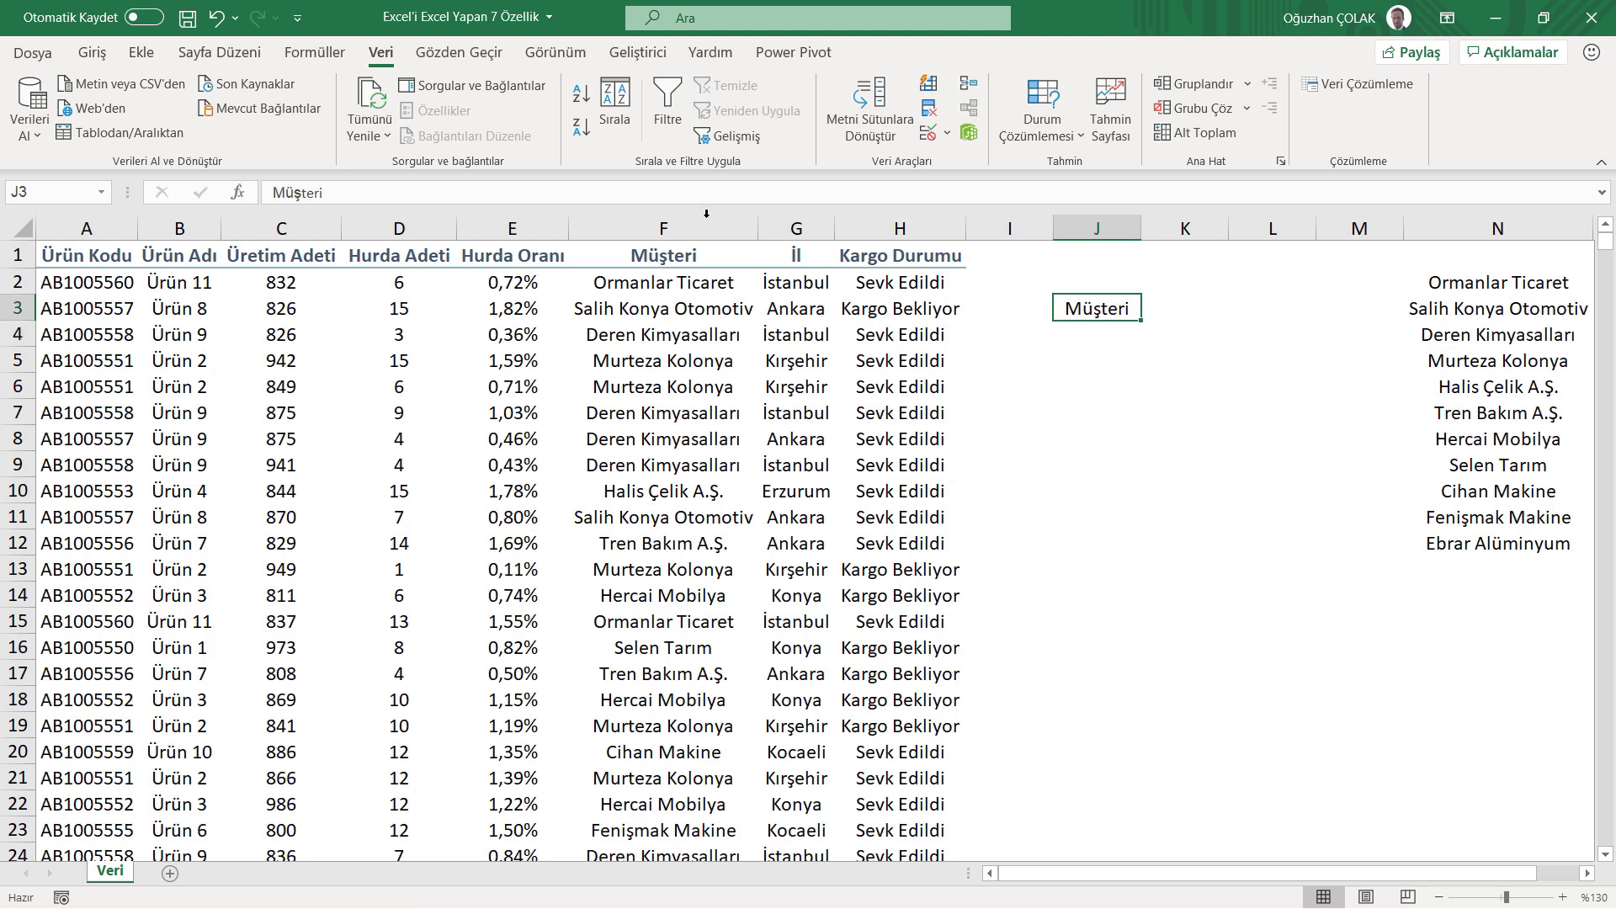
pyautogui.click(92, 52)
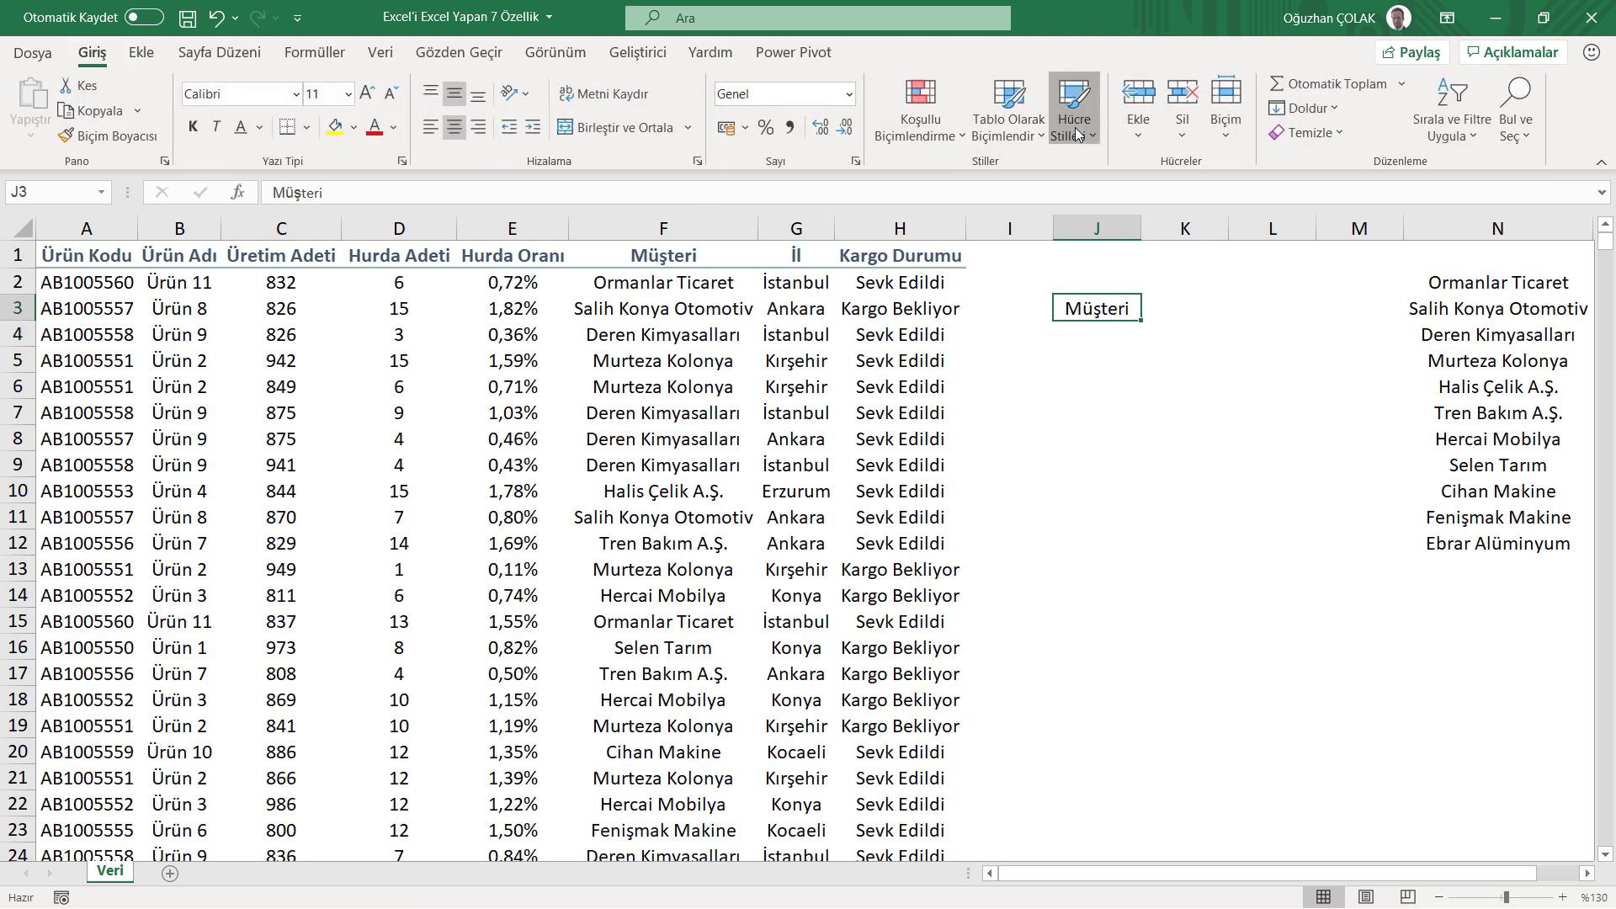
pyautogui.click(1076, 126)
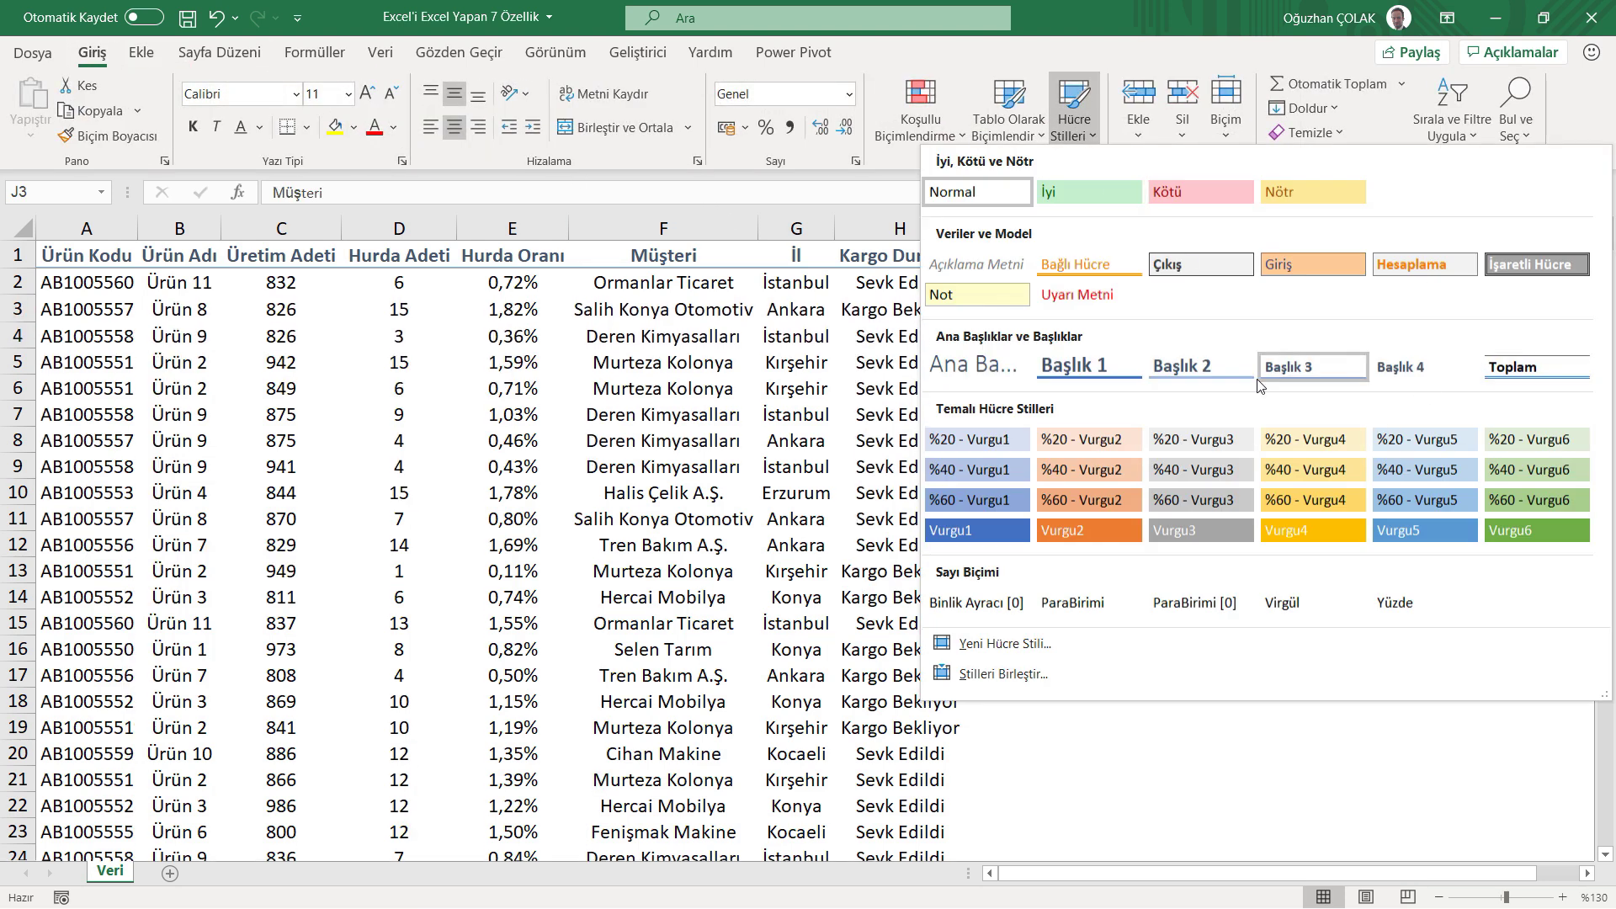
pyautogui.click(1289, 368)
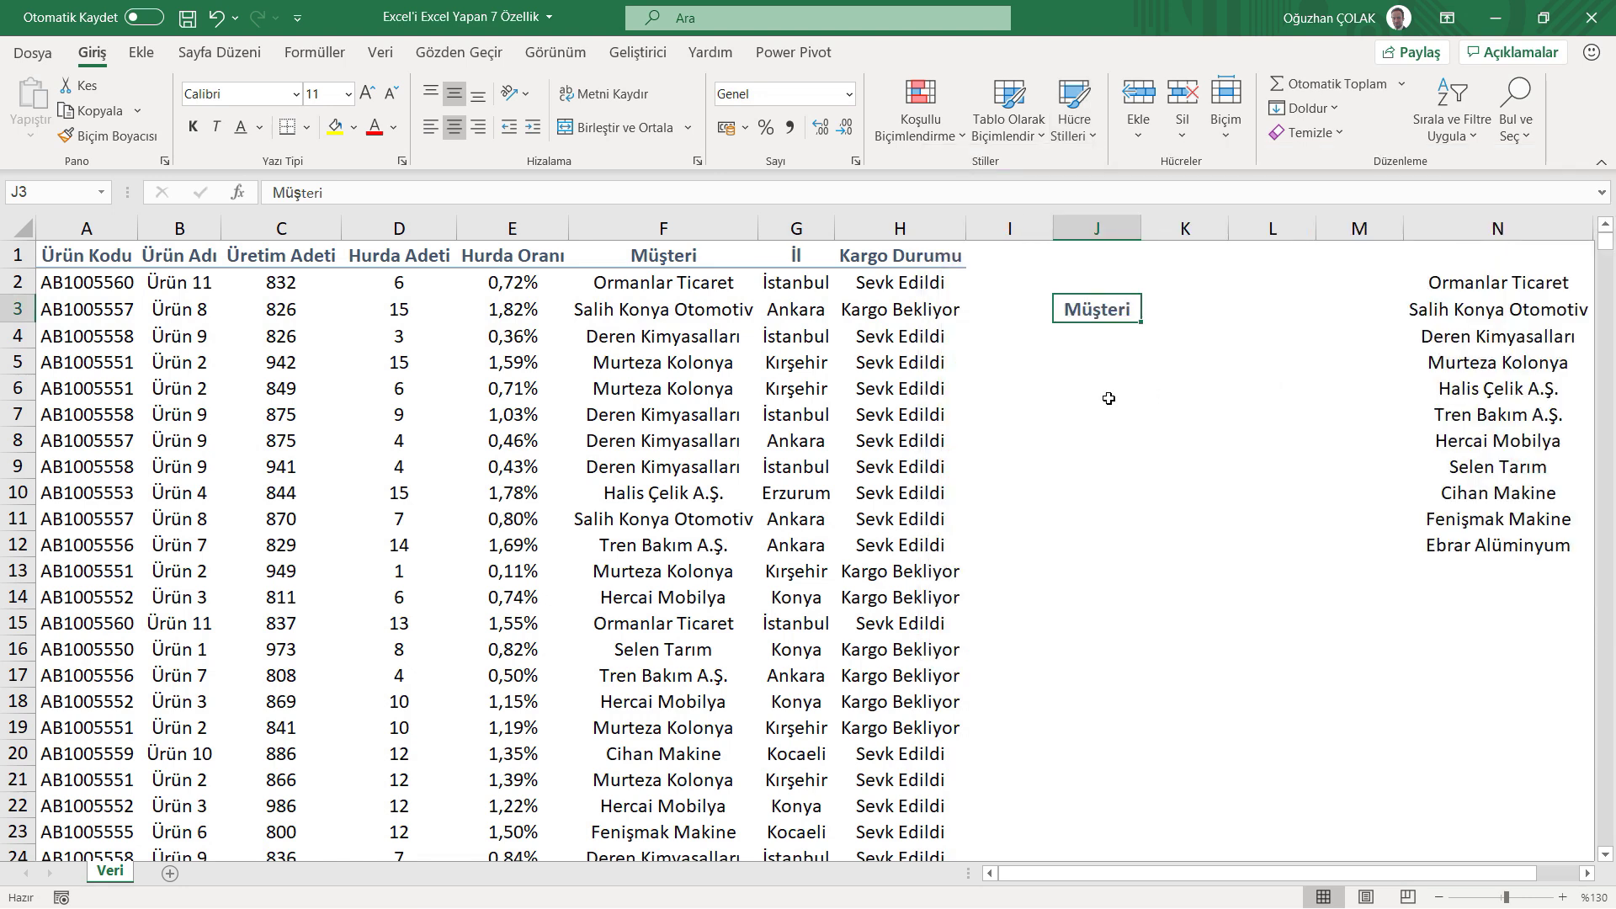
pyautogui.click(1108, 389)
pyautogui.click(1108, 335)
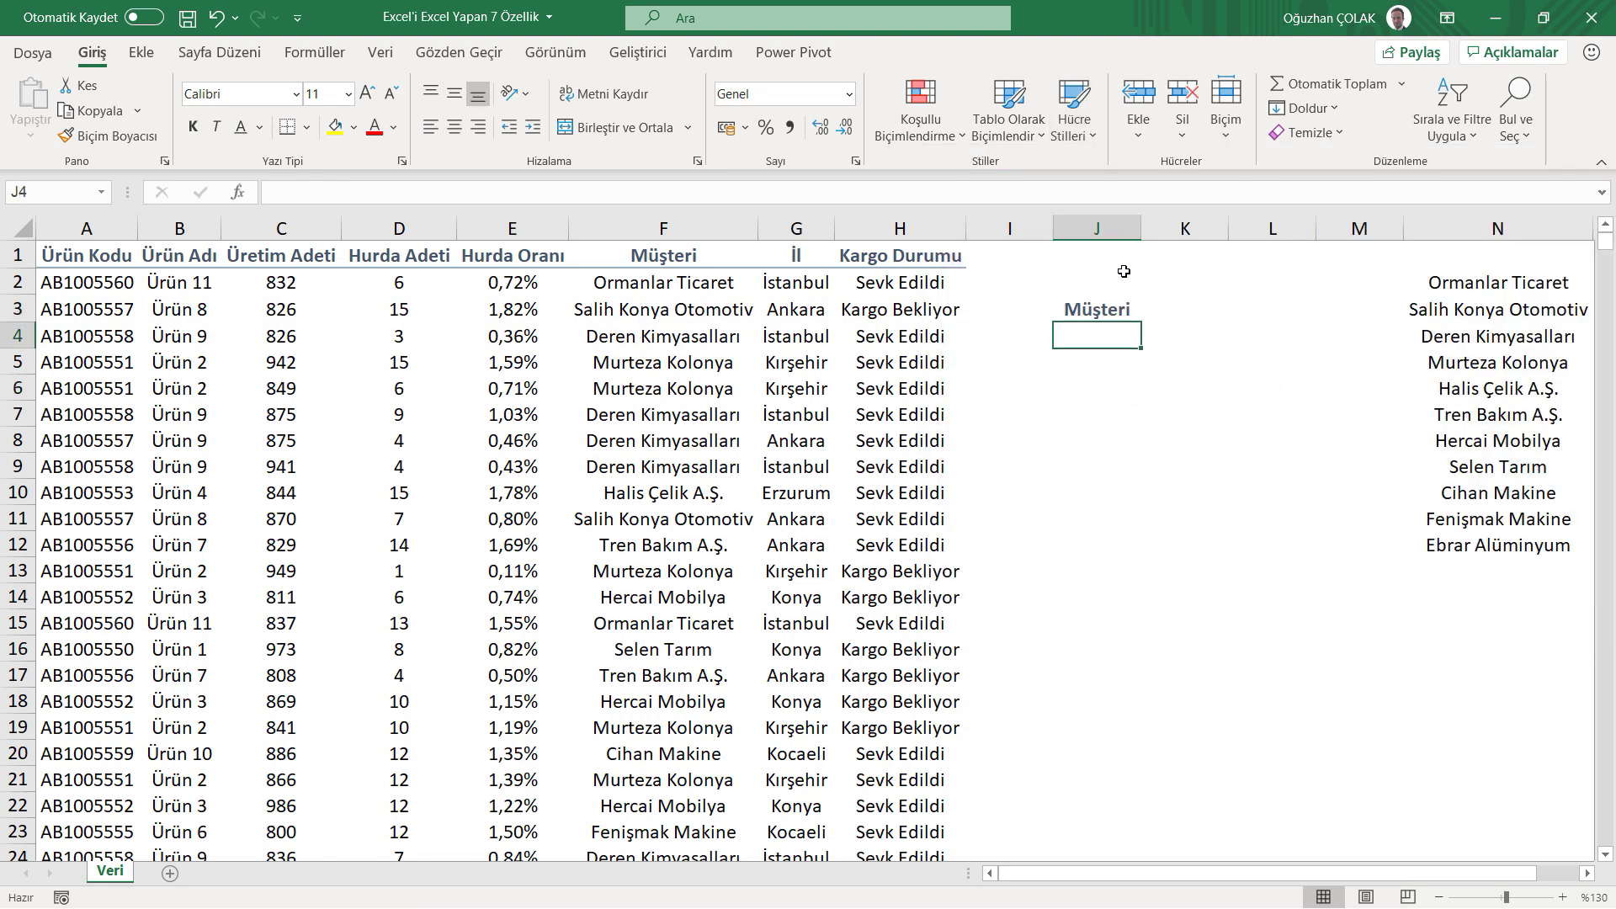
pyautogui.moveTo(1142, 233); pyautogui.dragTo(1221, 233)
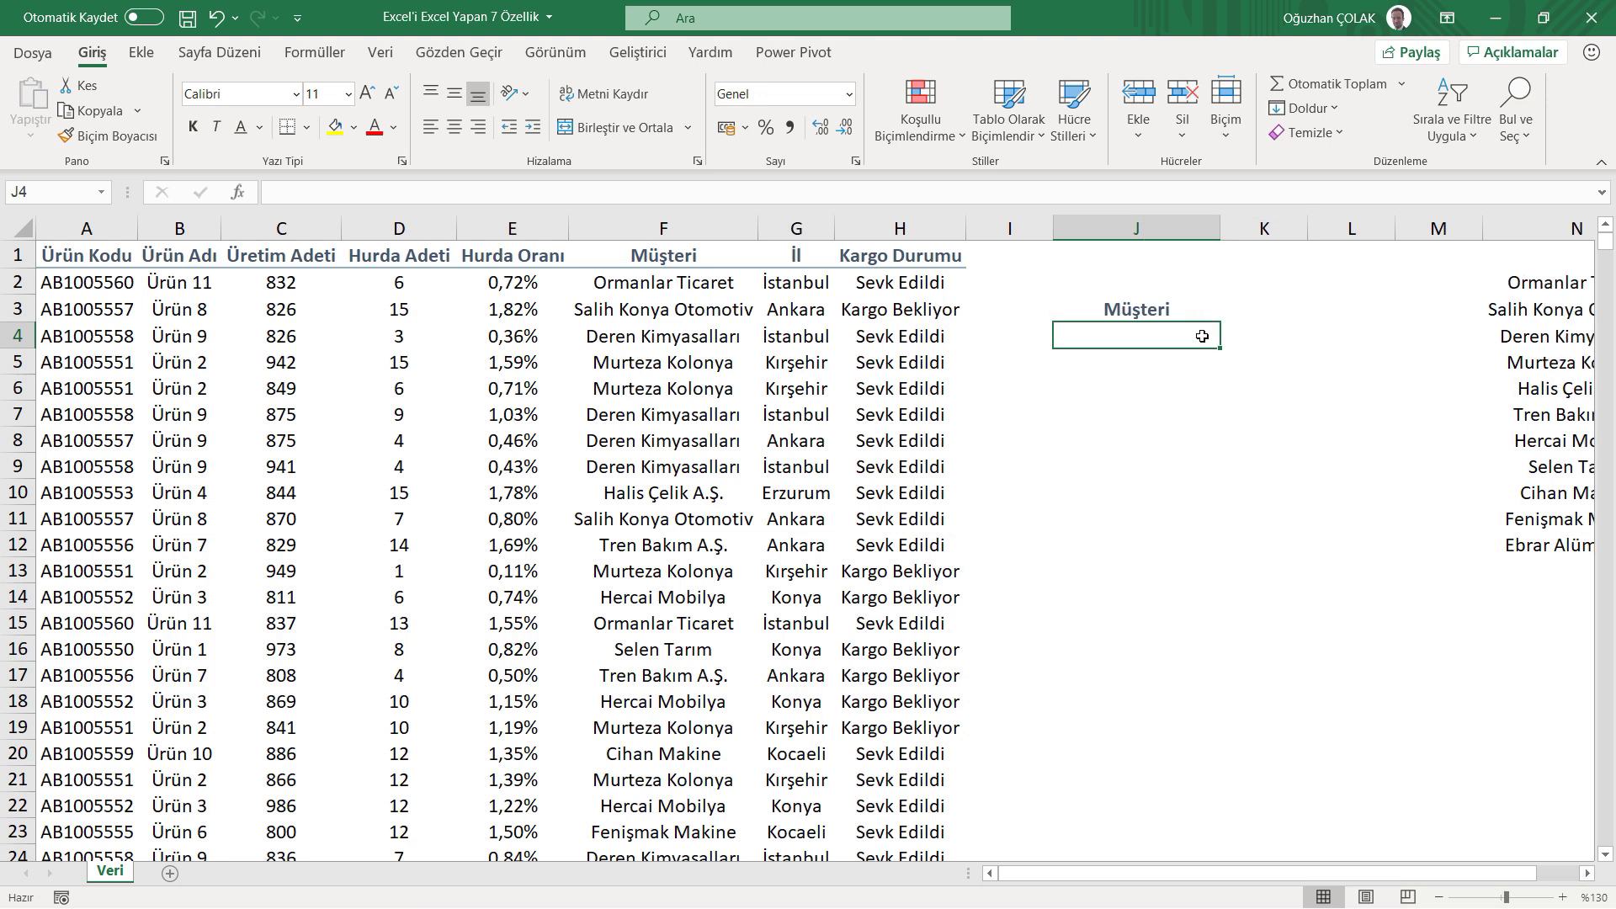
pyautogui.click(380, 53)
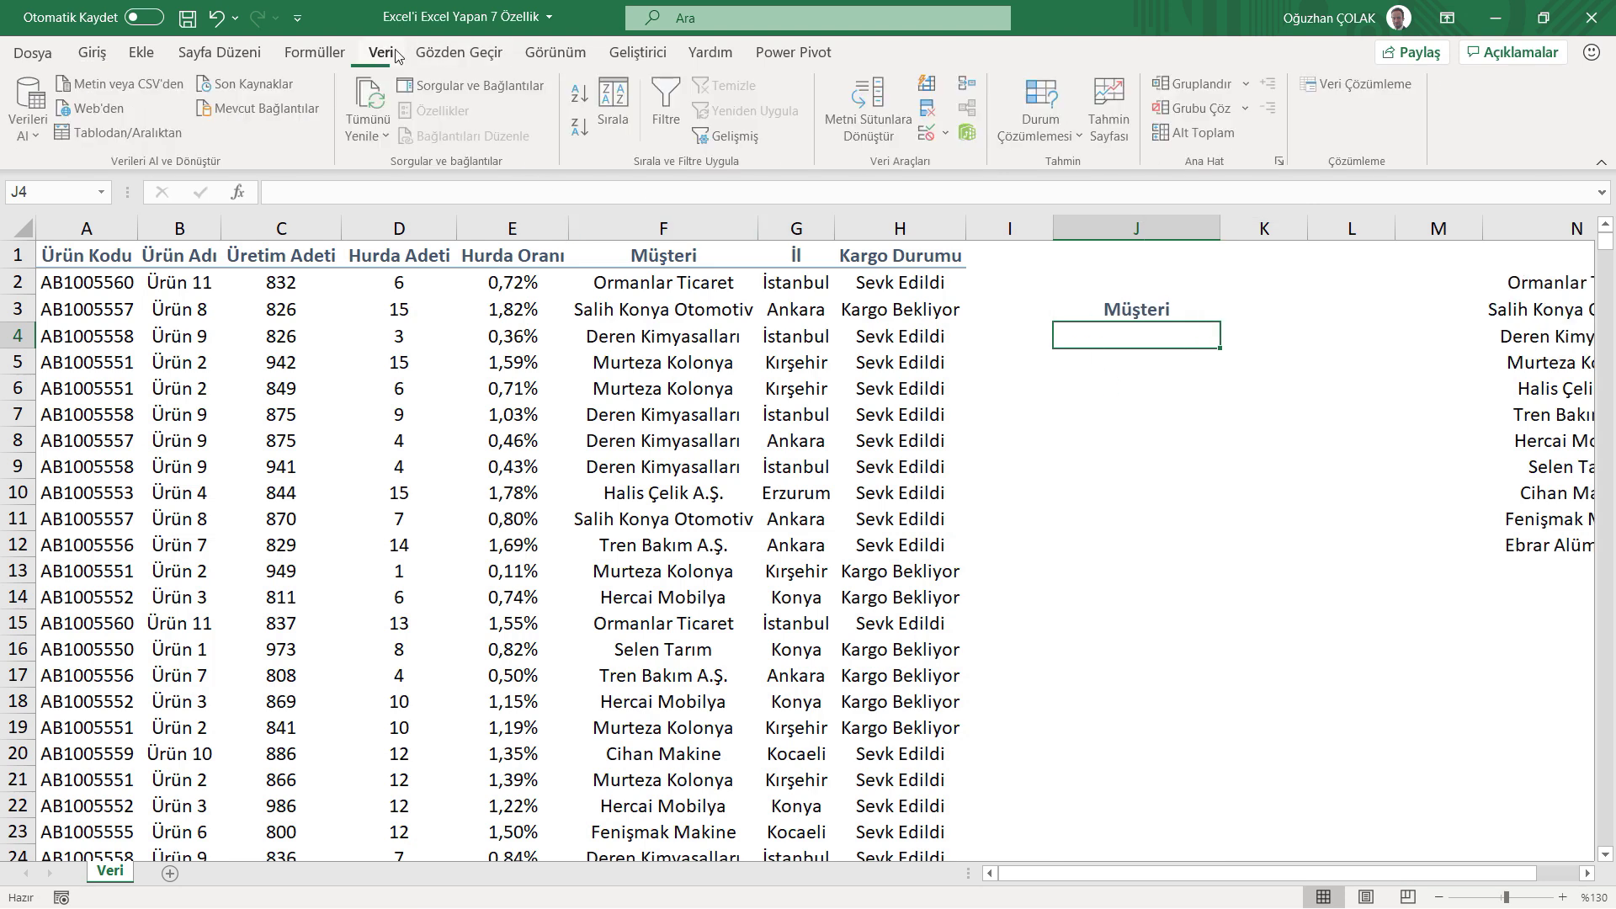
# Give J4 a list validation dropdown sourced from the customer names in N2:N12.
pyautogui.click(931, 135)
pyautogui.click(1171, 299)
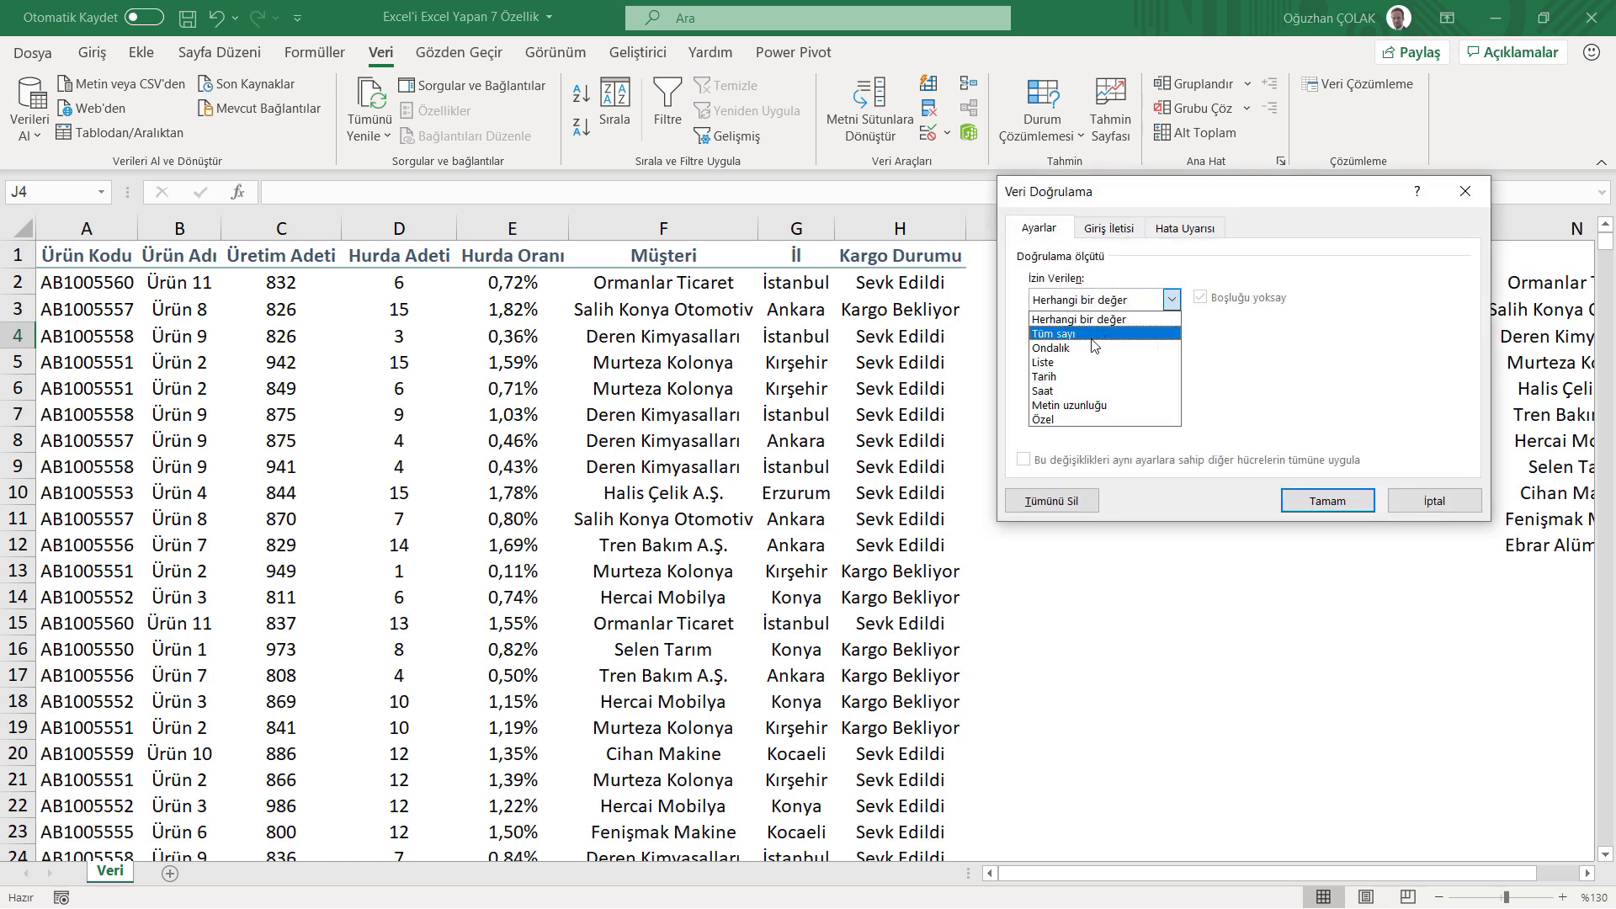
pyautogui.click(1075, 363)
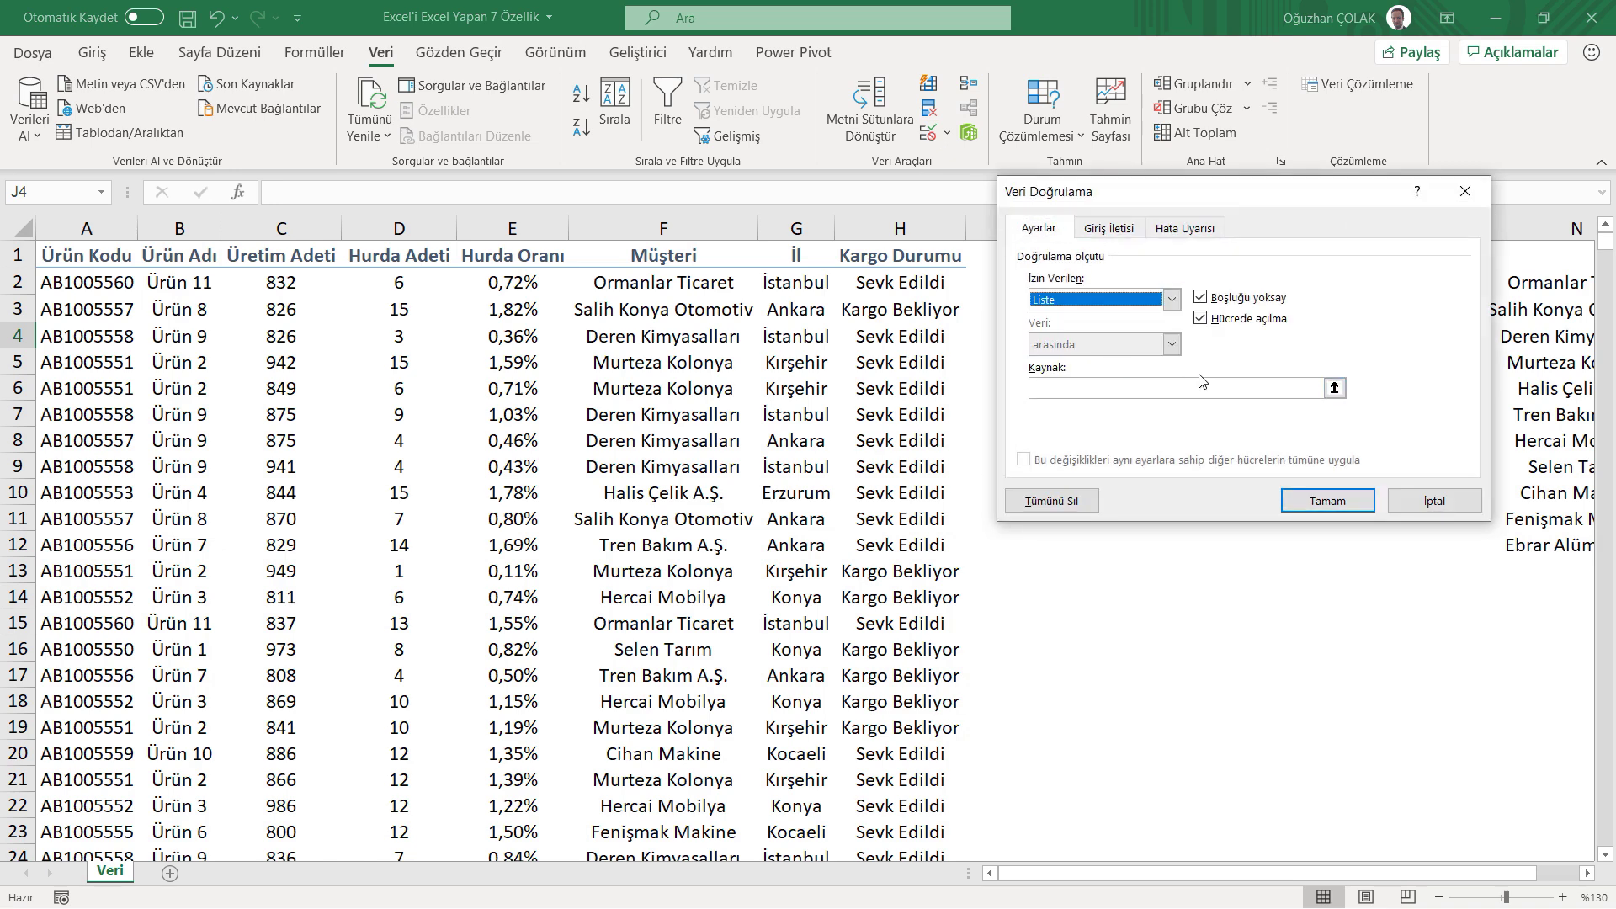
pyautogui.click(1335, 388)
pyautogui.moveTo(1557, 282)
pyautogui.mouseDown()
pyautogui.moveTo(1600, 563)
pyautogui.moveTo(1431, 548)
pyautogui.mouseUp()
pyautogui.click(1478, 218)
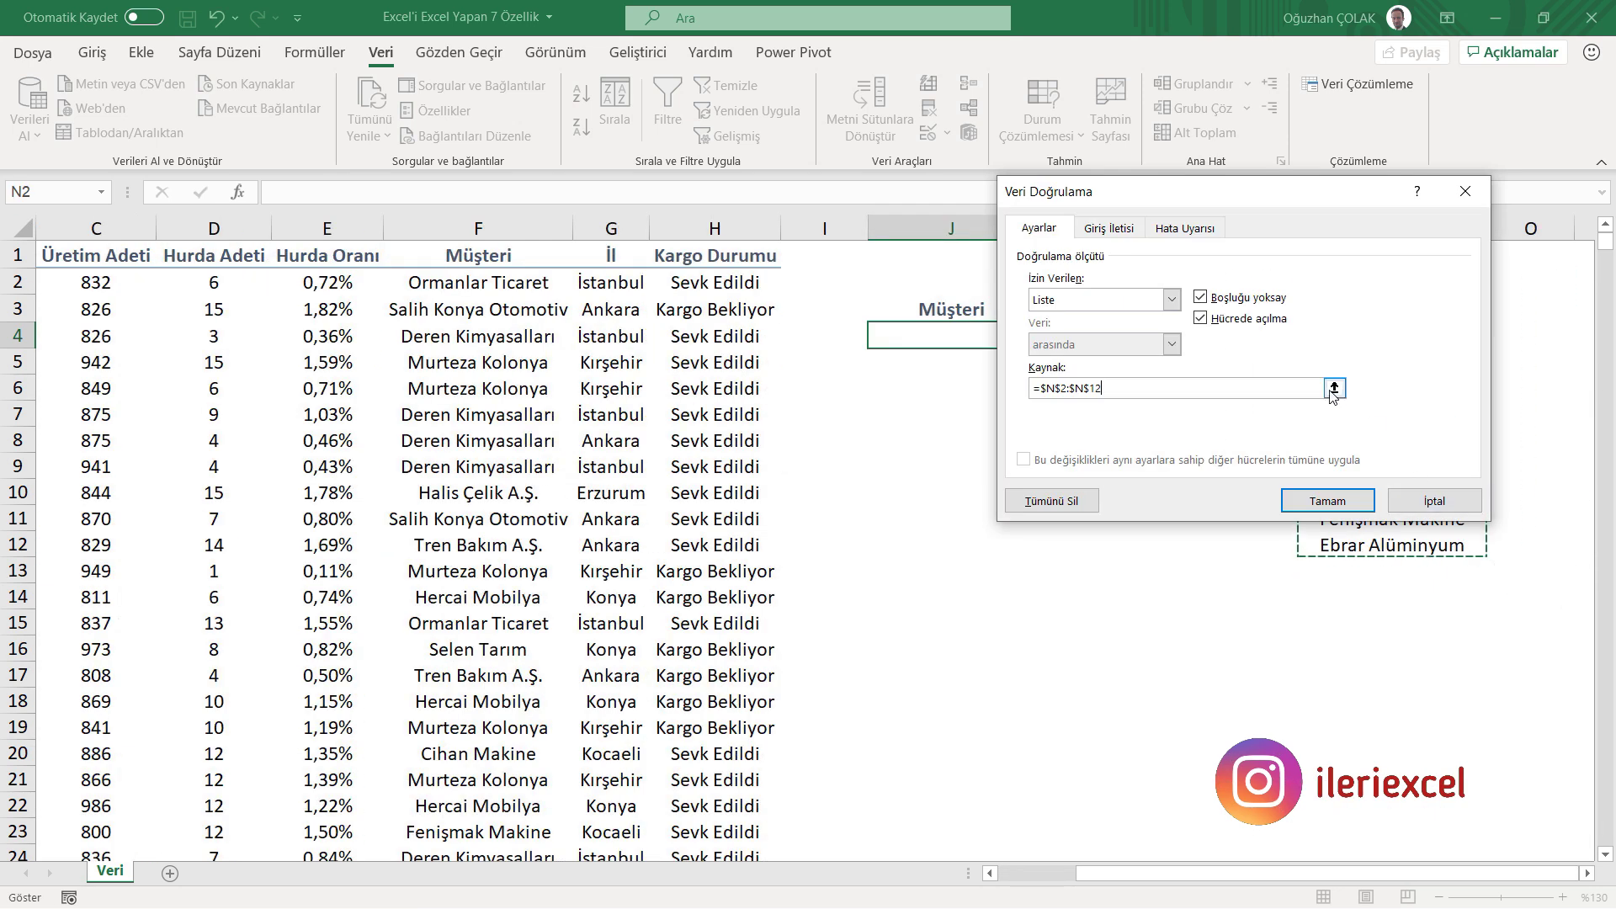
pyautogui.click(1328, 501)
# Try Deren Kimyasalları and Tren Bakım A.Ş. from J4's dropdown, finally choosing Cihan Makine.
pyautogui.click(1051, 340)
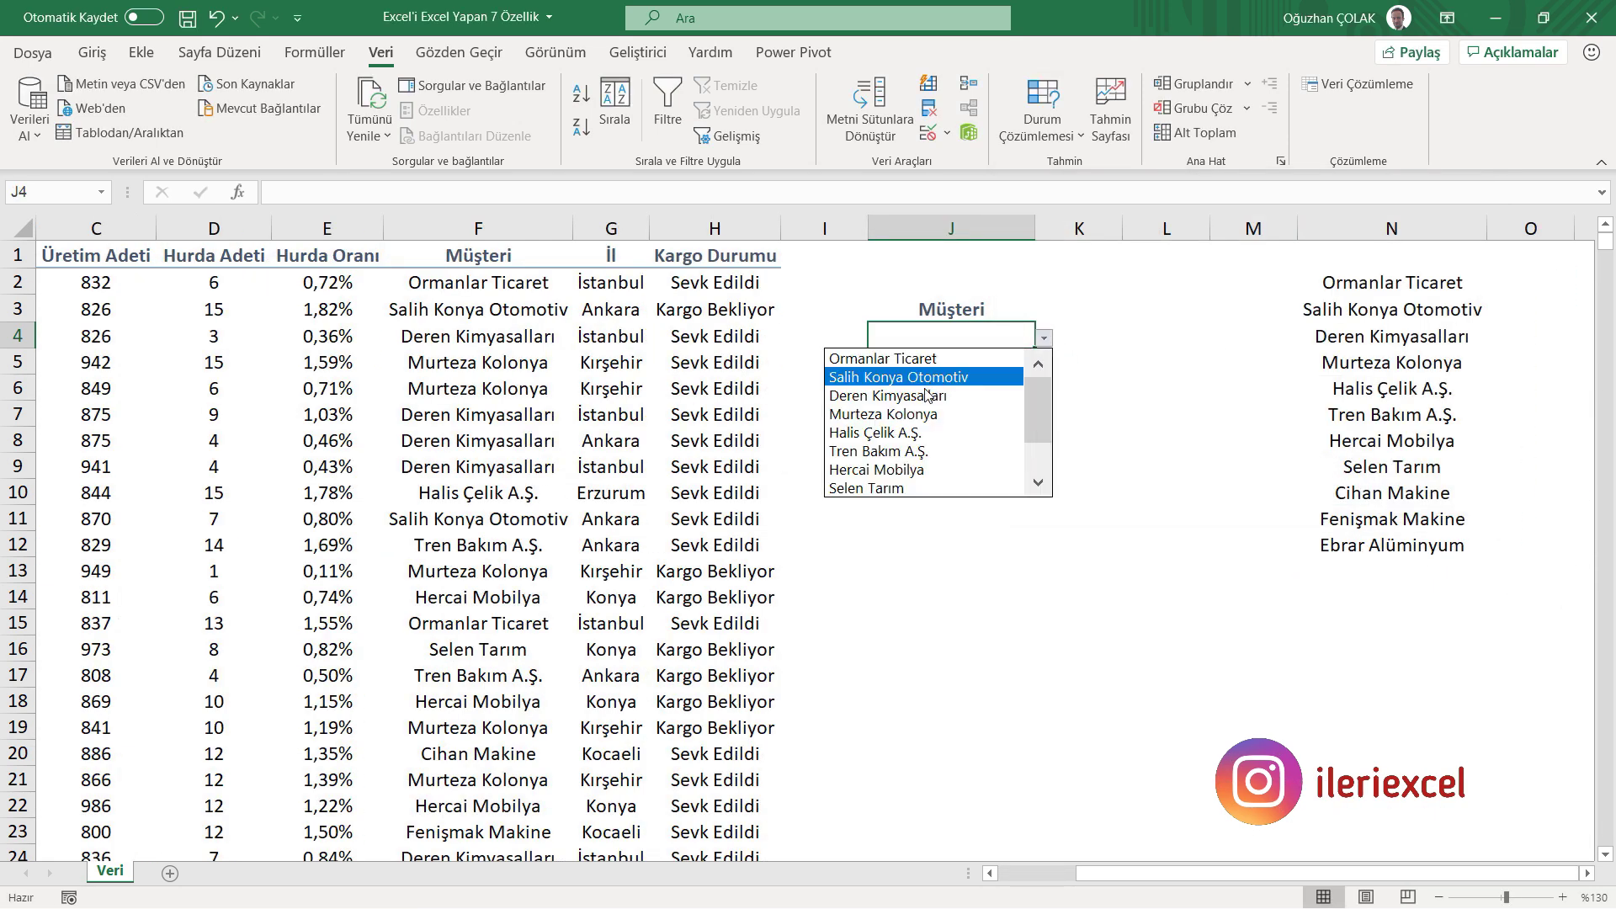
pyautogui.click(917, 398)
pyautogui.click(1044, 338)
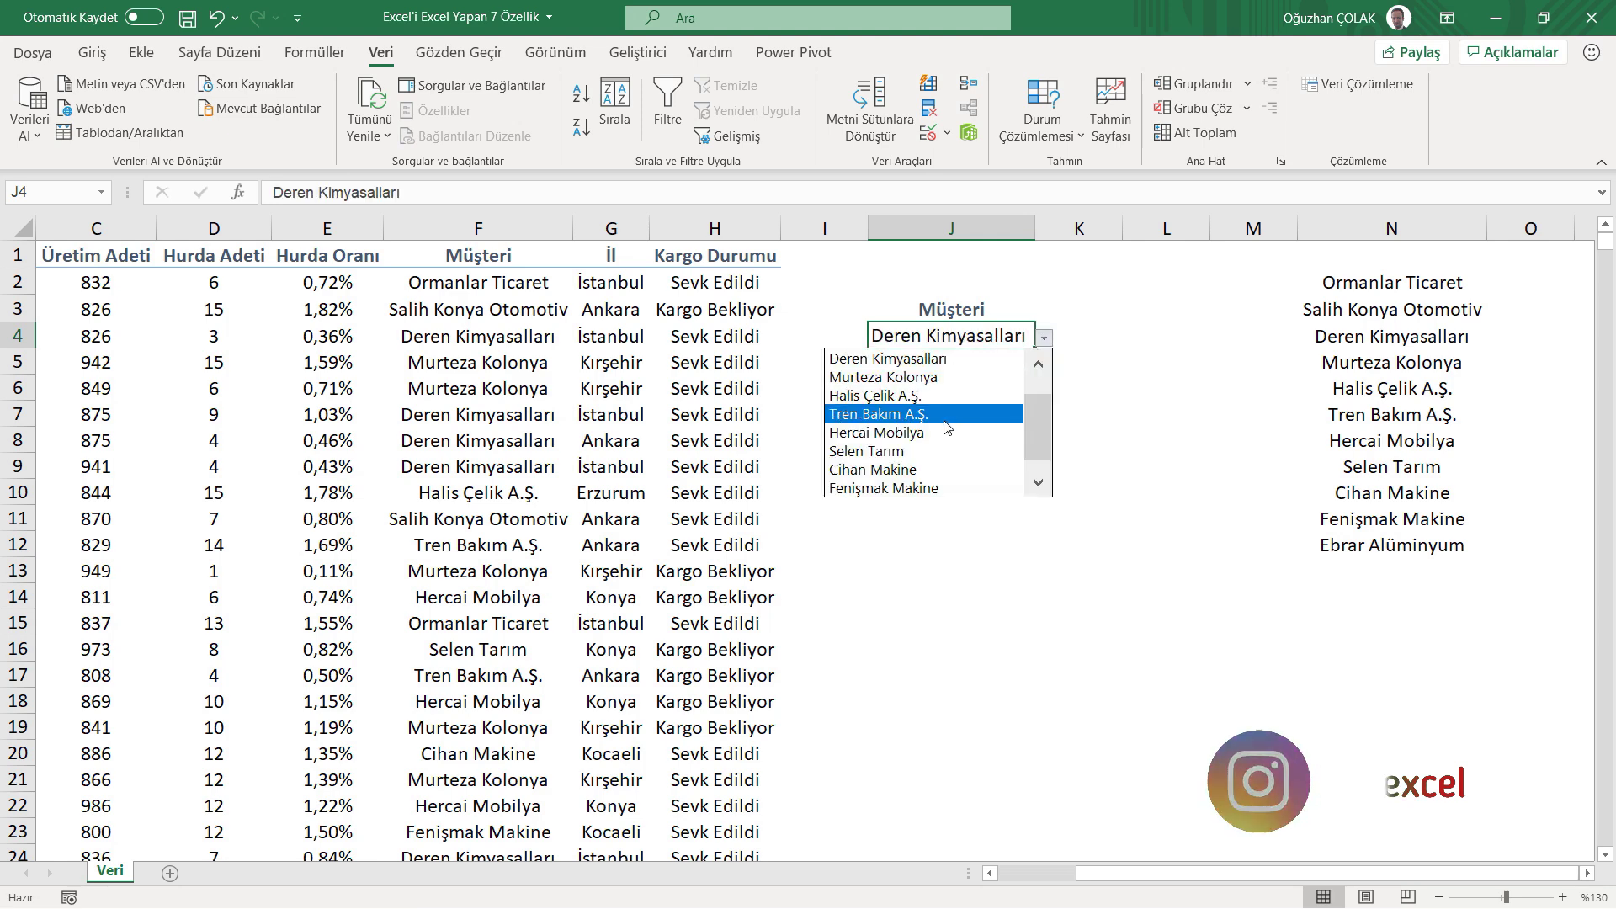
pyautogui.click(918, 412)
pyautogui.click(1047, 339)
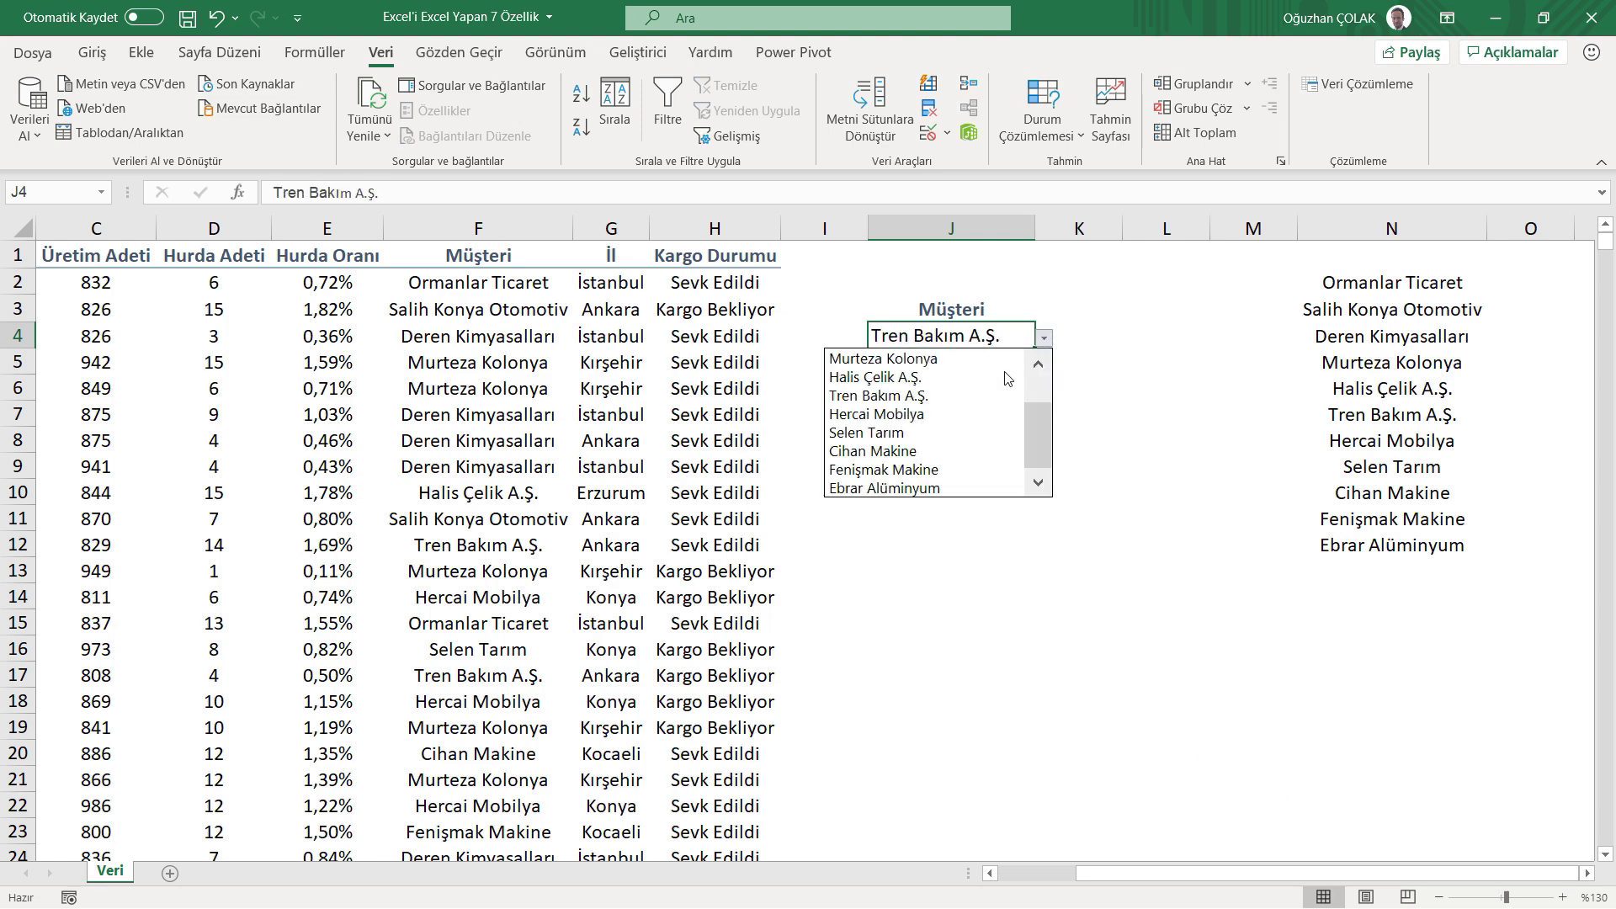
pyautogui.click(955, 455)
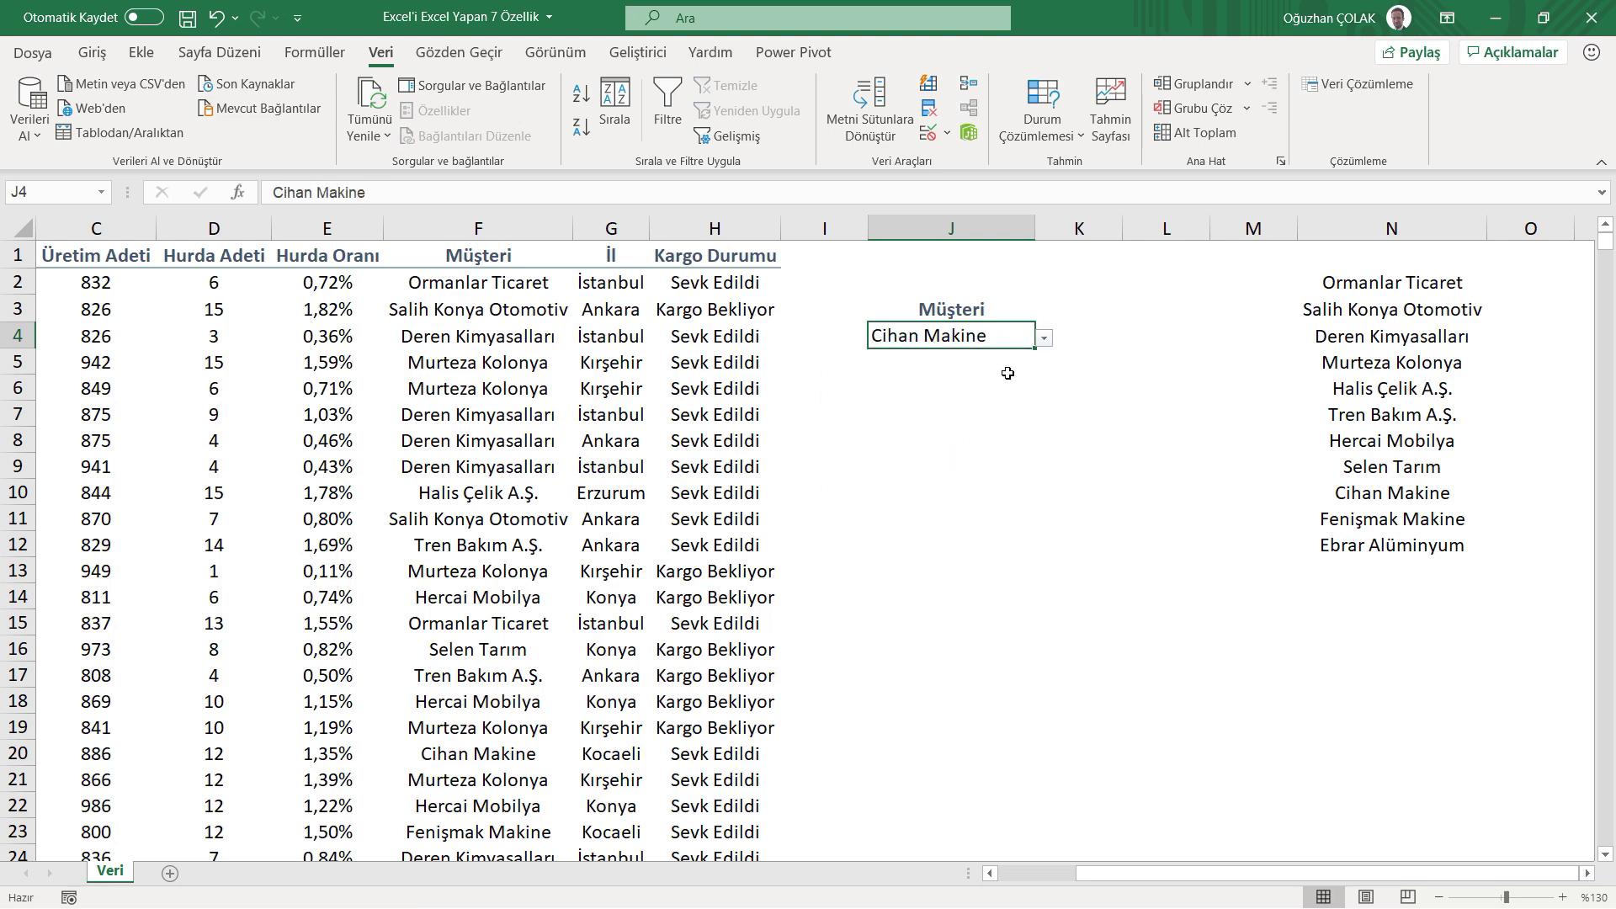
pyautogui.click(958, 382)
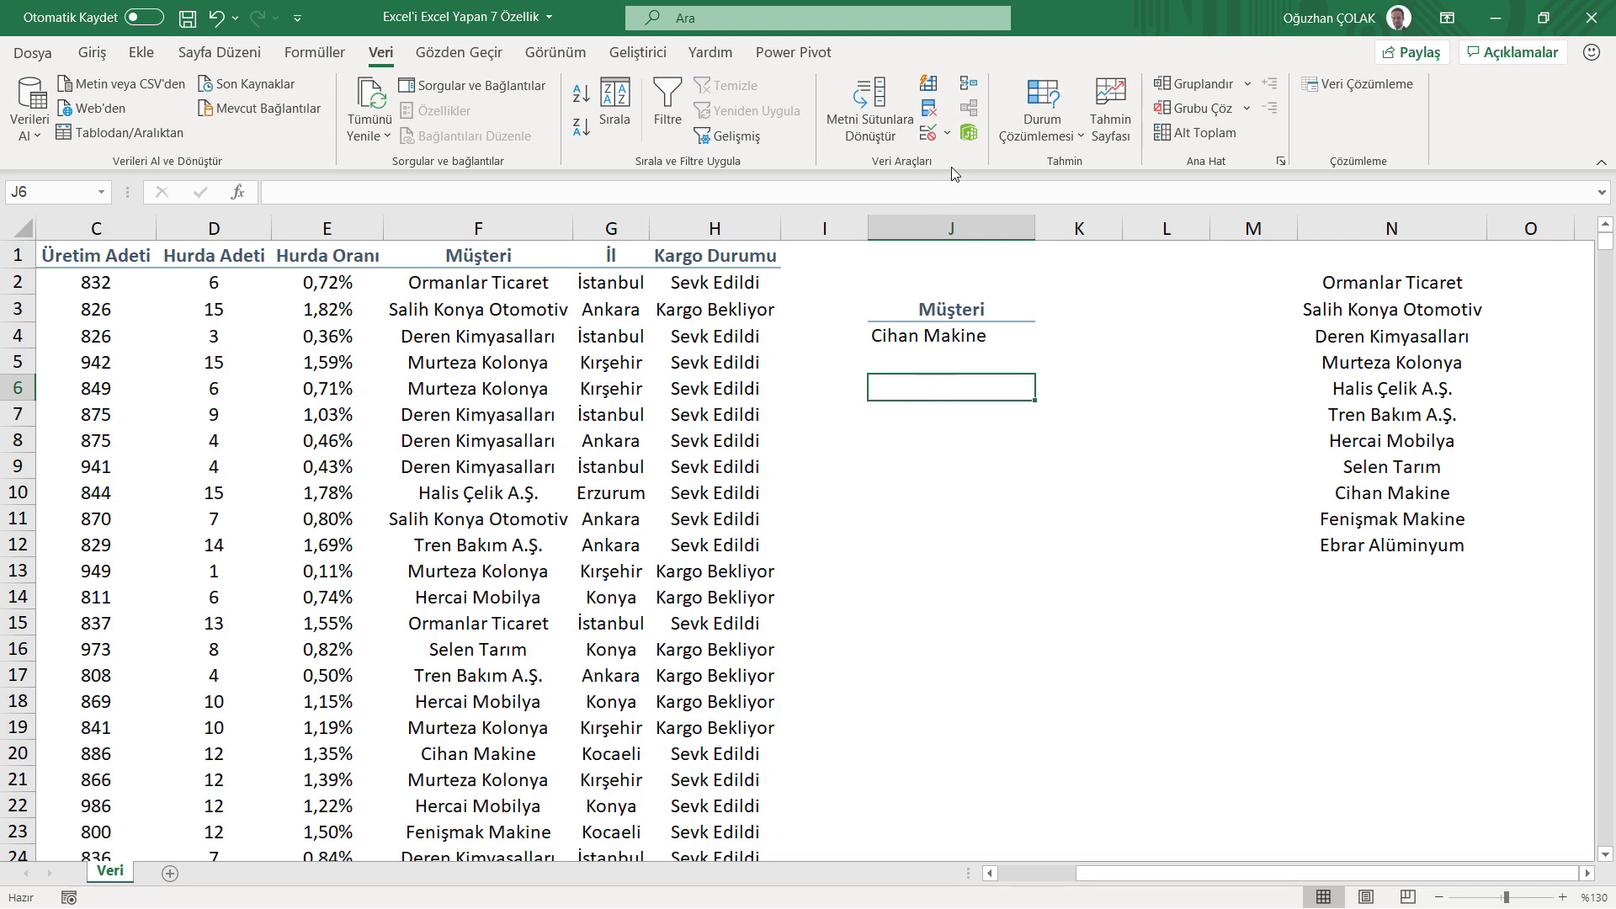
# Restrict J6 to whole numbers between 0 and 100.
pyautogui.click(929, 132)
pyautogui.click(1121, 301)
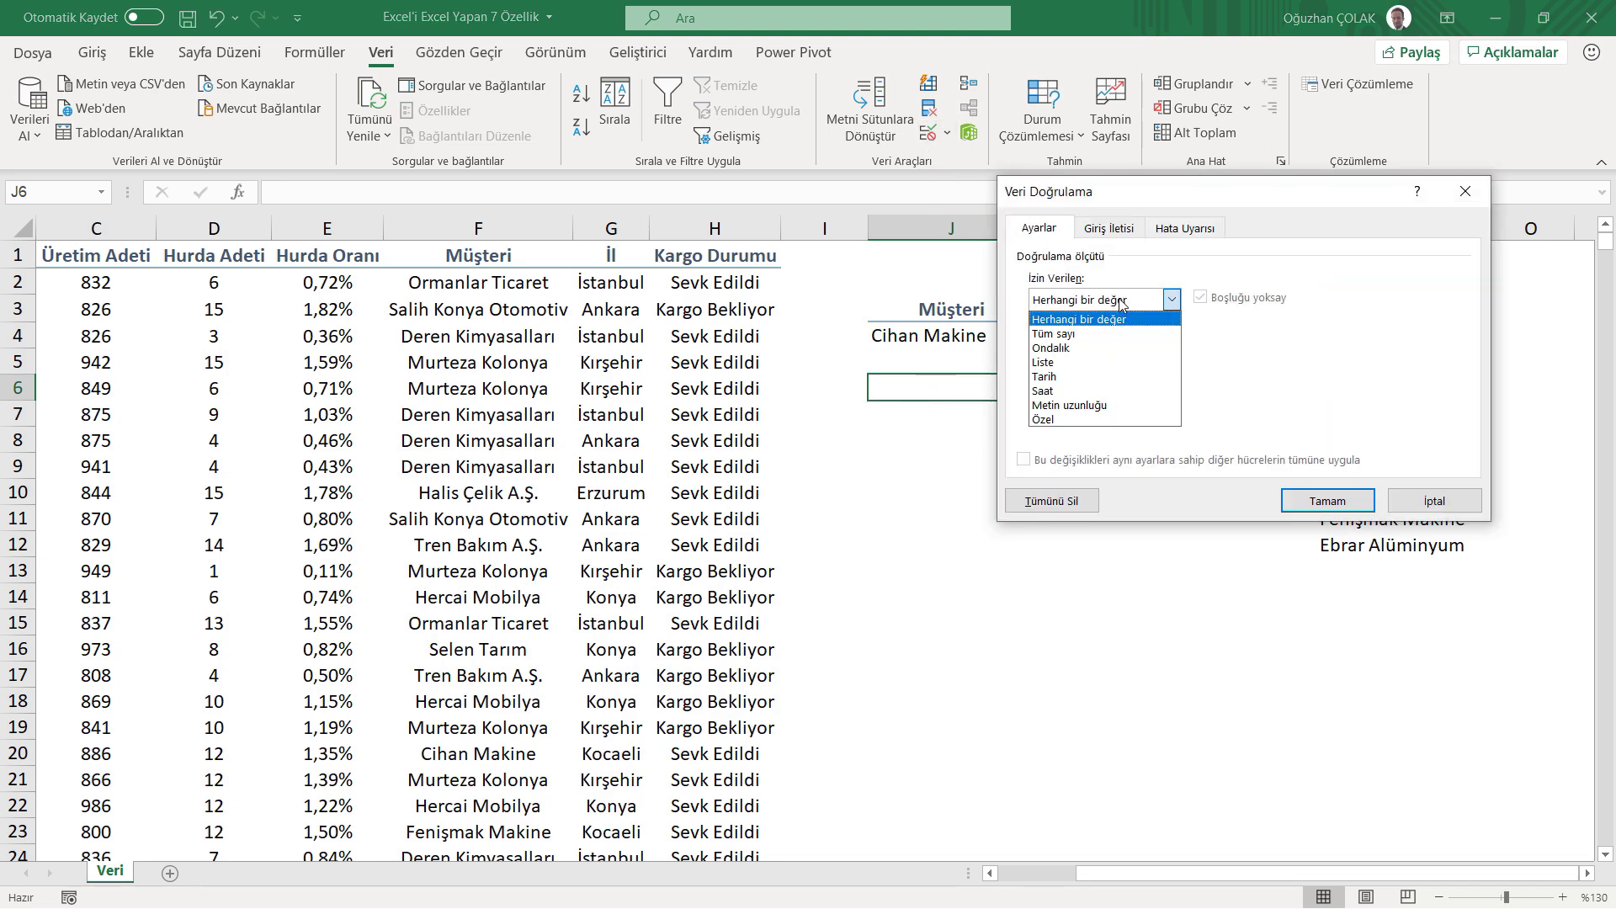
pyautogui.click(1054, 333)
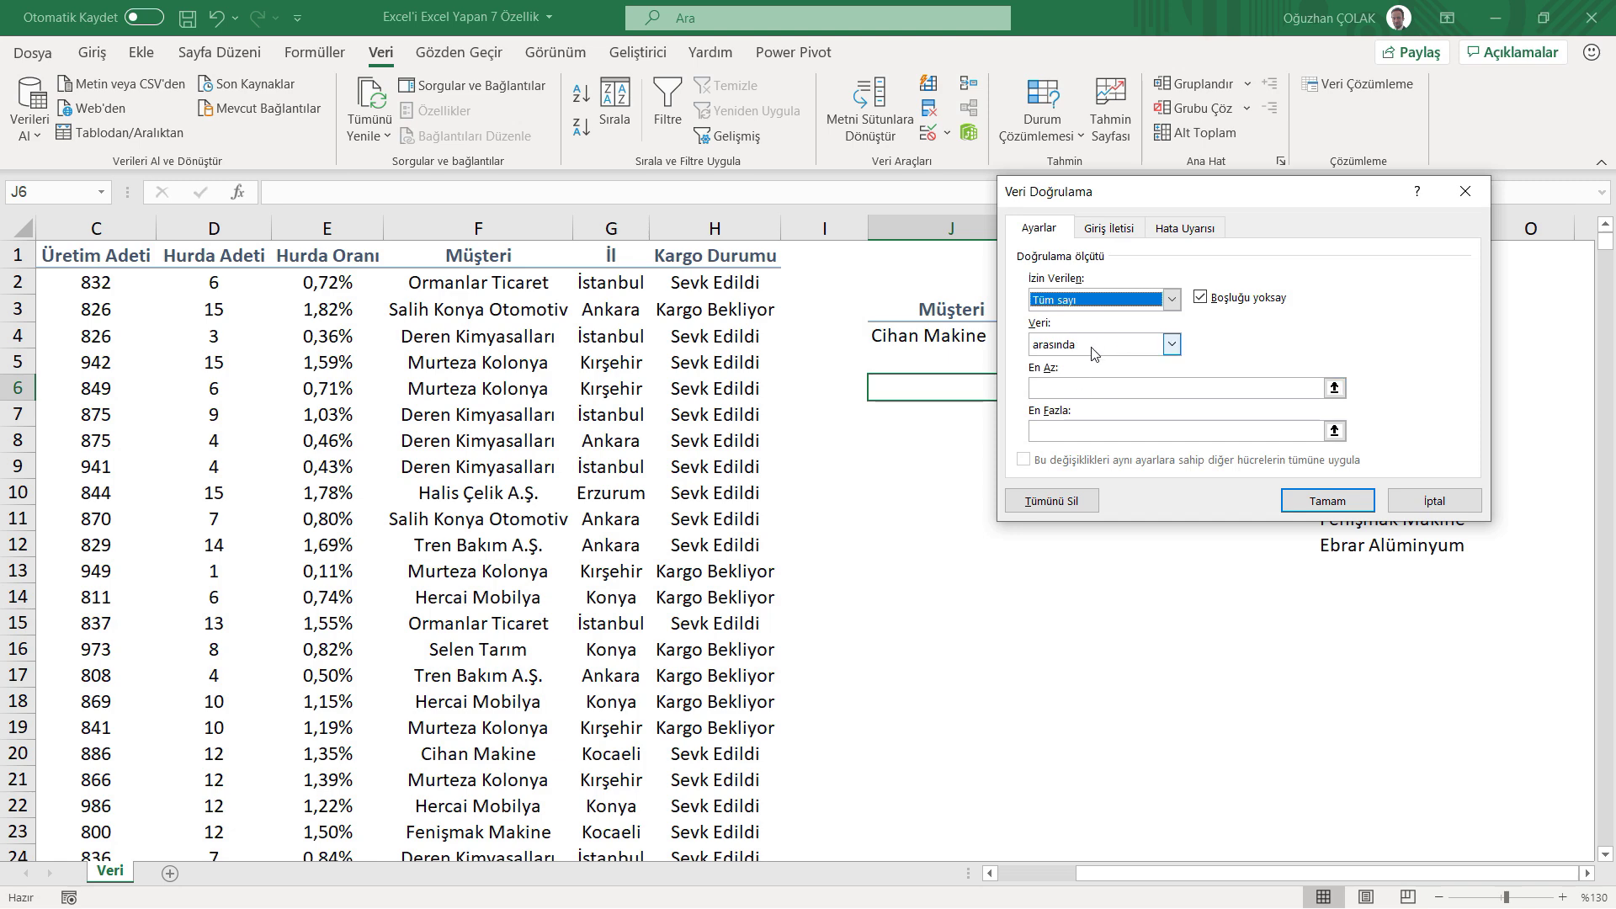
pyautogui.click(1093, 351)
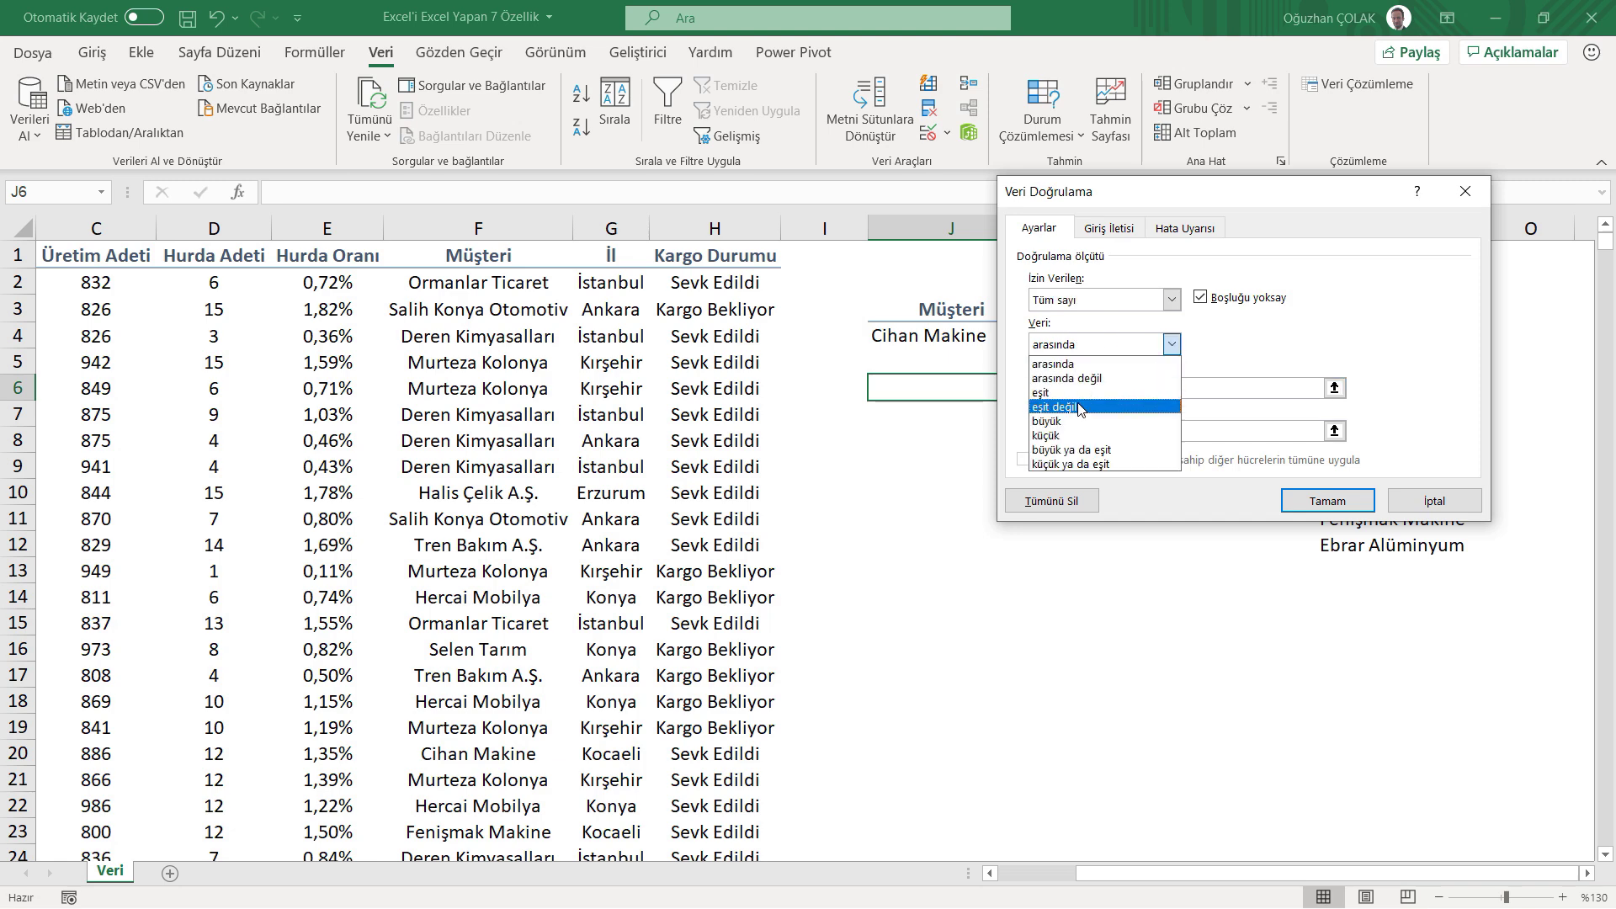
pyautogui.click(1127, 349)
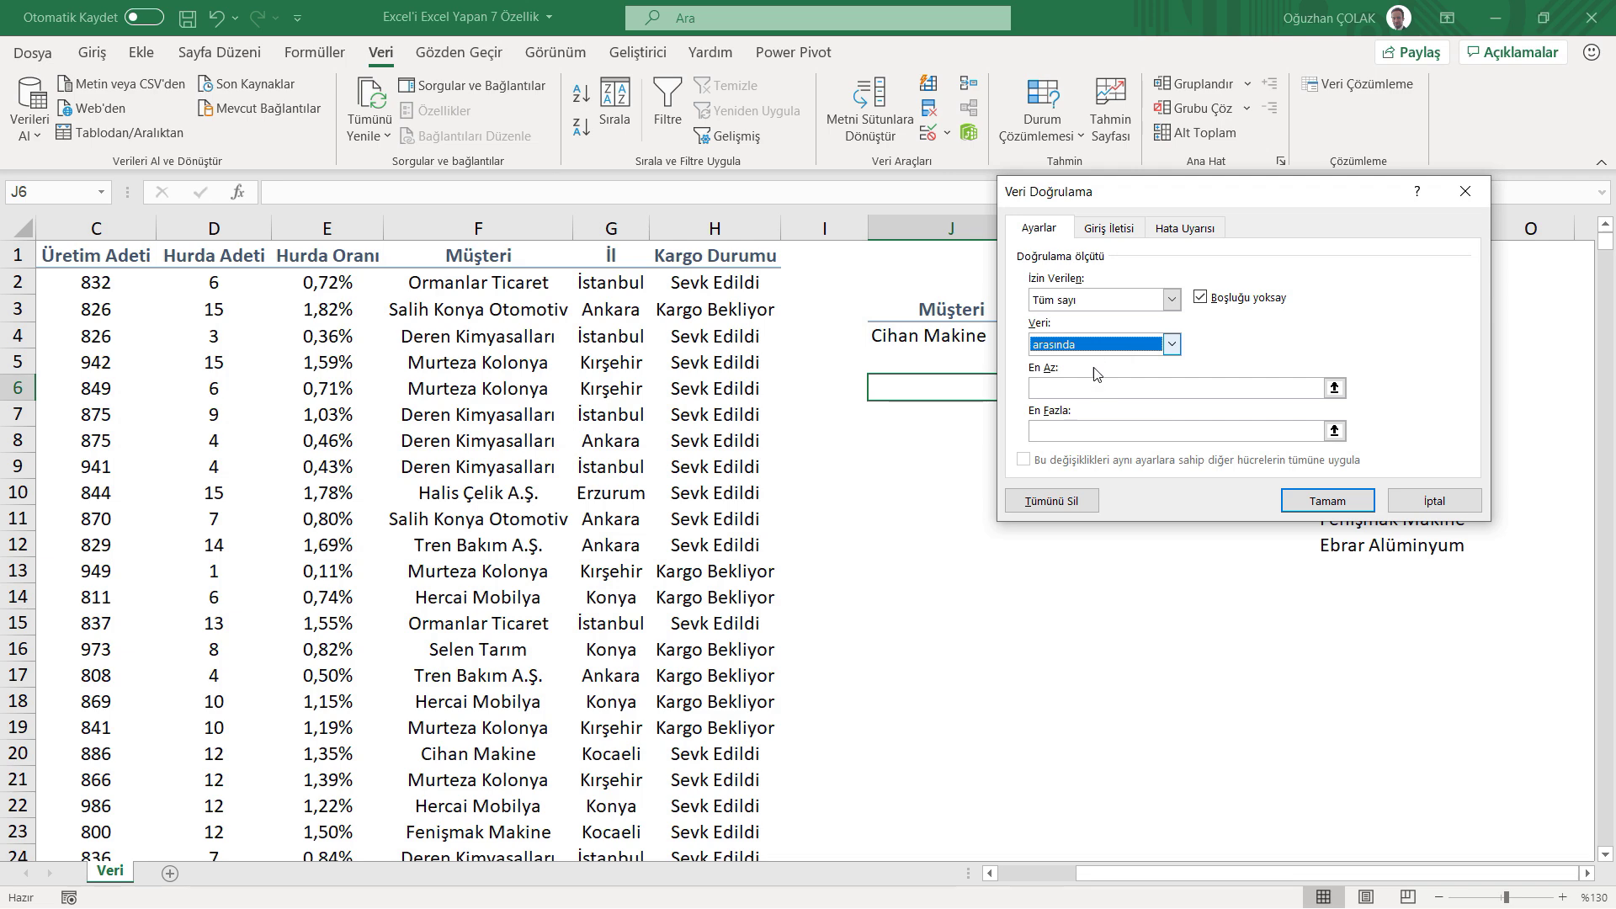
pyautogui.click(1061, 389)
pyautogui.write('0')
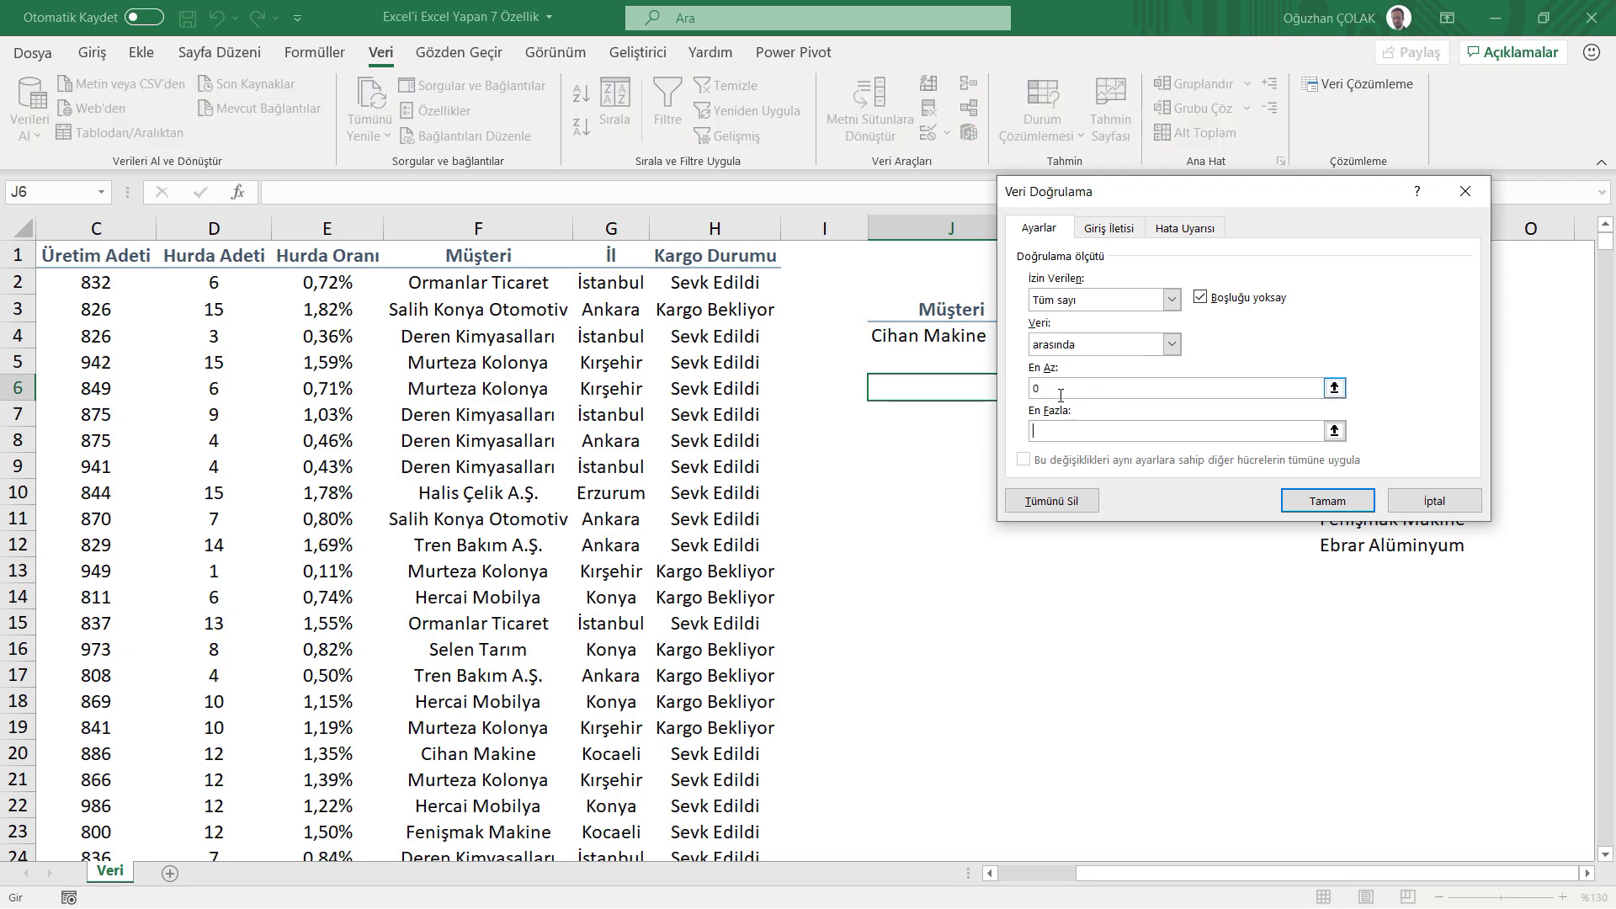
pyautogui.write('100')
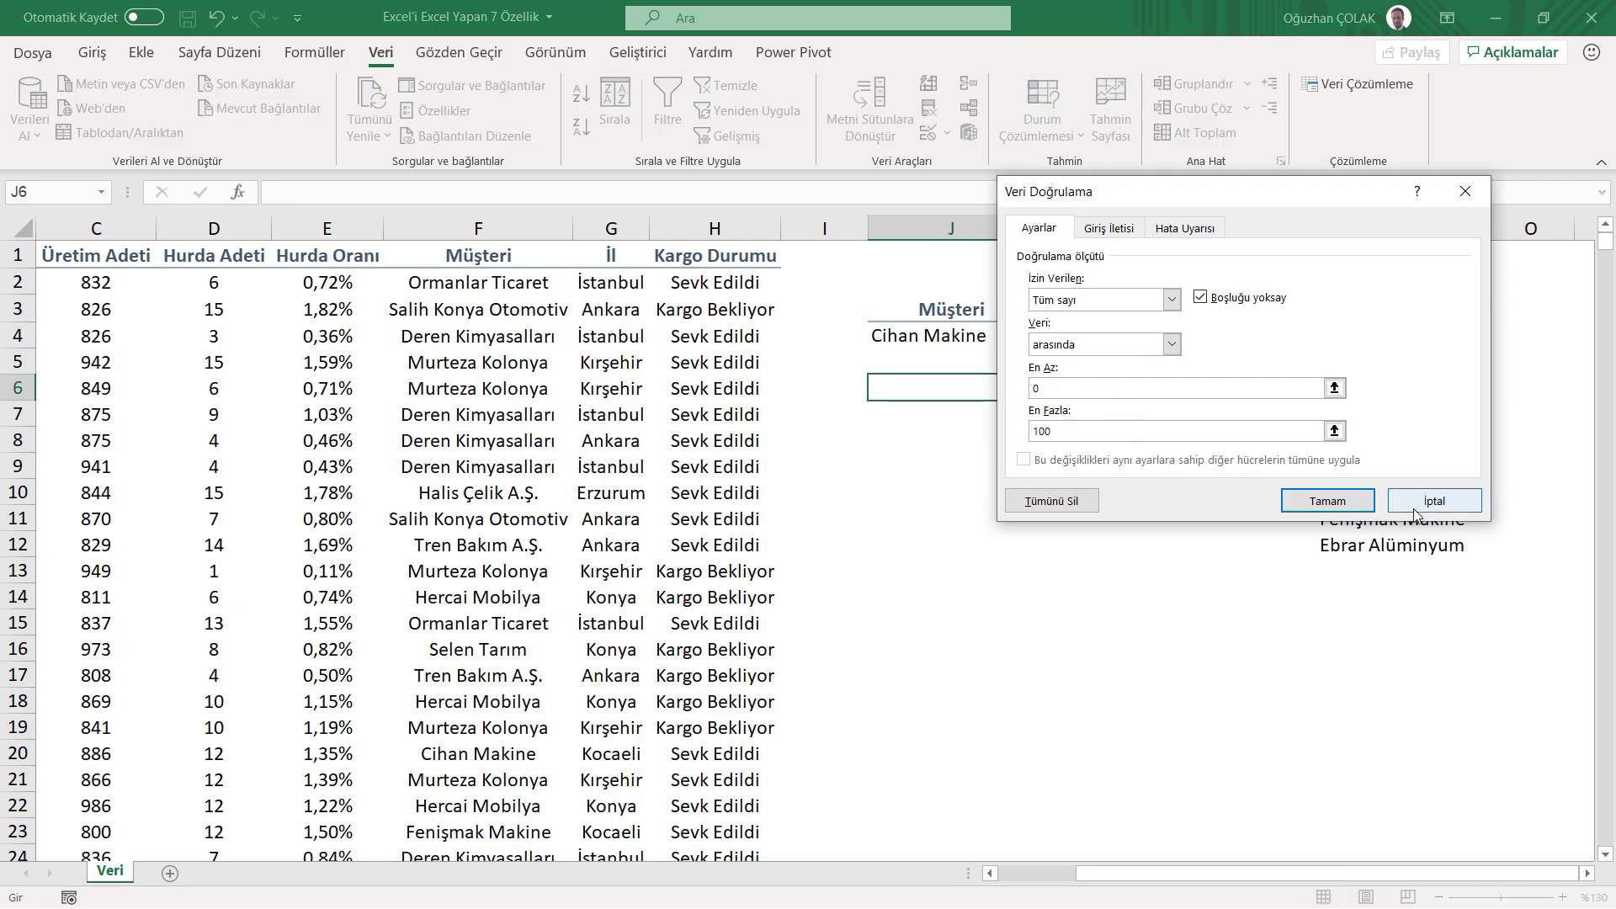
pyautogui.click(1338, 505)
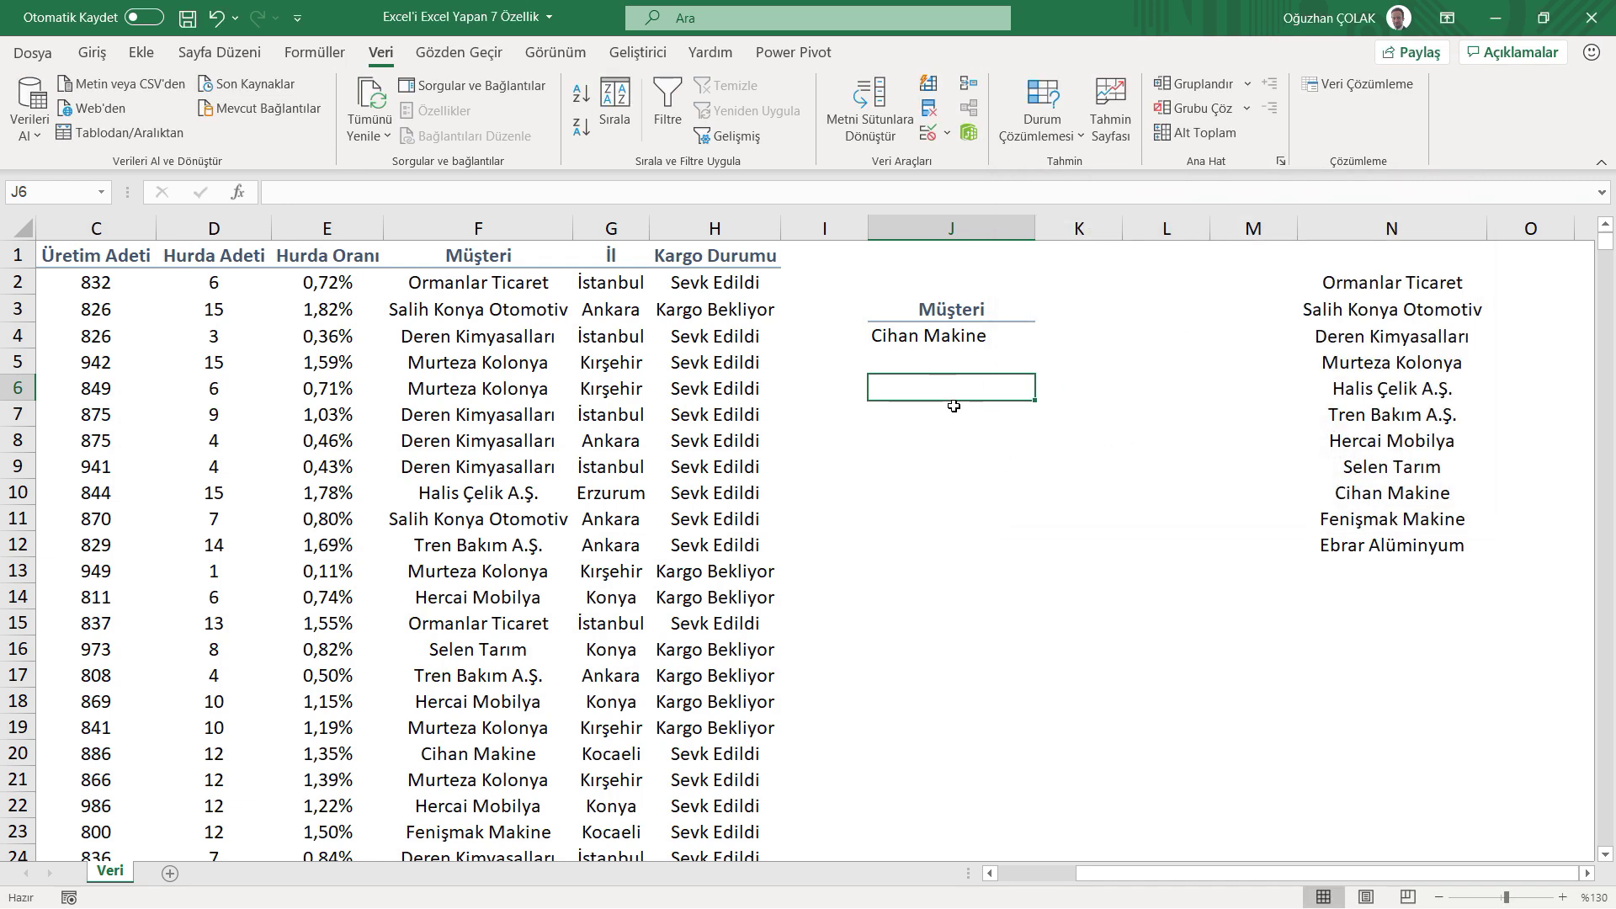
# Test J6: 95 is accepted, 105 is rejected, then re-enter 95 after retrying.
pyautogui.write('95')
pyautogui.press('Return')
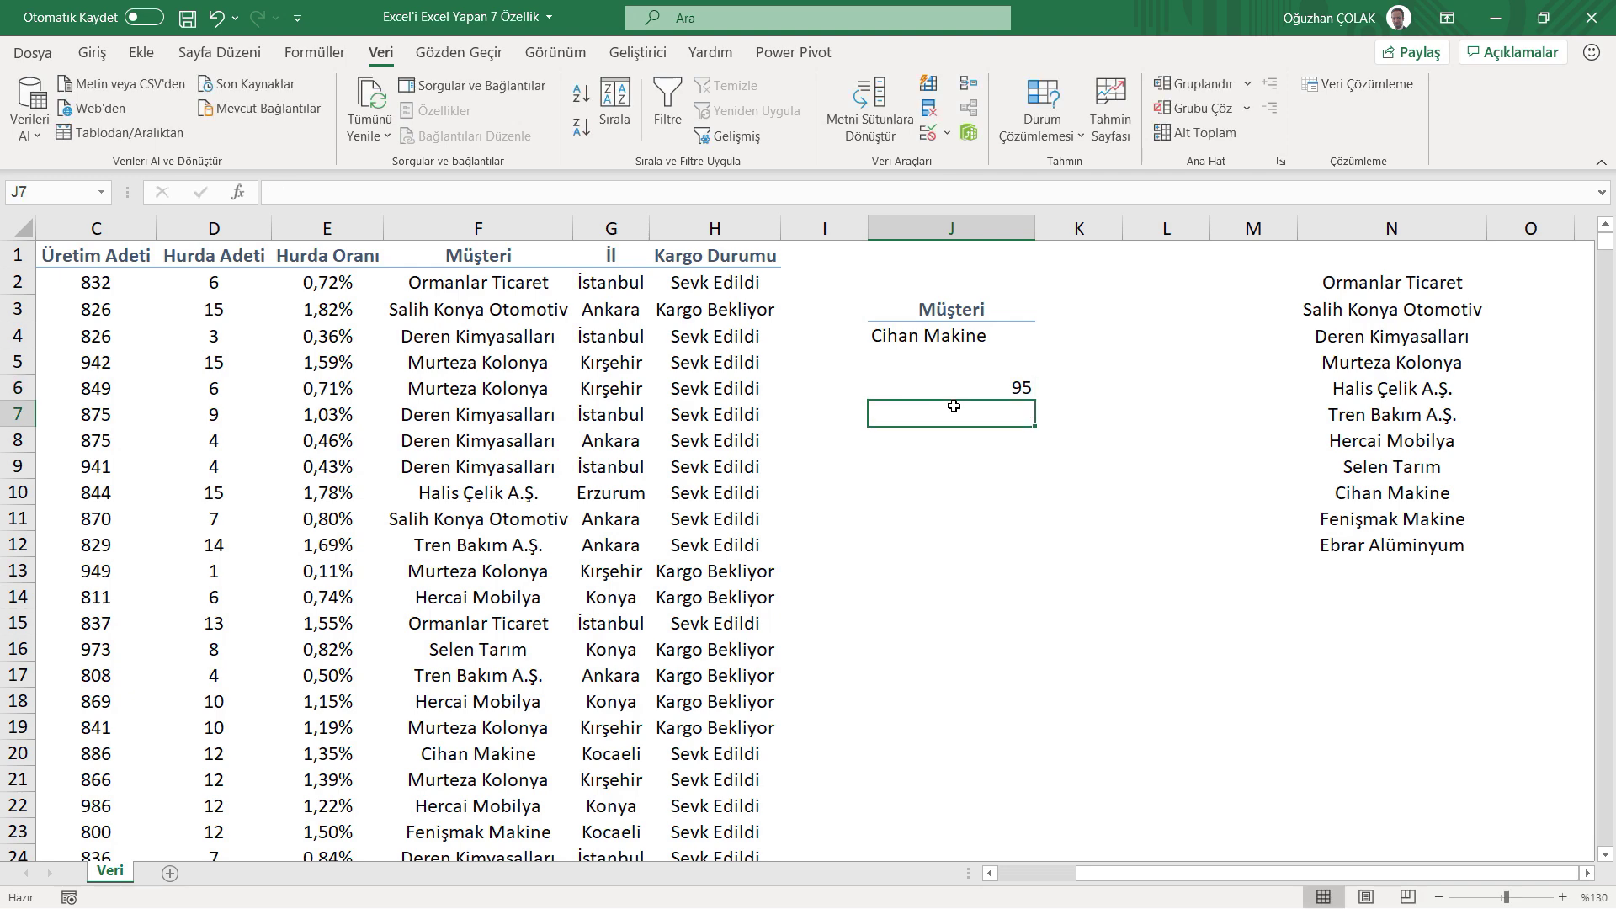
pyautogui.press('Up')
pyautogui.write('105')
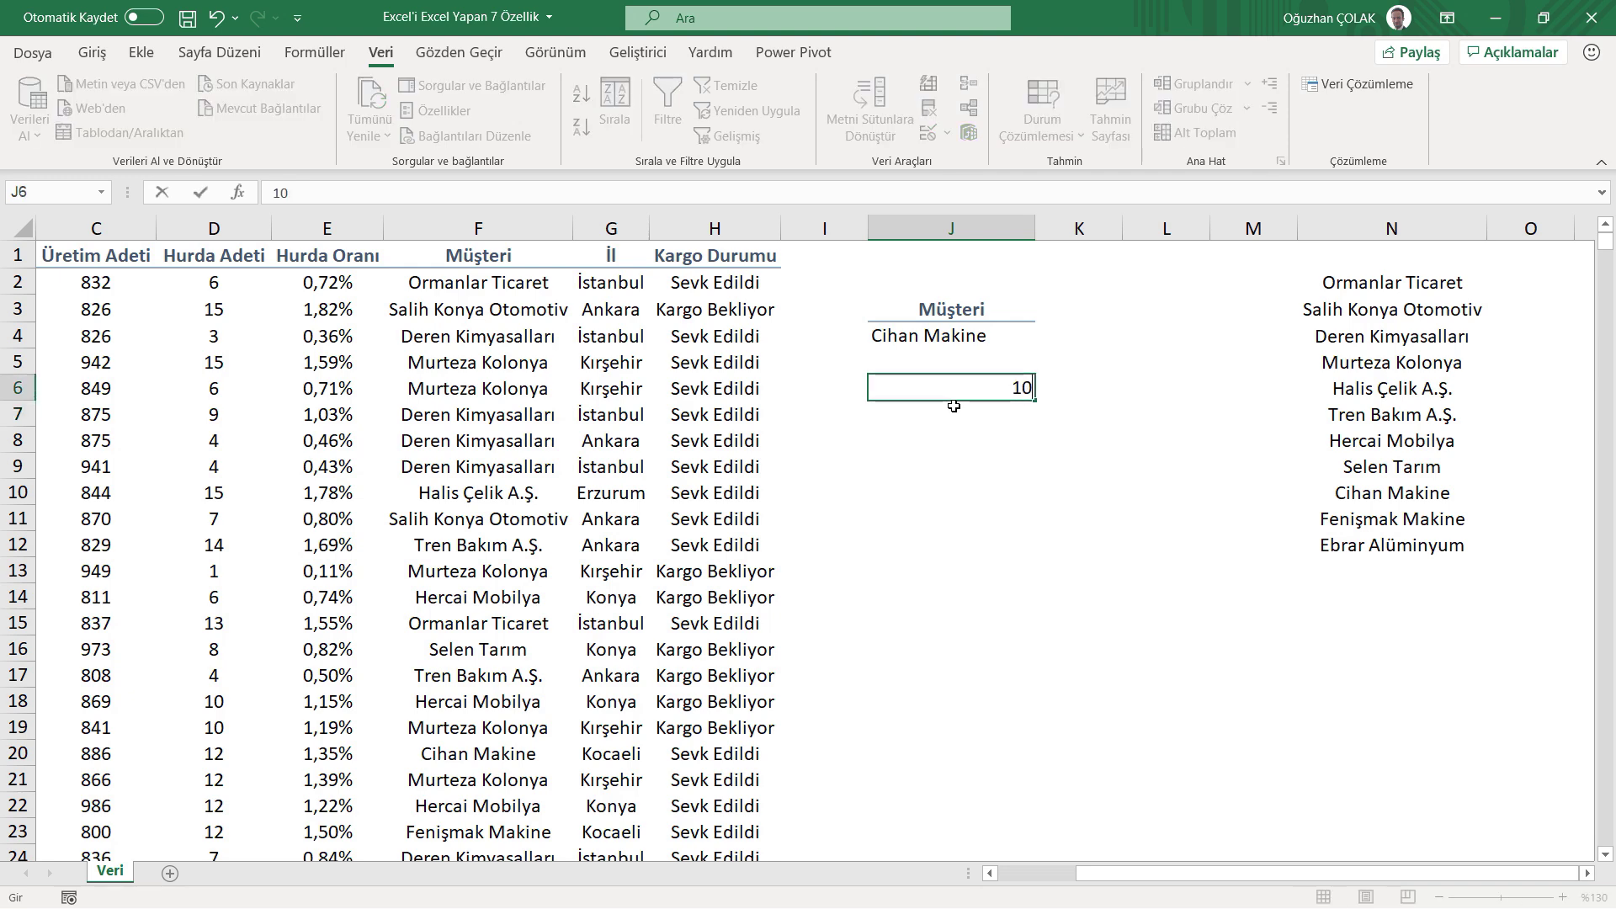
pyautogui.press('Return')
pyautogui.moveTo(865, 436); pyautogui.dragTo(1049, 441)
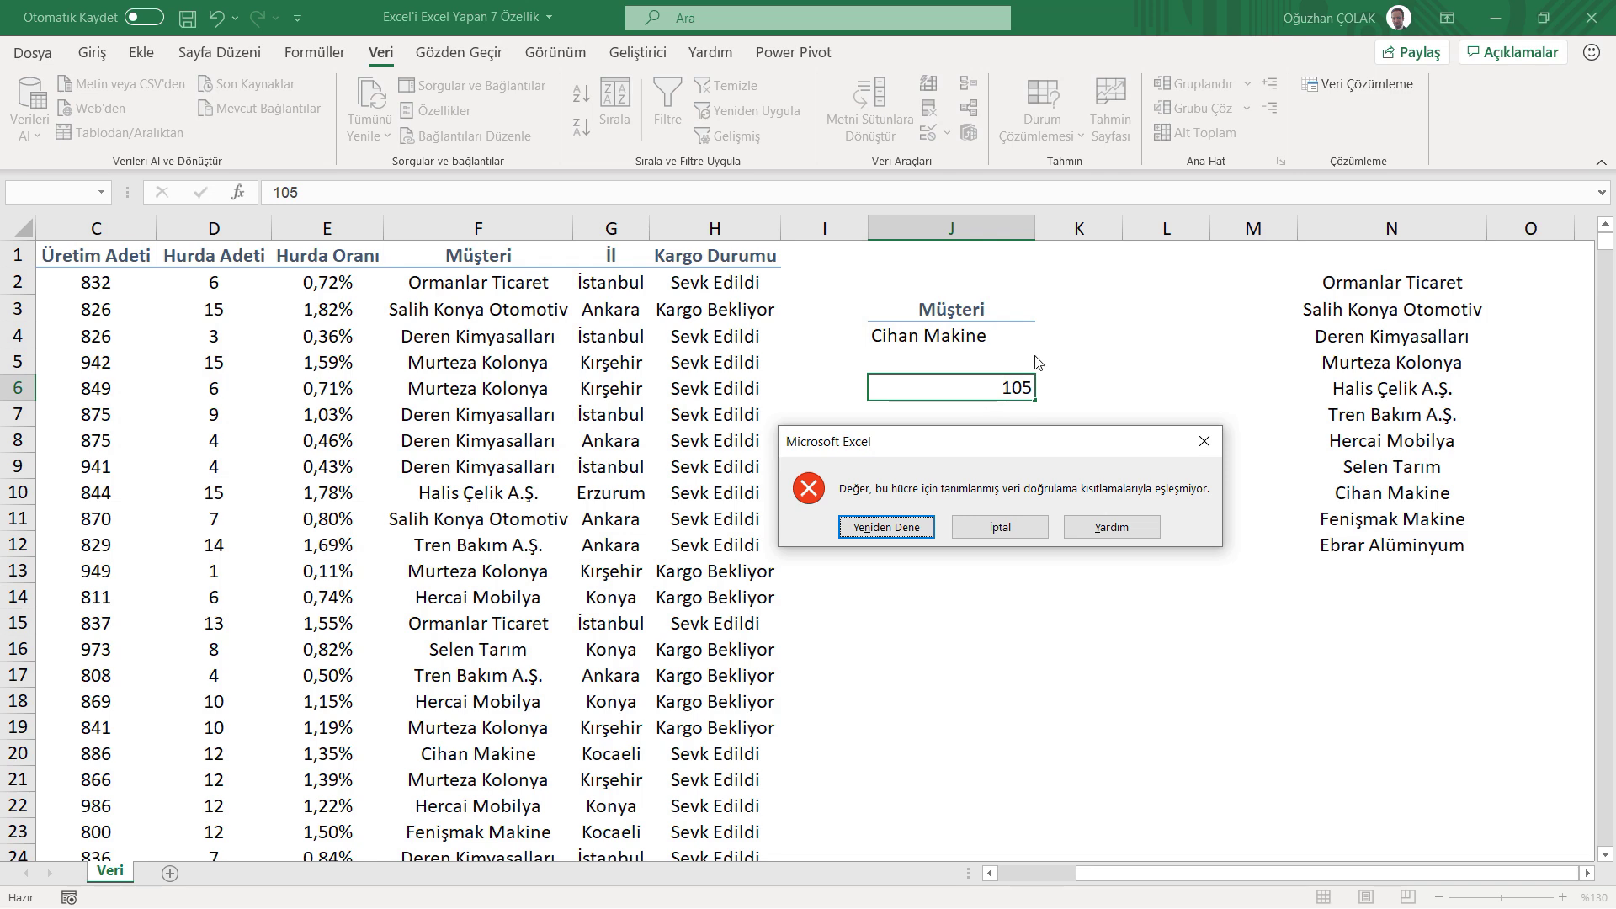
pyautogui.click(931, 524)
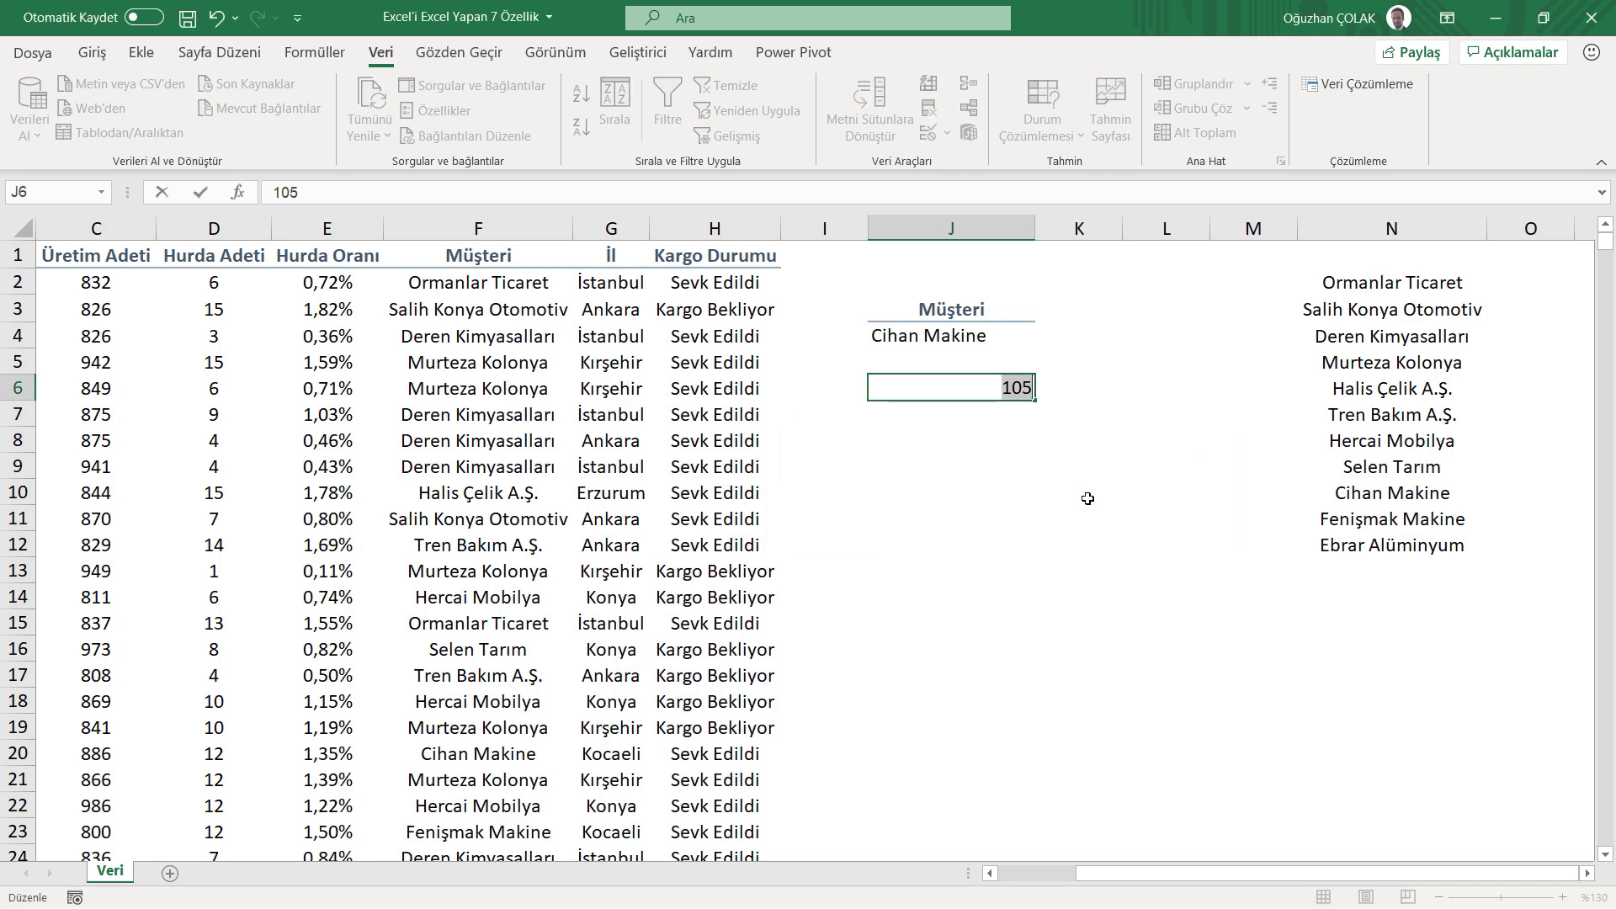
pyautogui.write('95')
pyautogui.press('Return')
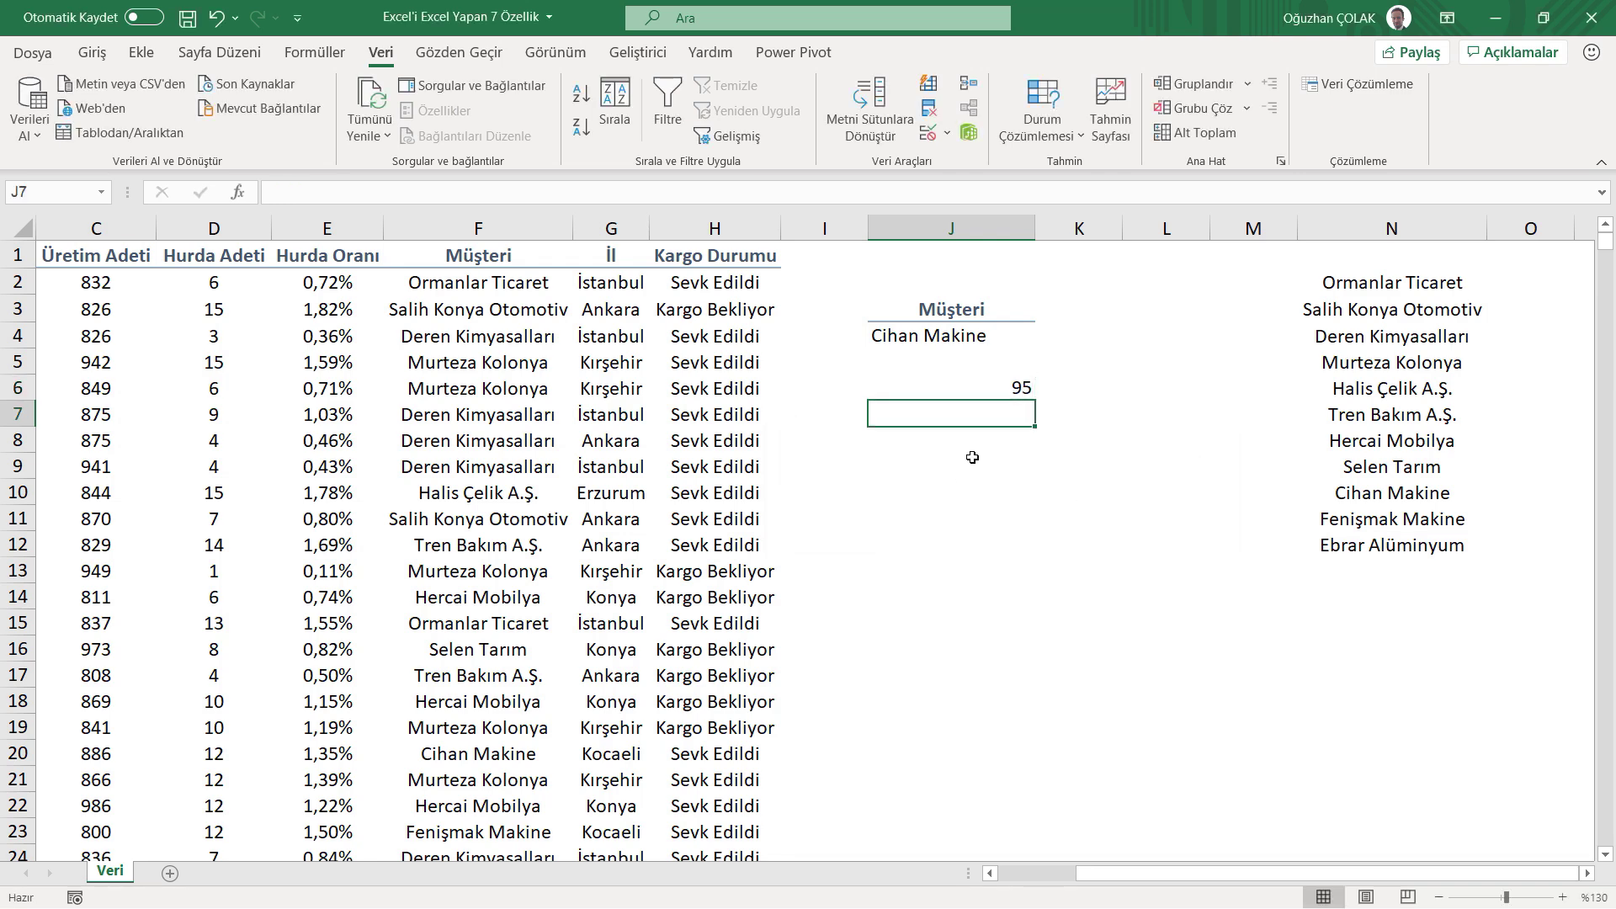
pyautogui.click(1007, 386)
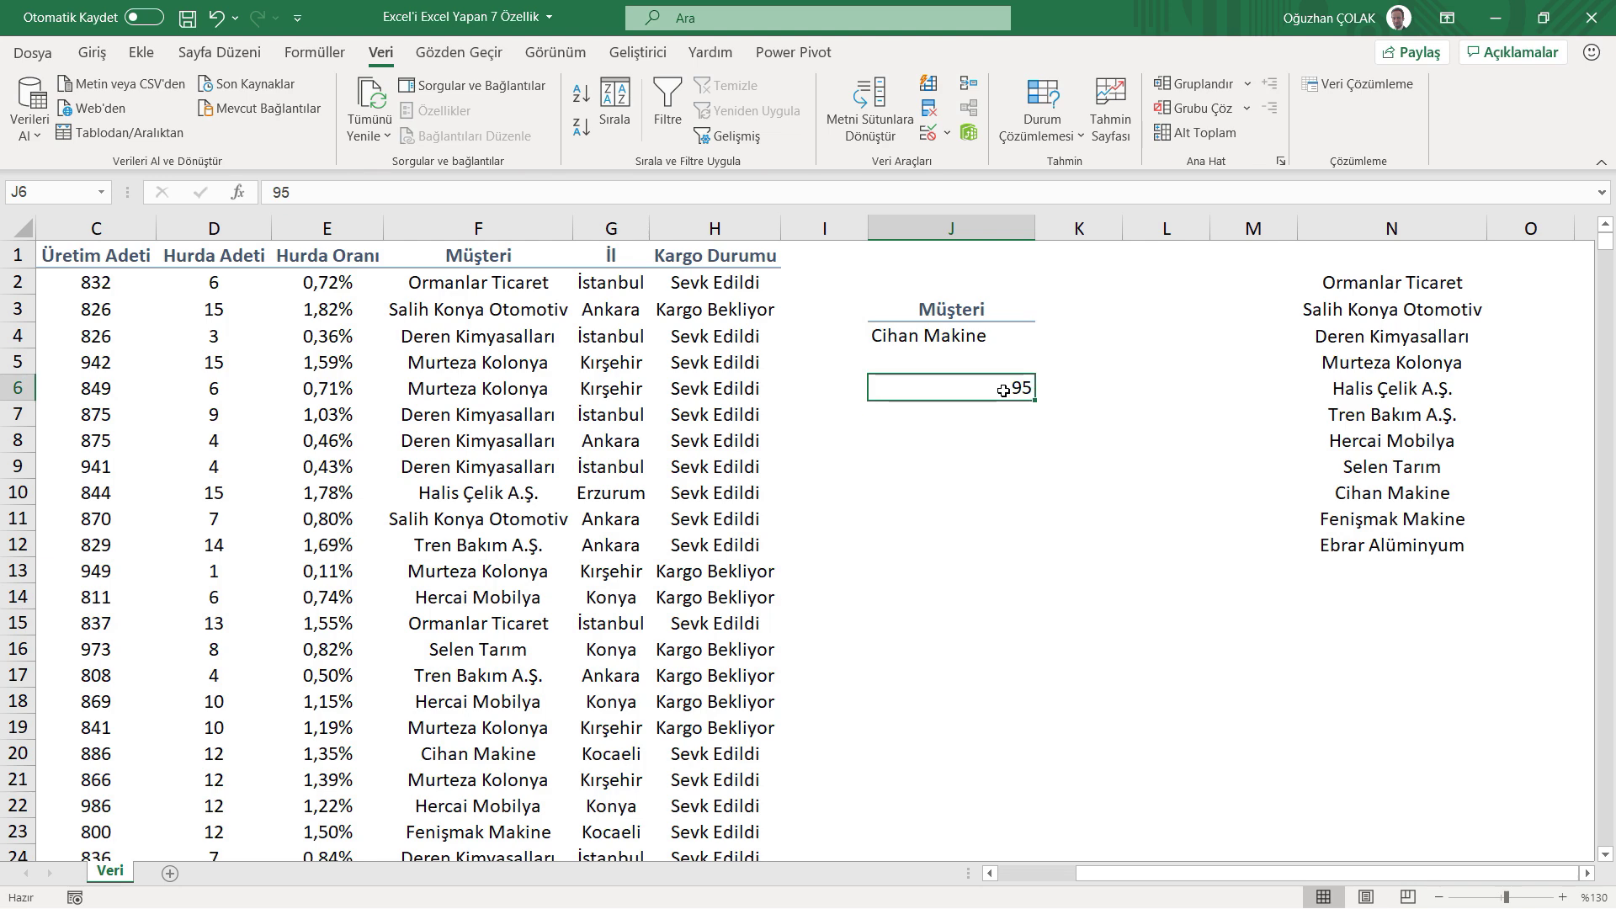
pyautogui.click(996, 434)
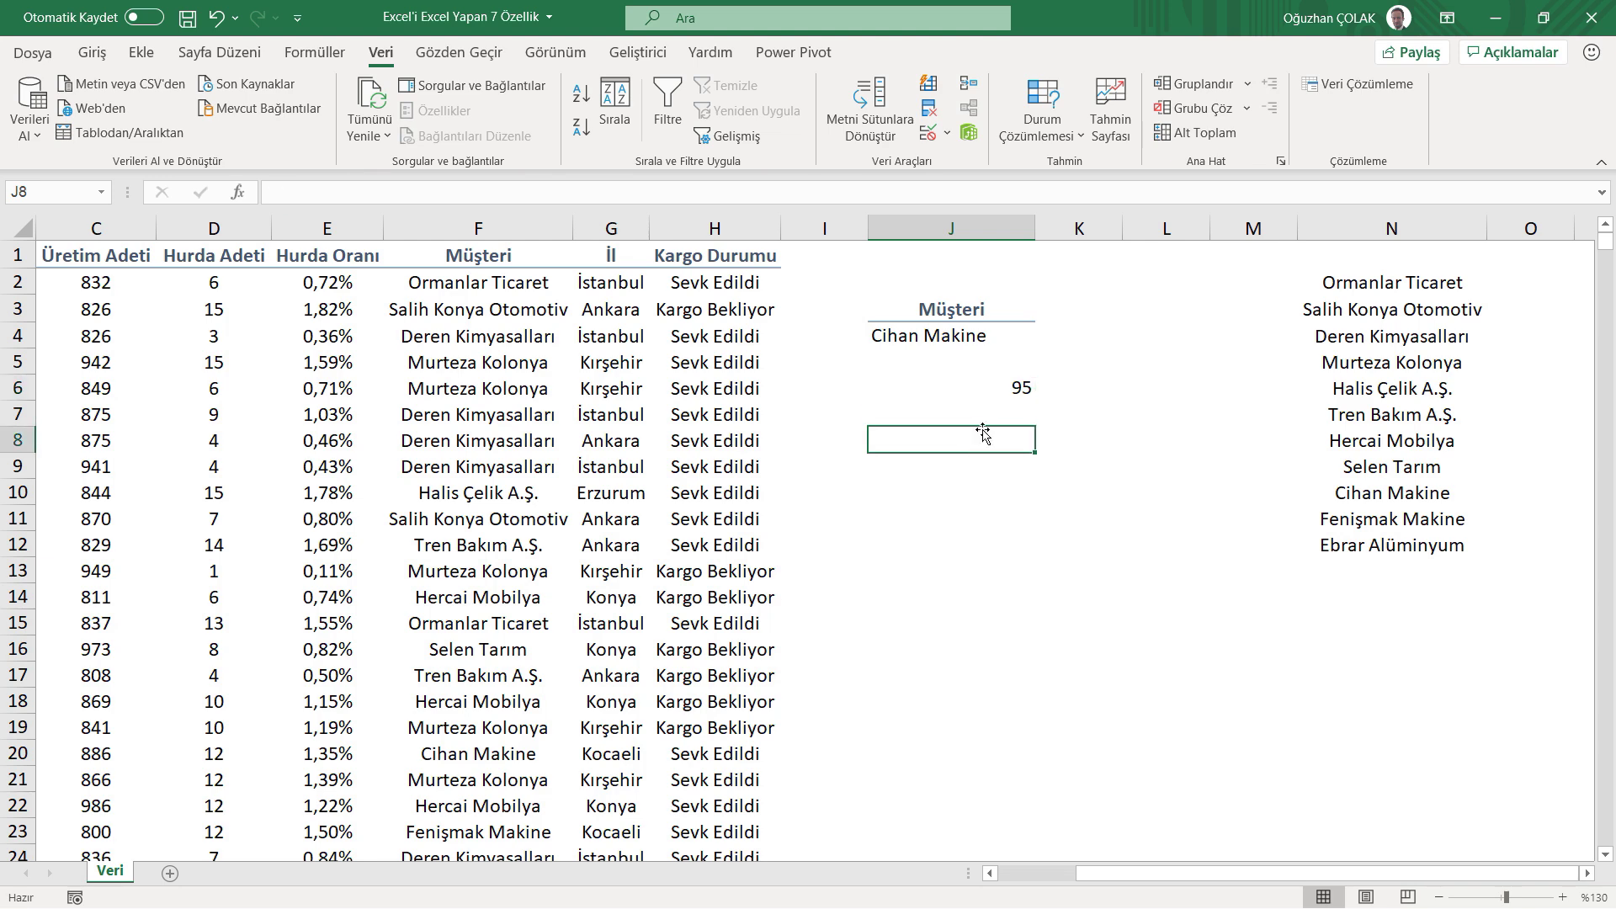
# Start a custom formula-based data validation rule for J8.
pyautogui.click(931, 133)
pyautogui.click(1171, 299)
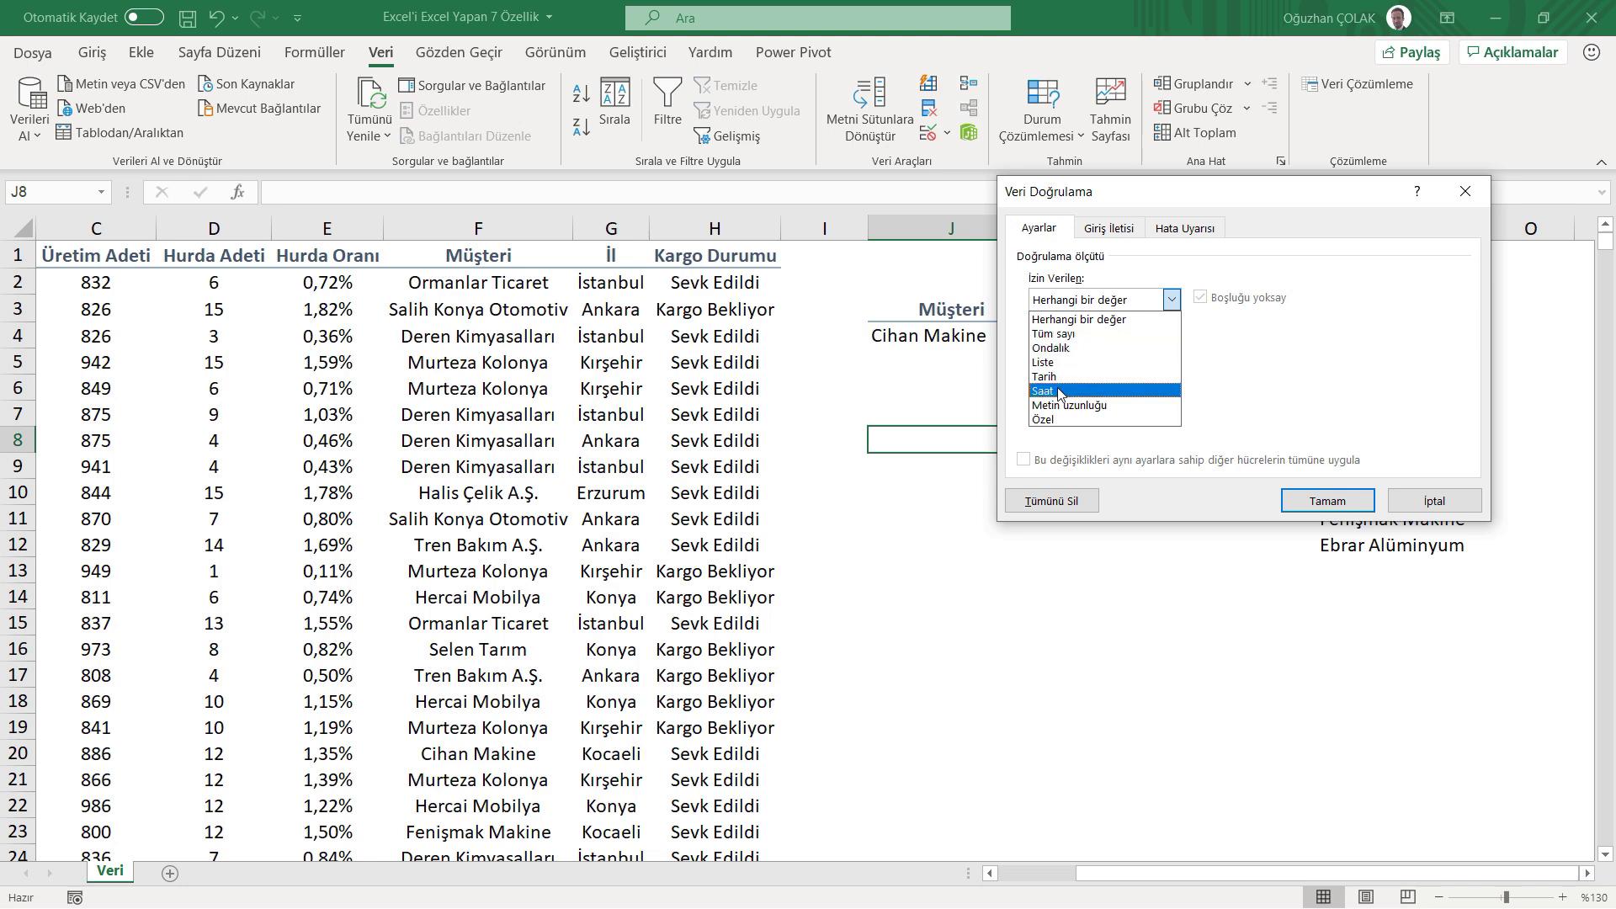
pyautogui.click(1059, 419)
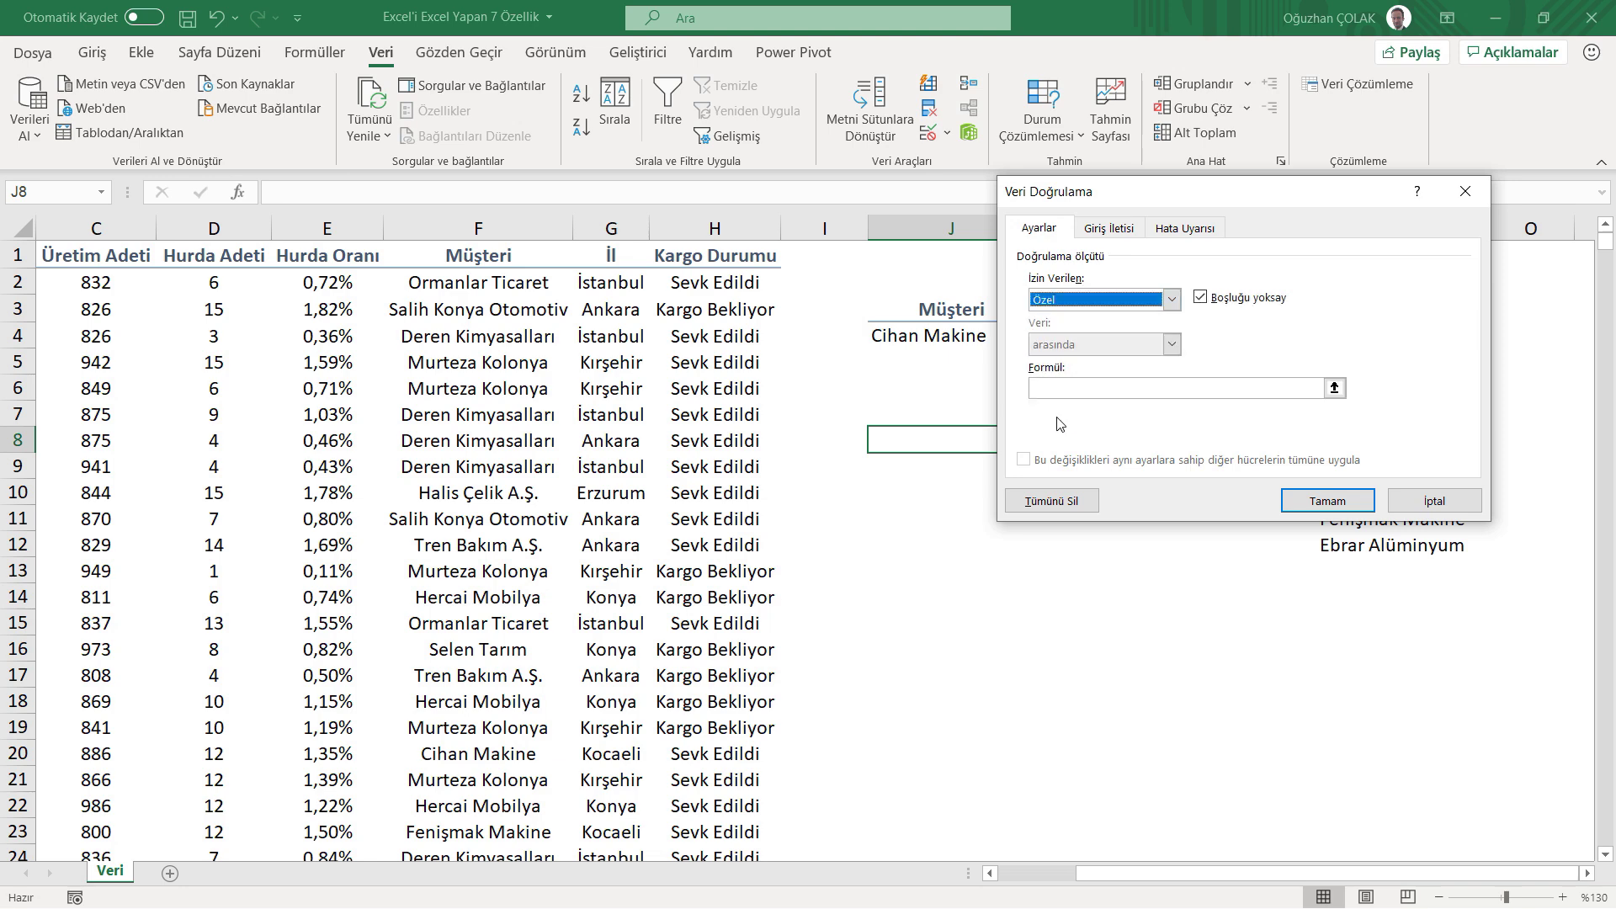
pyautogui.click(1101, 393)
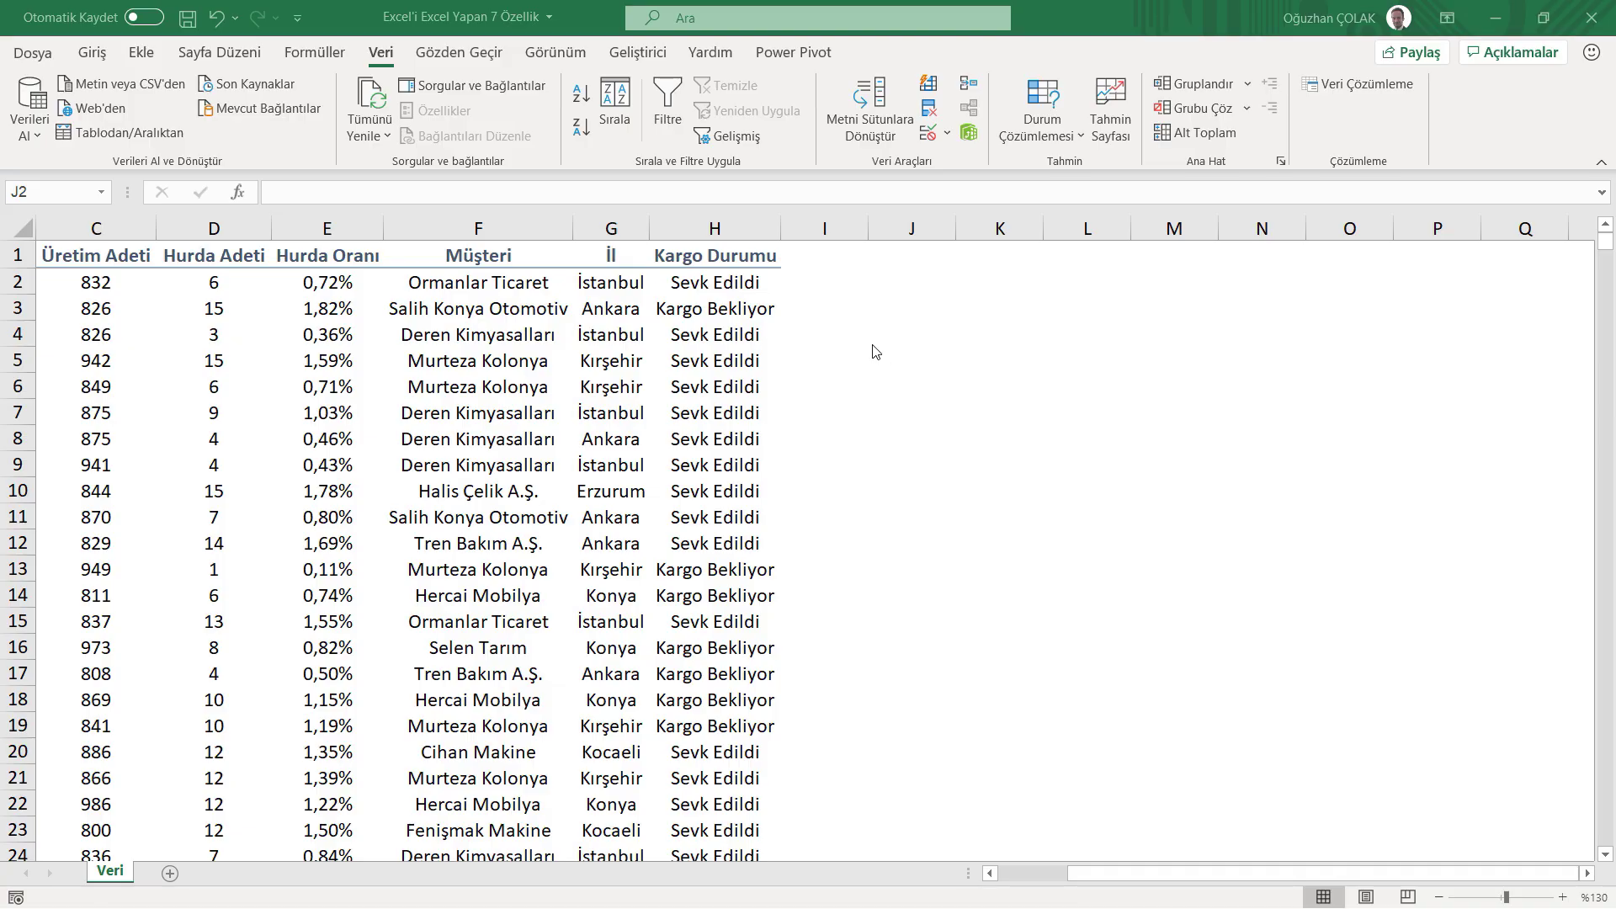
pyautogui.click(916, 289)
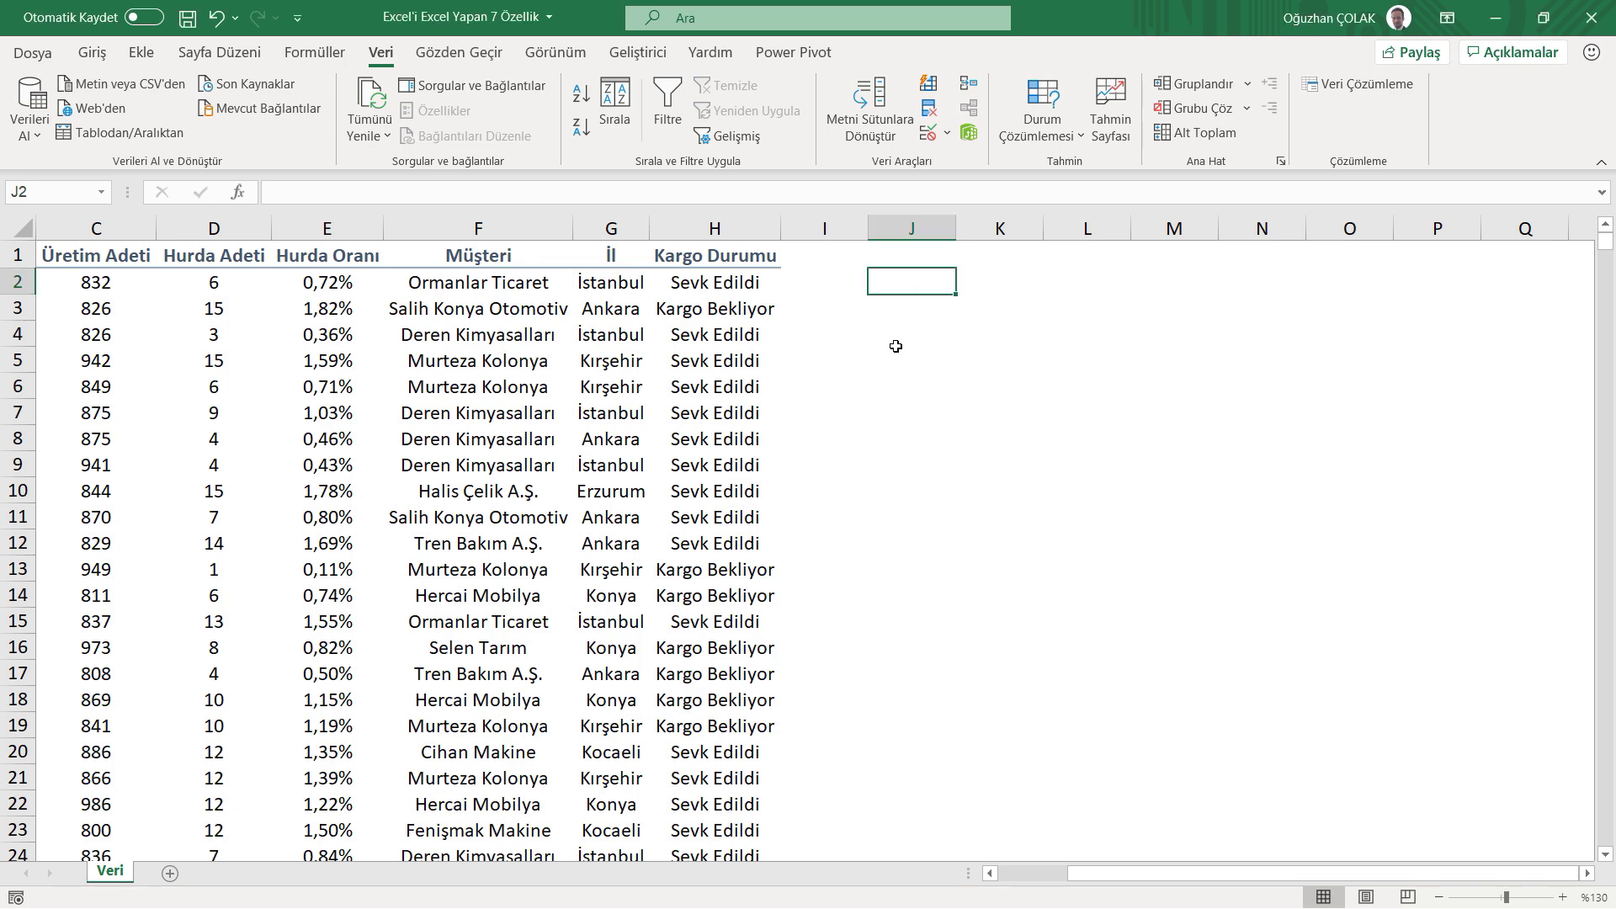
# Enter =EĞER(C2>850;"Harika";"Daha Çok Çalışmalıyız") in I2.
pyautogui.press('Left')
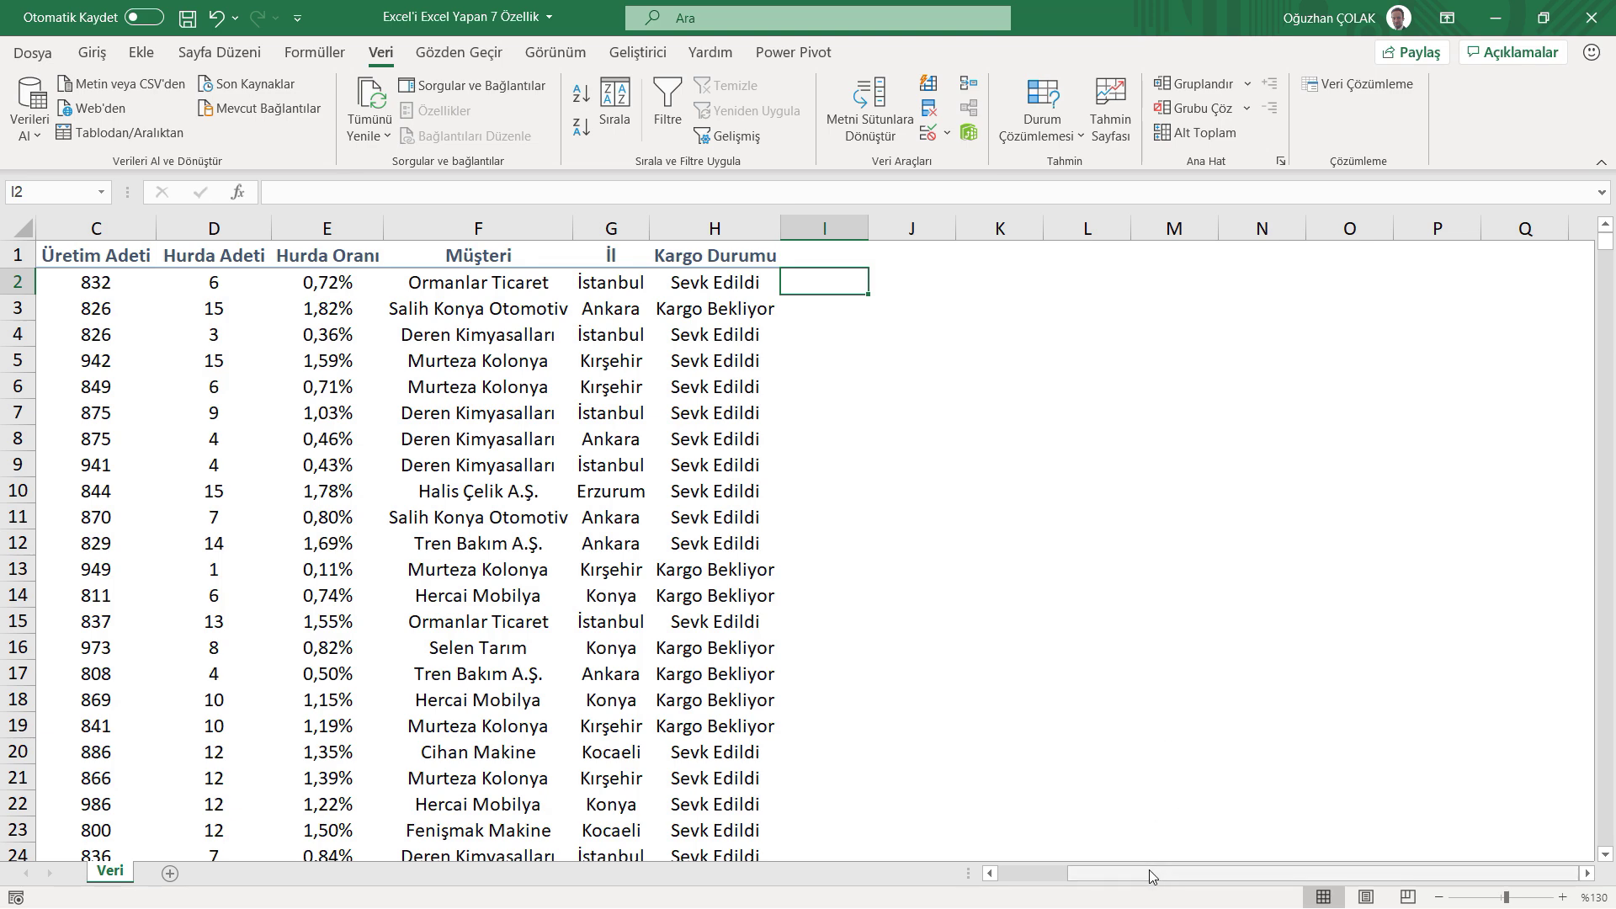
pyautogui.moveTo(1150, 876); pyautogui.dragTo(1078, 876)
pyautogui.click(1009, 261)
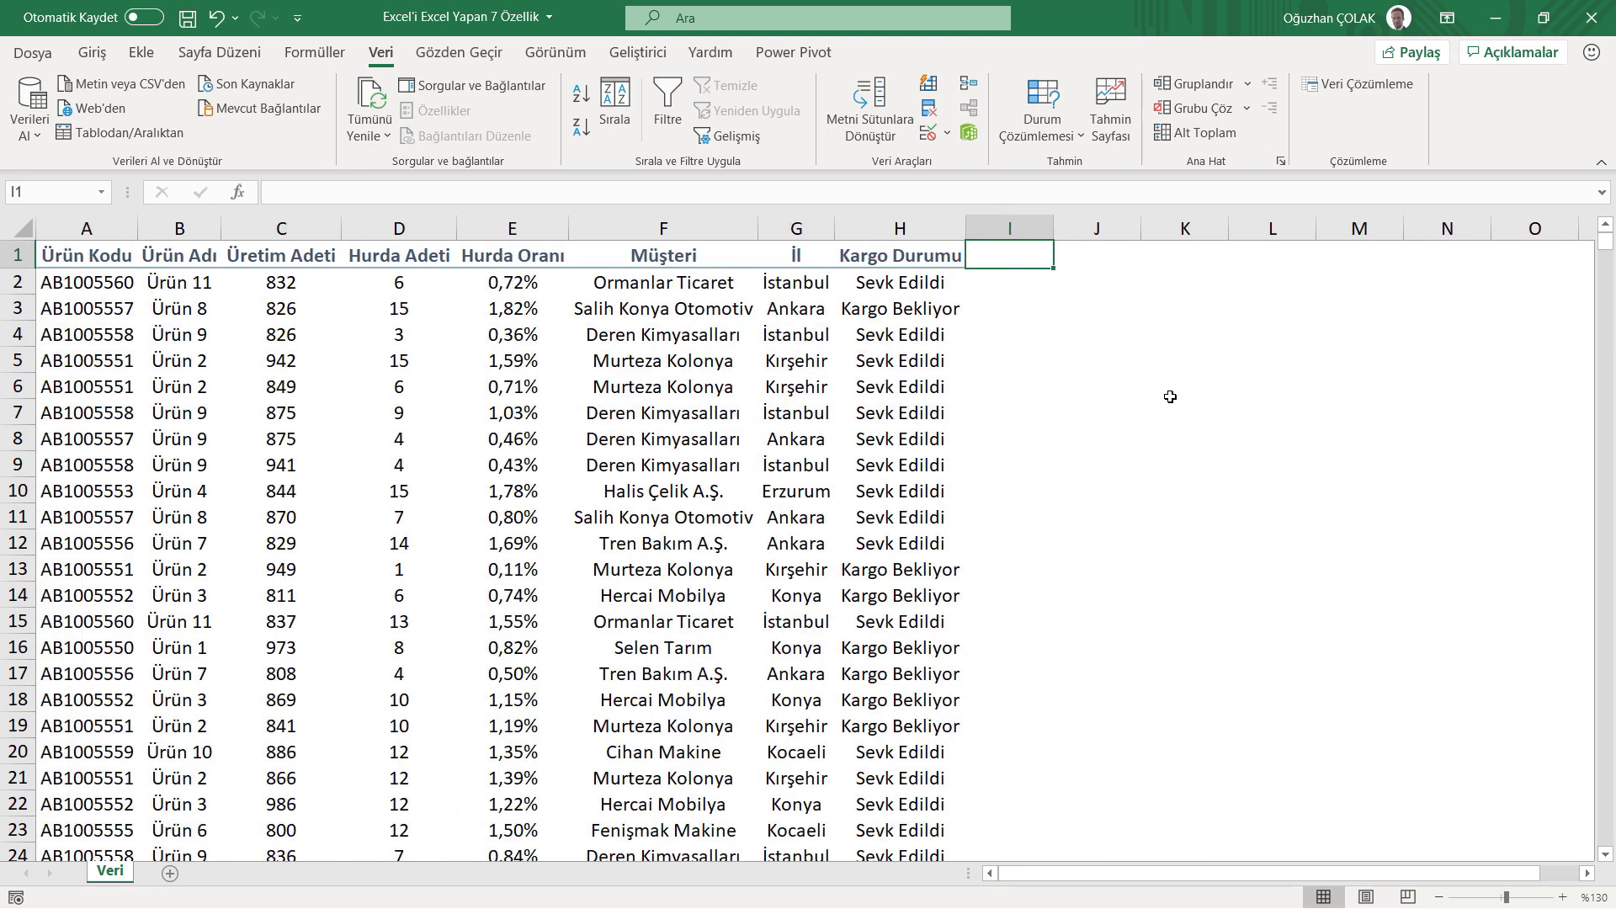
pyautogui.press('Down')
pyautogui.write('=')
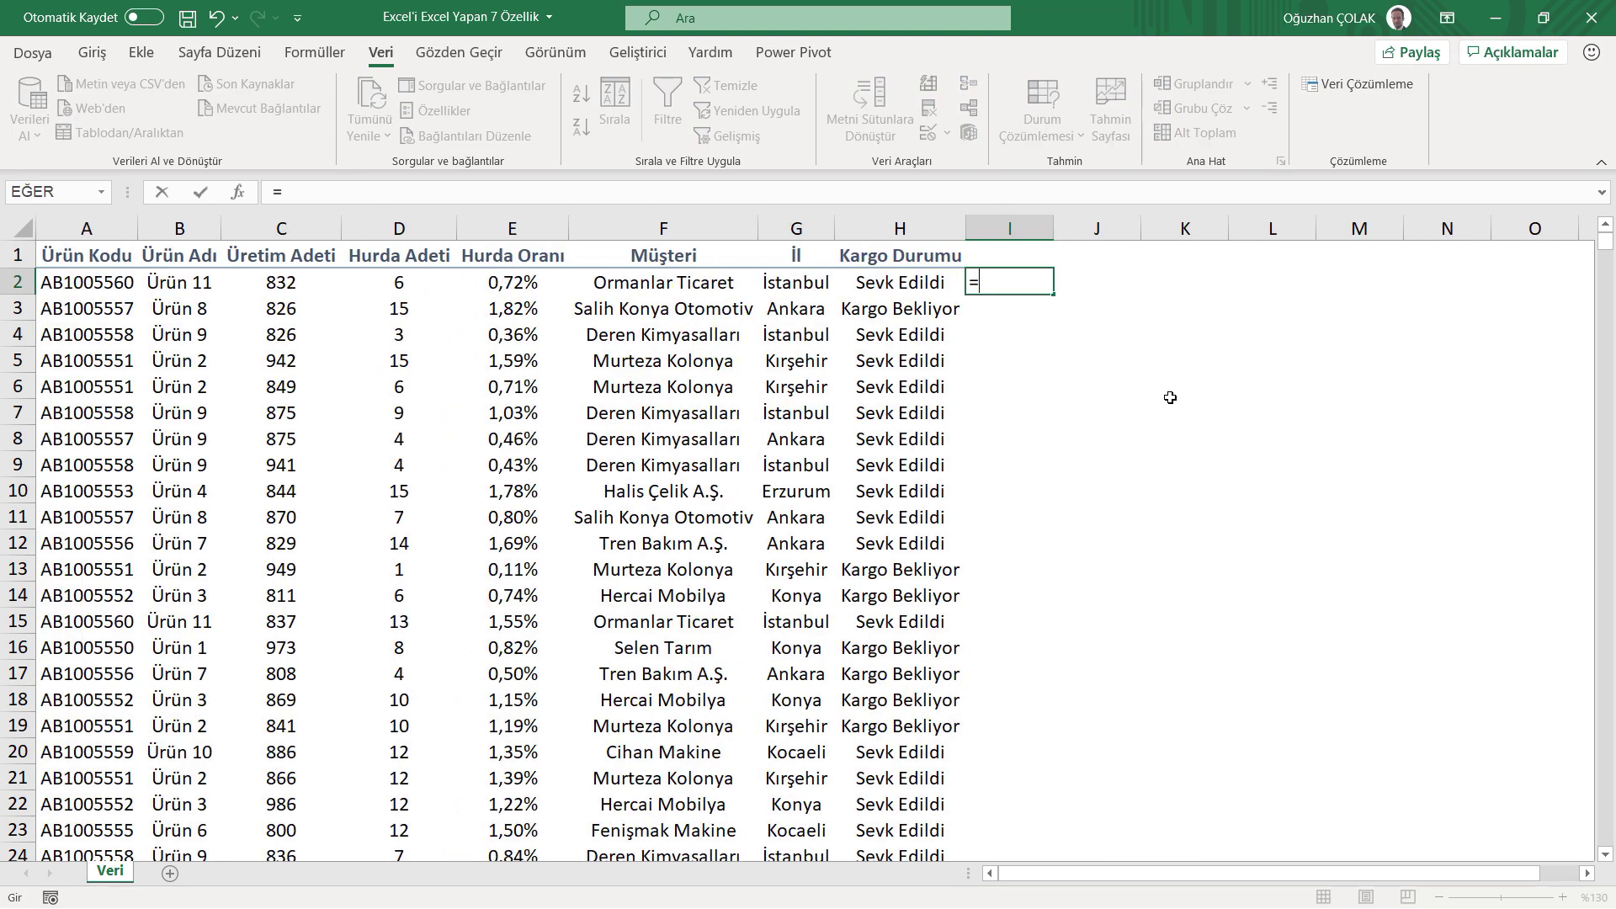
pyautogui.write('eğer')
pyautogui.press('Tab')
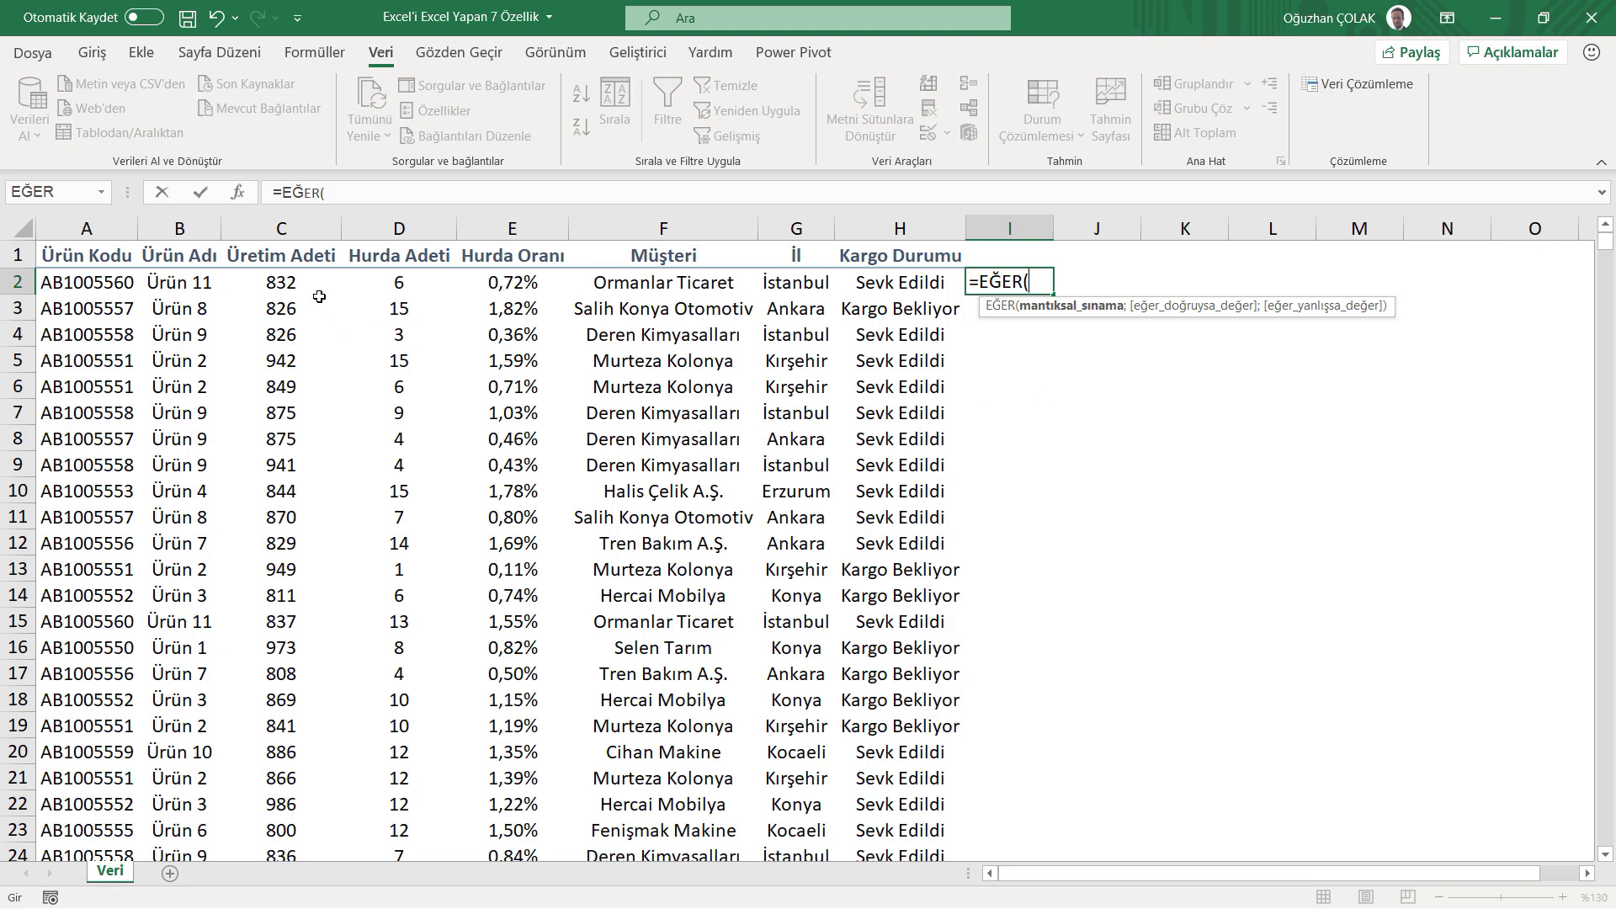
pyautogui.click(281, 273)
pyautogui.write('>850;')
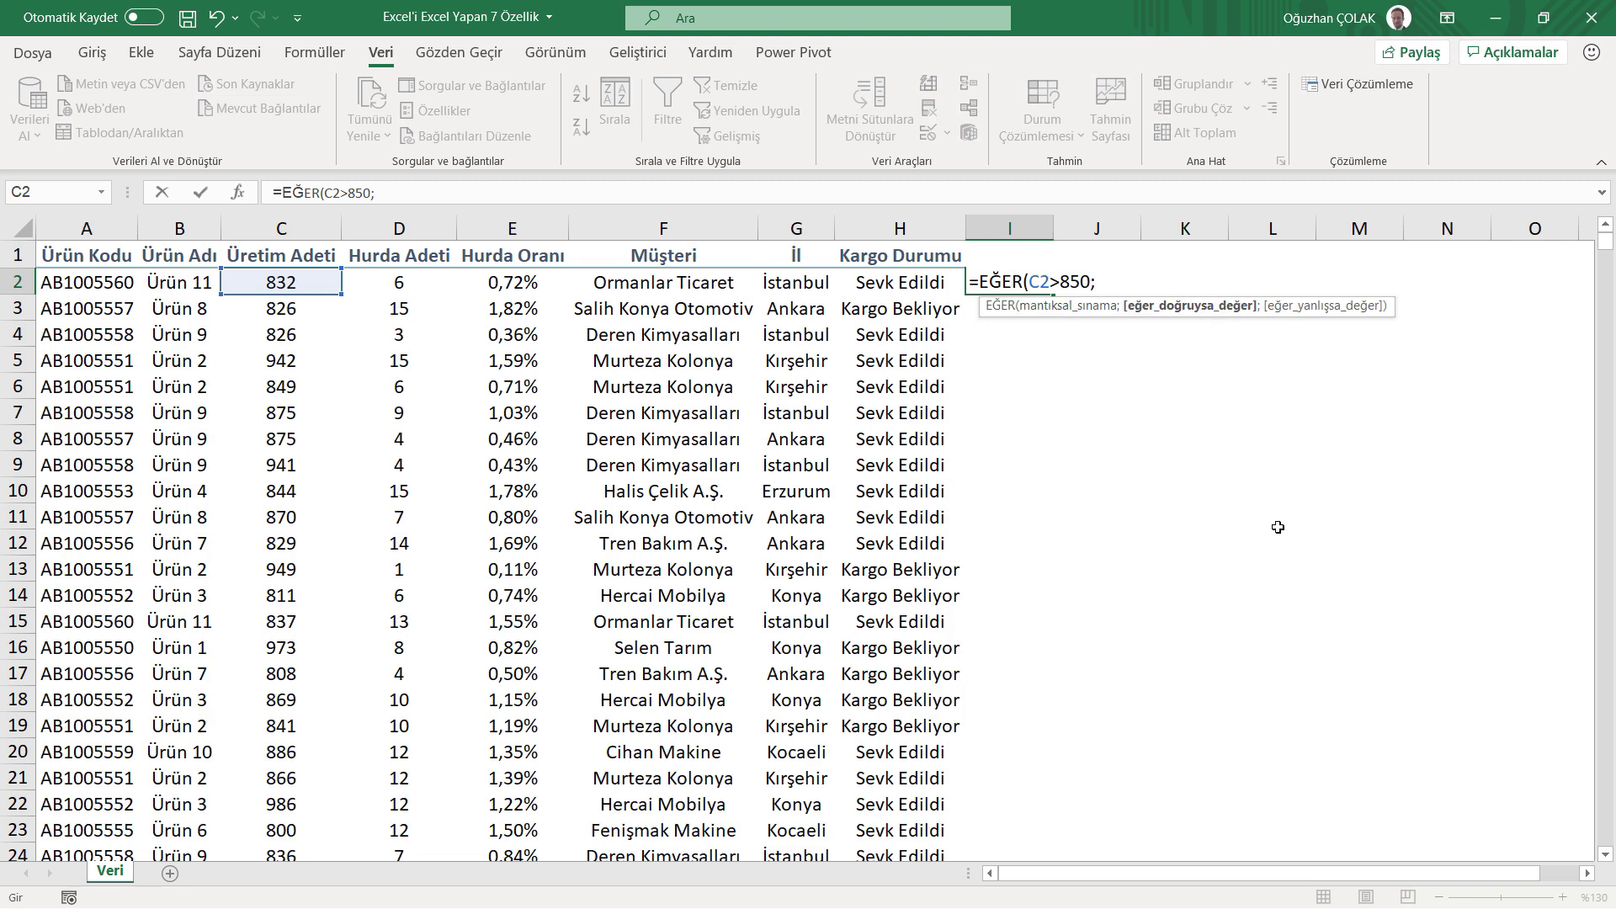
pyautogui.write('"Harika";"')
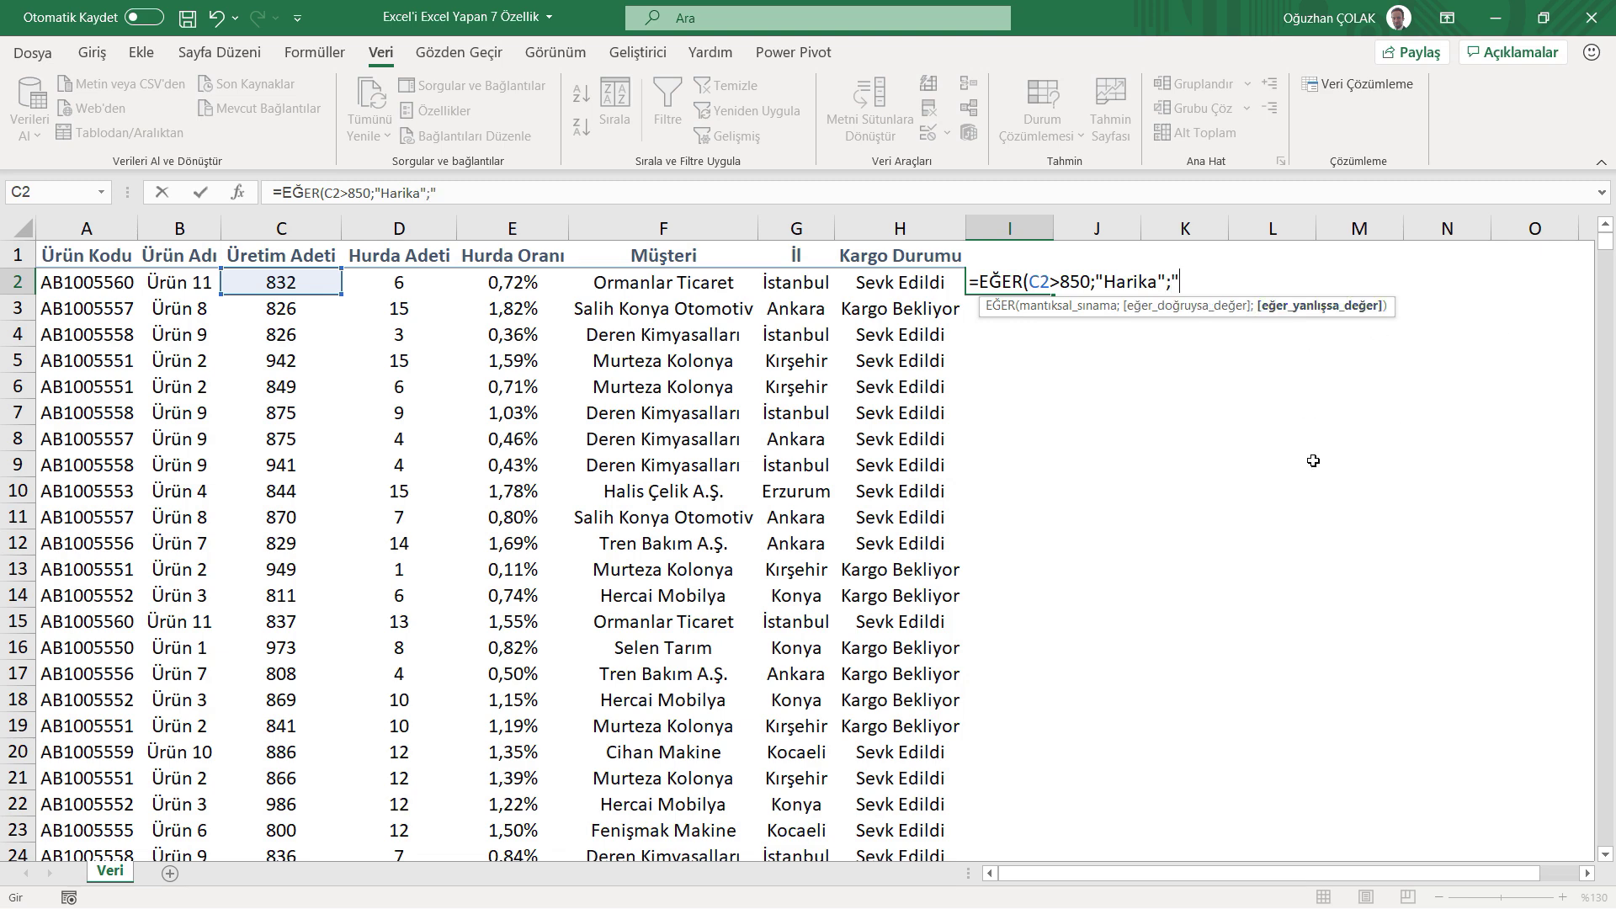
pyautogui.write('Daha Çok Çalışmalıyız"')
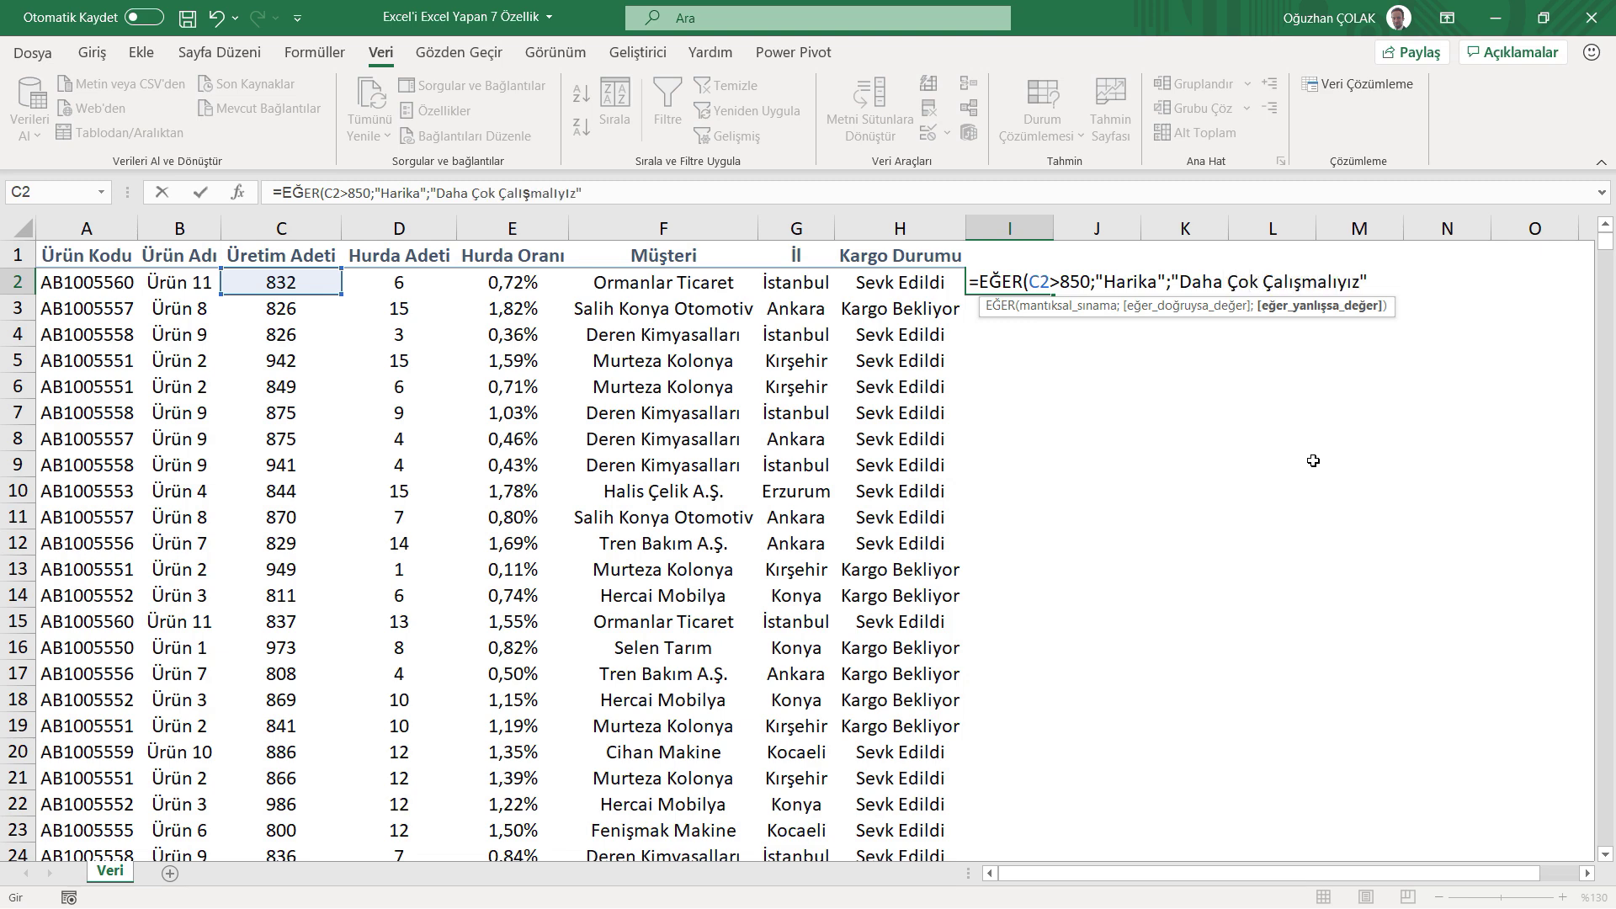
pyautogui.write(')')
pyautogui.press('Return')
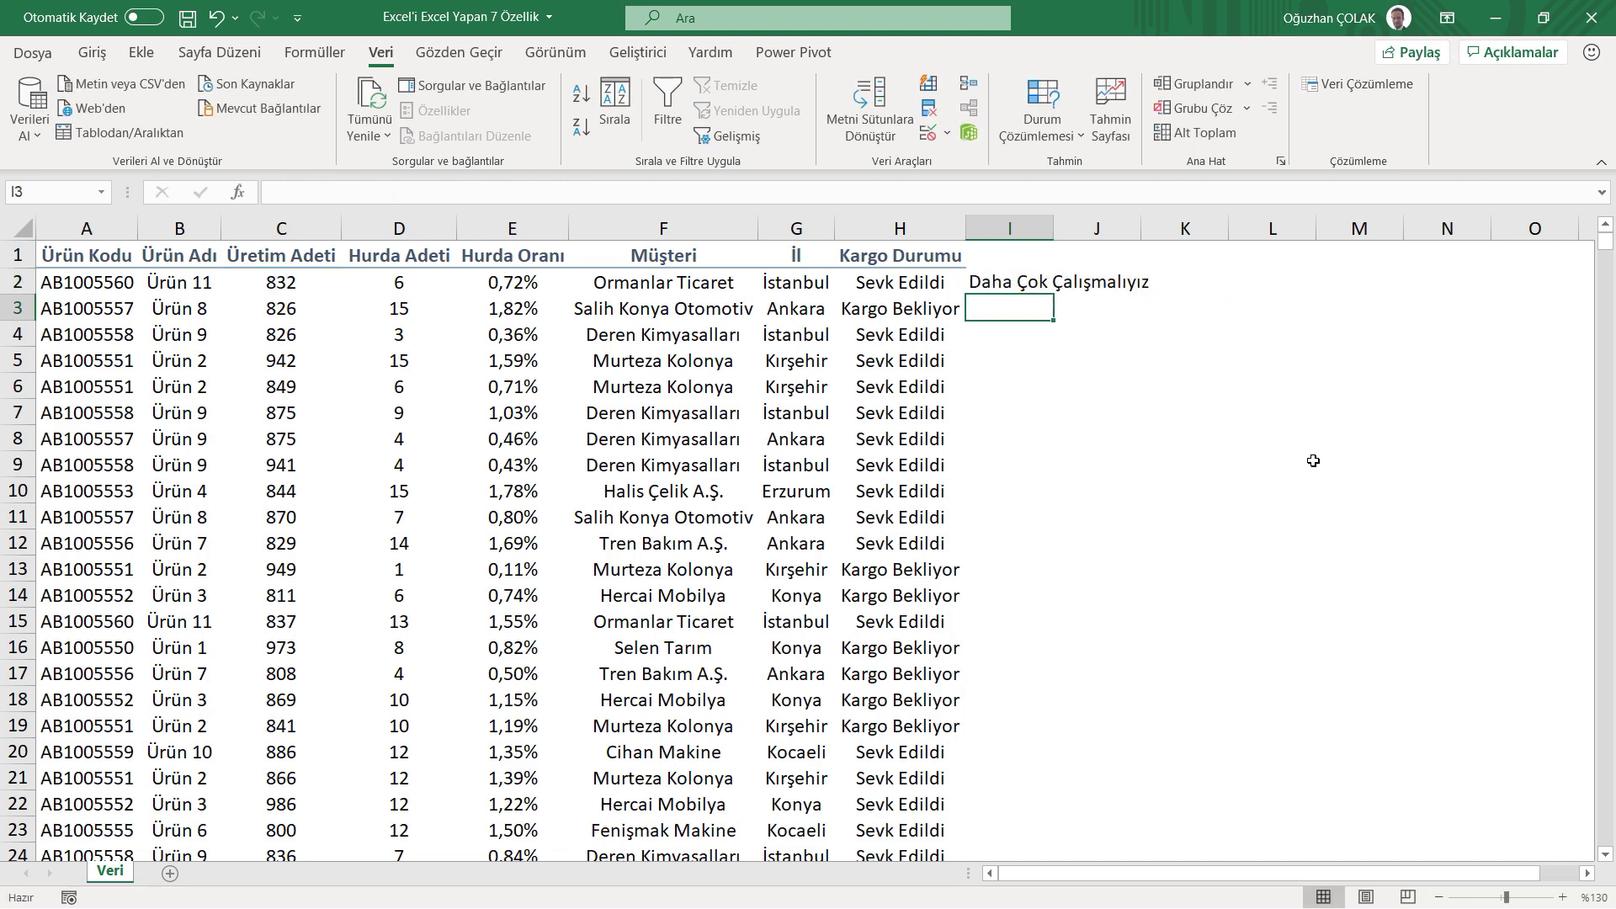
# Auto-fit column I and fill the I2 rating formula down all product rows.
pyautogui.doubleClick(1053, 228)
pyautogui.click(1071, 283)
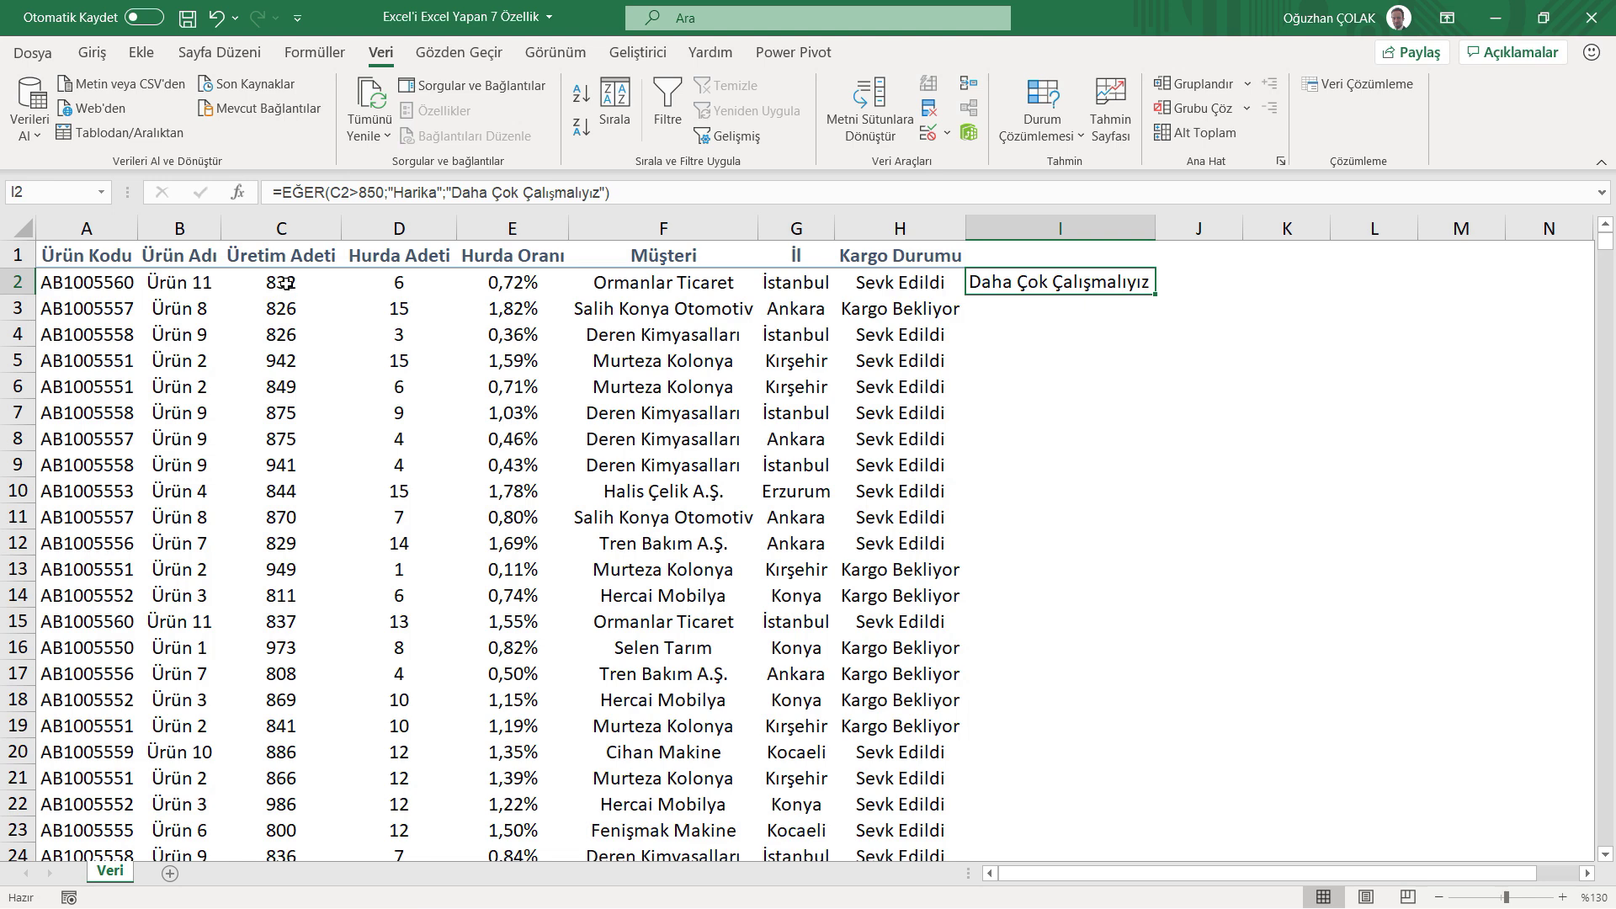
pyautogui.doubleClick(1157, 295)
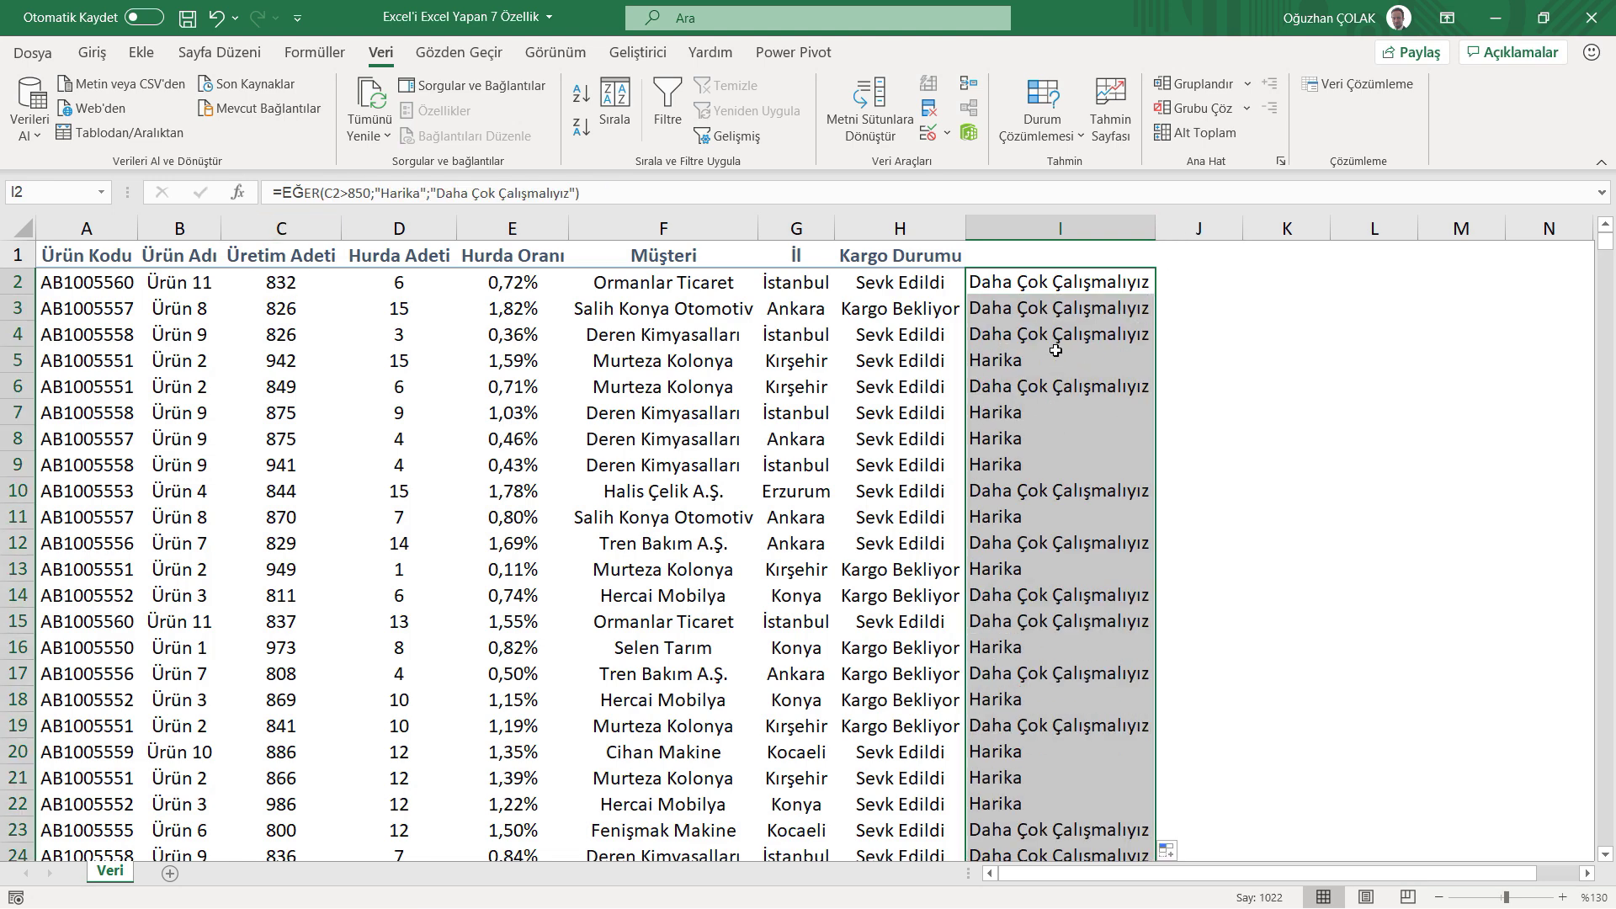
pyautogui.scroll(-3, 1028, 801)
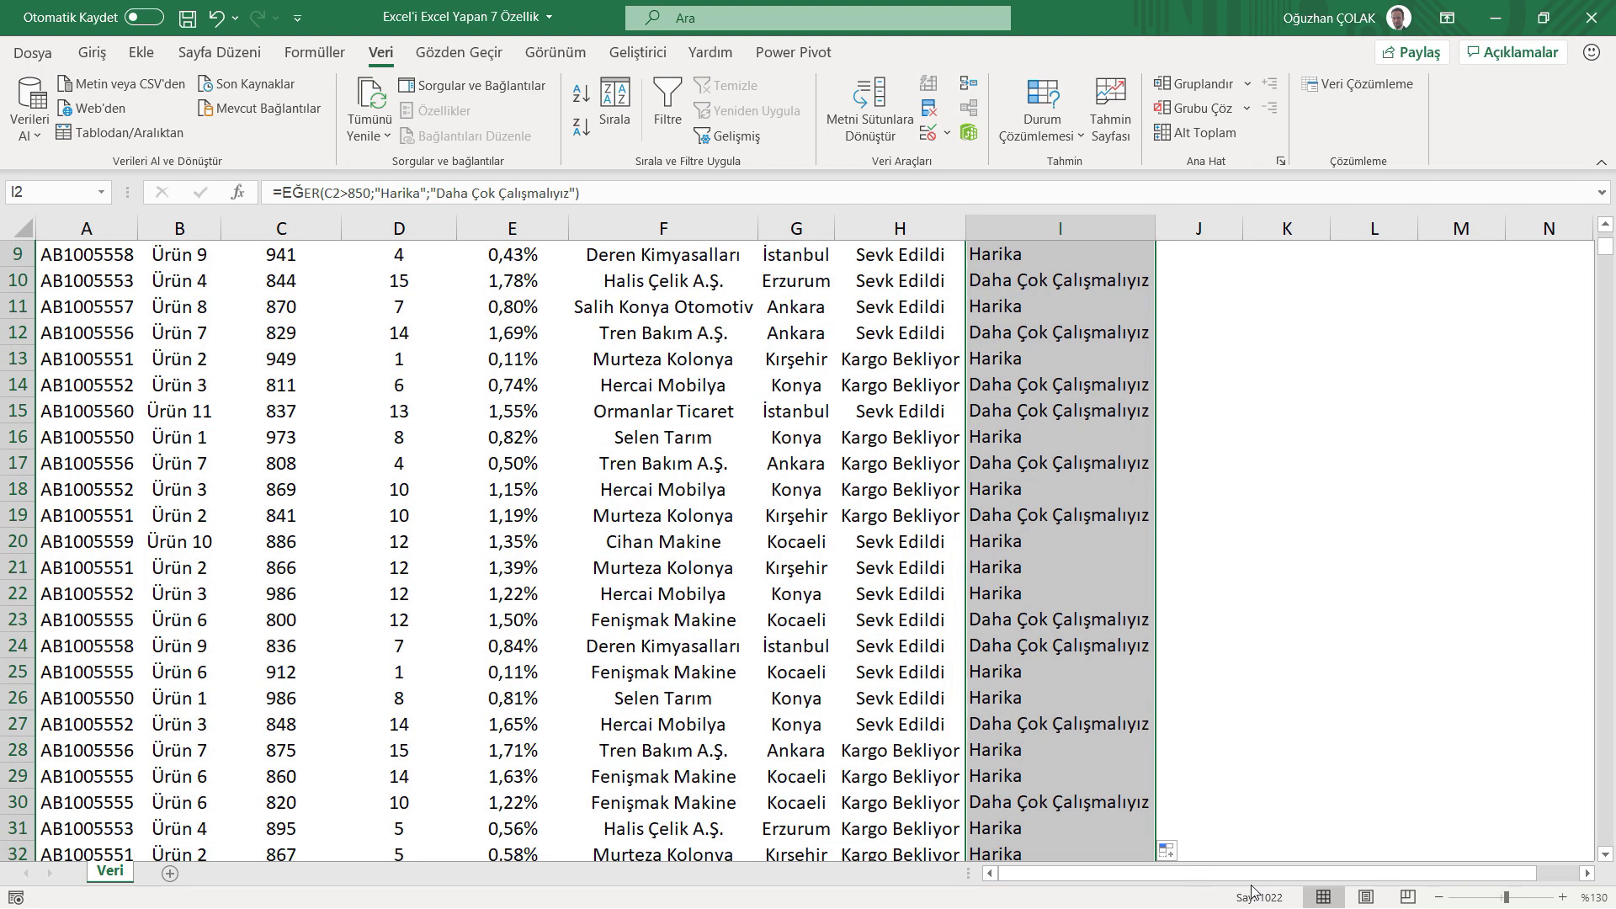
pyautogui.scroll(3, 1145, 691)
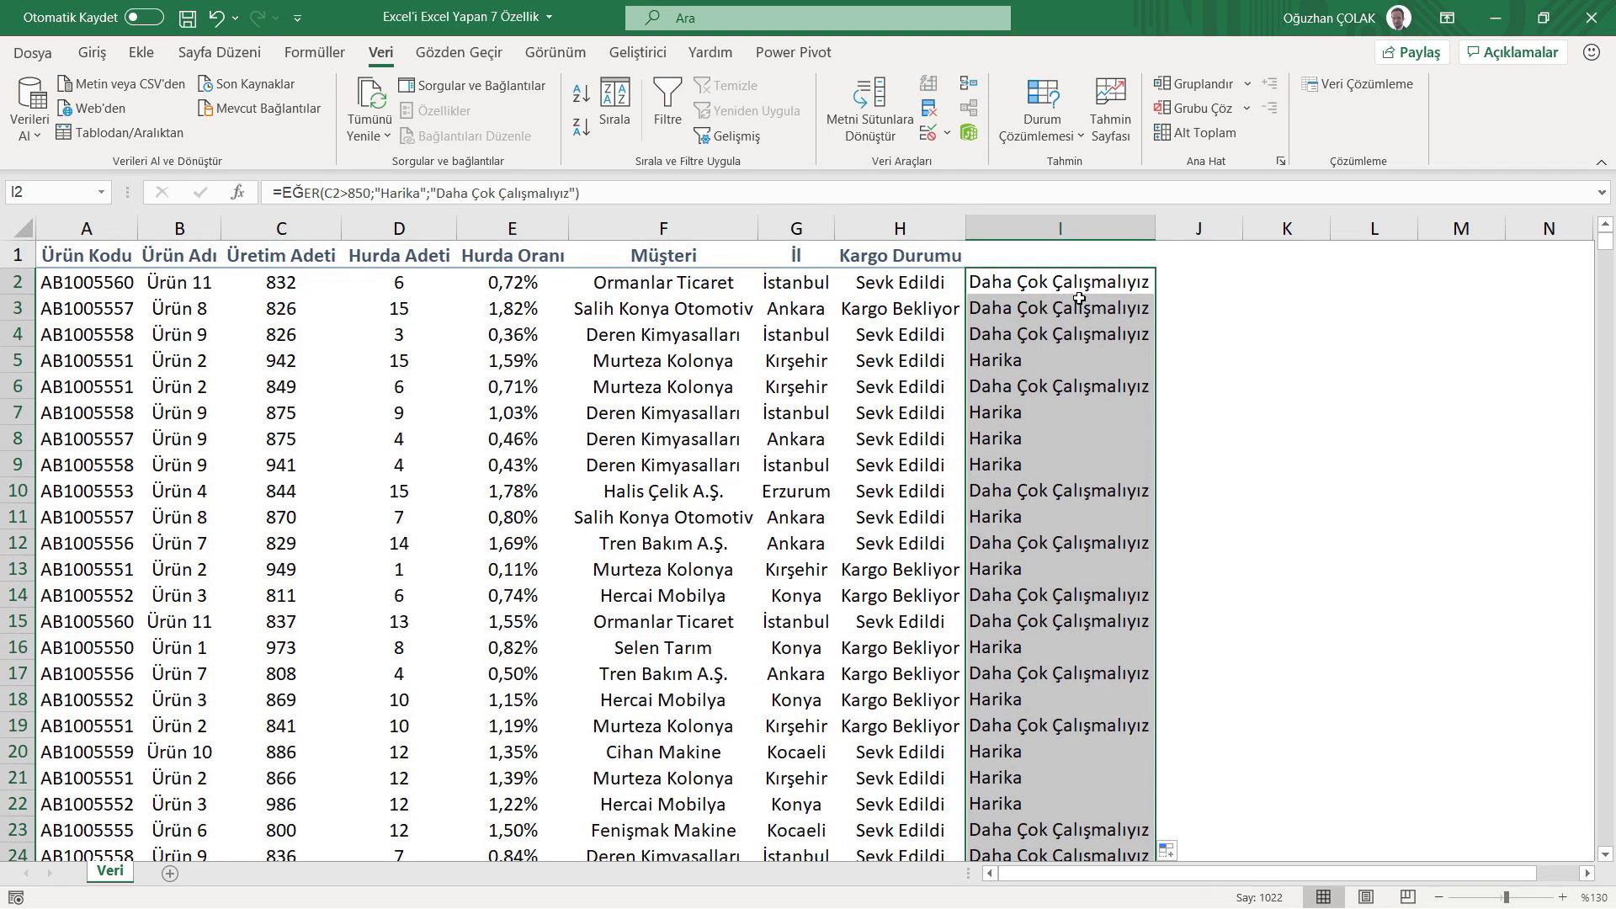
pyautogui.click(1174, 282)
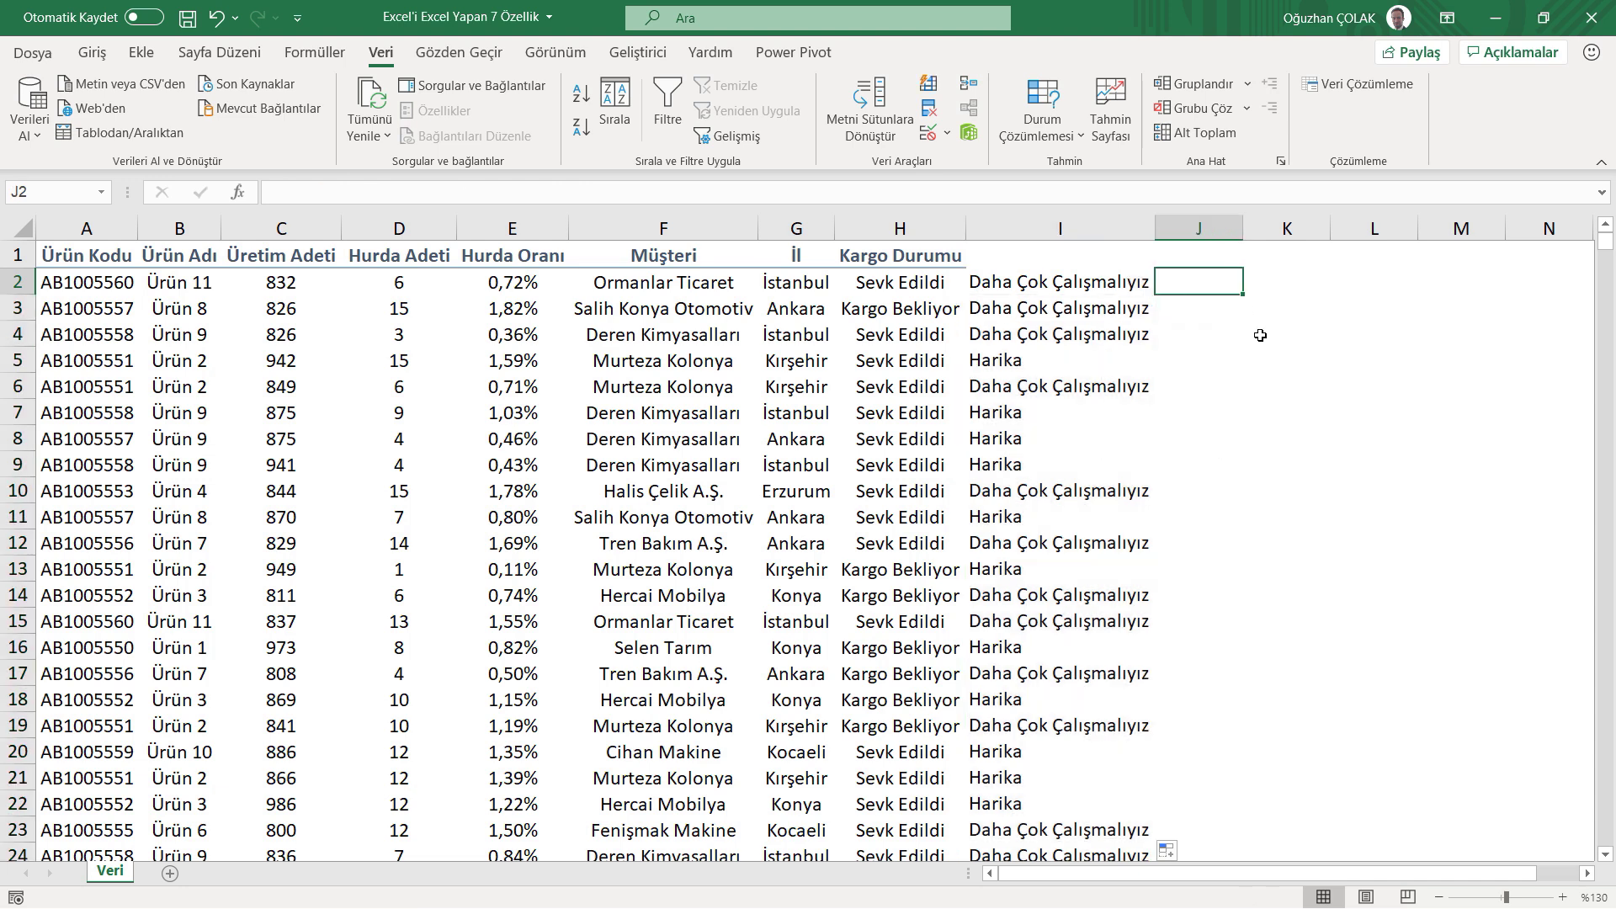
# Enter =EĞER(G2="İstanbul";"Üretim Harika";"Diğerlerine Gönder") in J2.
pyautogui.write('=eğer')
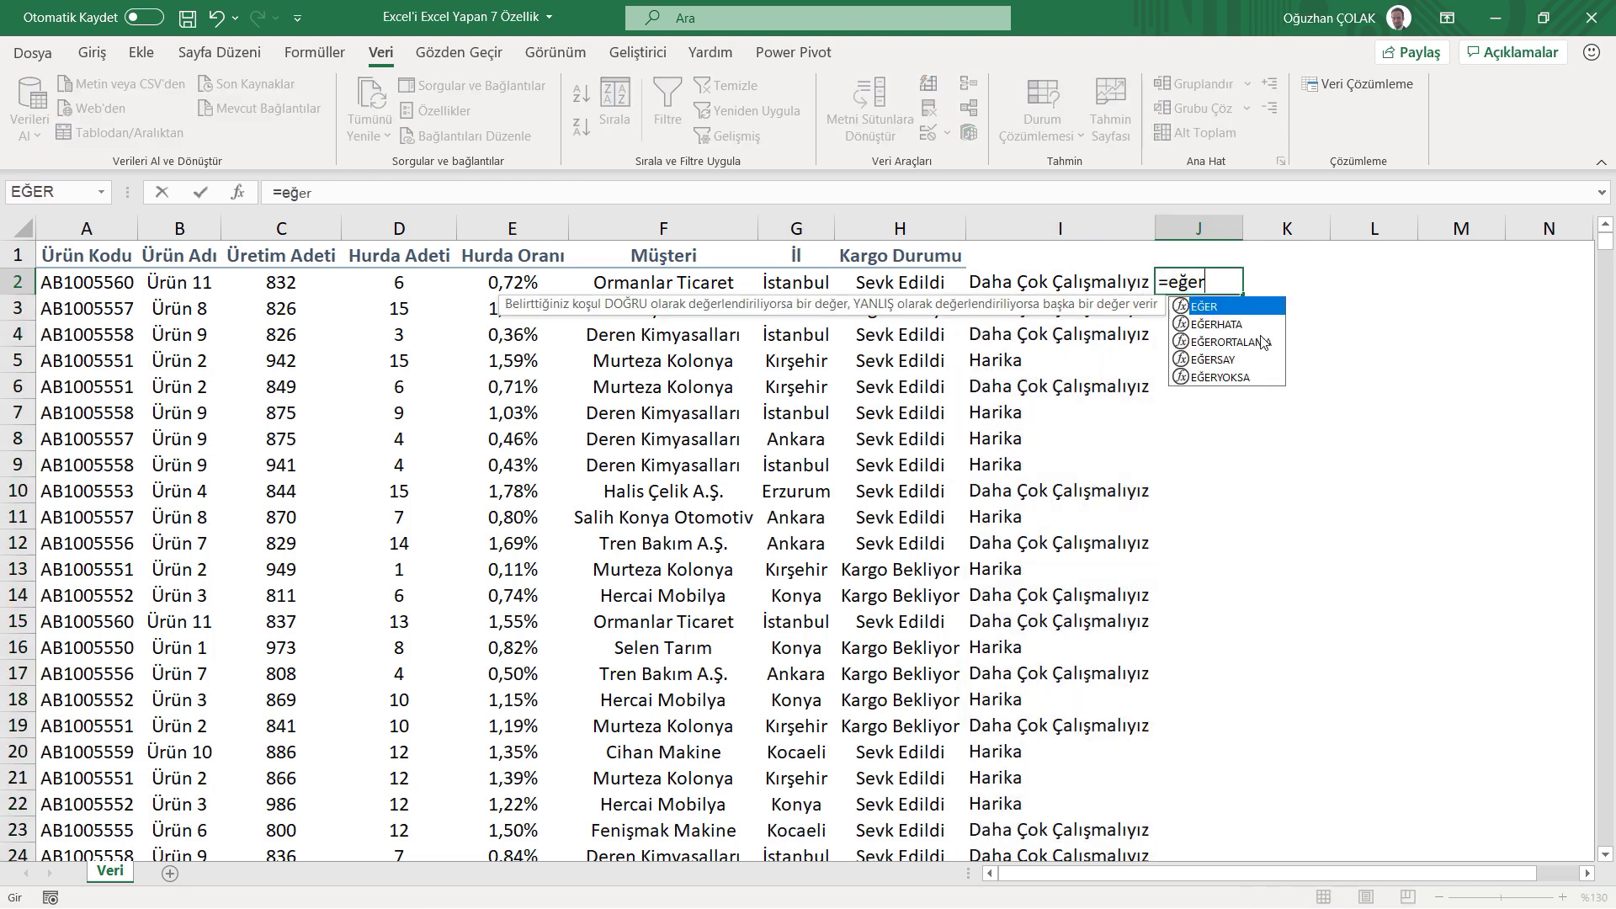
pyautogui.press('Tab')
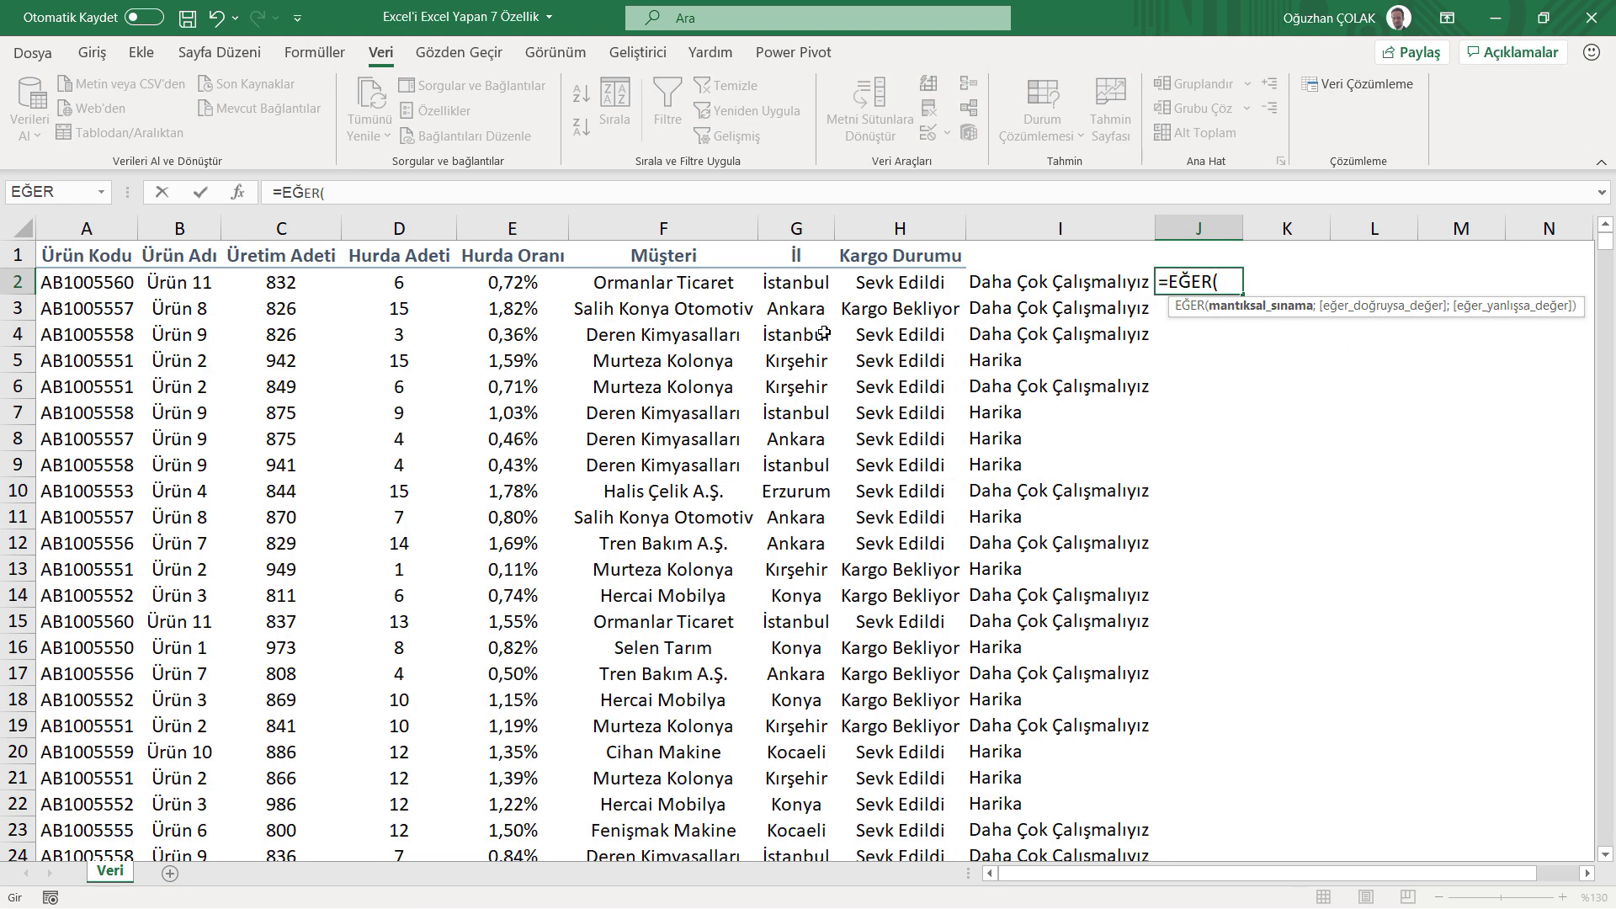
pyautogui.click(811, 286)
pyautogui.write('="İstanbul";"')
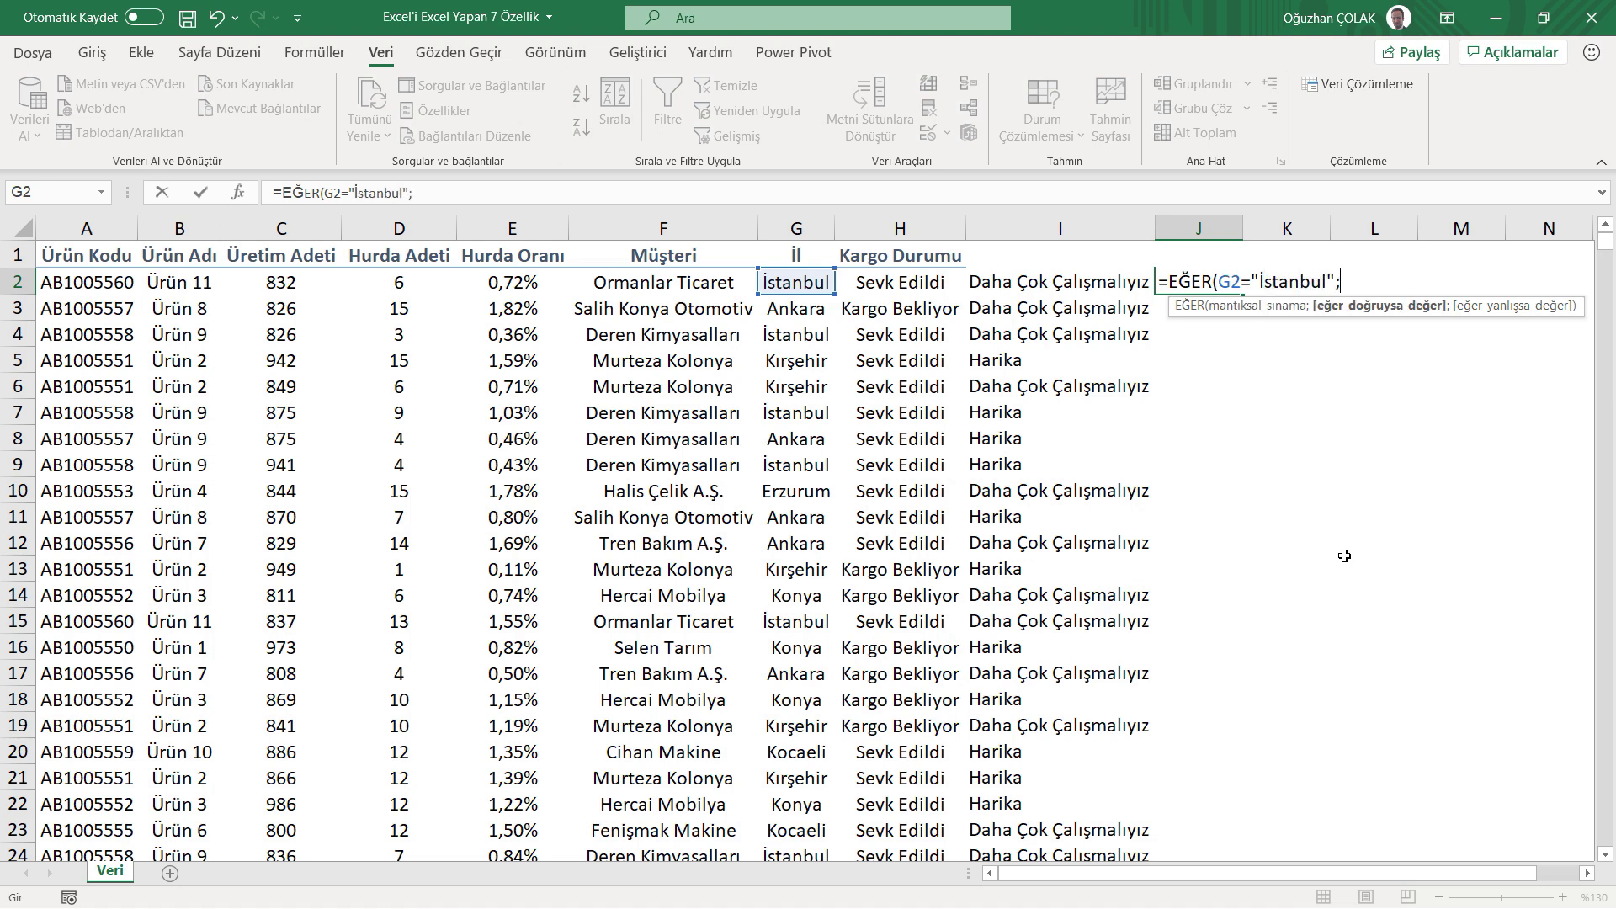
pyautogui.write('Üretim Harika";"')
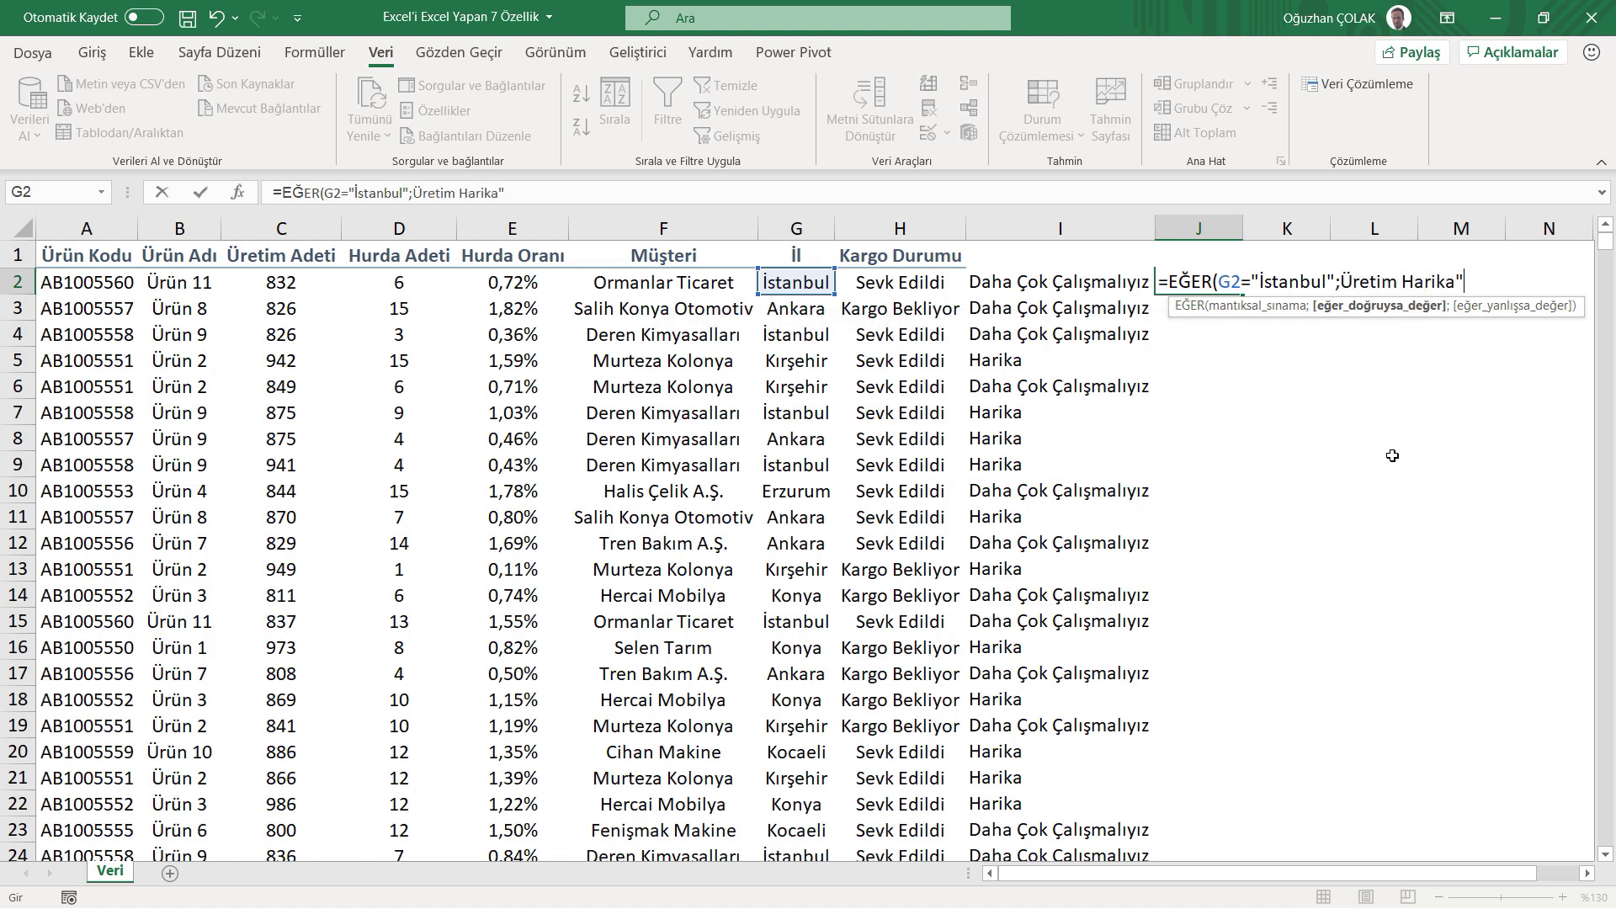
pyautogui.write('Diğerlerine ')
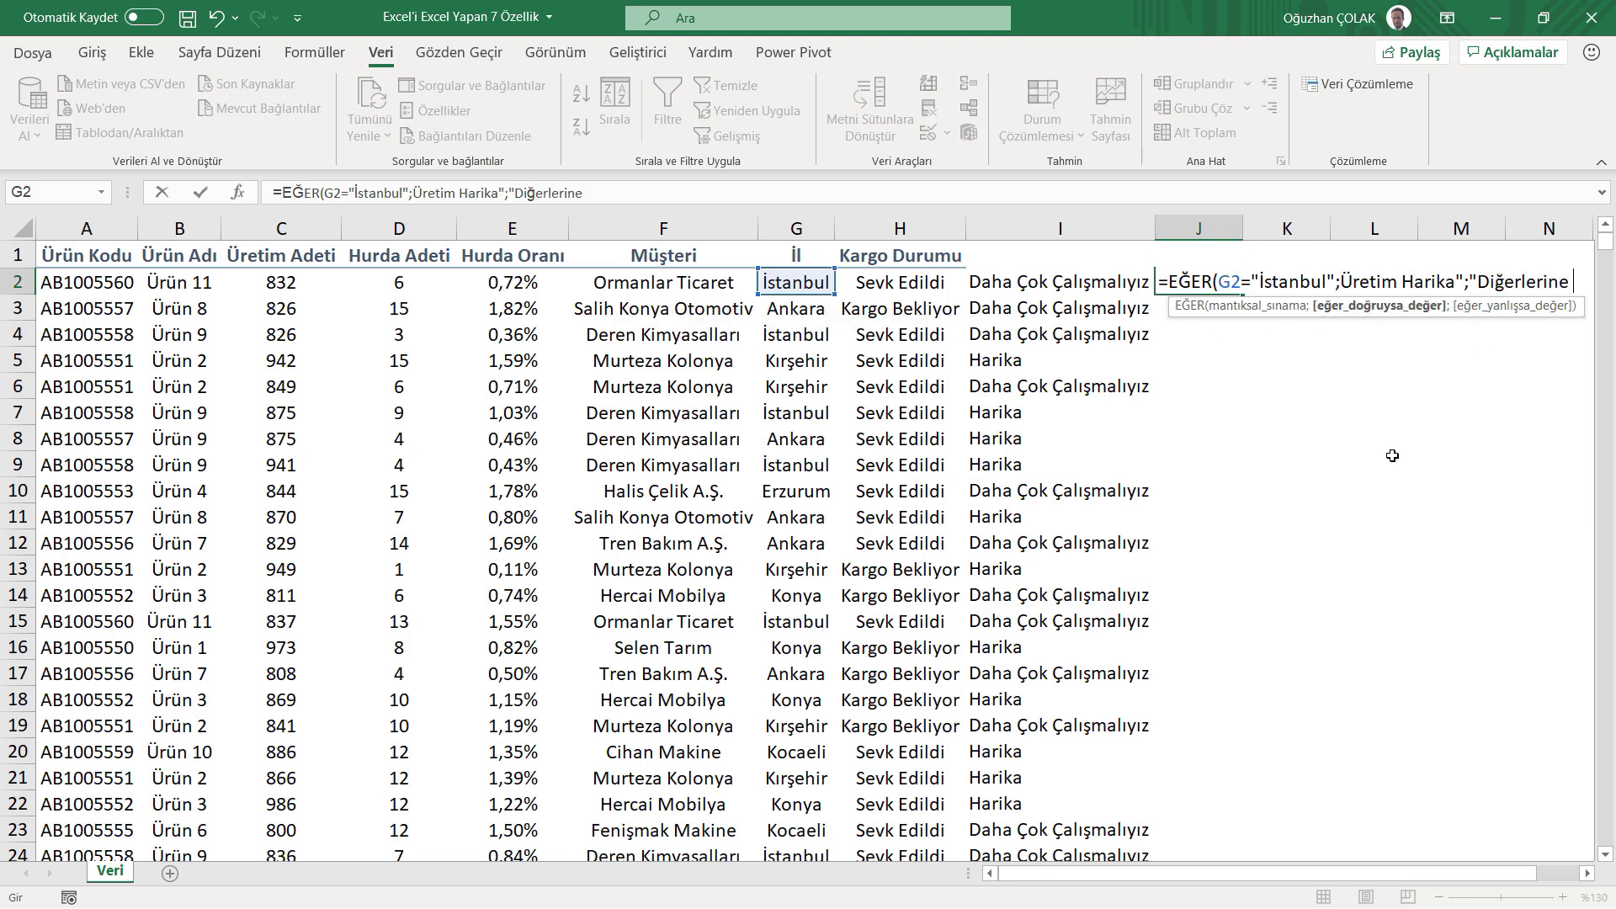
pyautogui.write('Gönder"')
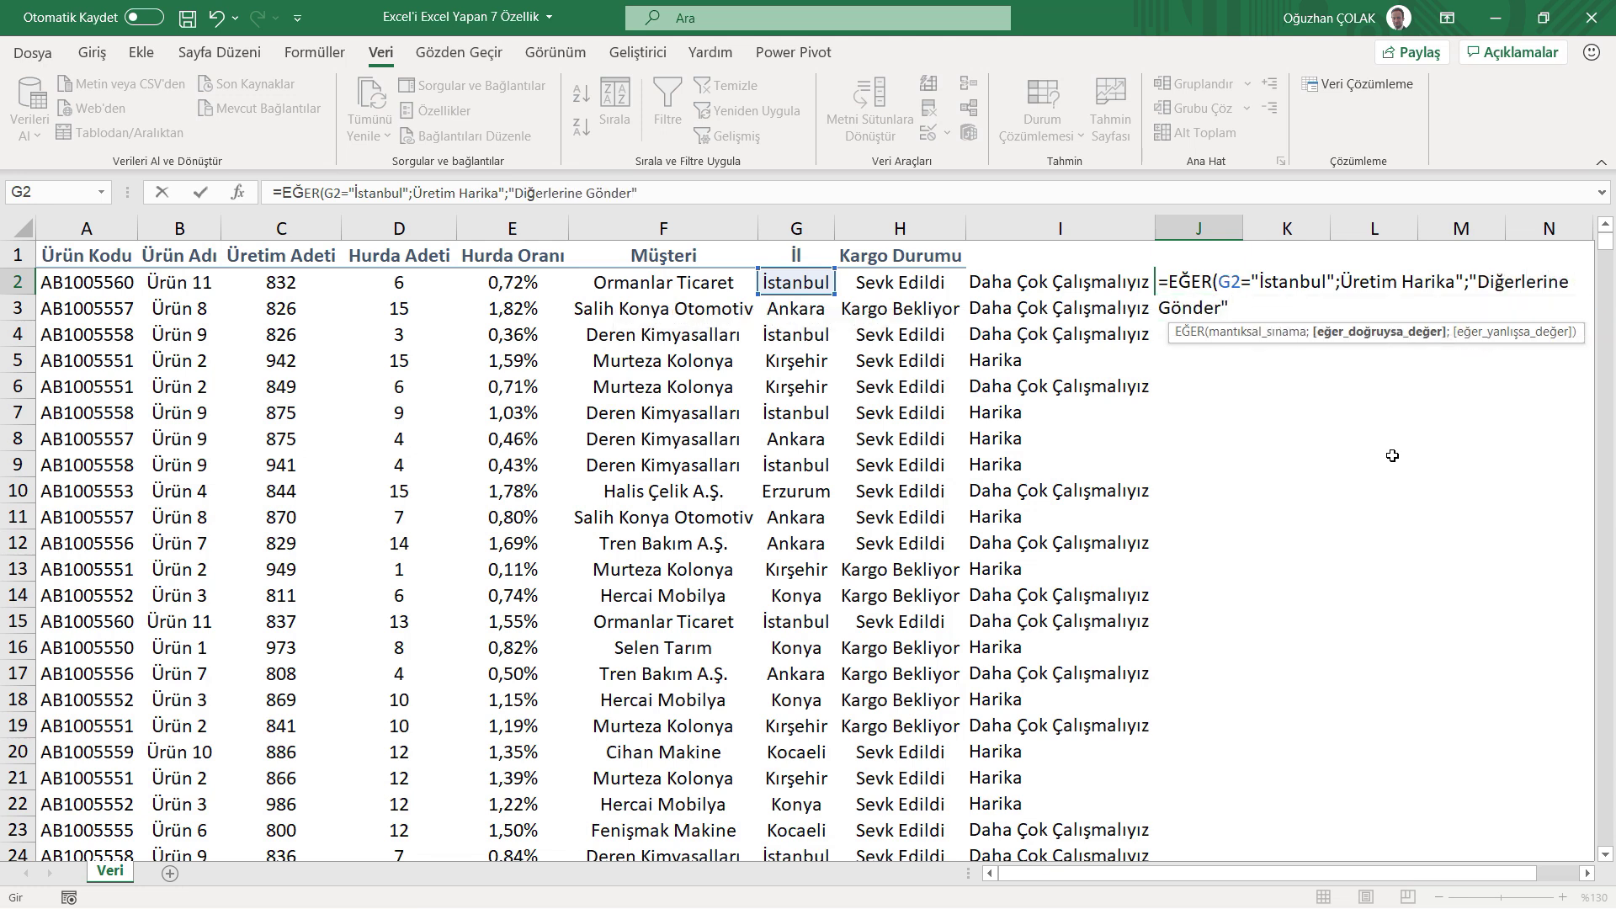
pyautogui.write(')')
pyautogui.click(1347, 282)
pyautogui.write('"')
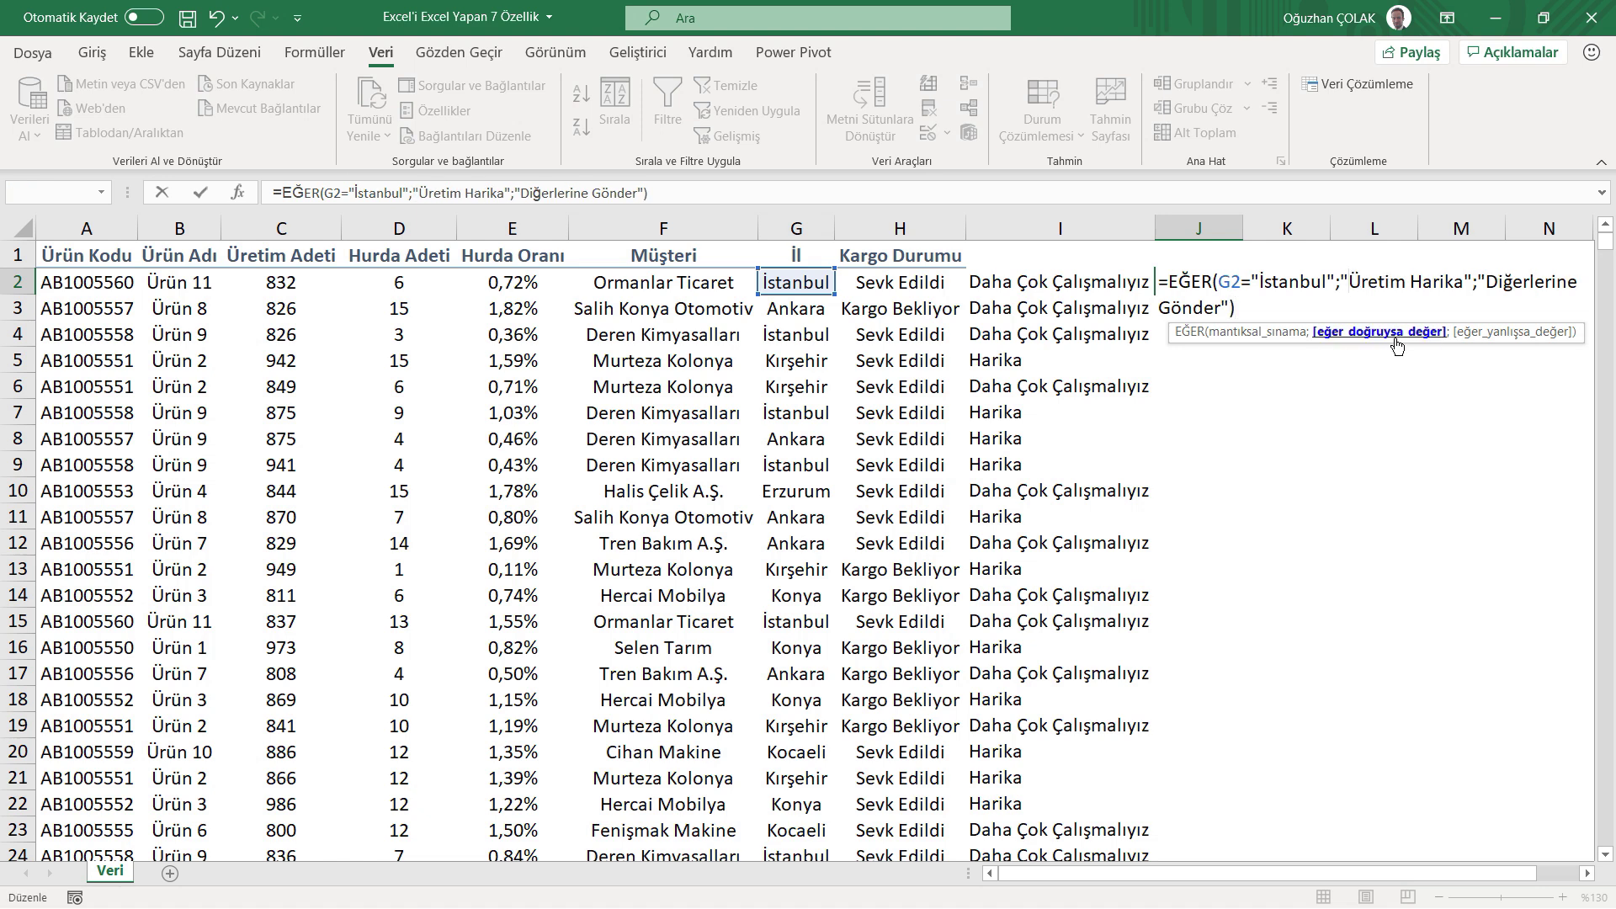
pyautogui.press('Return')
pyautogui.click(1252, 284)
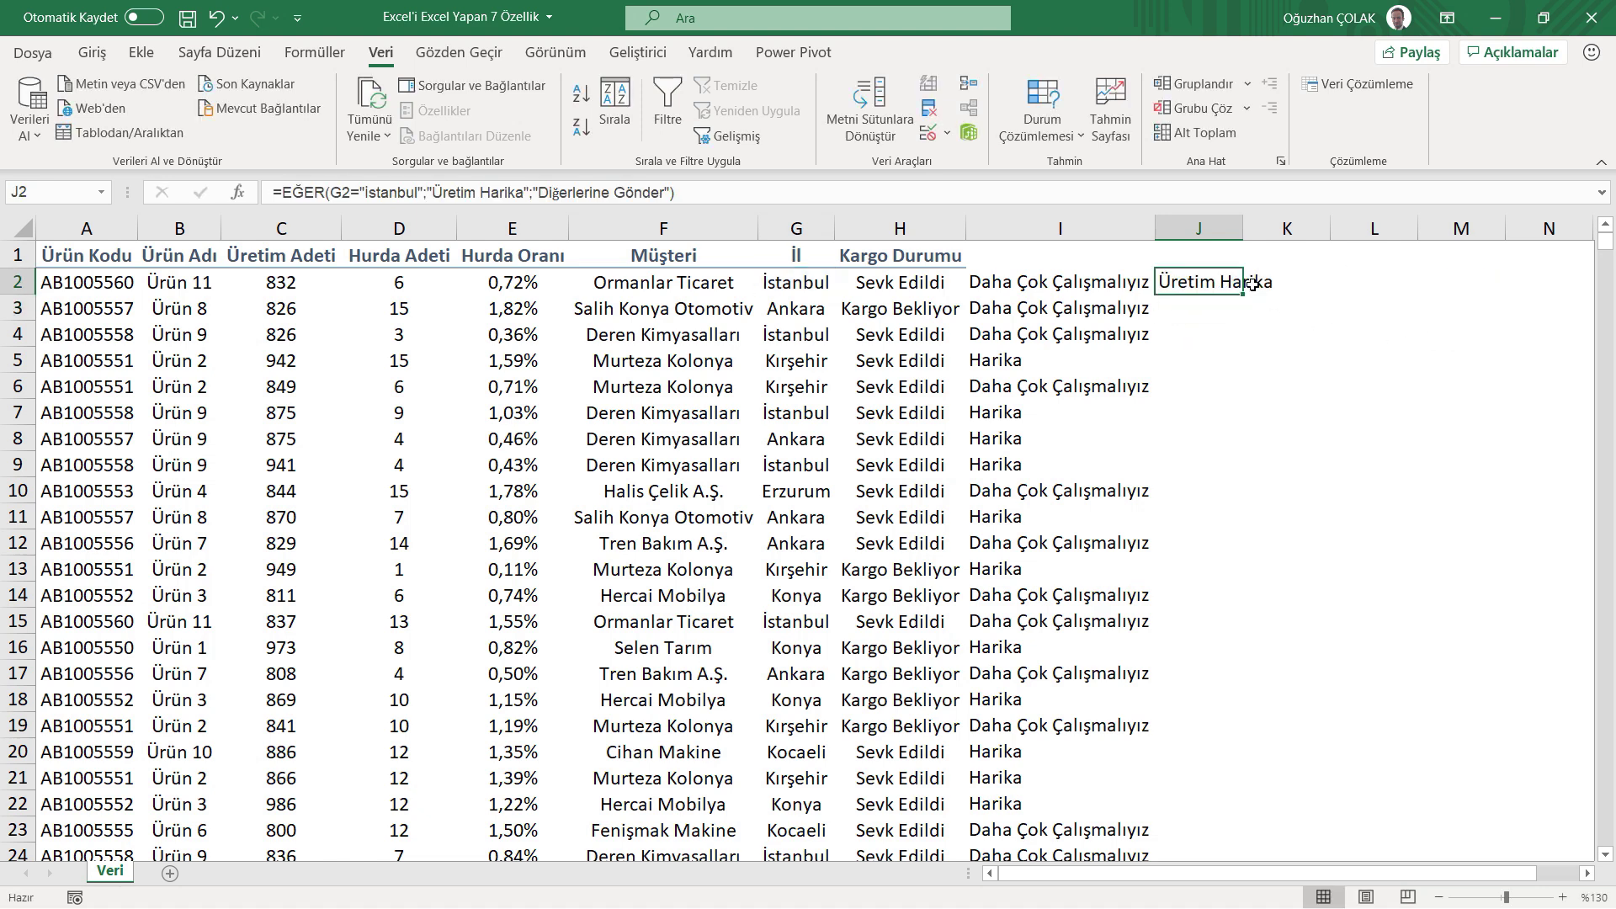
# Fill the J2 formula down column J and auto-fit the column width.
pyautogui.doubleClick(1243, 228)
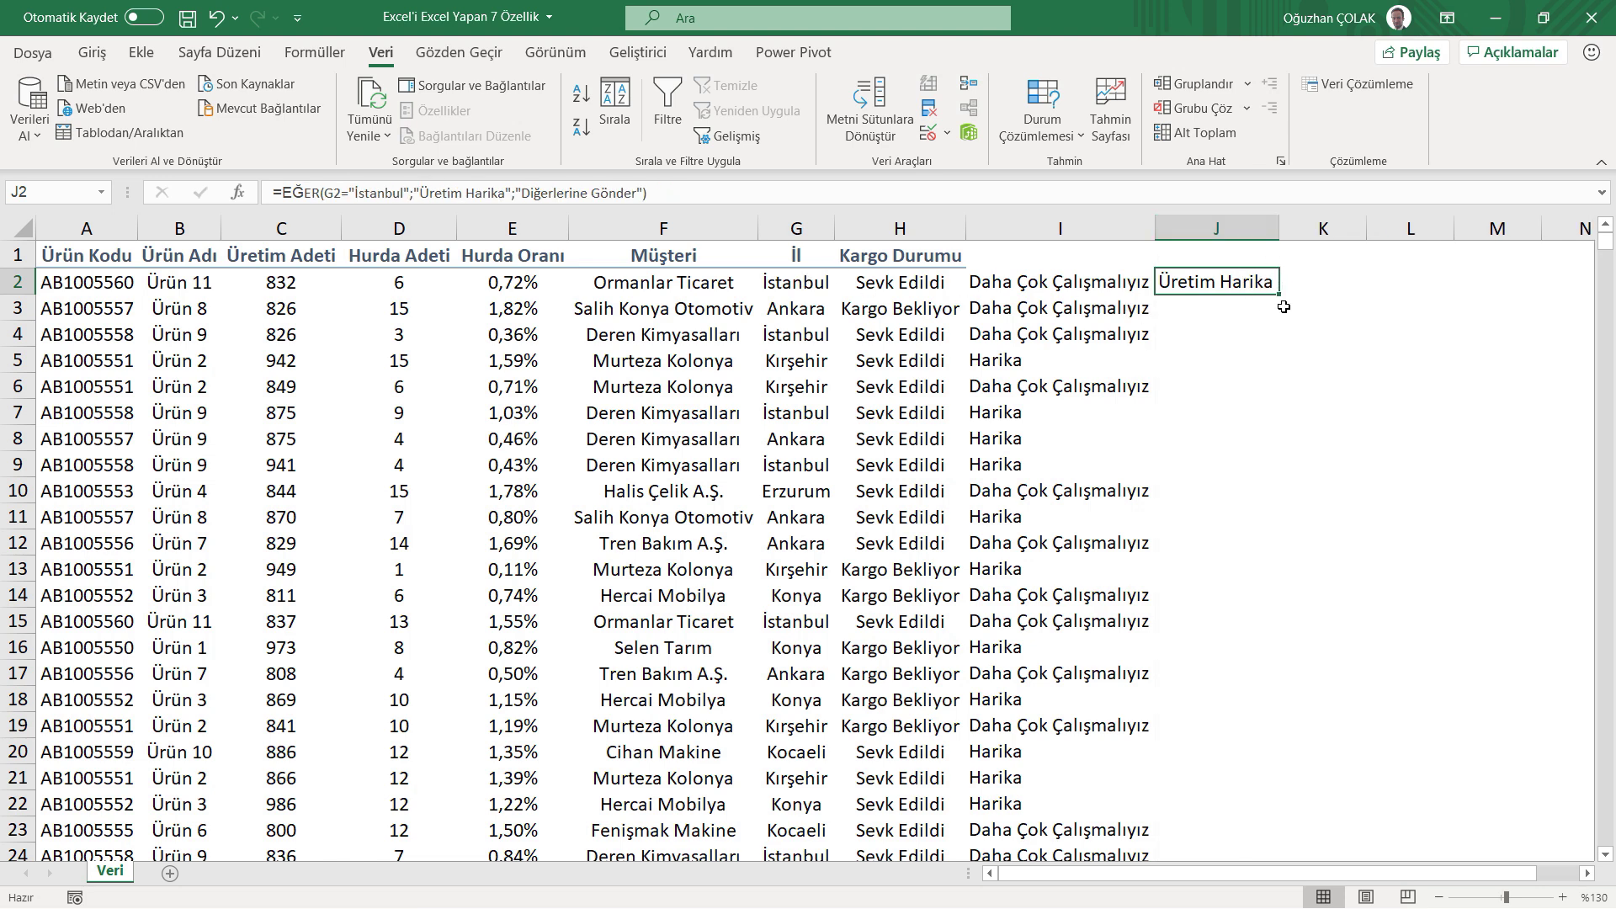
pyautogui.doubleClick(1281, 291)
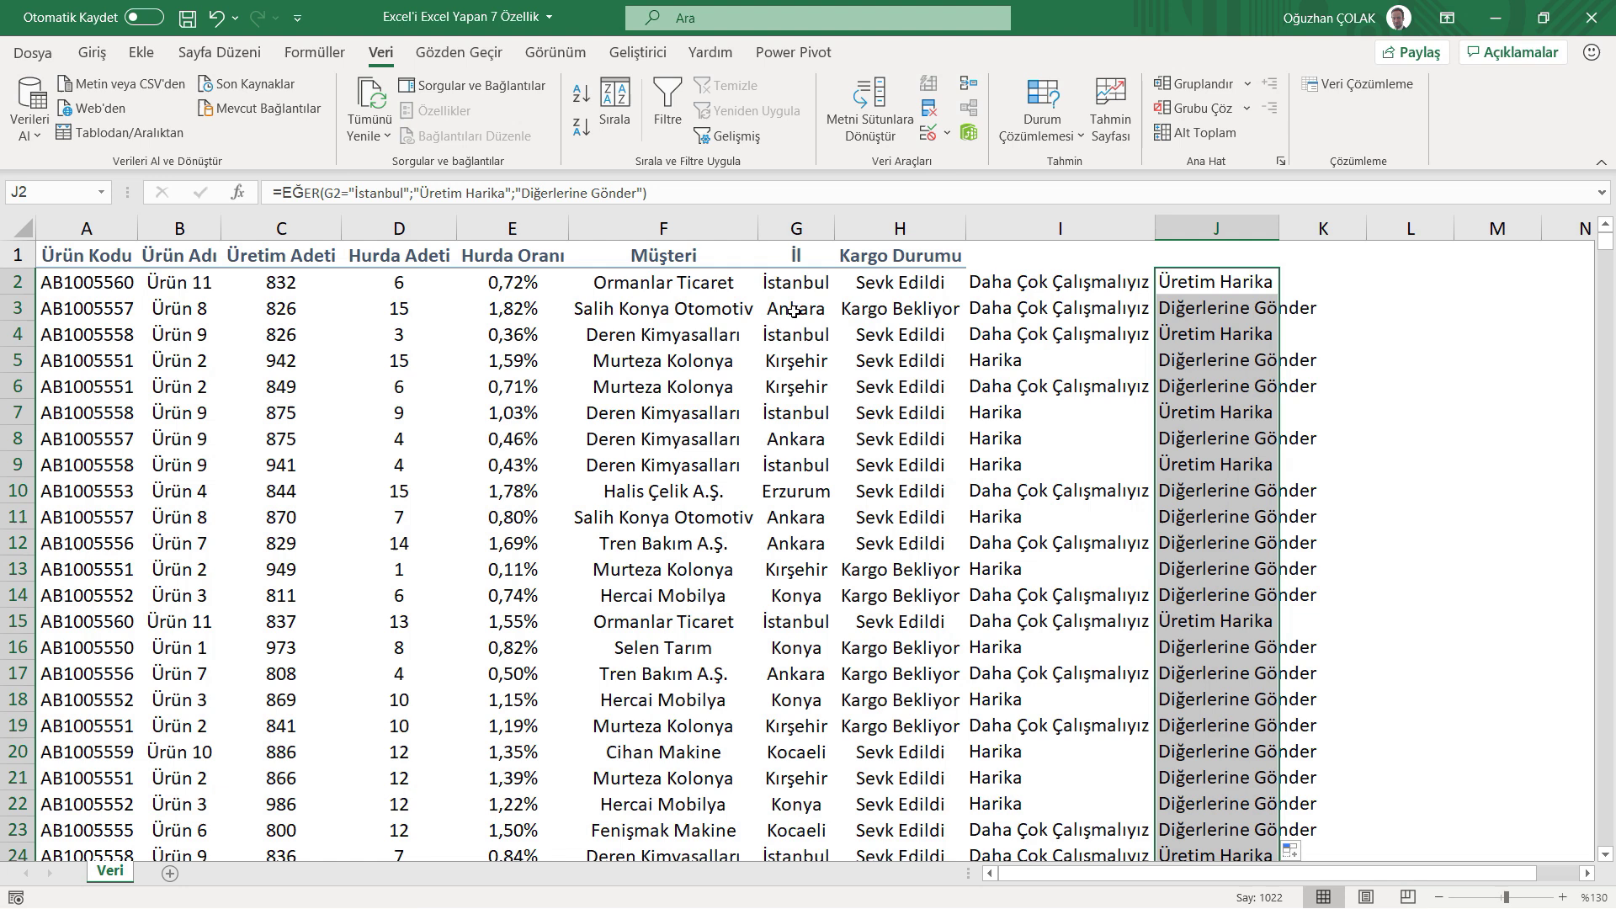
pyautogui.click(1207, 308)
pyautogui.doubleClick(1280, 228)
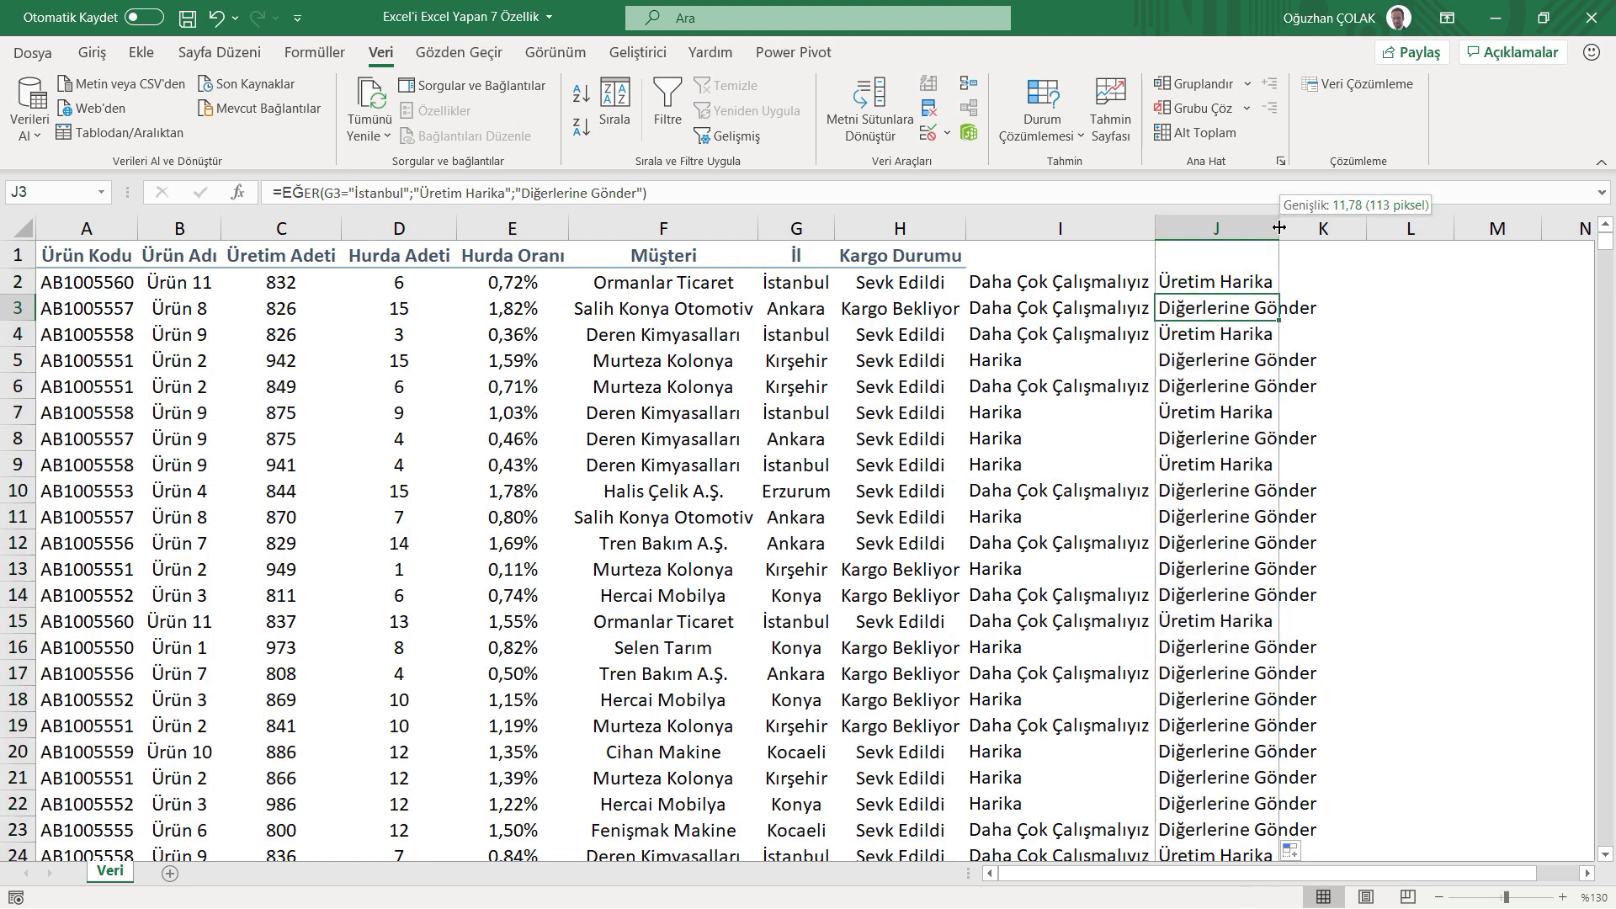
pyautogui.click(1229, 285)
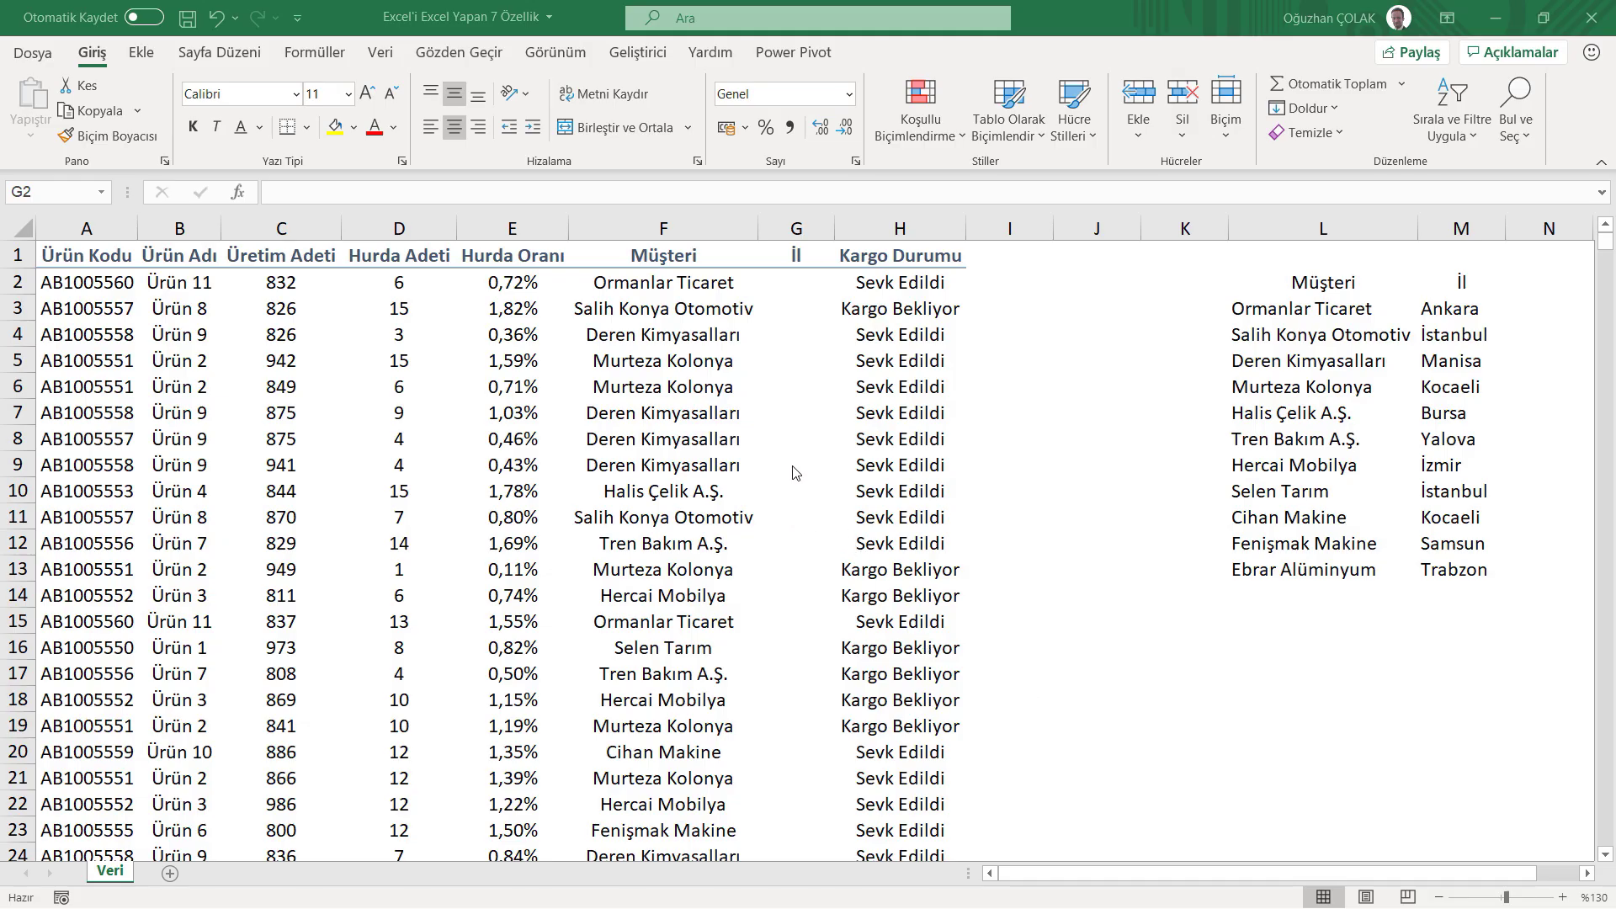
# Enter a DÜŞEYARA in G2 looking up F2 in the absolute $L$3:$M$13 customer–city table.
pyautogui.click(806, 292)
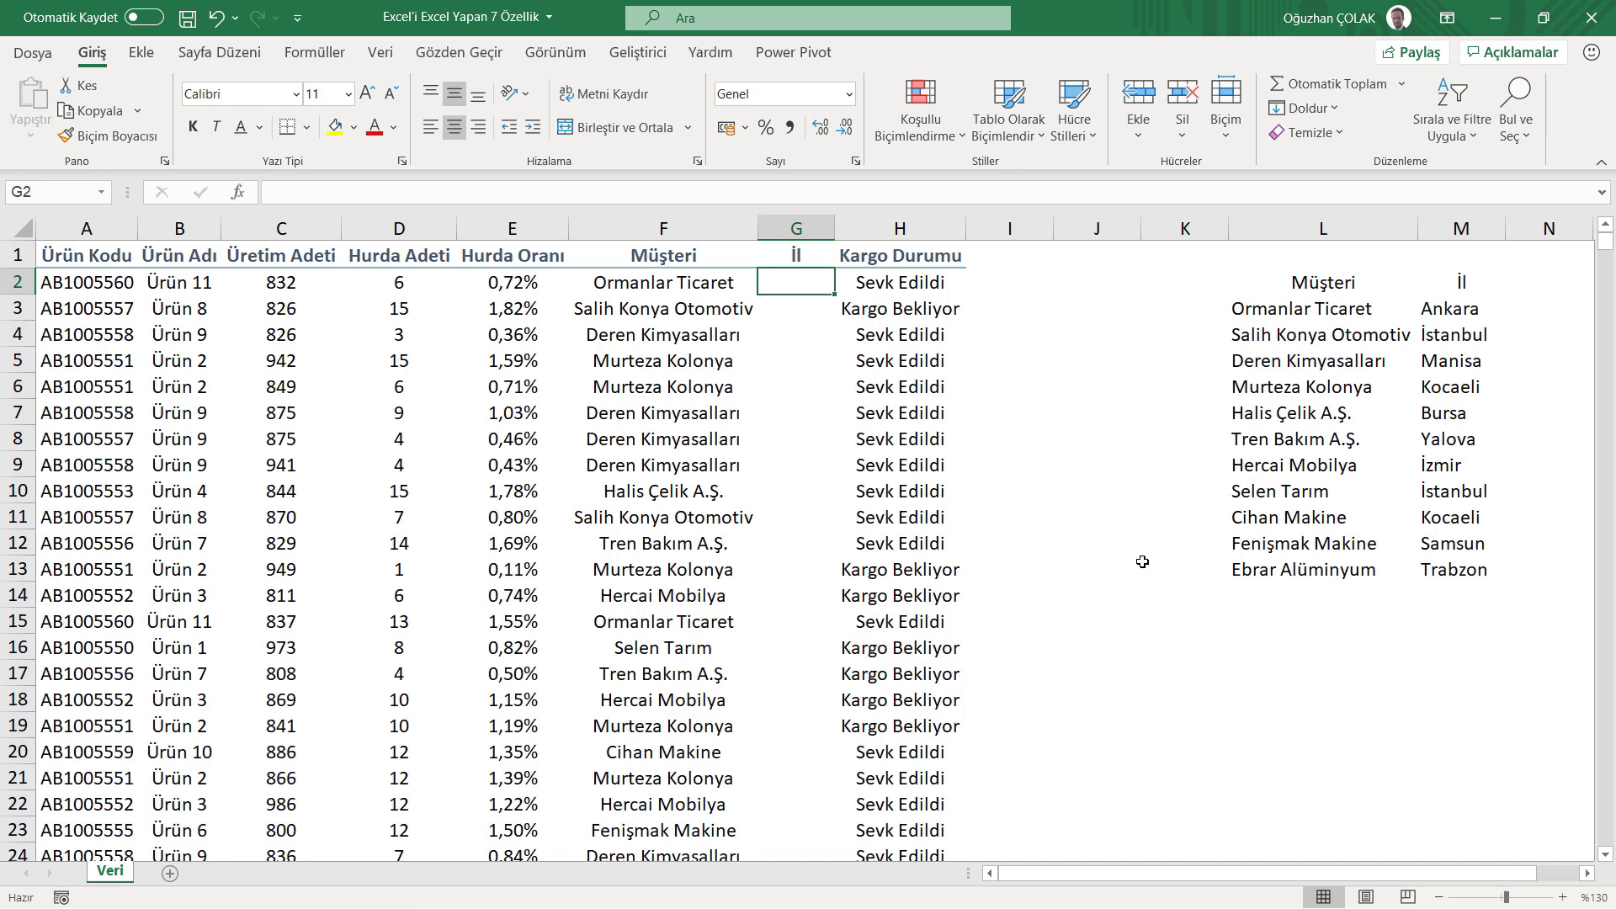
pyautogui.write('=düşeyara')
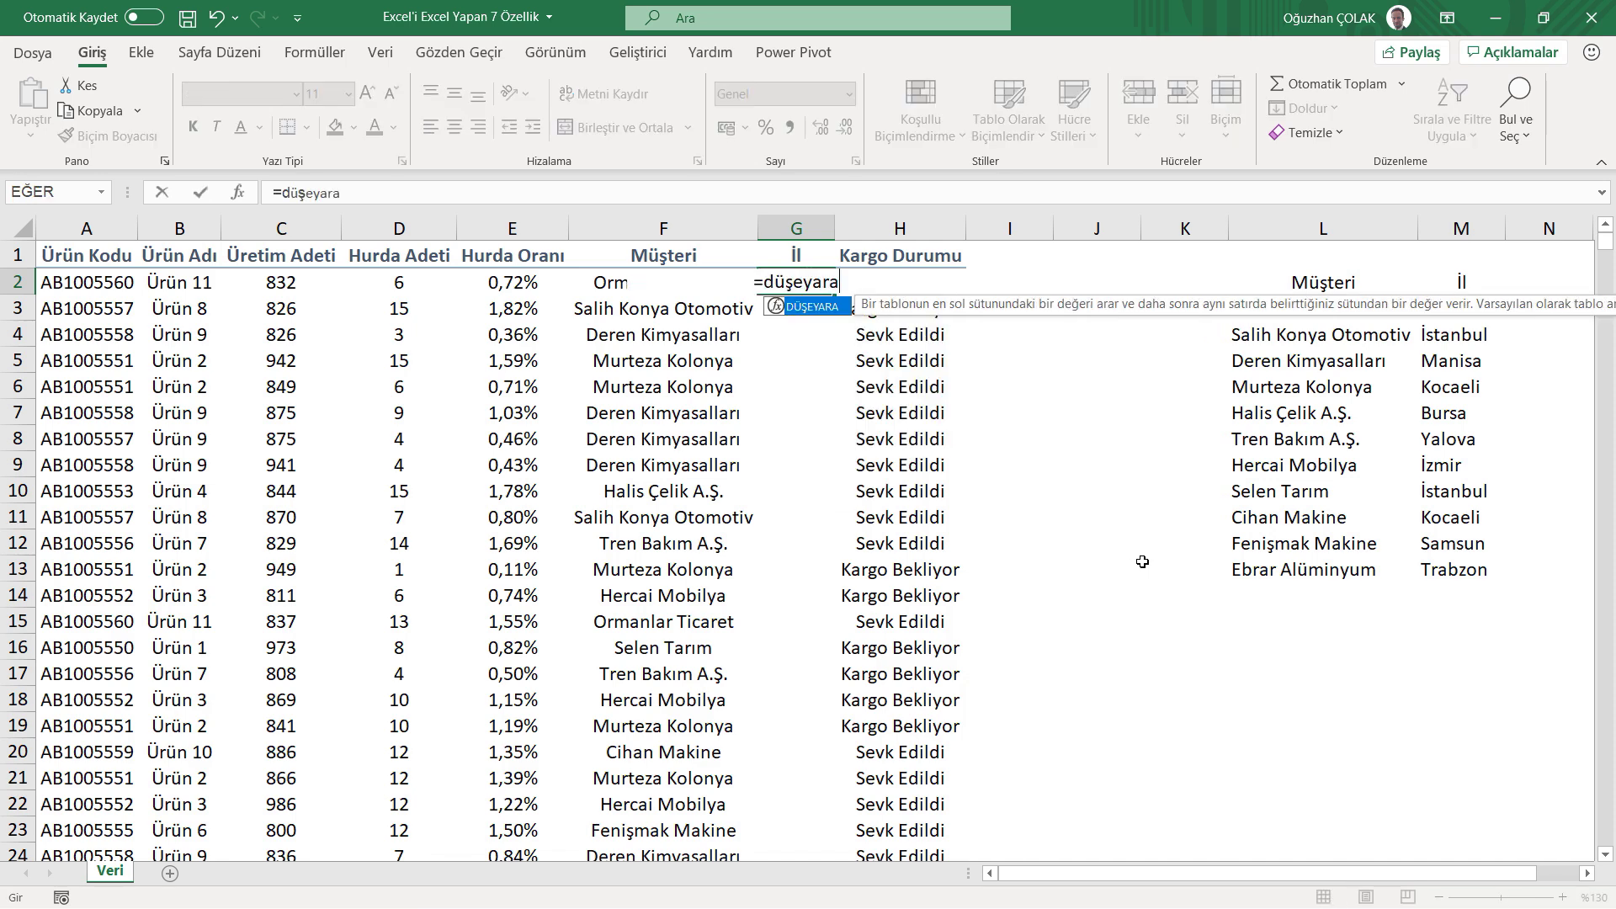
pyautogui.press('Tab')
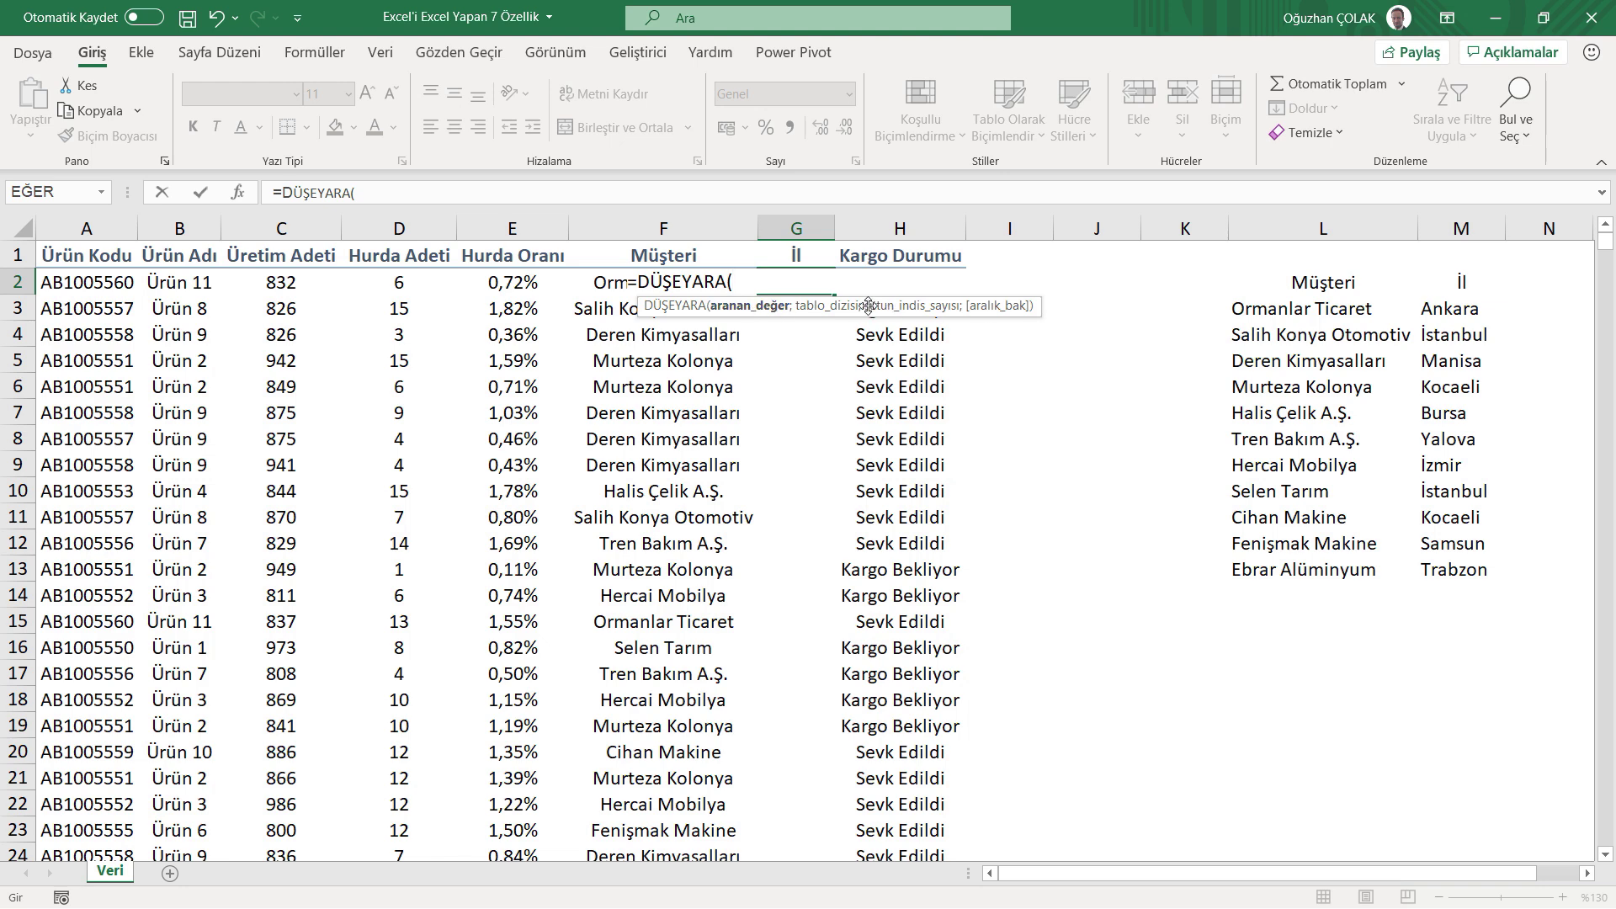
pyautogui.click(606, 277)
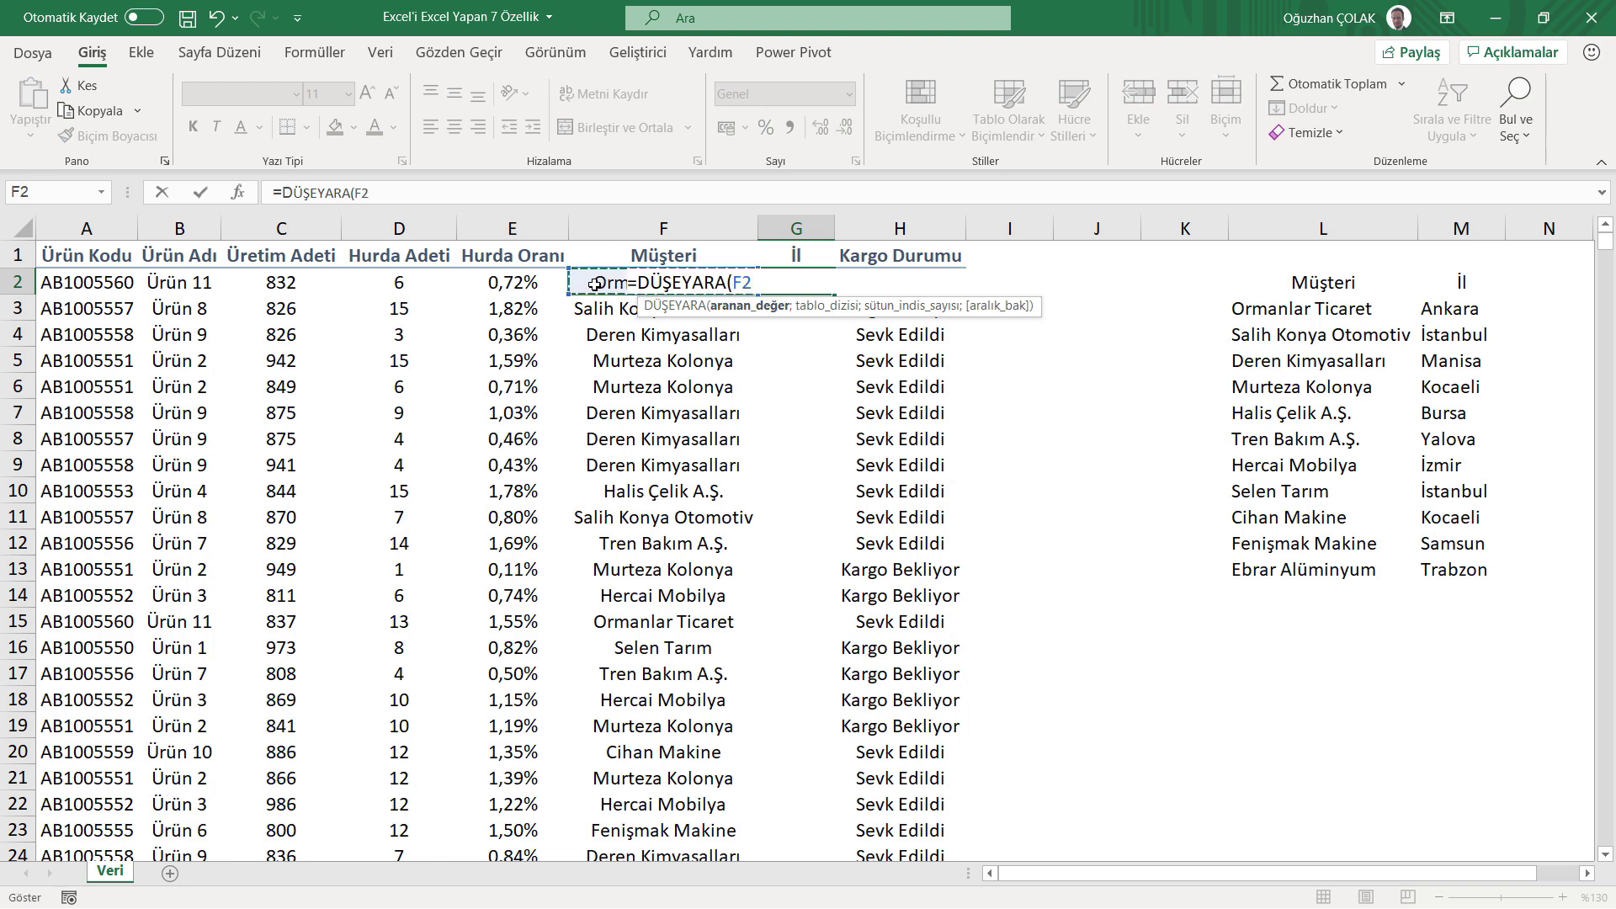
pyautogui.write(';')
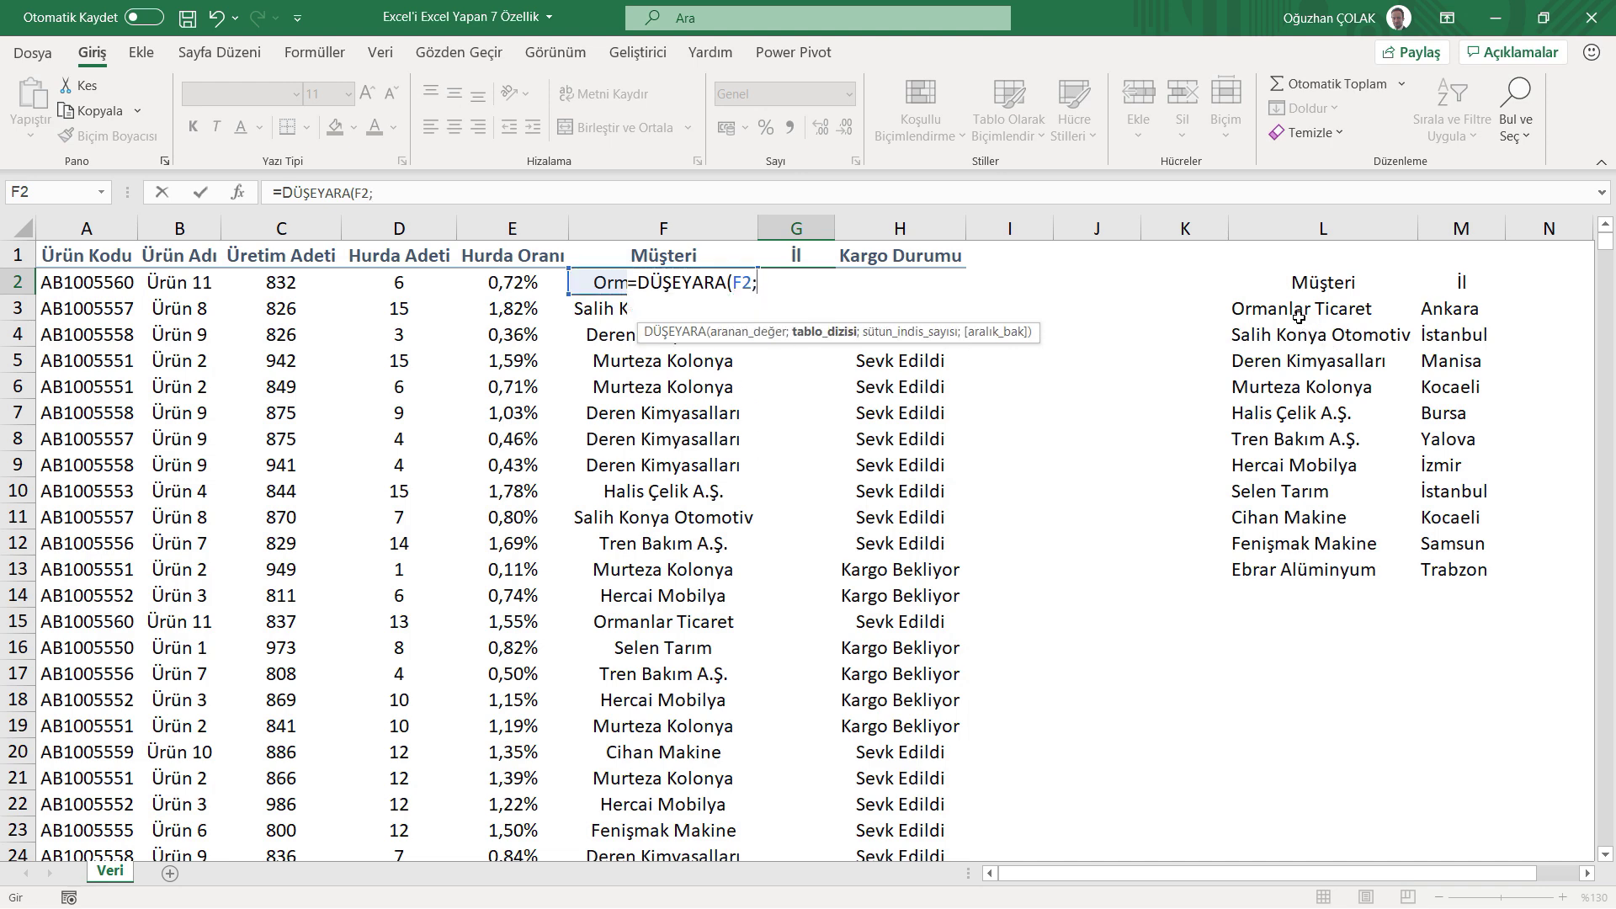
pyautogui.moveTo(1278, 310); pyautogui.dragTo(1464, 565)
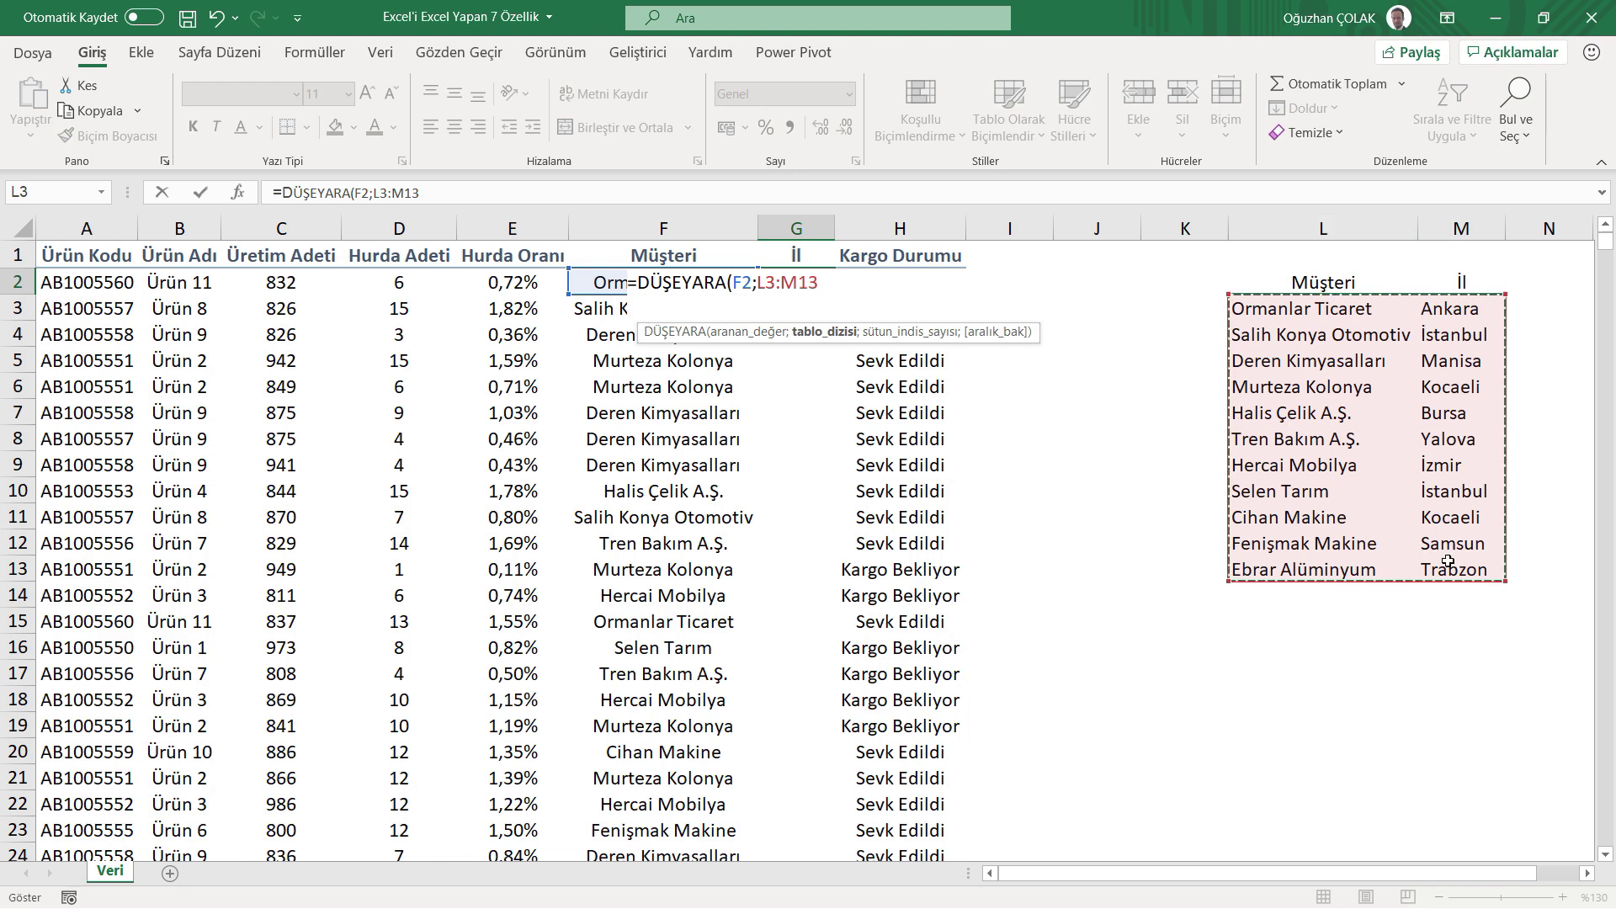
pyautogui.press('F4')
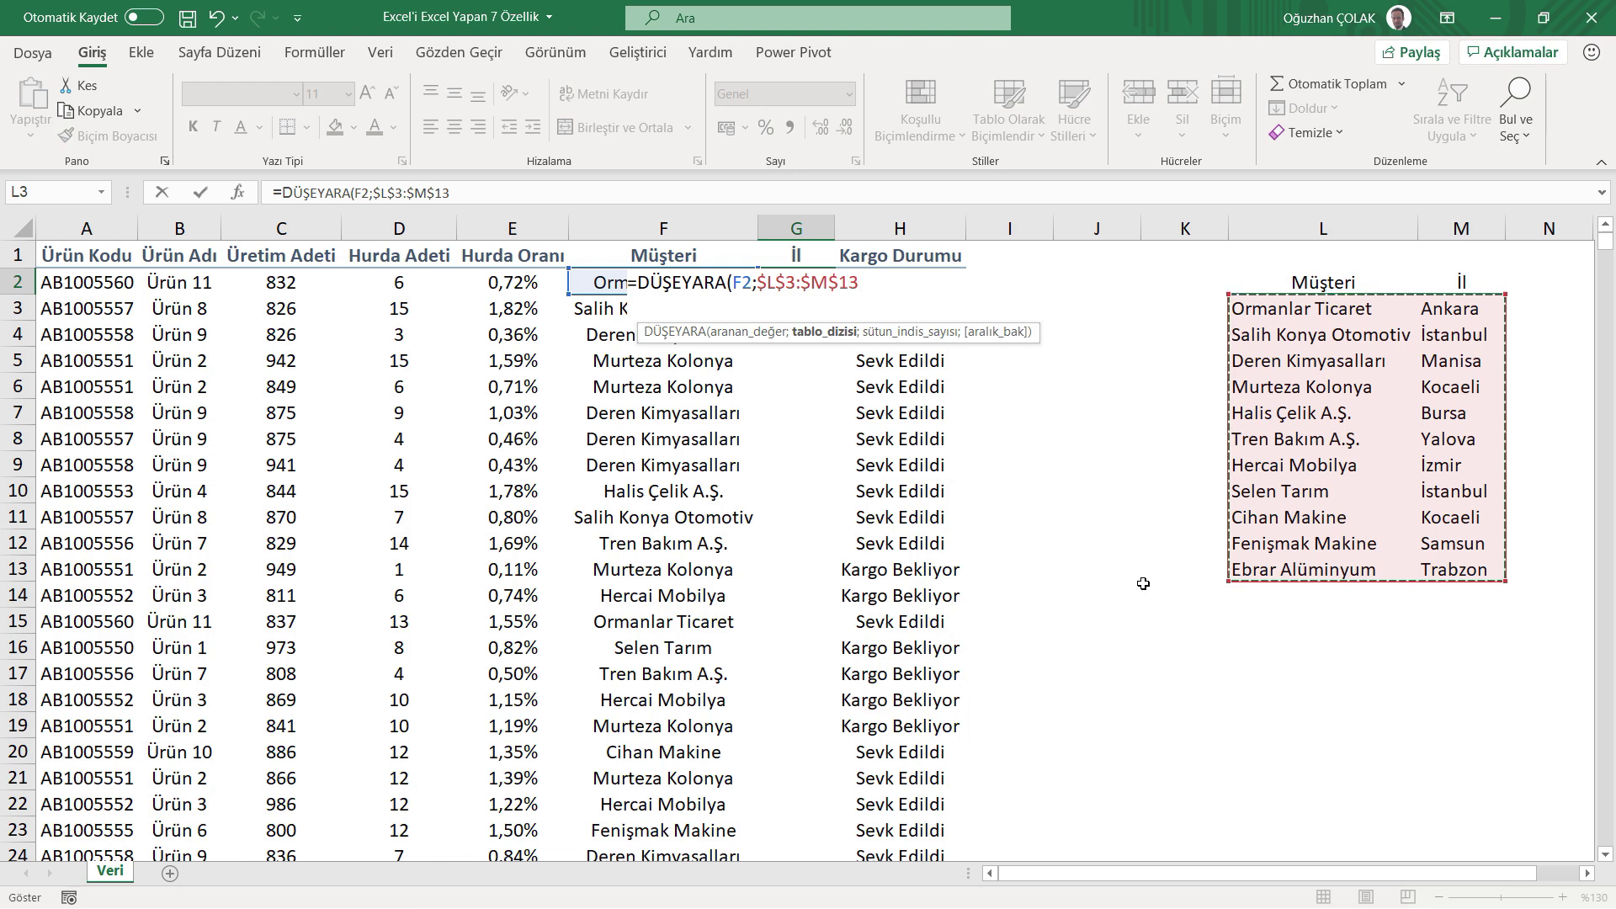
pyautogui.write(';2')
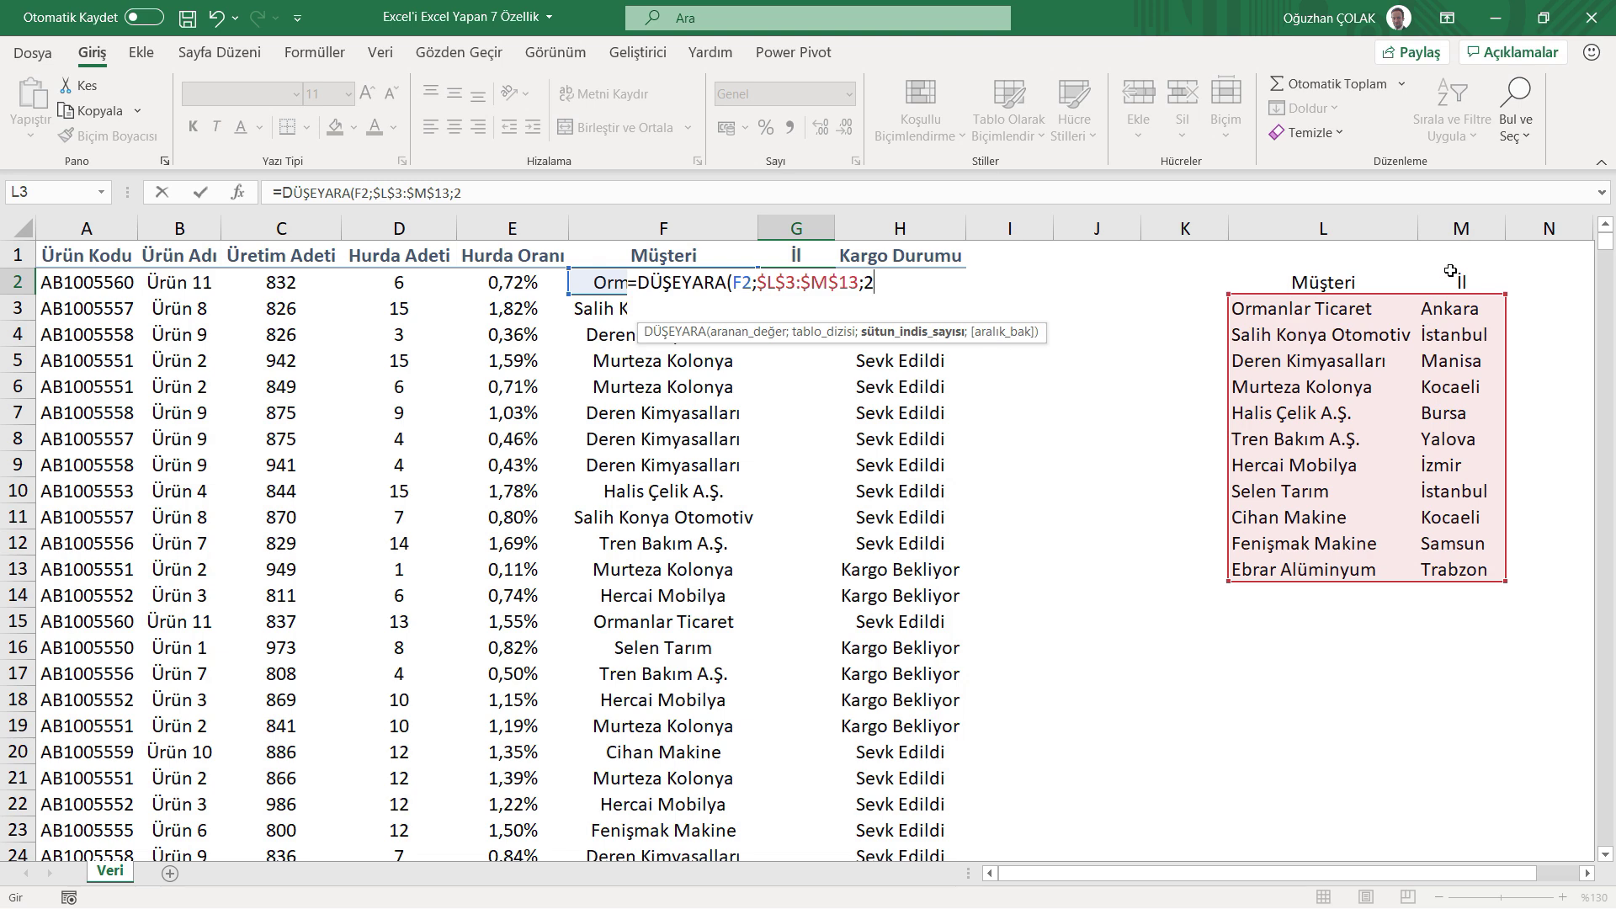
pyautogui.write(';')
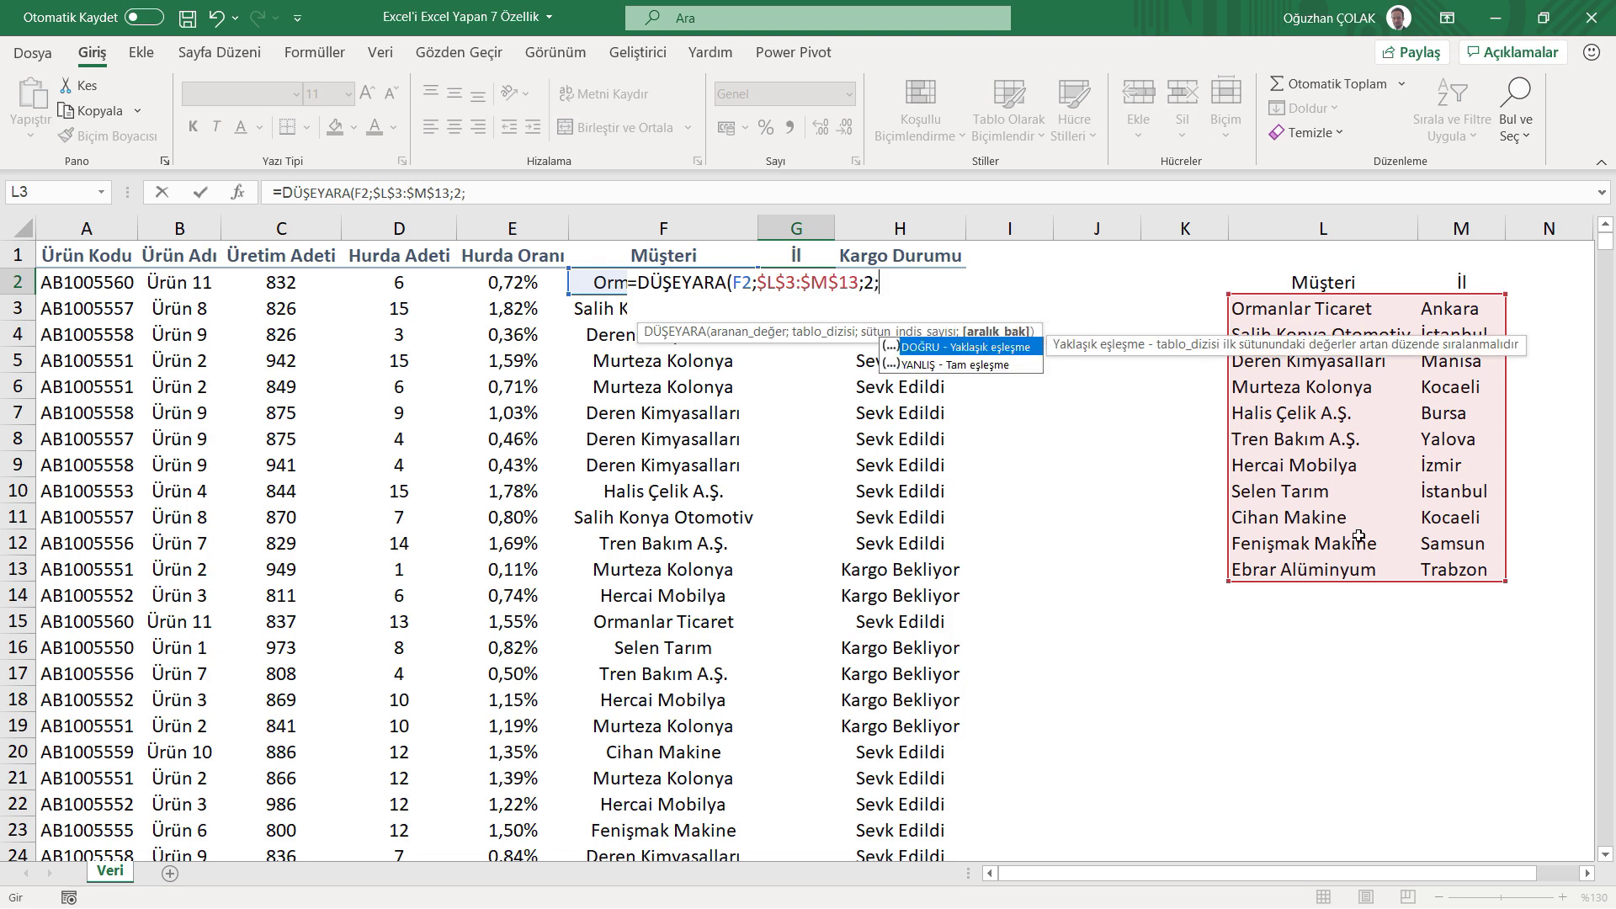
pyautogui.doubleClick(994, 368)
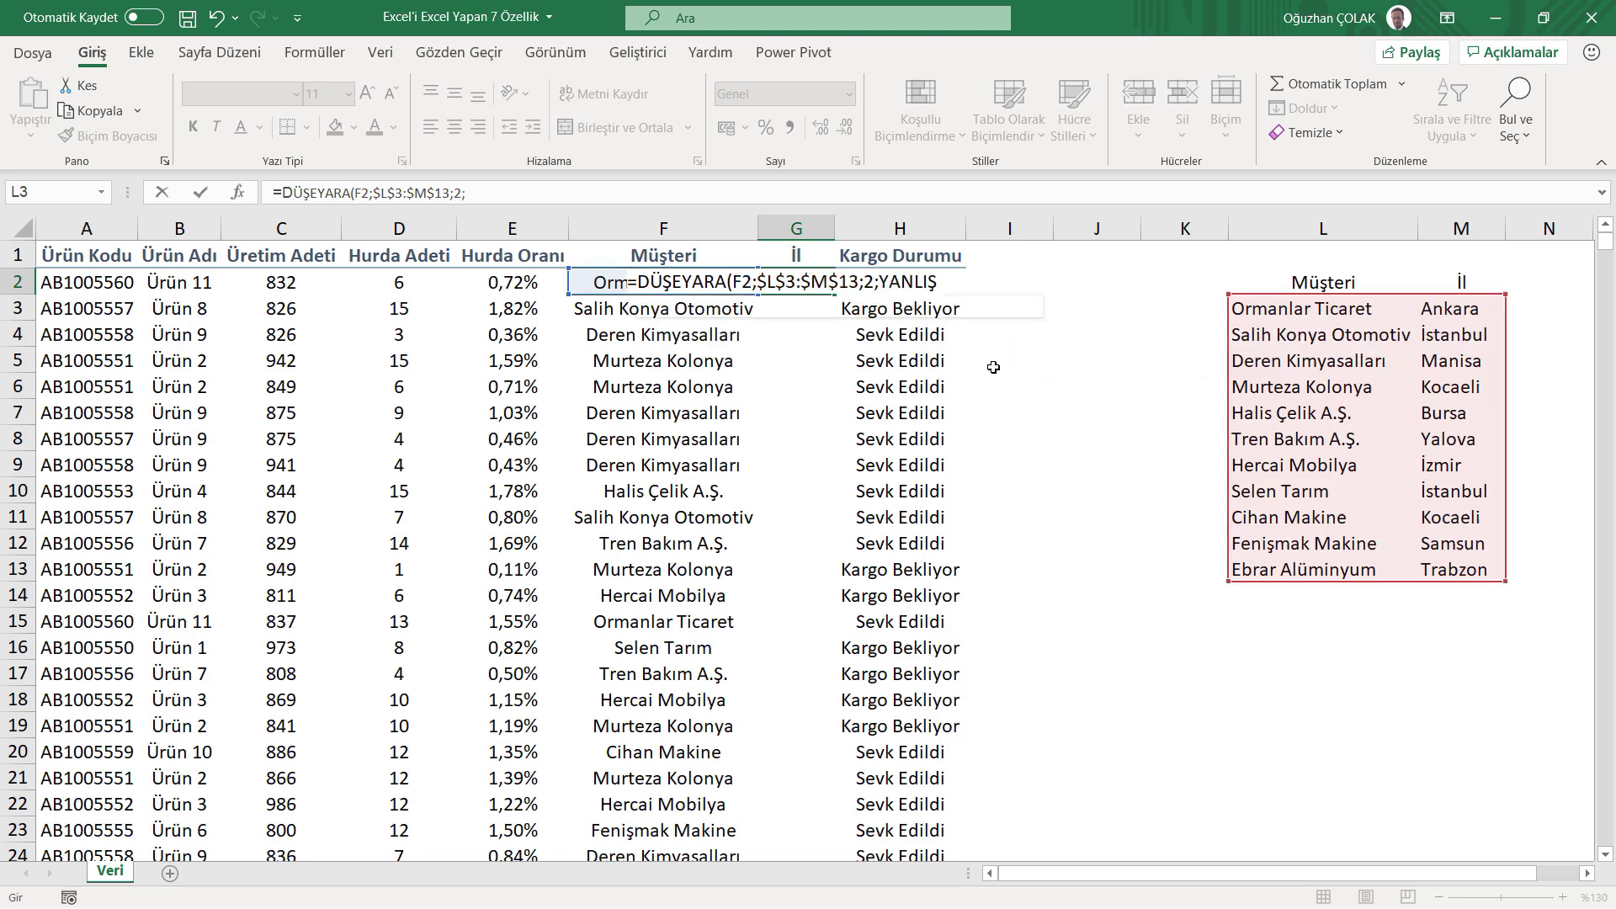
pyautogui.write(')')
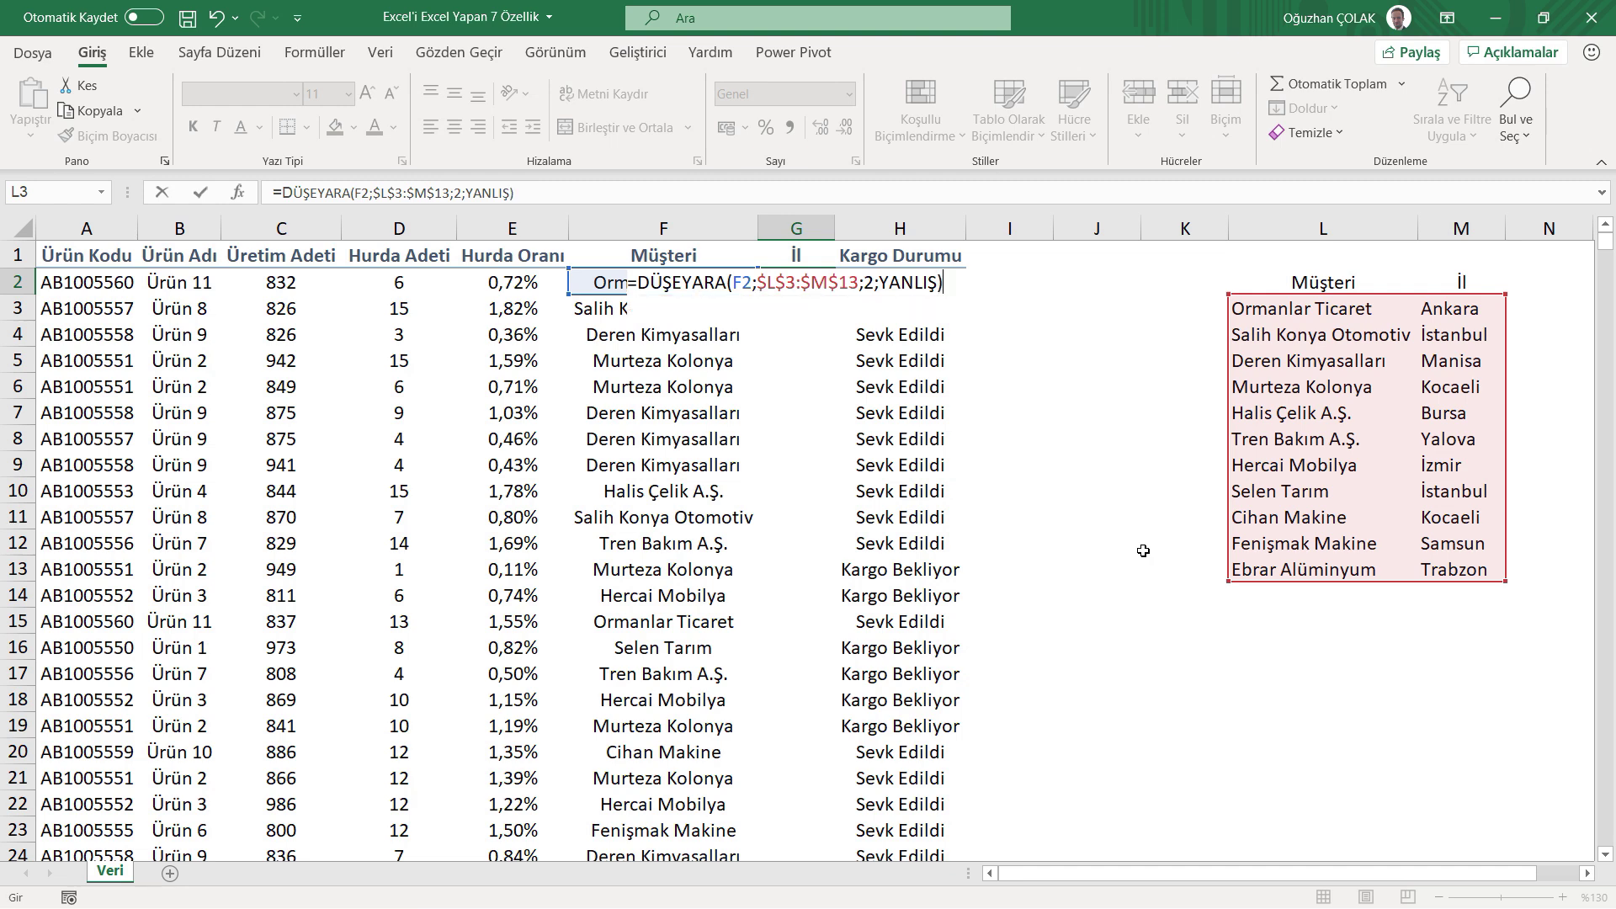
pyautogui.press('Return')
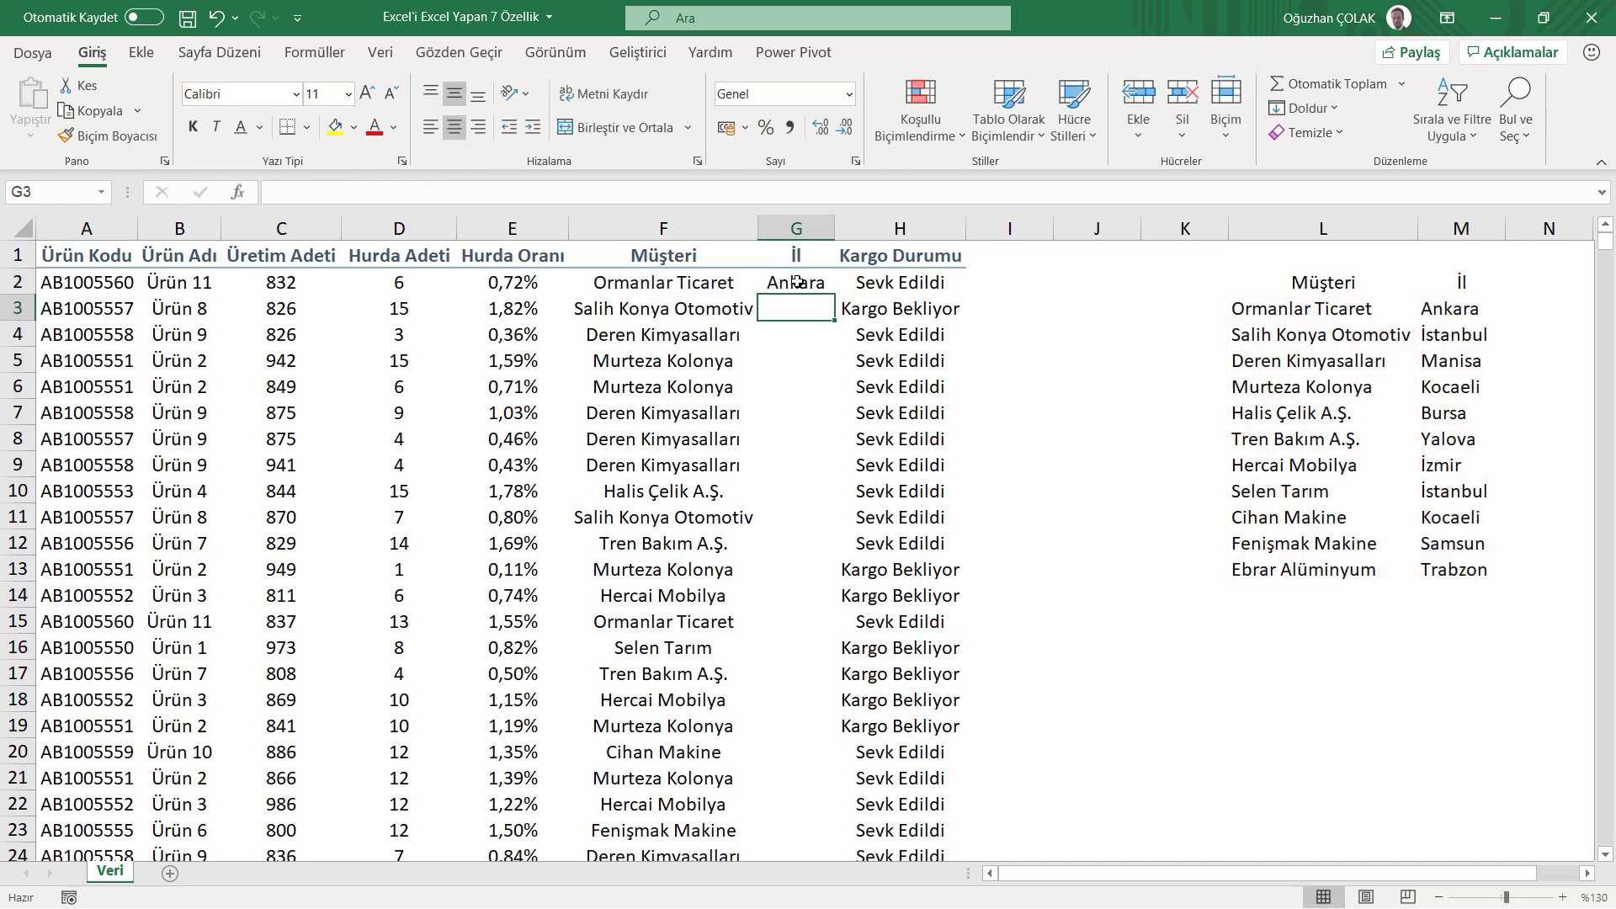
# Correct the G2 lookup to column index 2 with YANLIŞ, then copy it down column G.
pyautogui.click(798, 282)
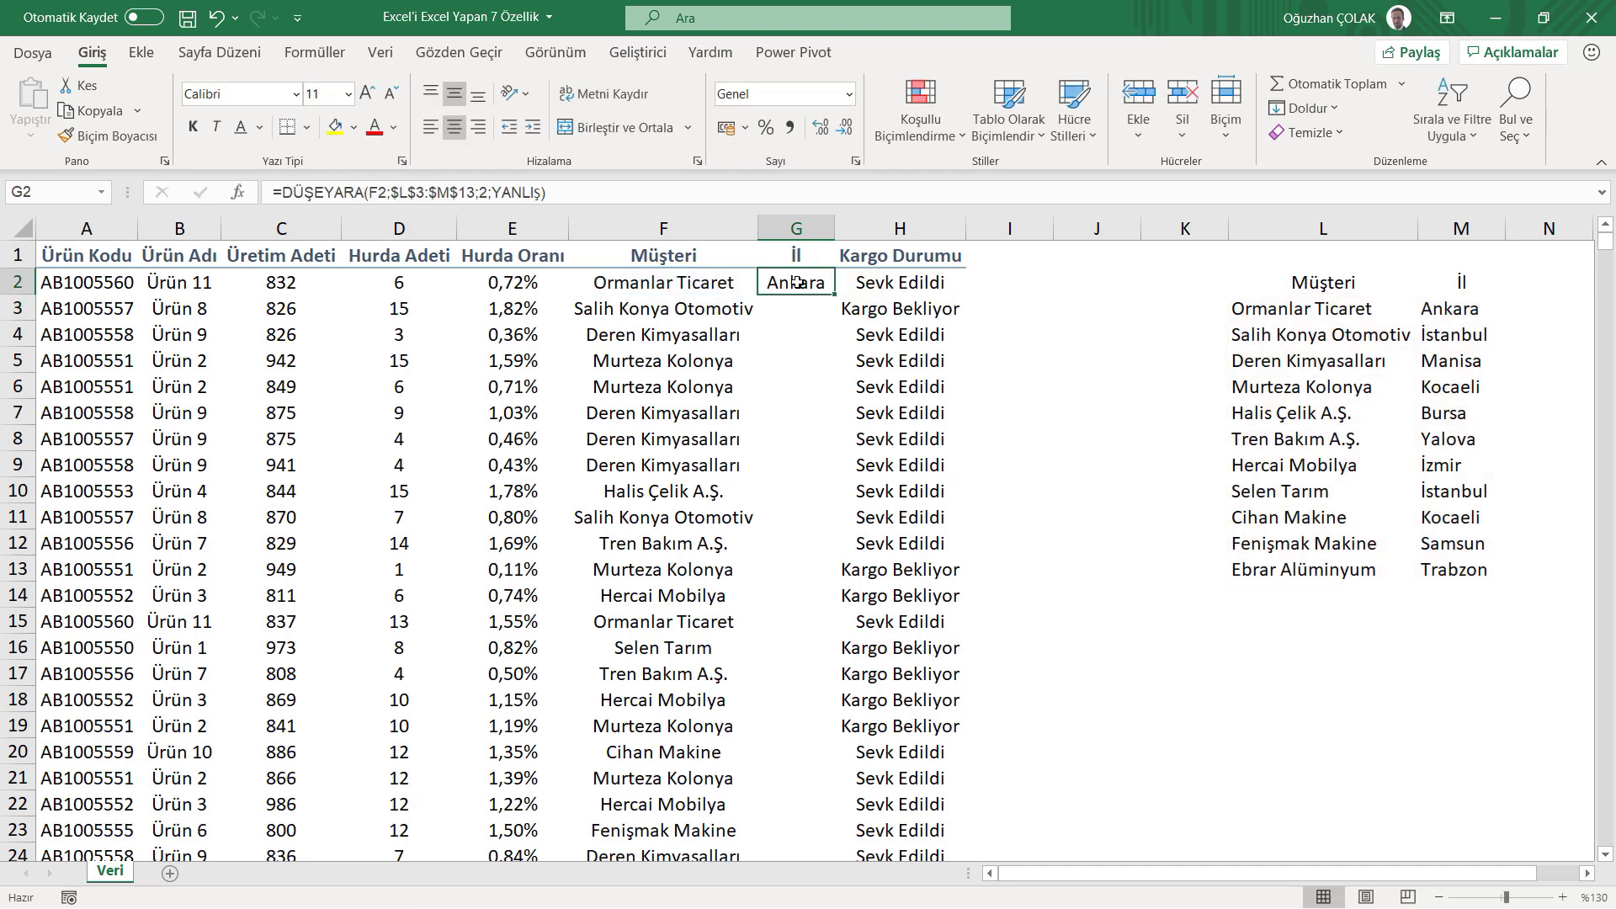
pyautogui.click(488, 193)
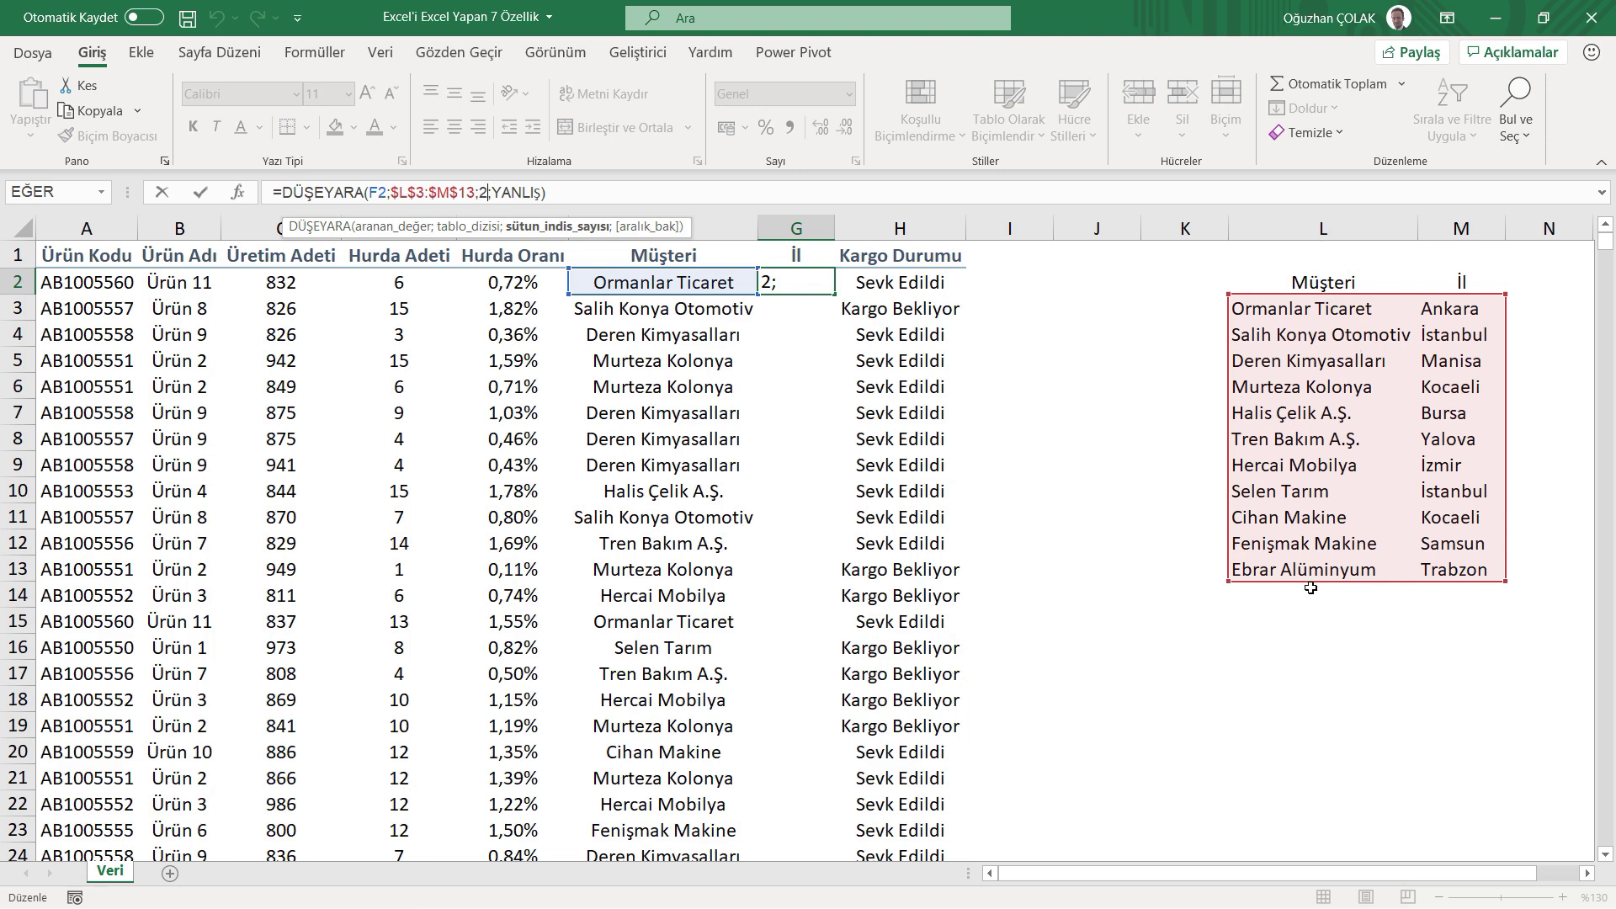
pyautogui.press('Return')
pyautogui.click(826, 287)
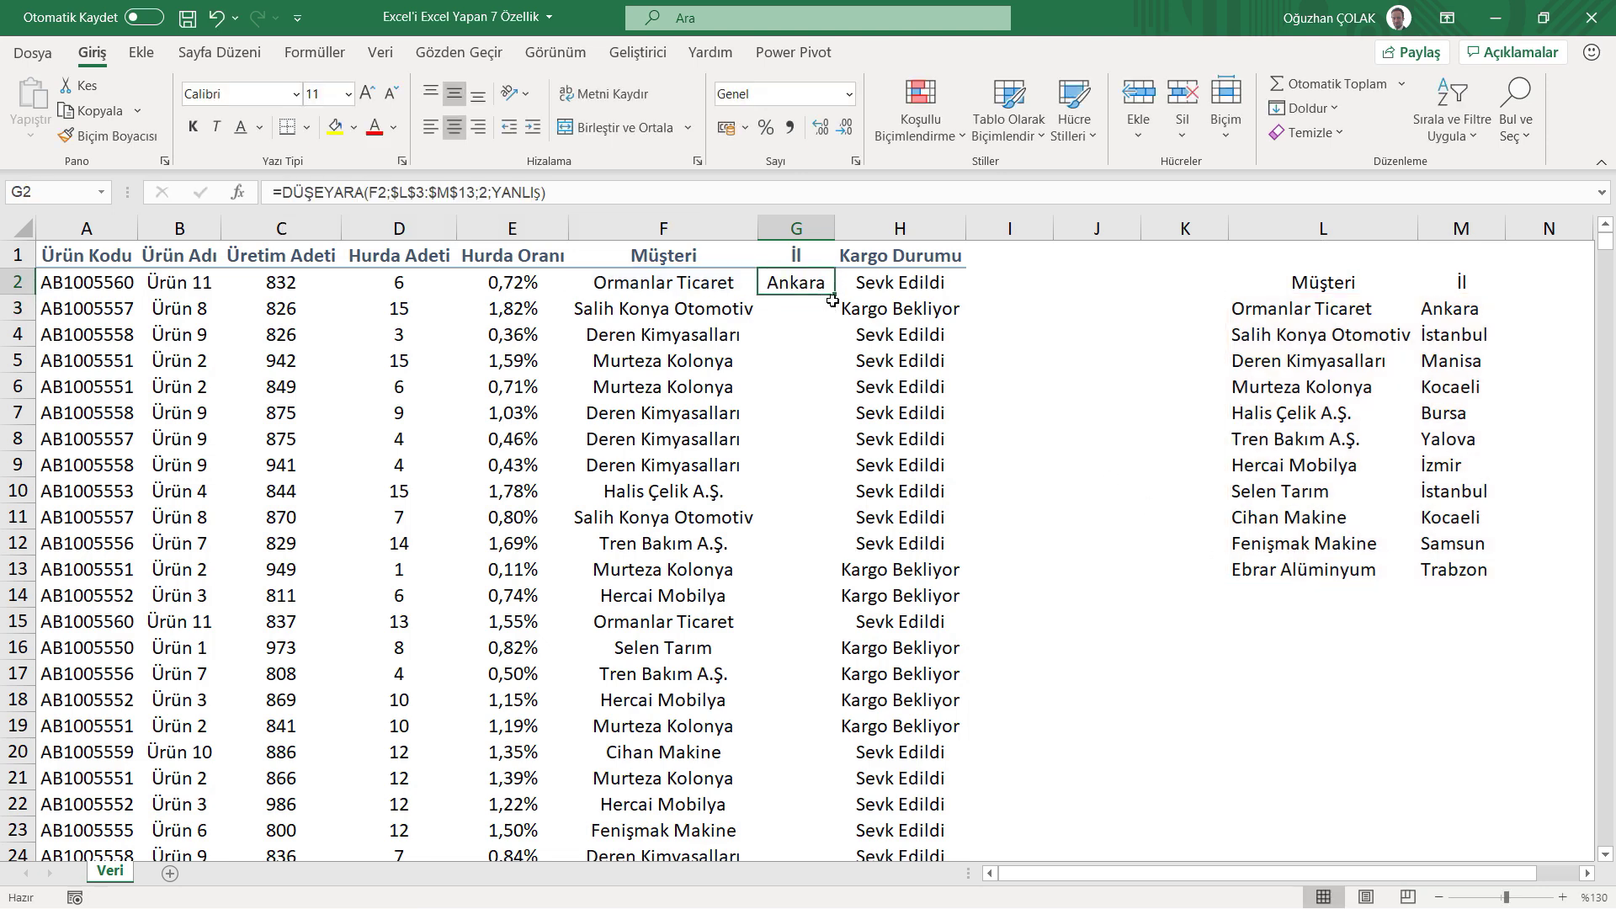
pyautogui.doubleClick(834, 296)
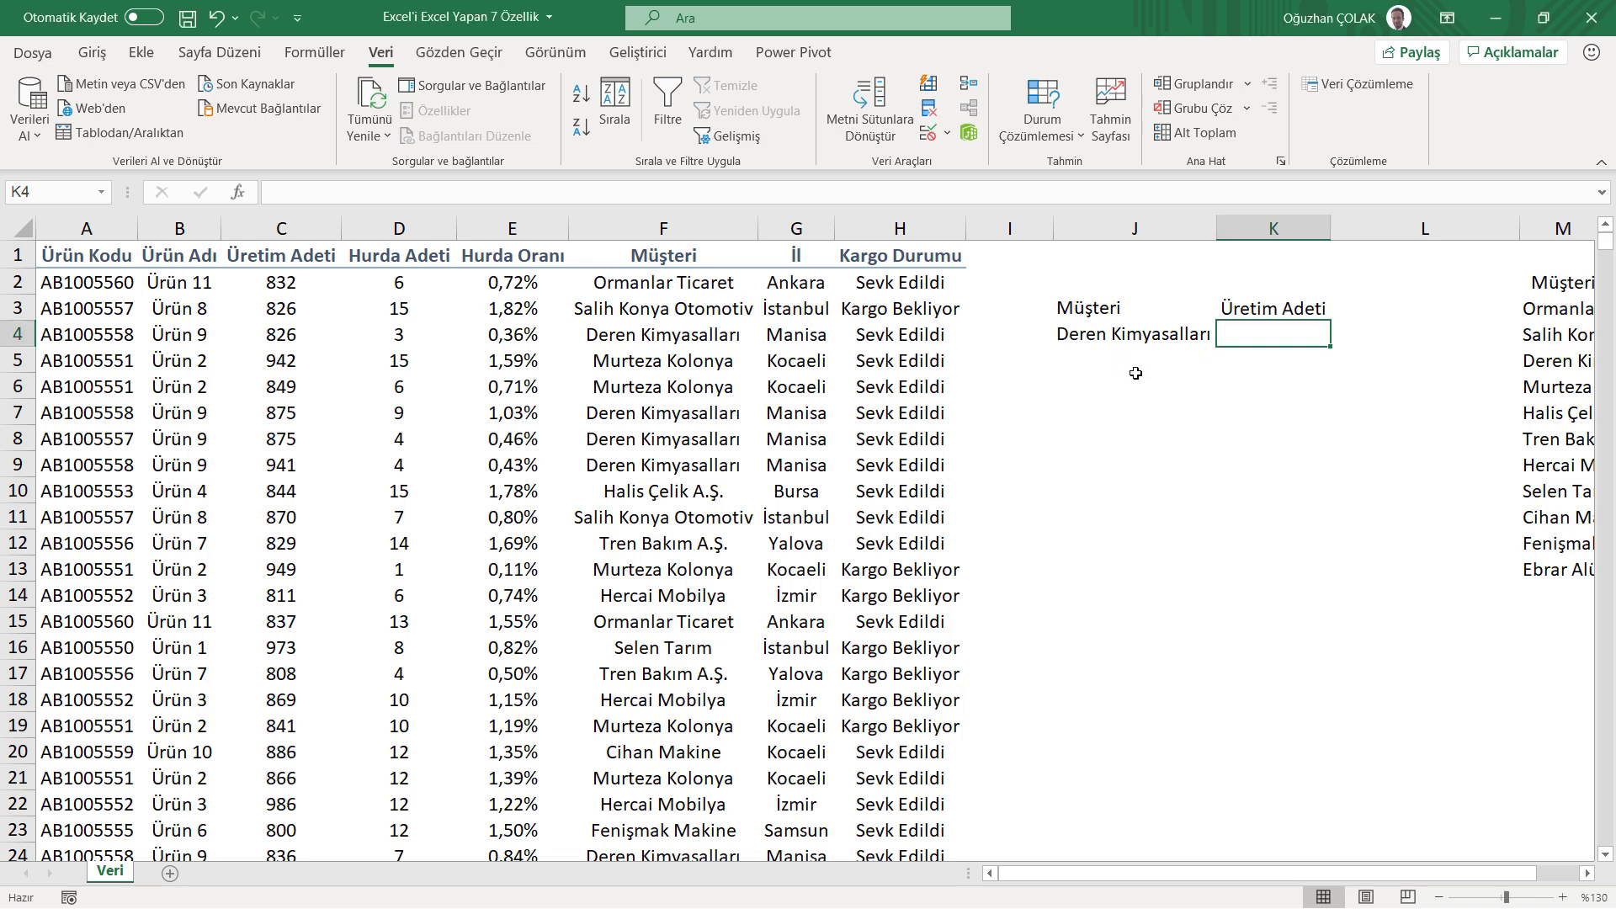
# Review J4's customer dropdown, keep Deren Kimyasalları, and move to K4.
pyautogui.click(1177, 327)
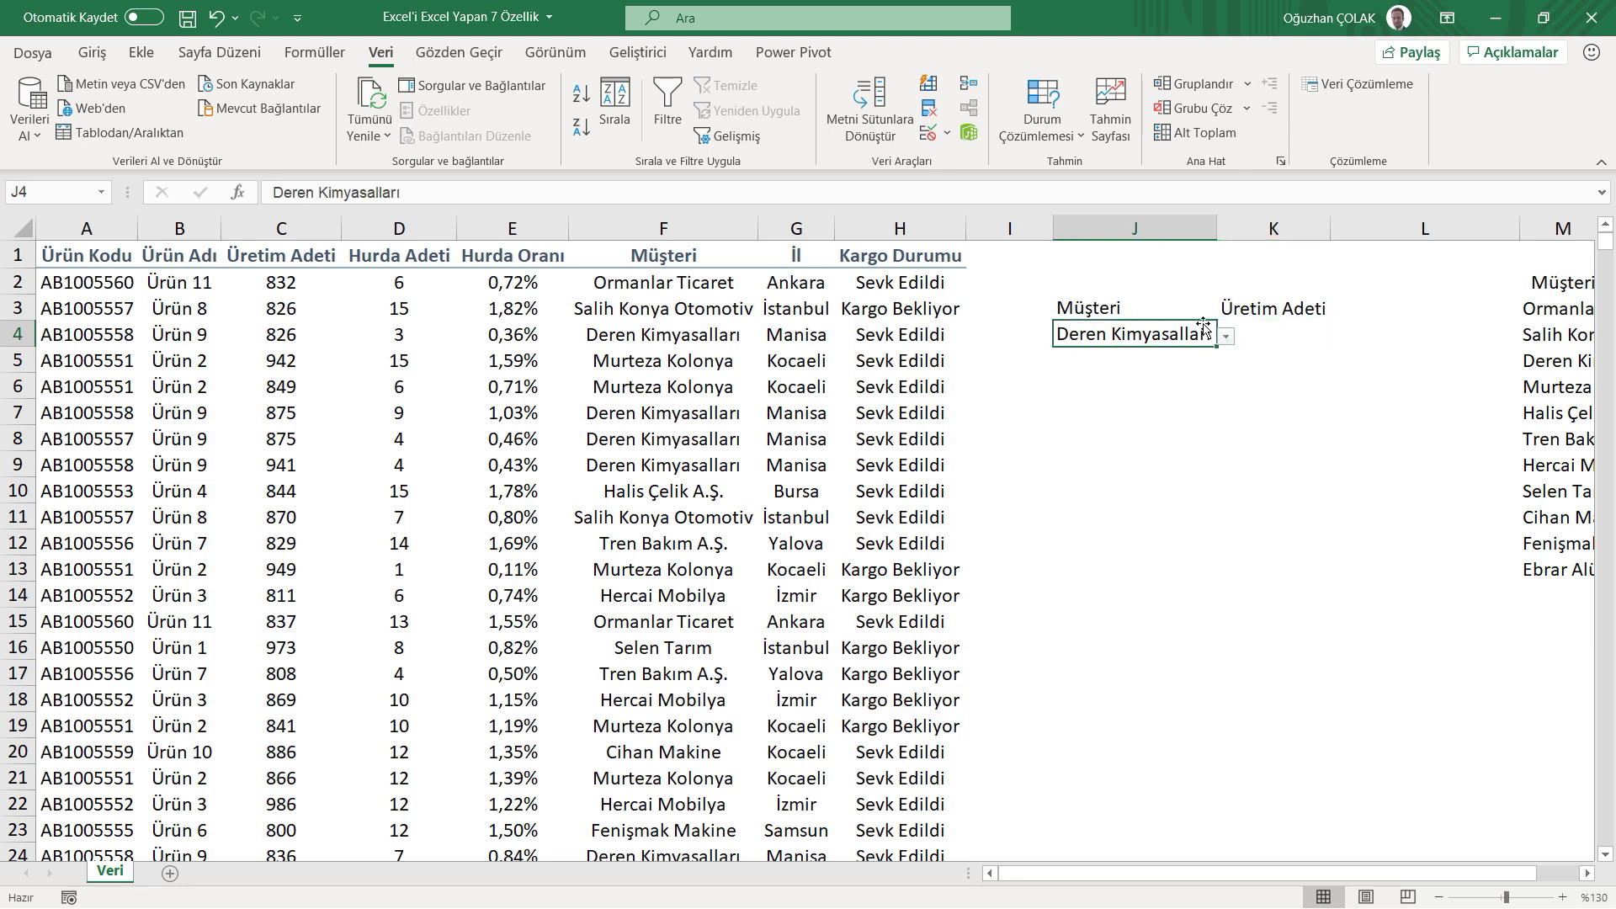
pyautogui.click(1230, 338)
pyautogui.moveTo(1222, 418); pyautogui.dragTo(1225, 388)
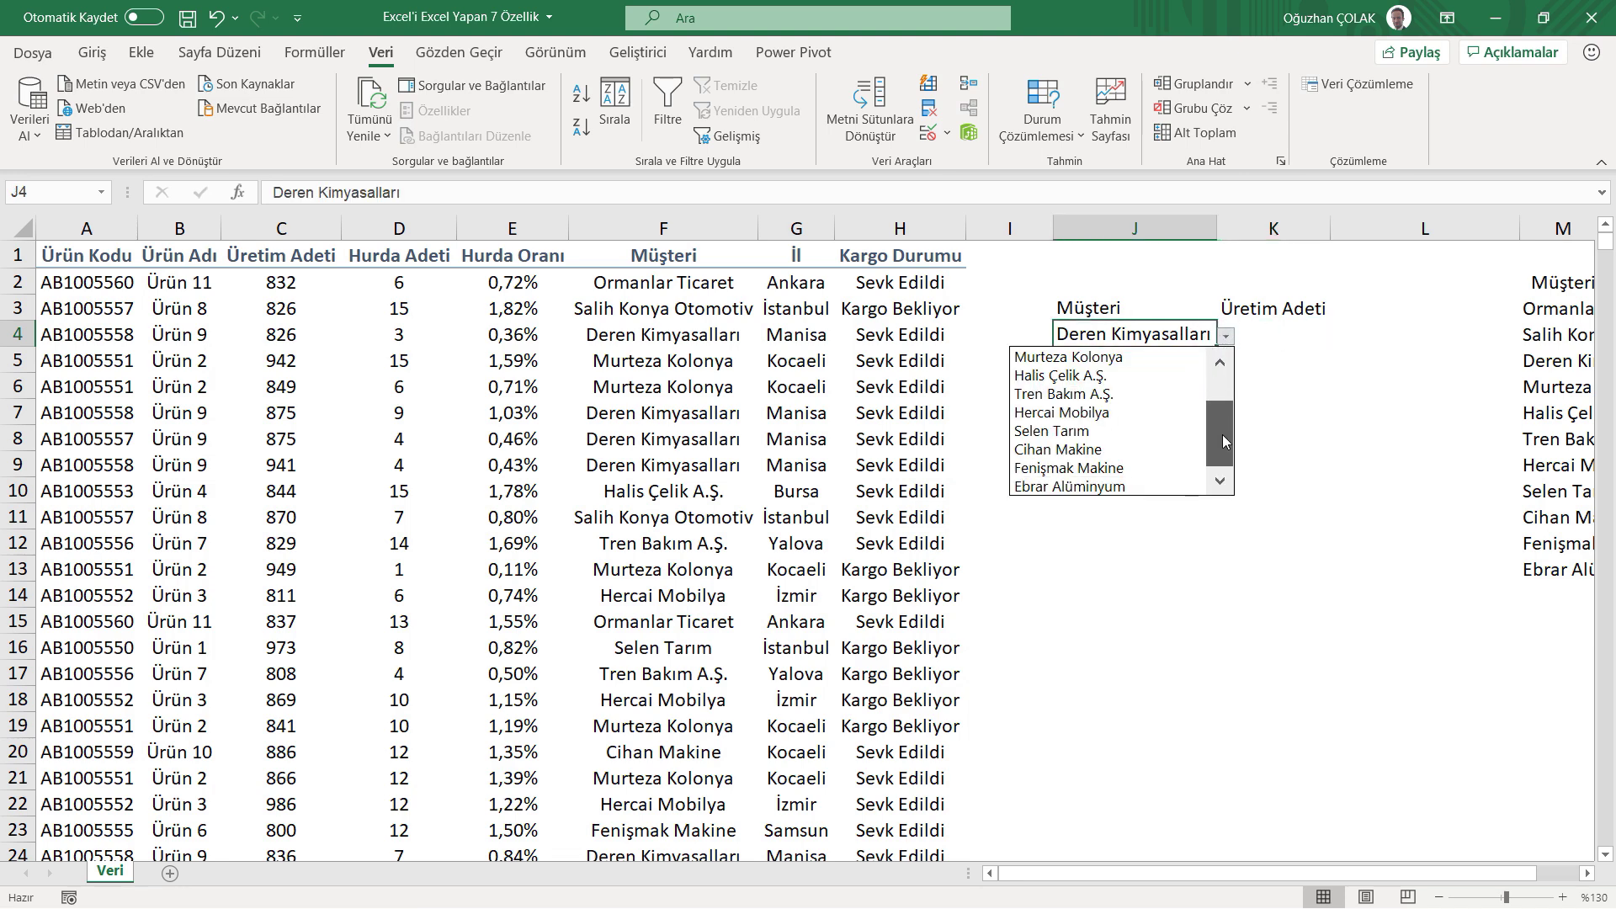
pyautogui.click(1122, 394)
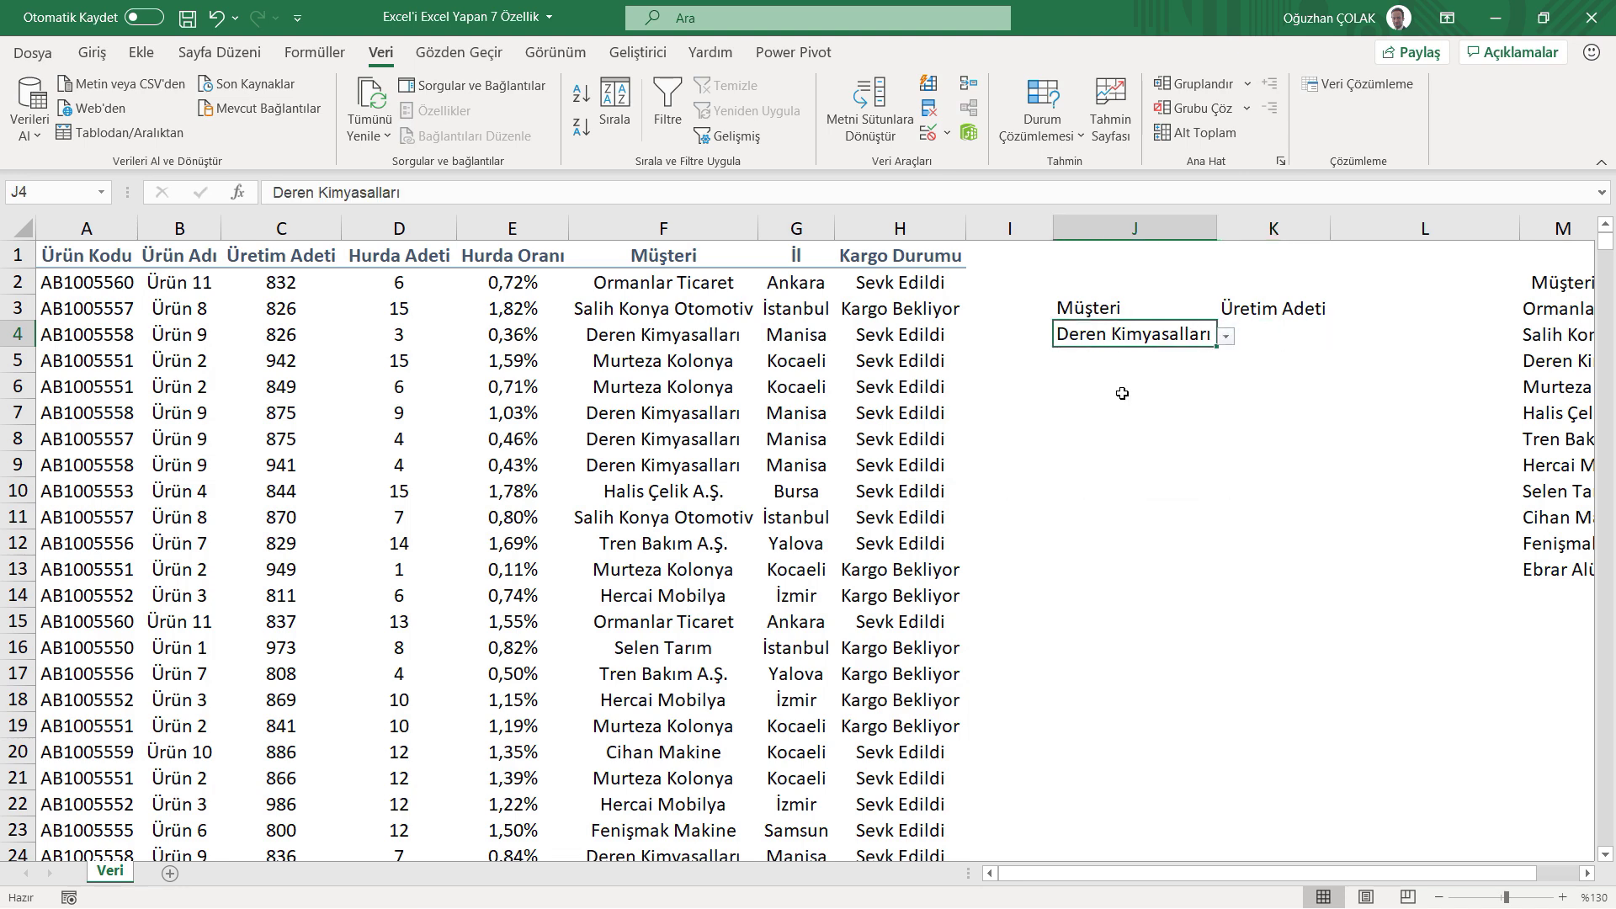
pyautogui.click(1283, 330)
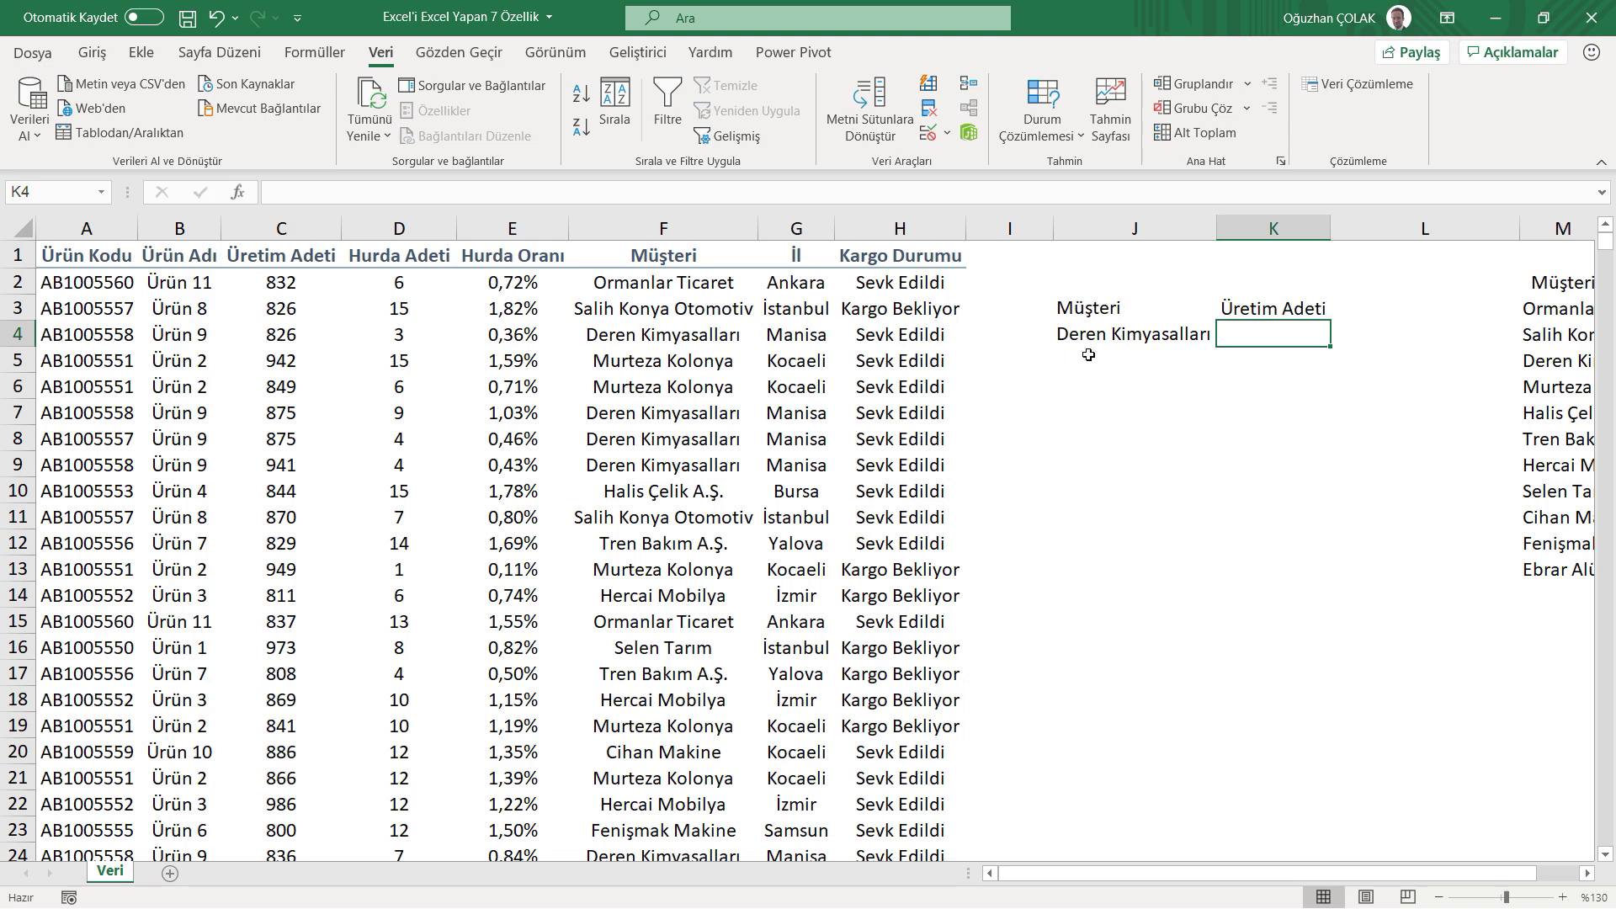
# Enter =ETOPLA(F:F;J4;C:C) in K4, totalling 93188 for Deren Kimyasalları.
pyautogui.write('=etopla')
pyautogui.press('Tab')
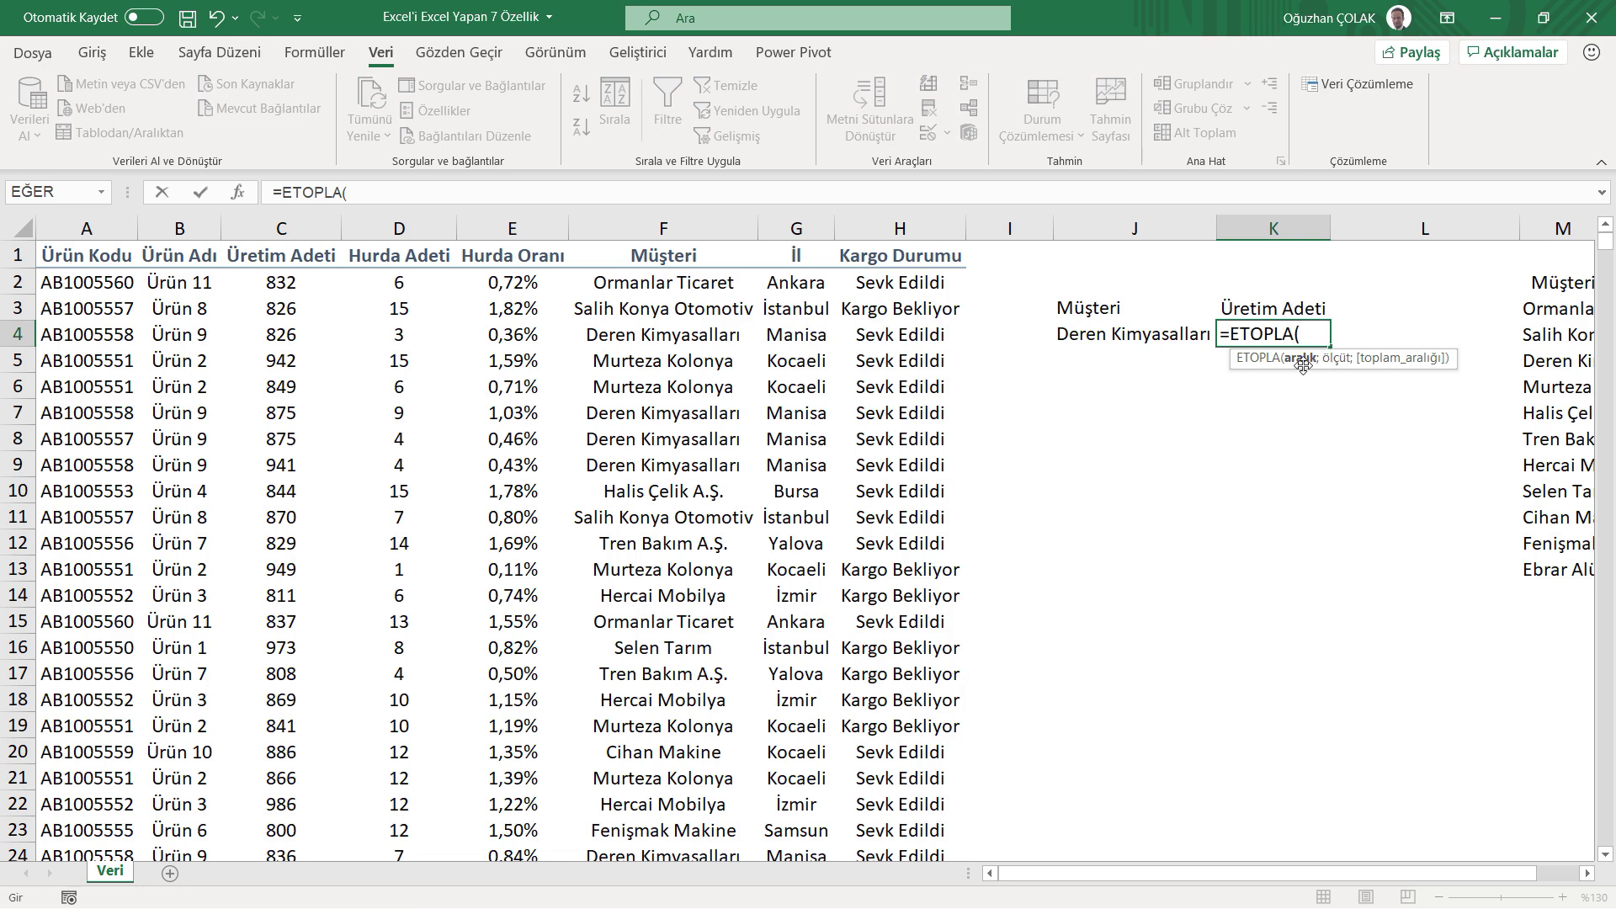
pyautogui.click(667, 229)
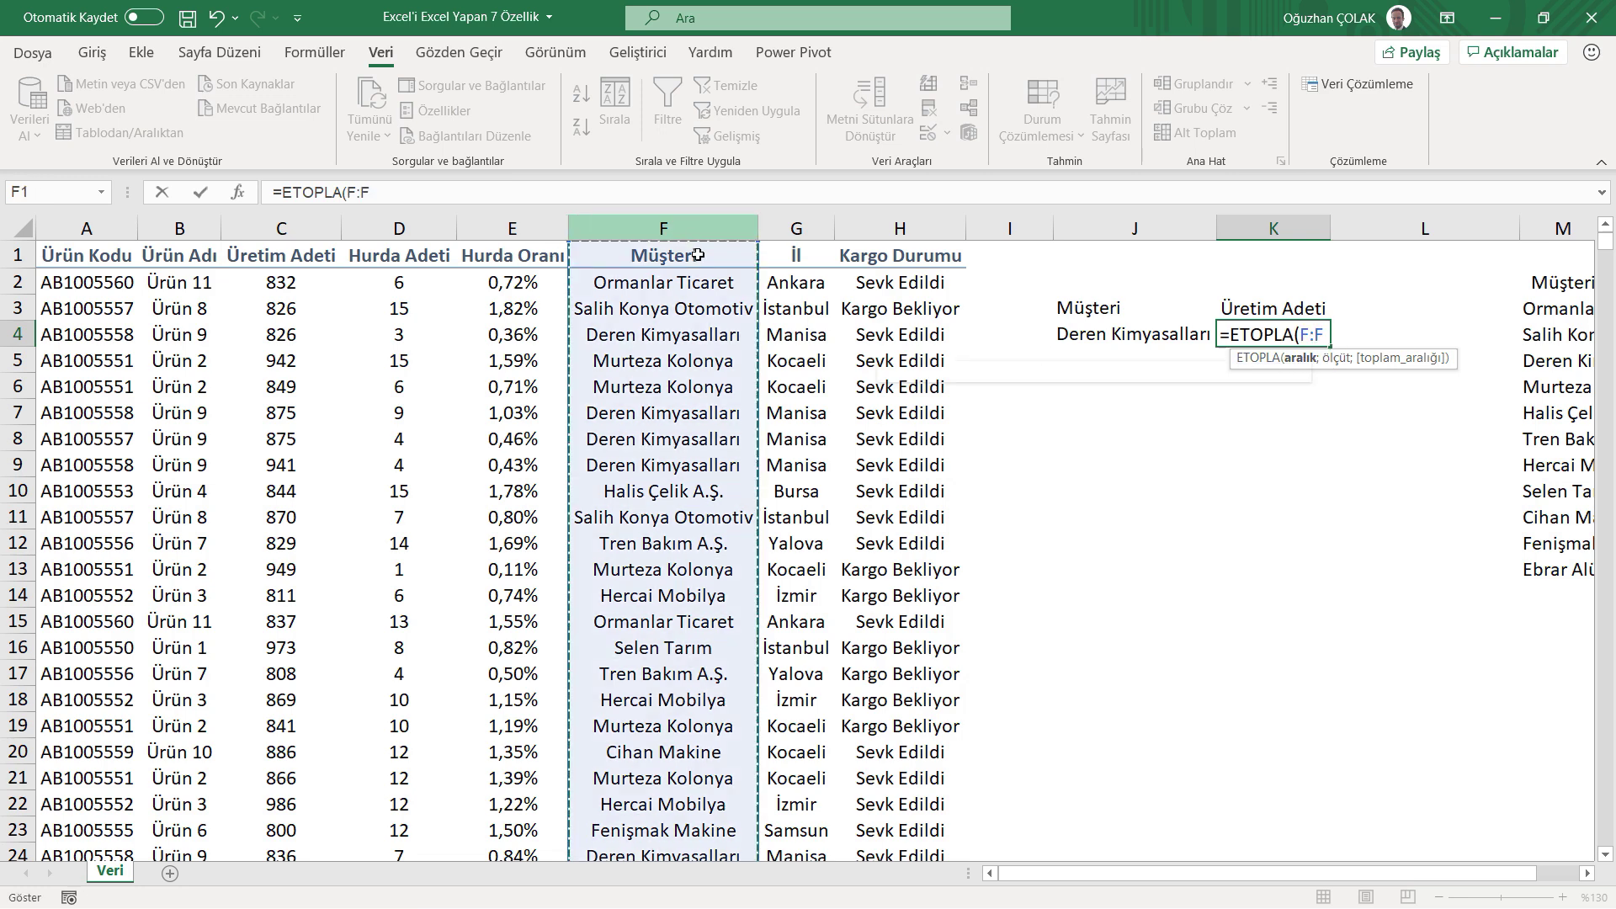
pyautogui.write(';')
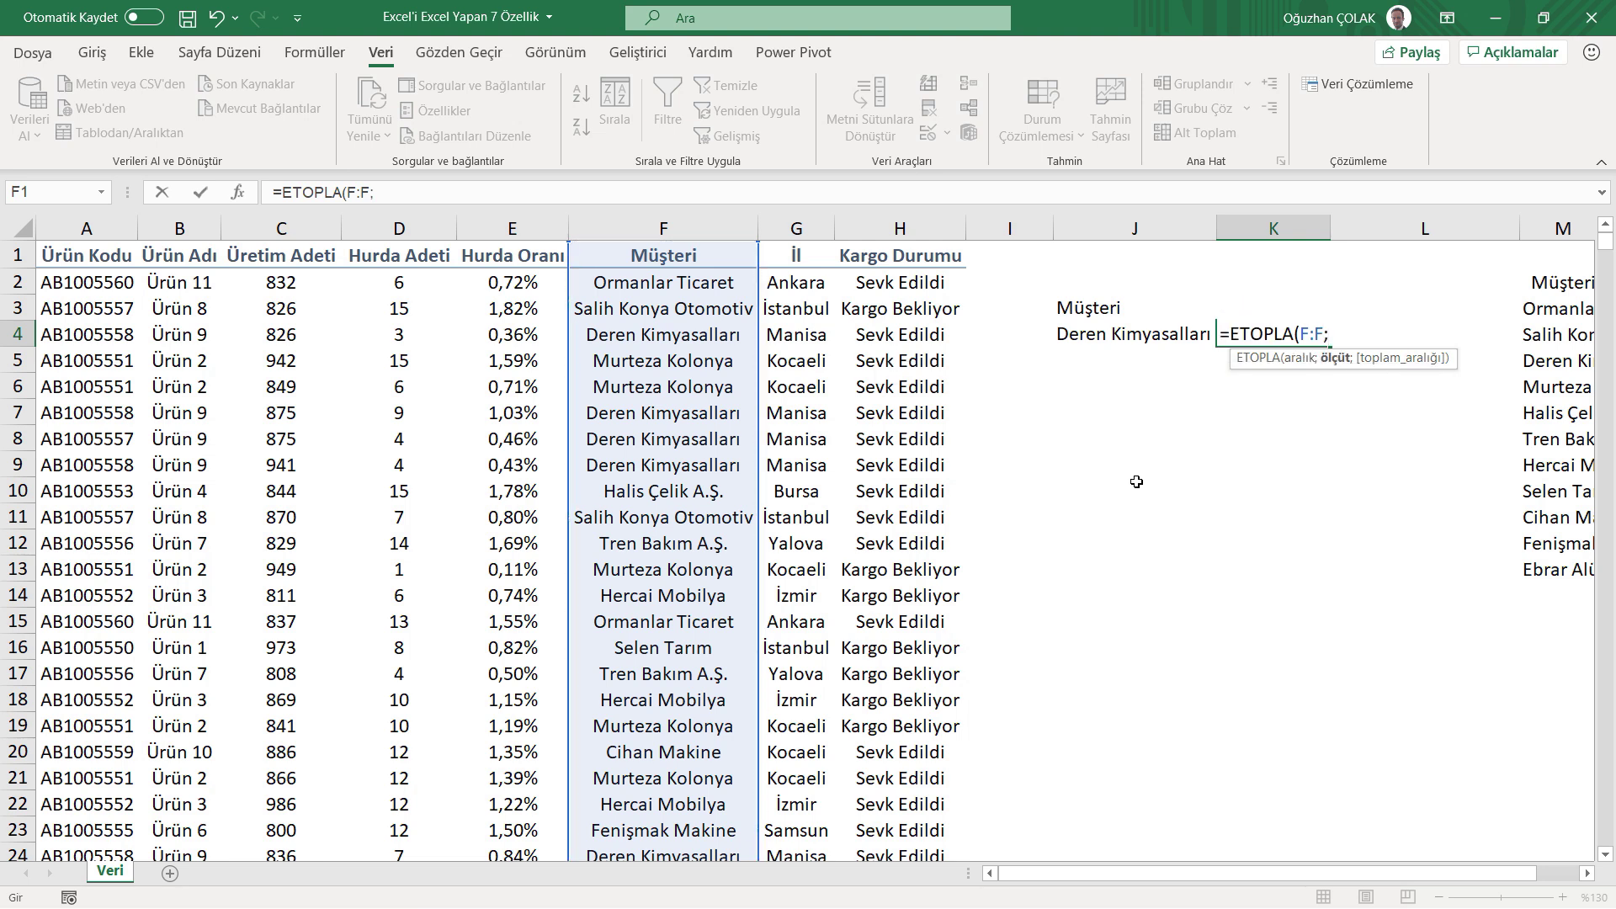
pyautogui.click(1083, 333)
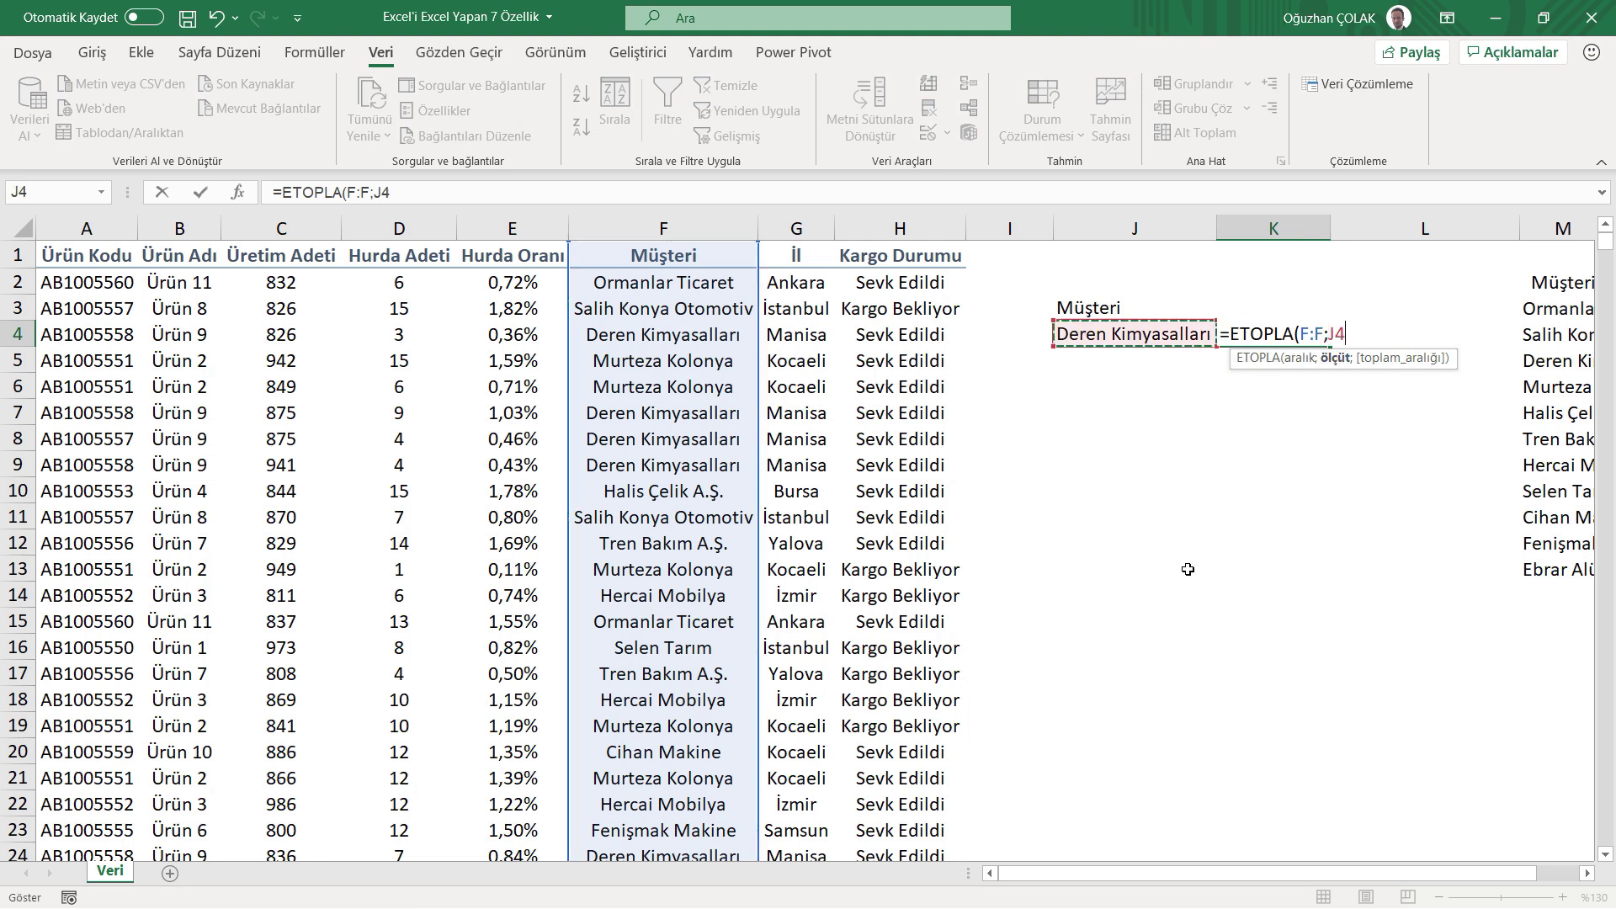
pyautogui.write(';')
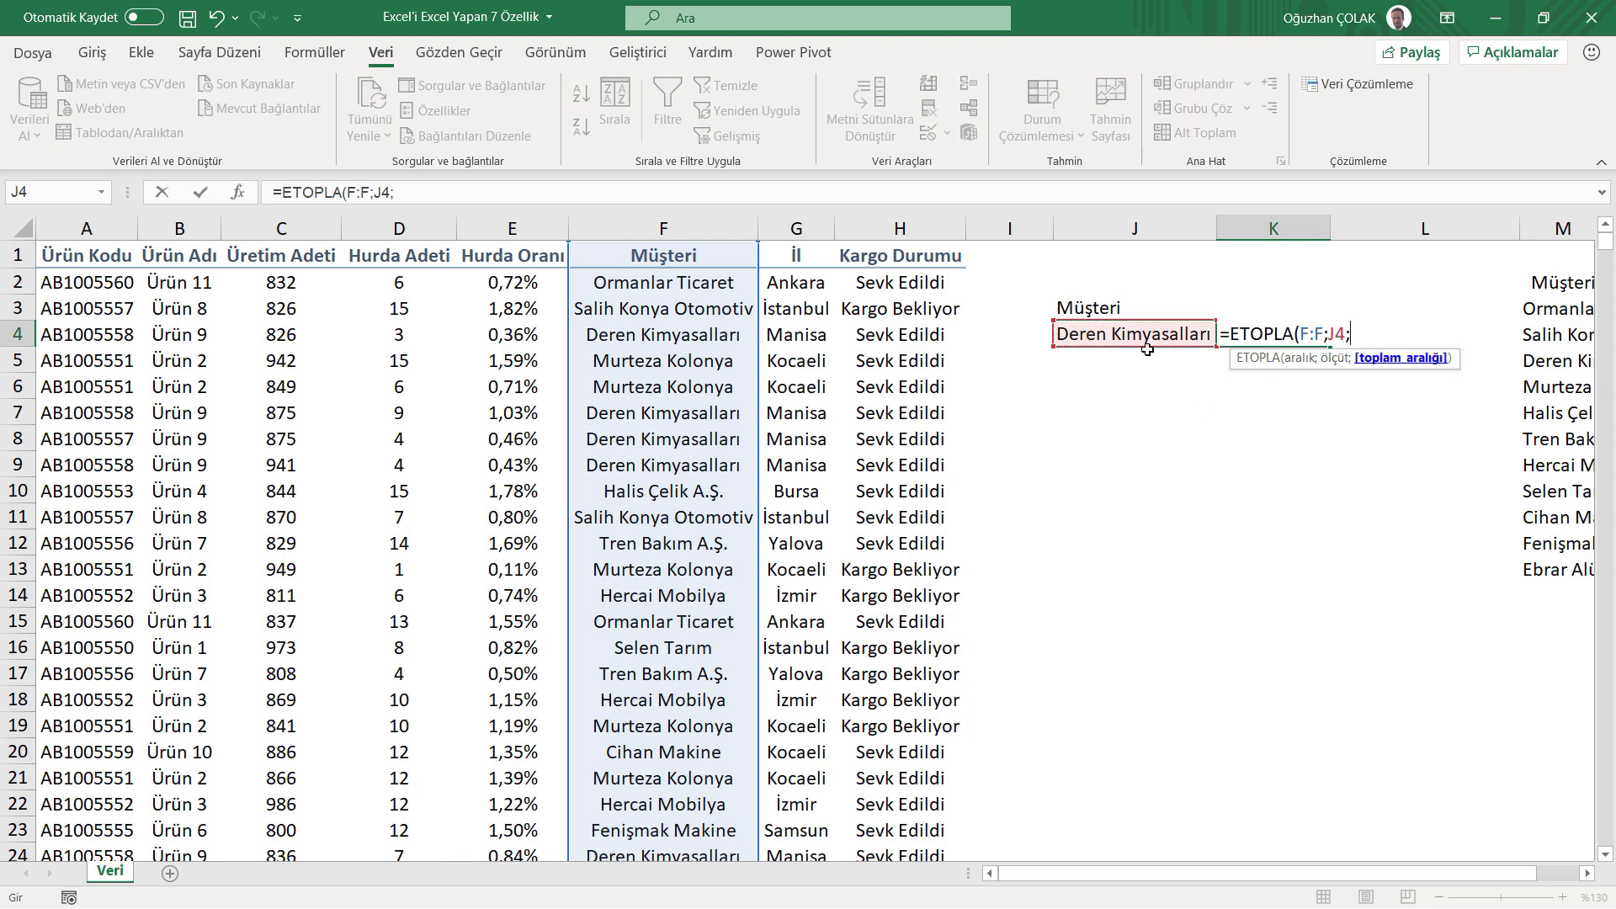
pyautogui.click(304, 229)
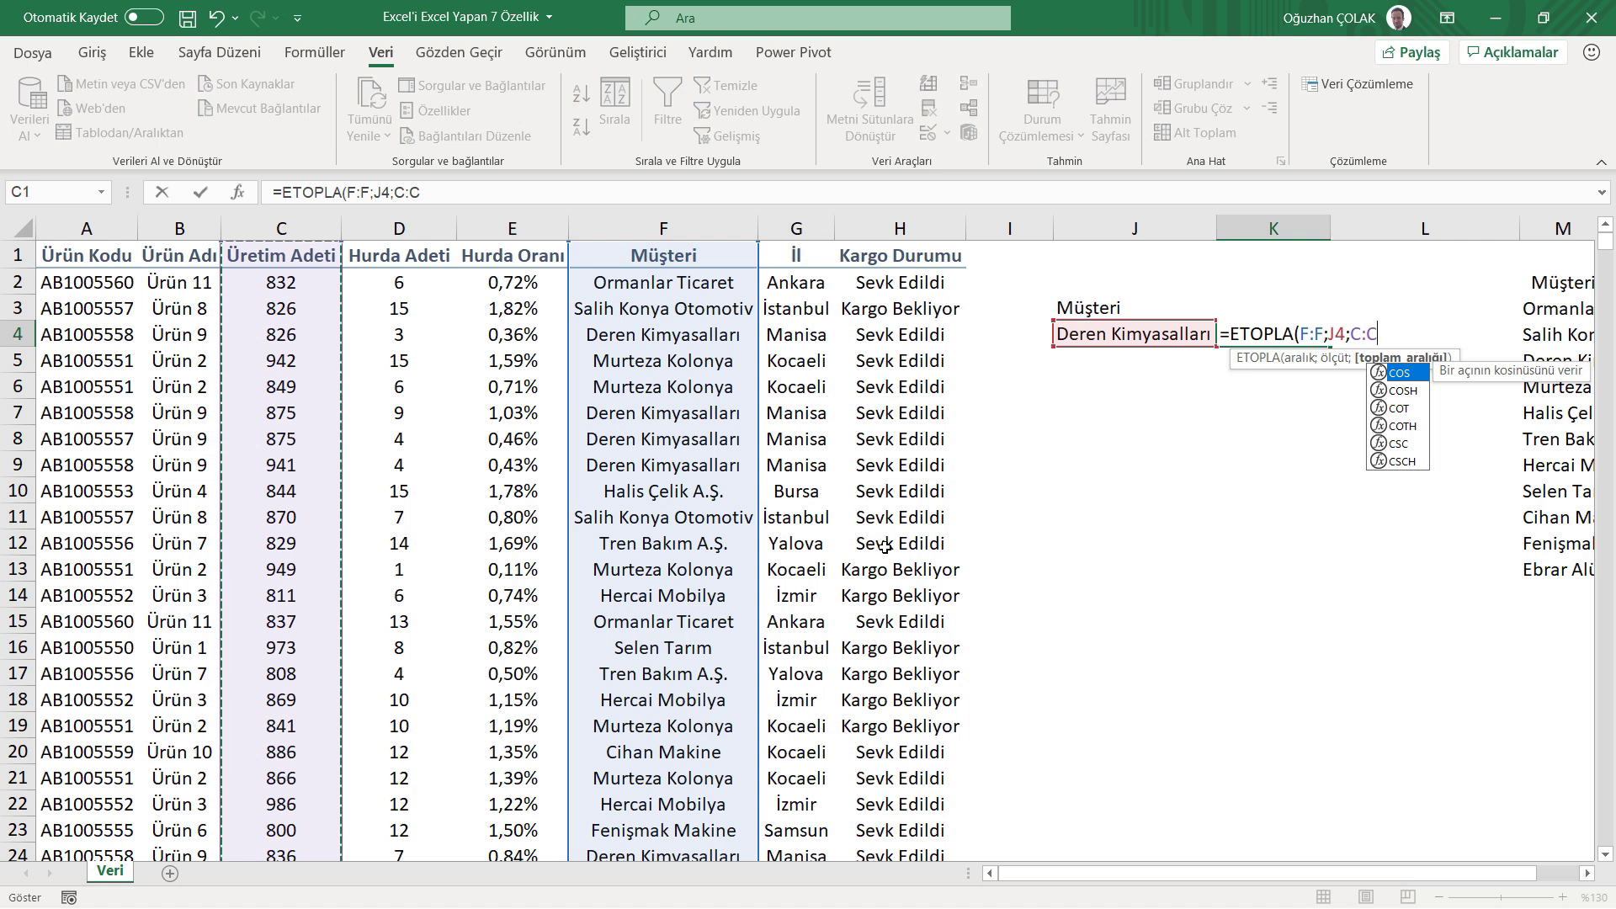
pyautogui.write(')')
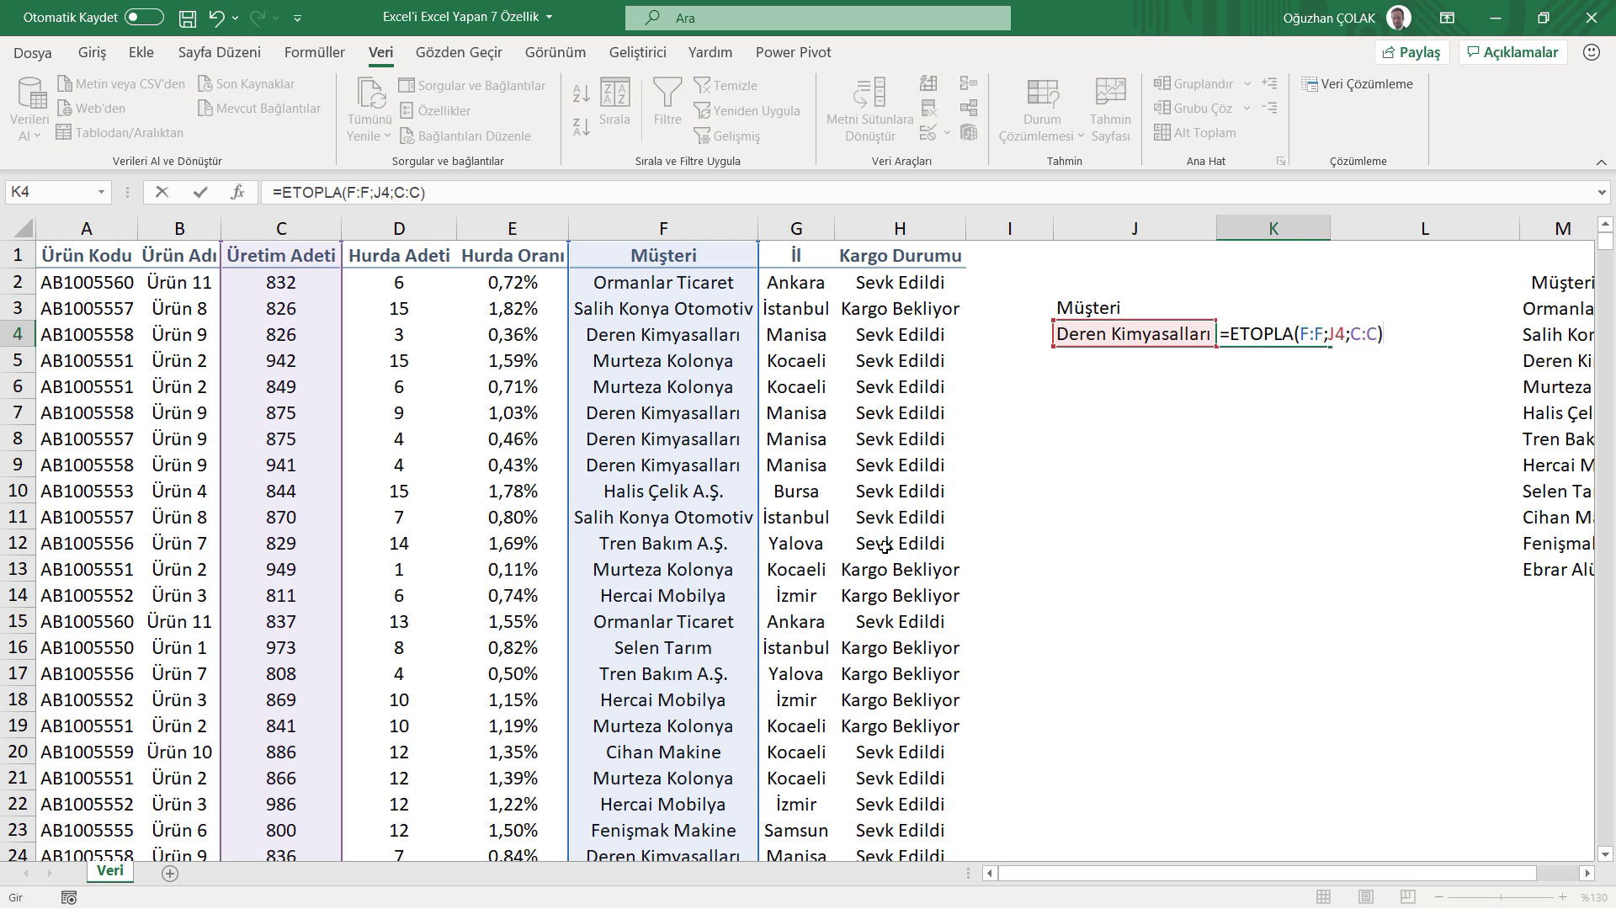
pyautogui.press('Return')
pyautogui.click(1294, 334)
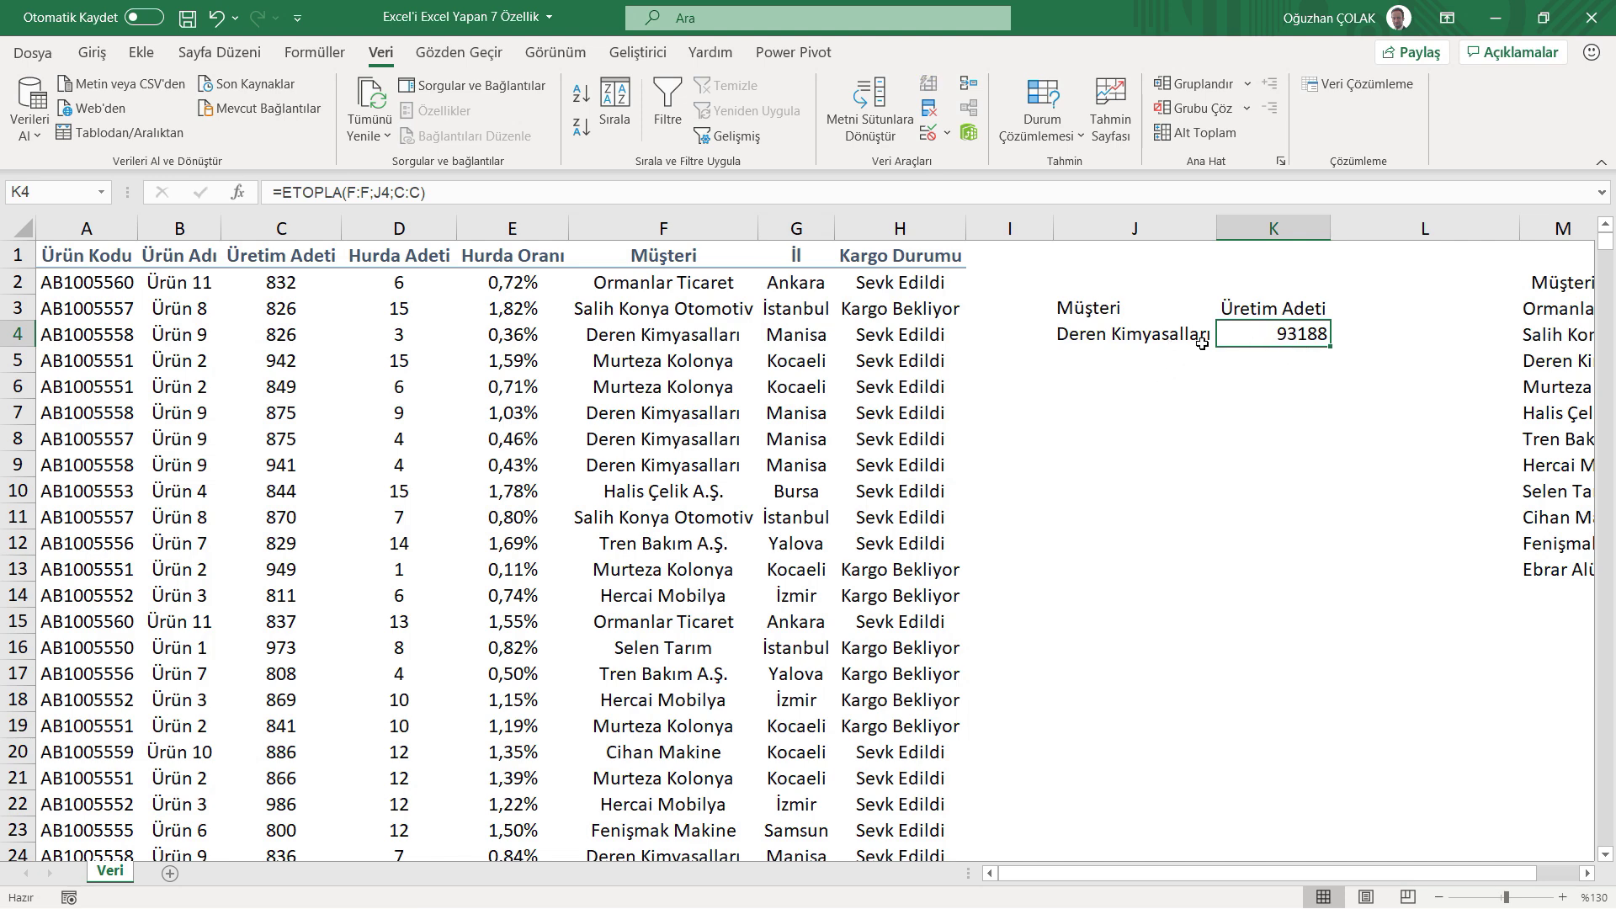
# Switch the J4 customer to Halis Çelik A.Ş., then Cihan Makine, and check K4.
pyautogui.click(1180, 334)
pyautogui.click(1229, 340)
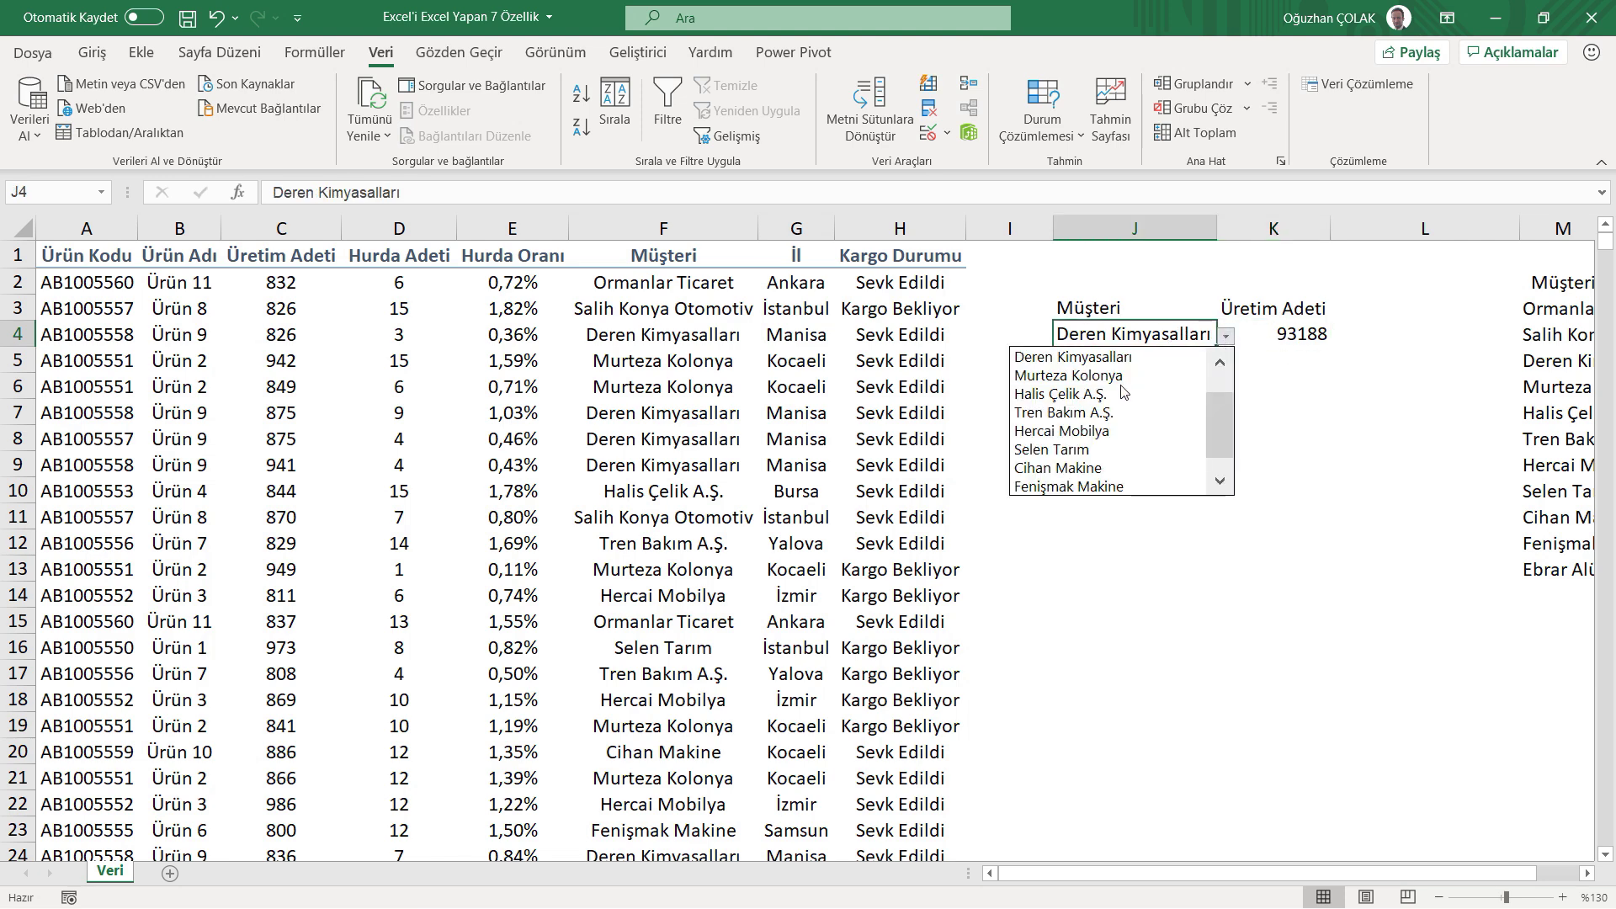
pyautogui.click(1125, 393)
pyautogui.click(1229, 339)
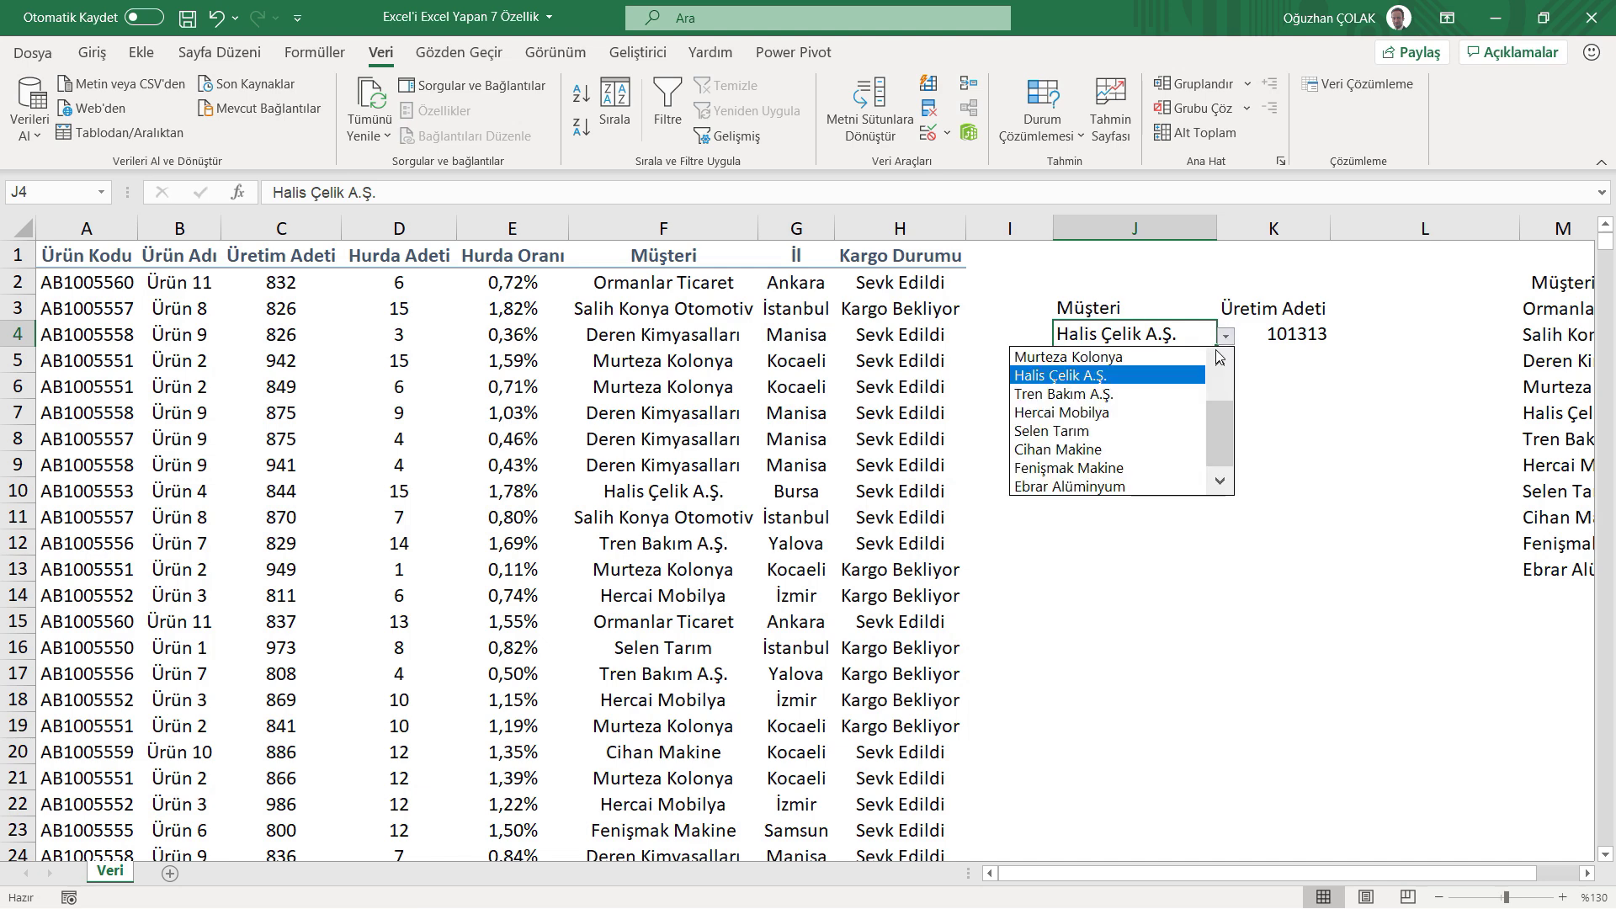
pyautogui.press('Escape')
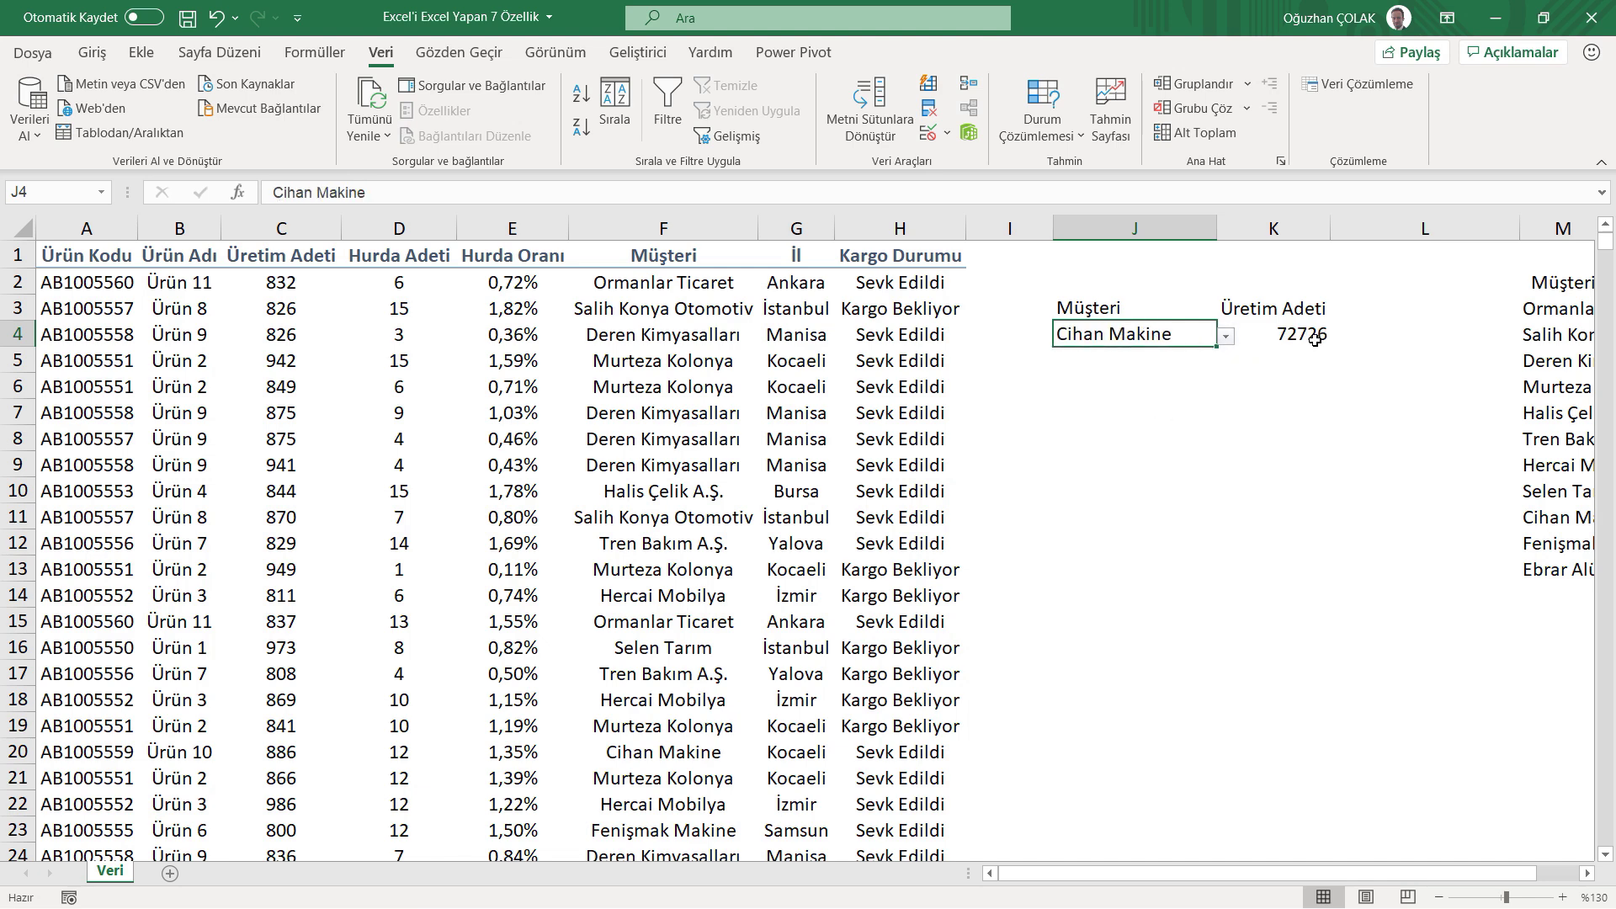
pyautogui.click(1317, 335)
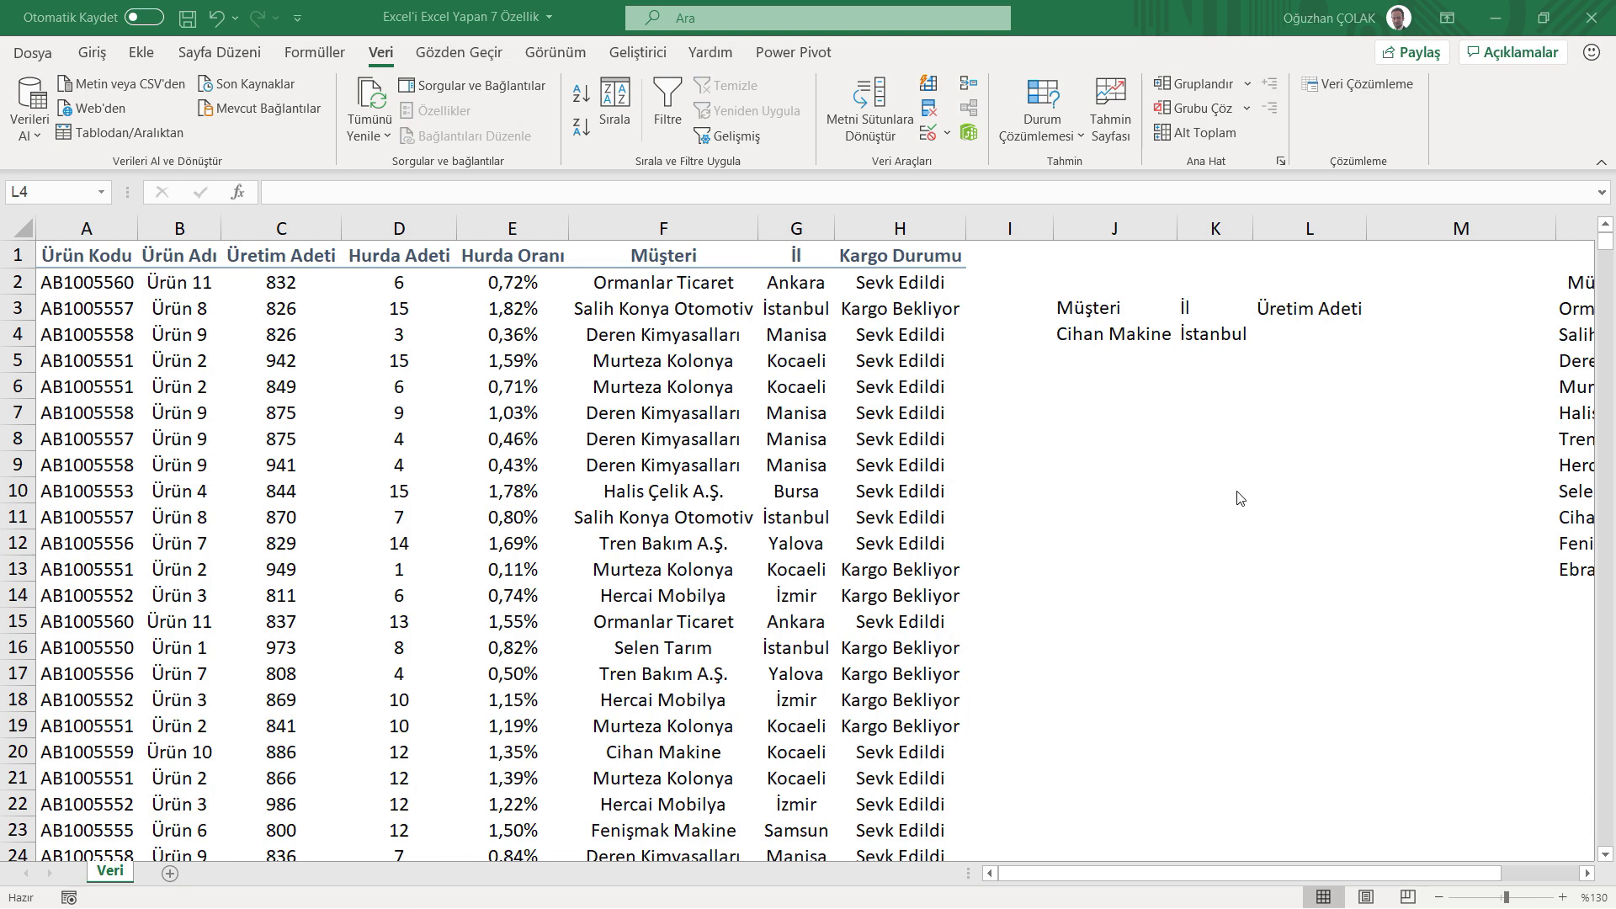
pyautogui.click(1293, 337)
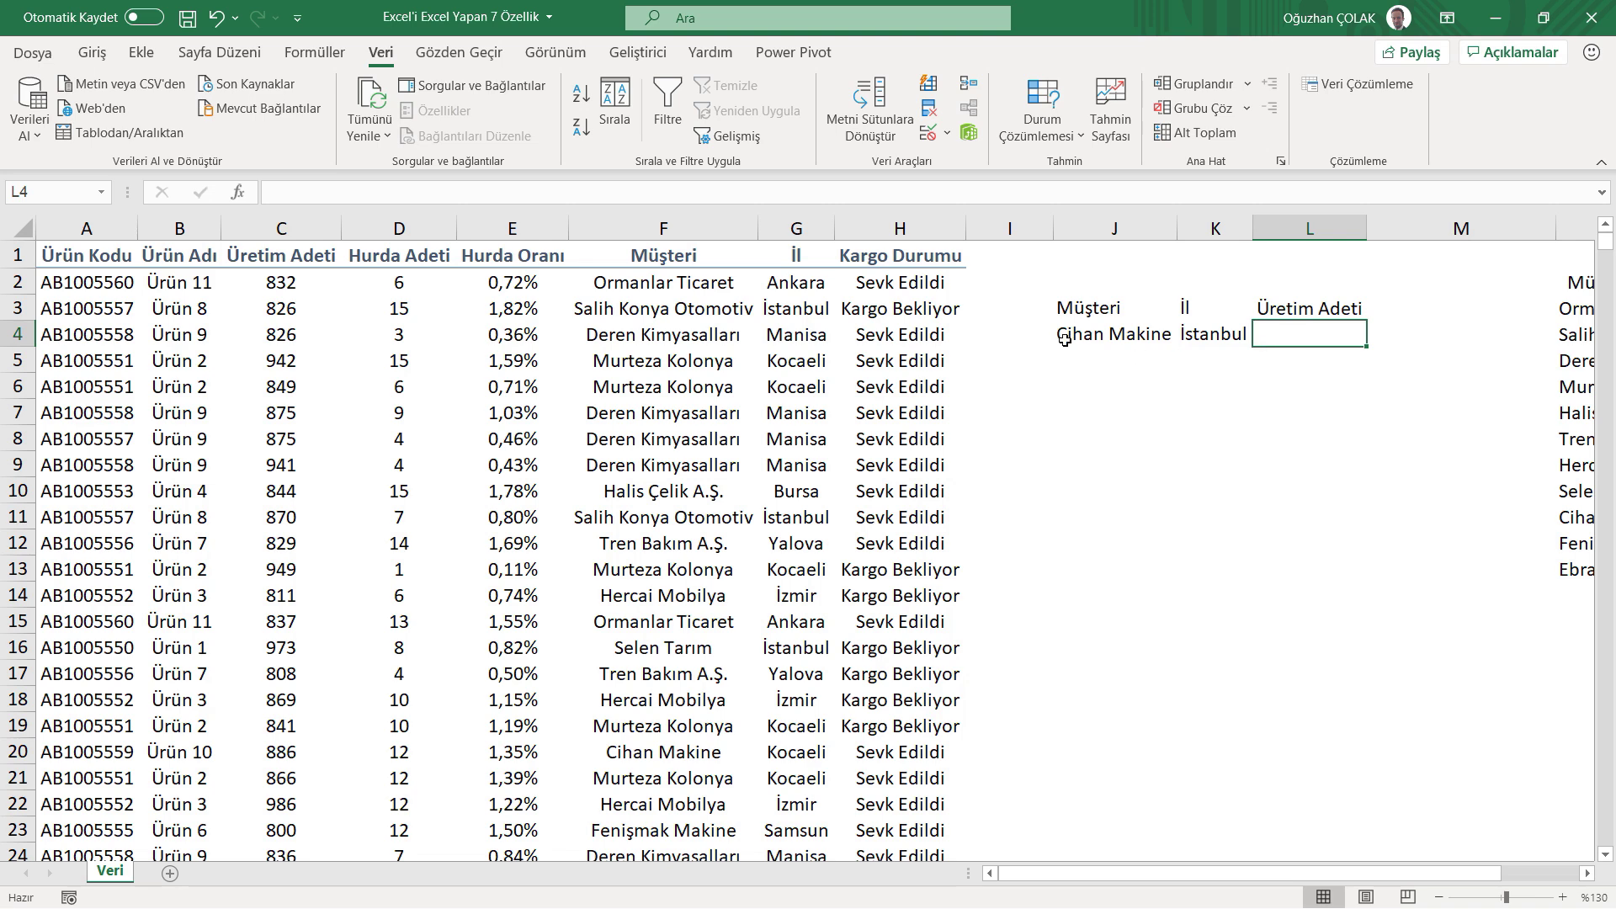
pyautogui.click(1166, 336)
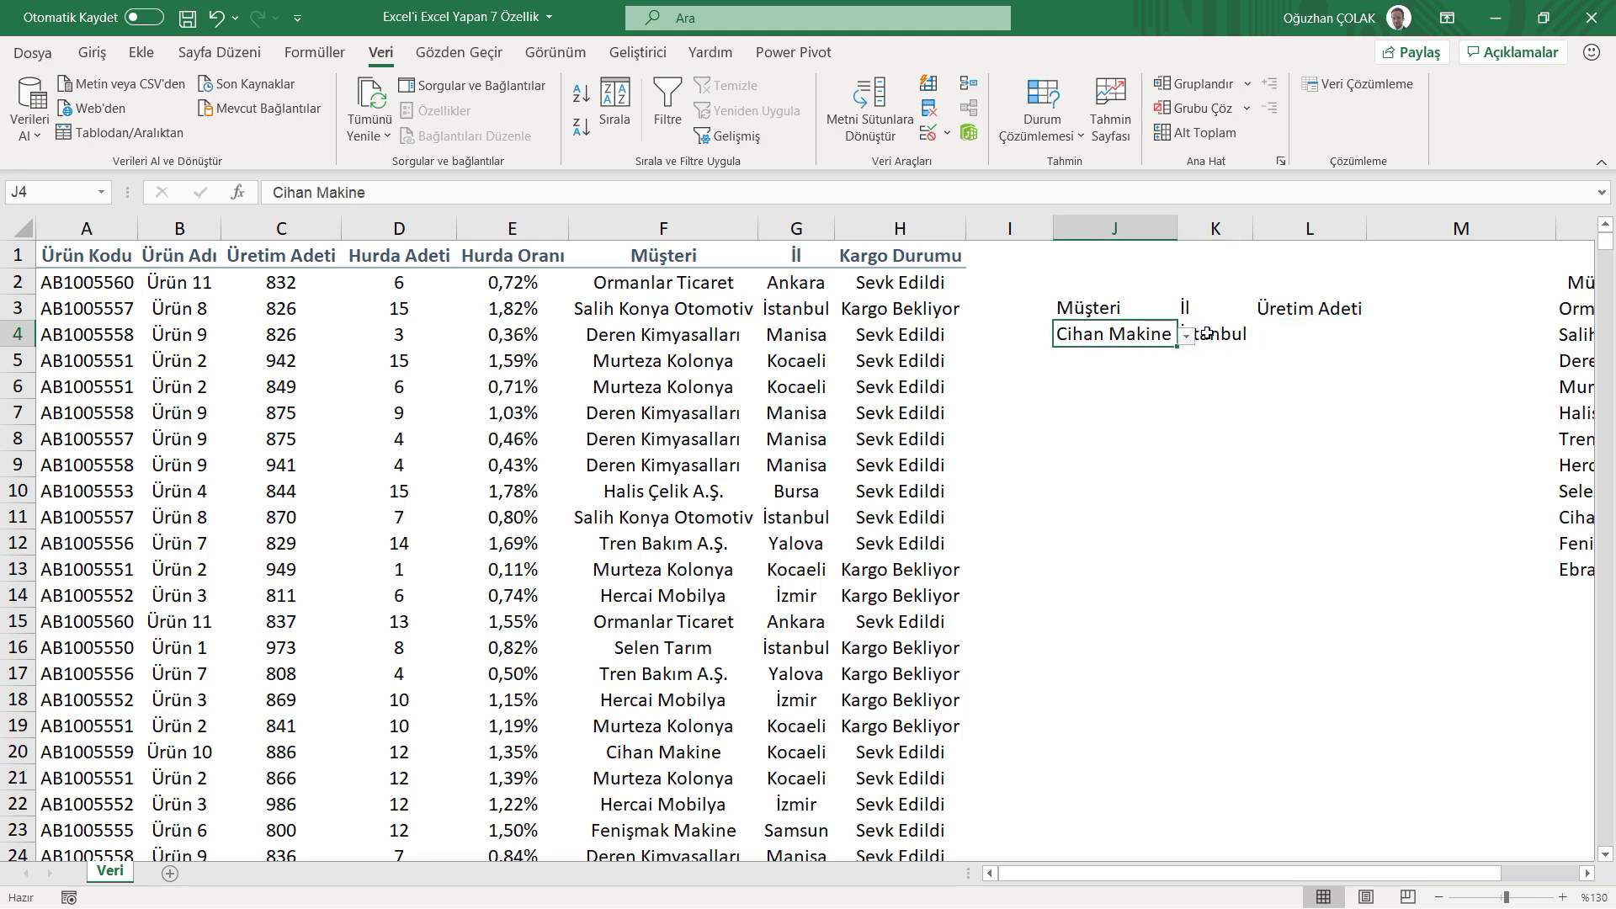
pyautogui.click(1206, 336)
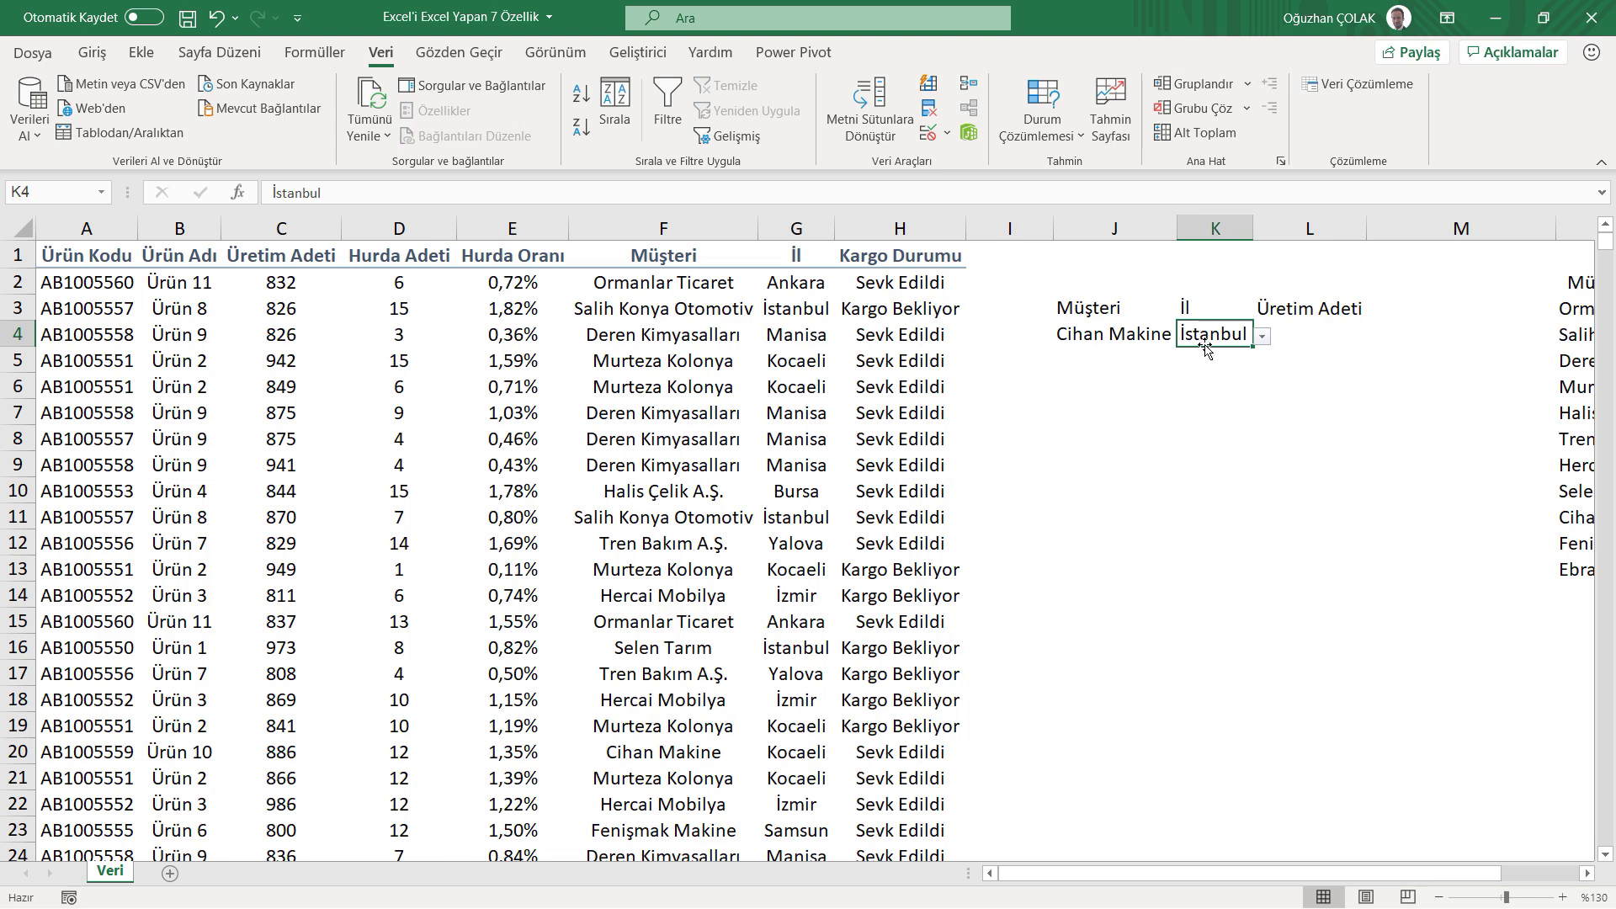
pyautogui.click(1126, 331)
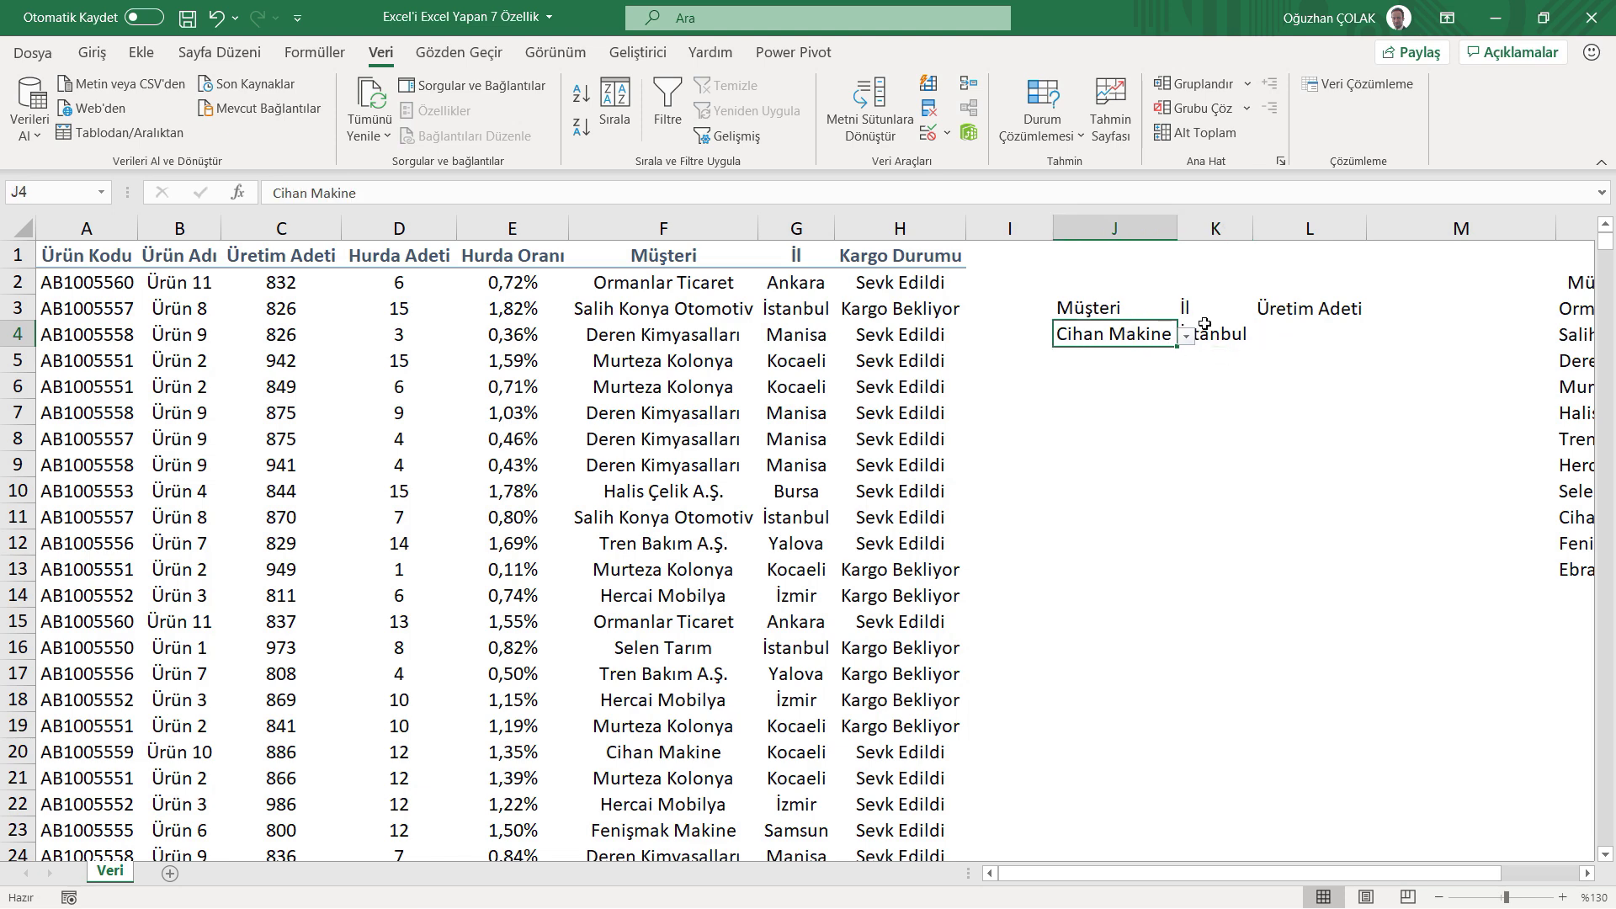
pyautogui.click(1222, 334)
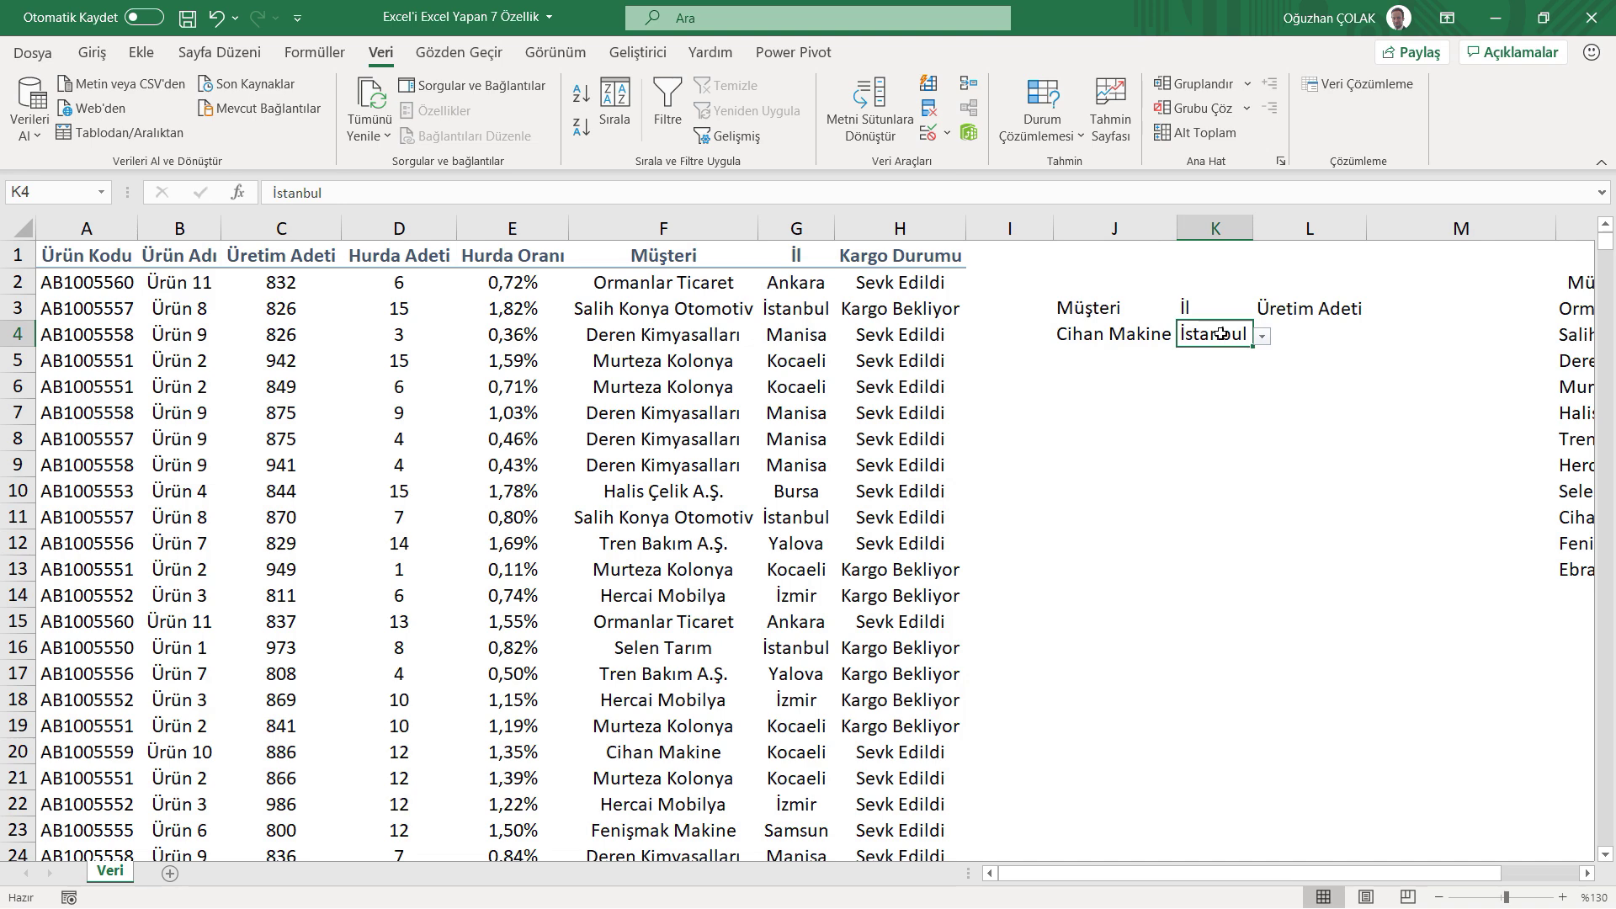
pyautogui.click(1307, 325)
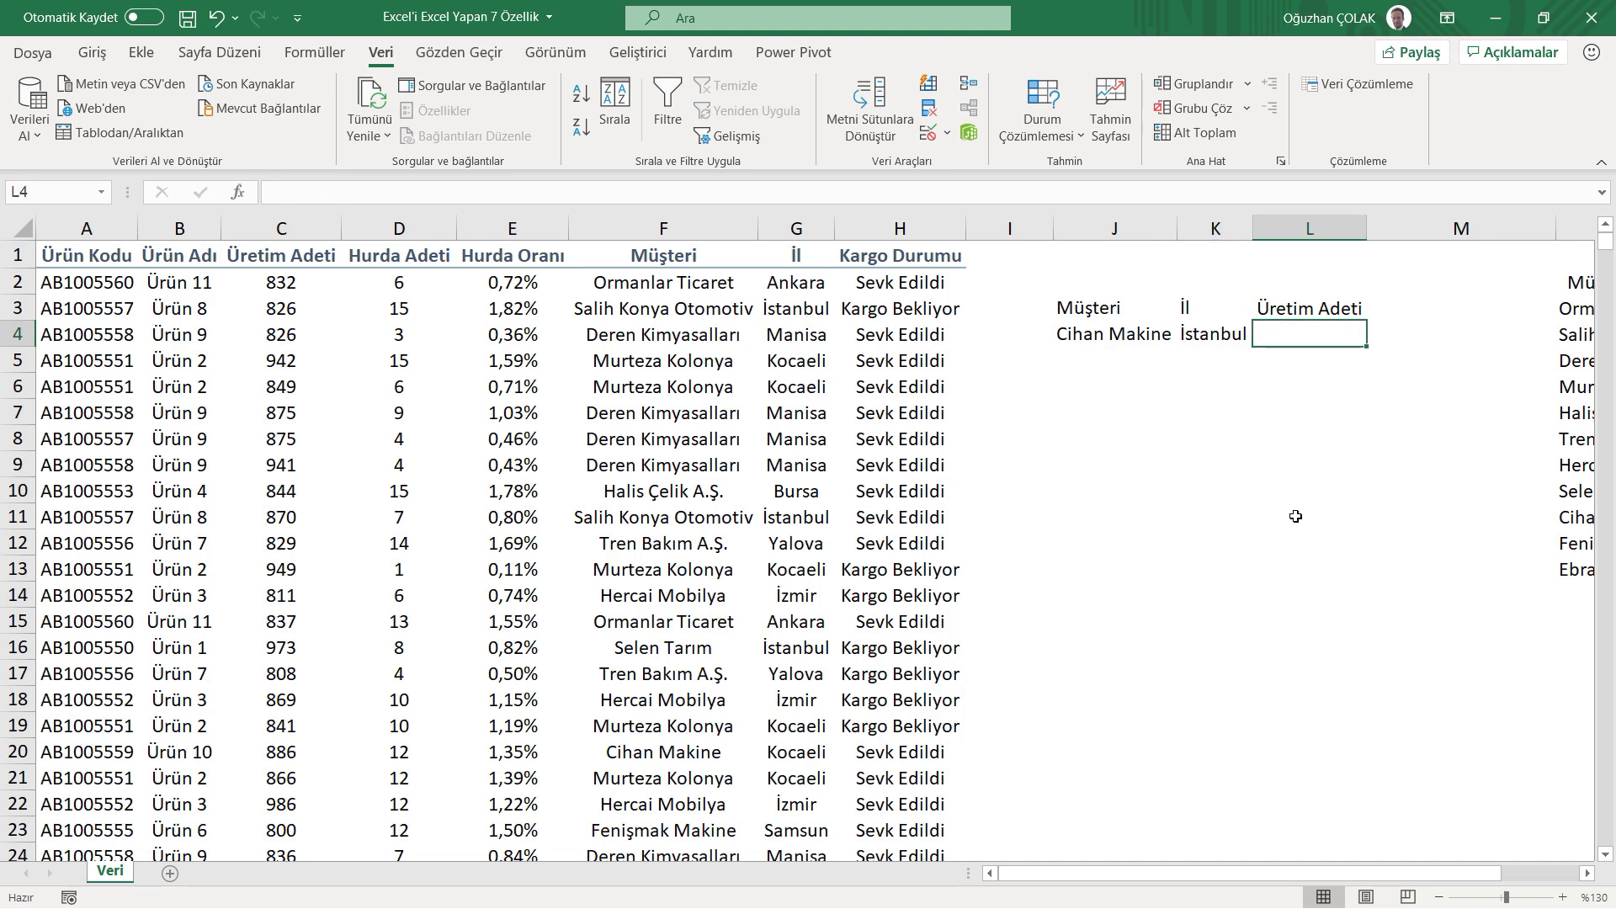
pyautogui.write('=çoketop')
# Enter =ÇOKETOPLA(C:C;F:F;J4;G:G;K4) in L4 to sum production by customer and city.
pyautogui.press('Tab')
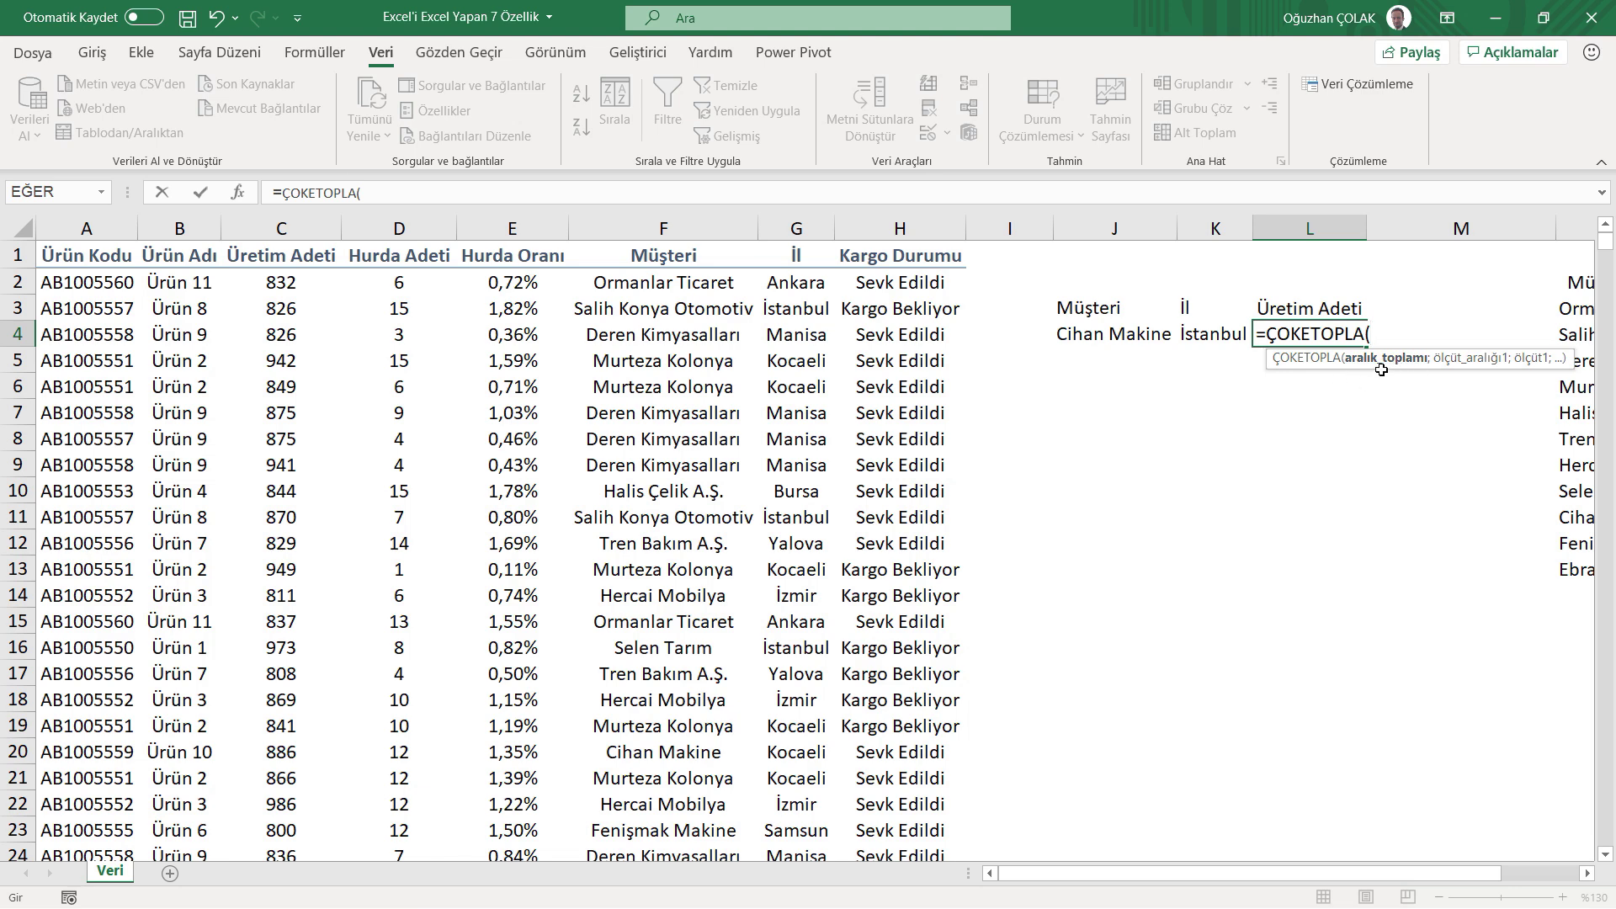
pyautogui.click(296, 228)
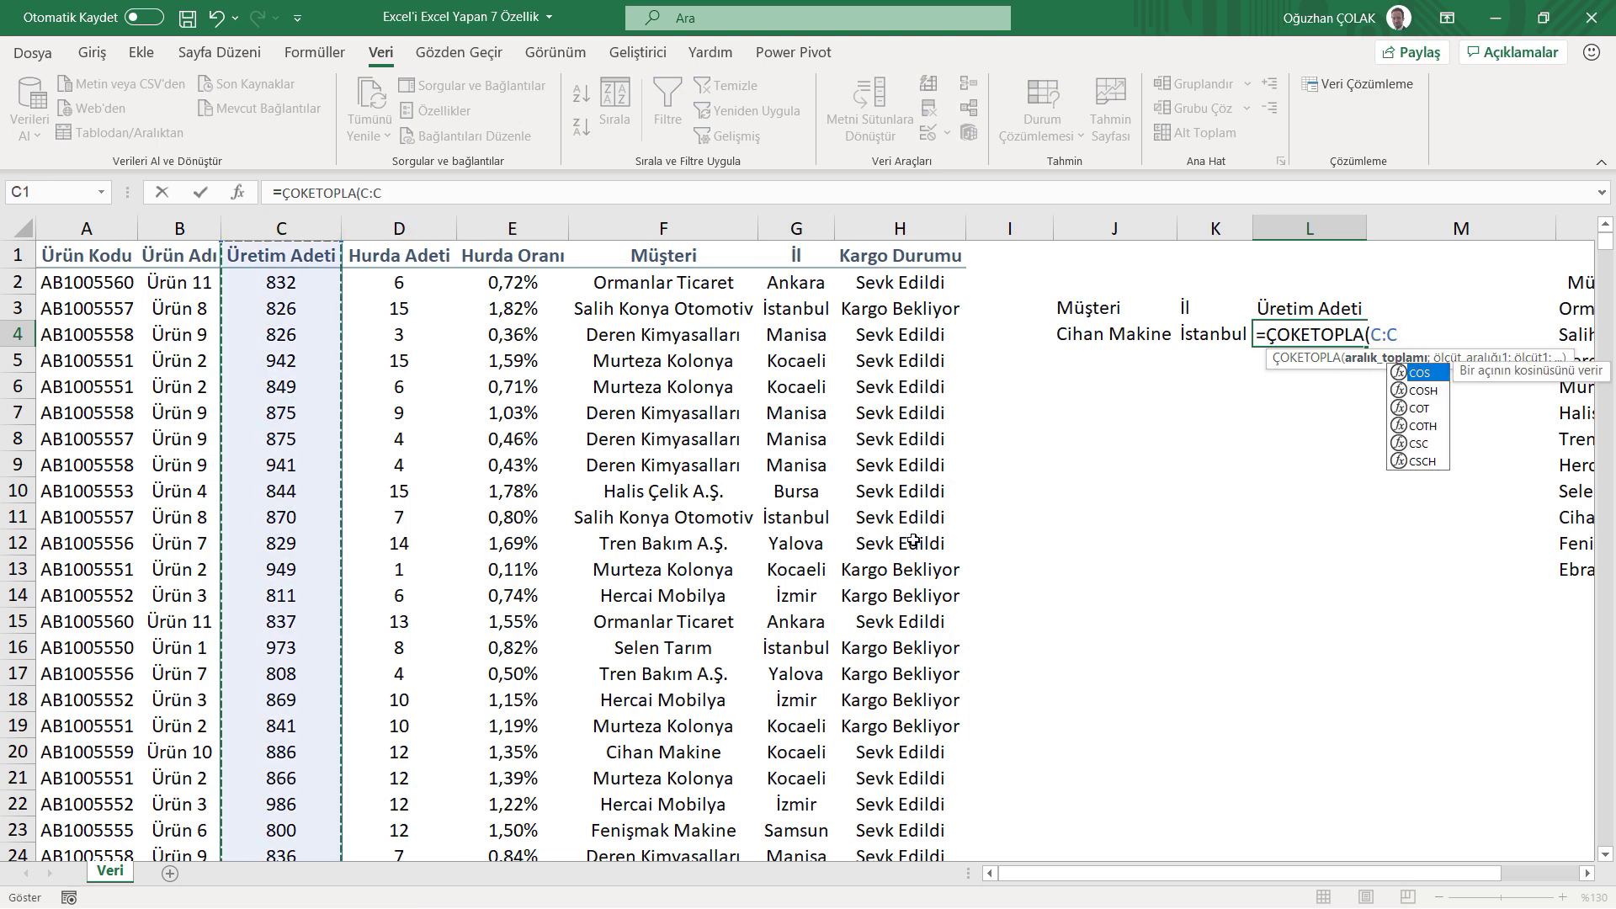
pyautogui.write(';')
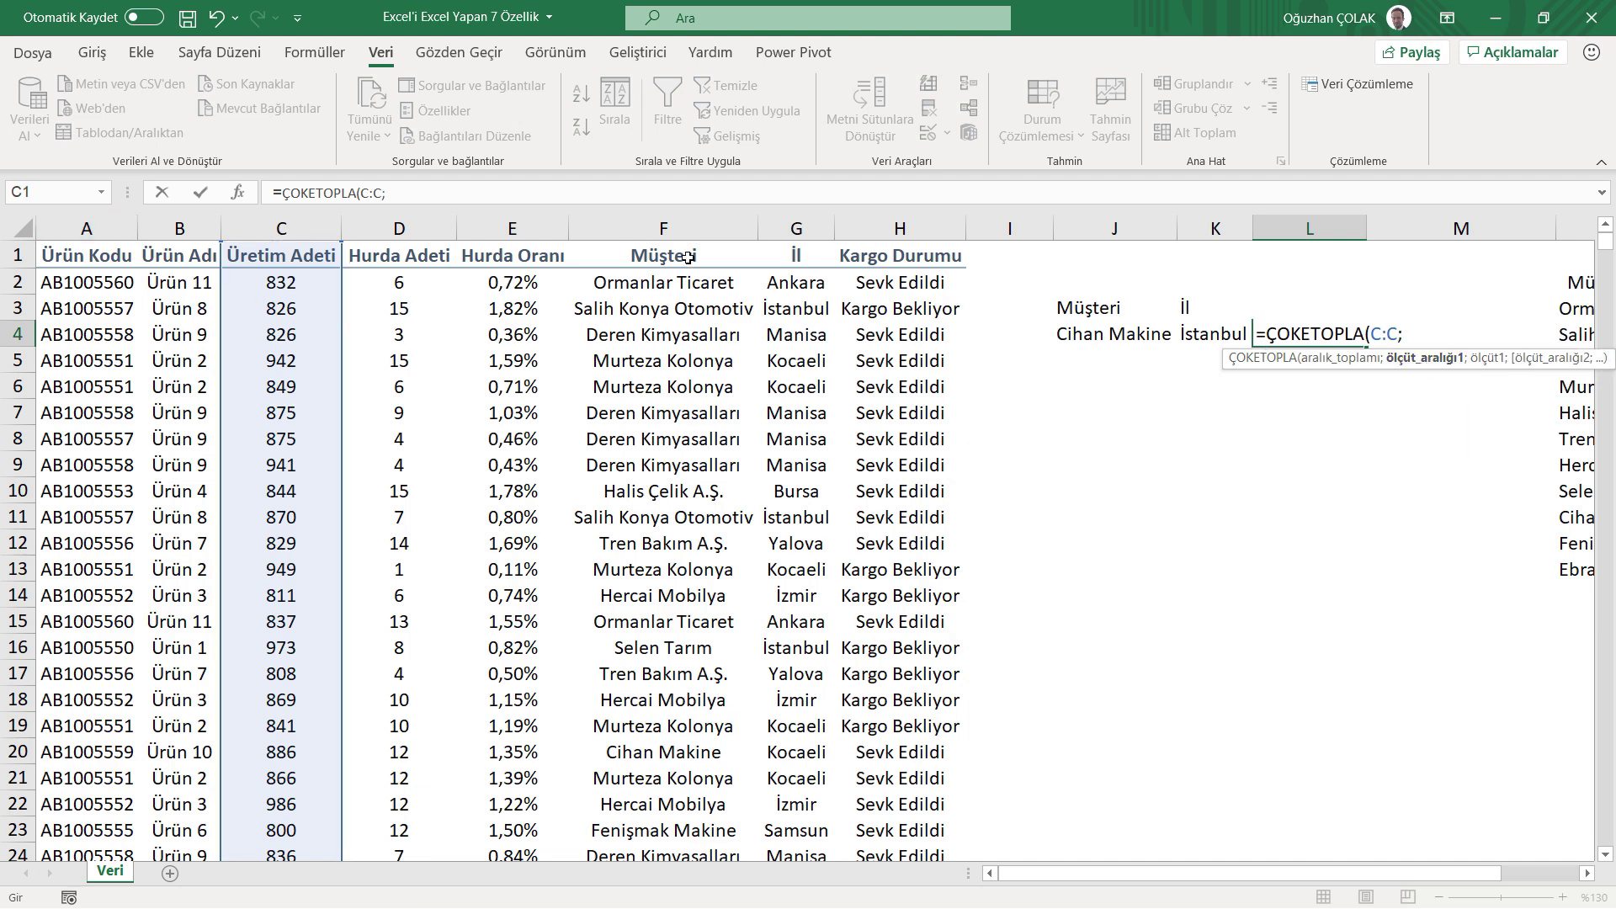
pyautogui.click(666, 223)
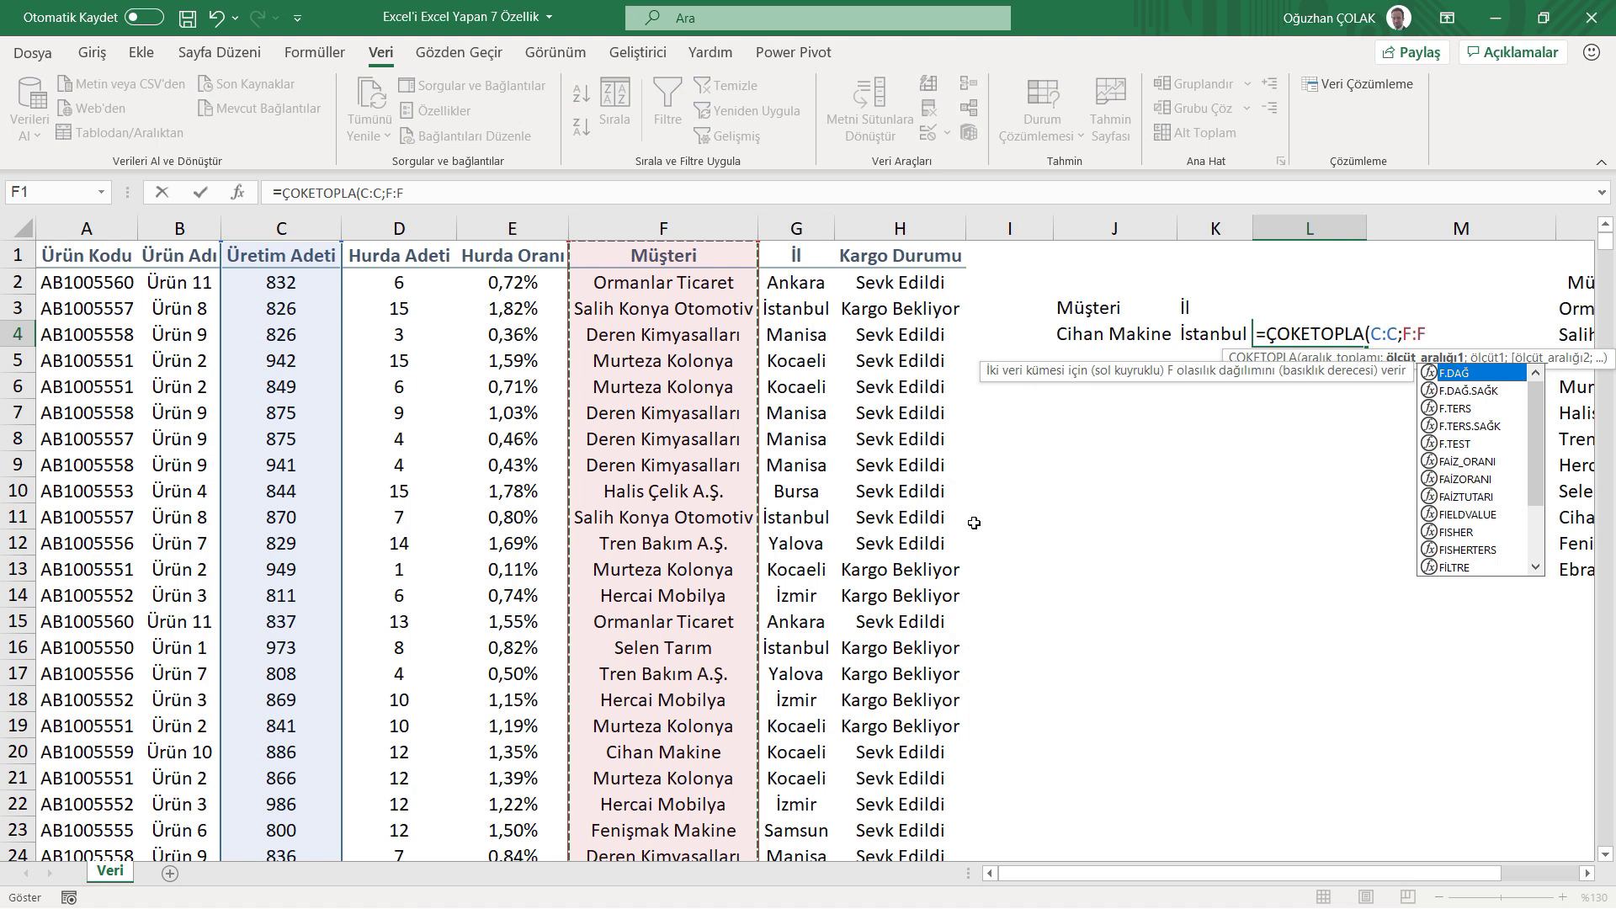
pyautogui.write(';')
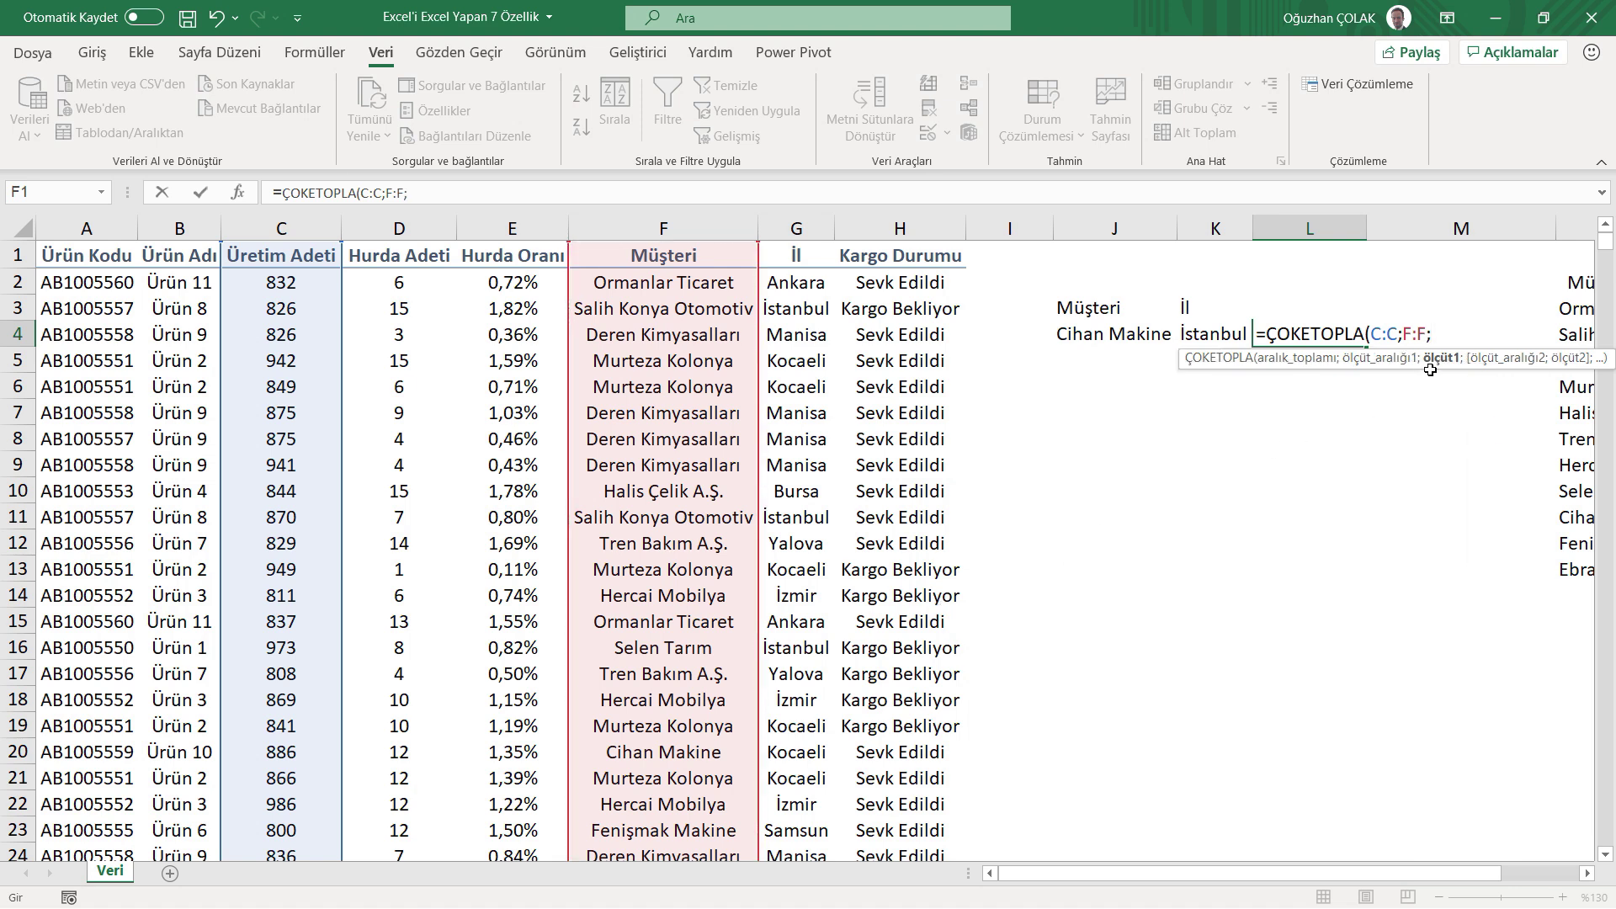
pyautogui.click(1098, 335)
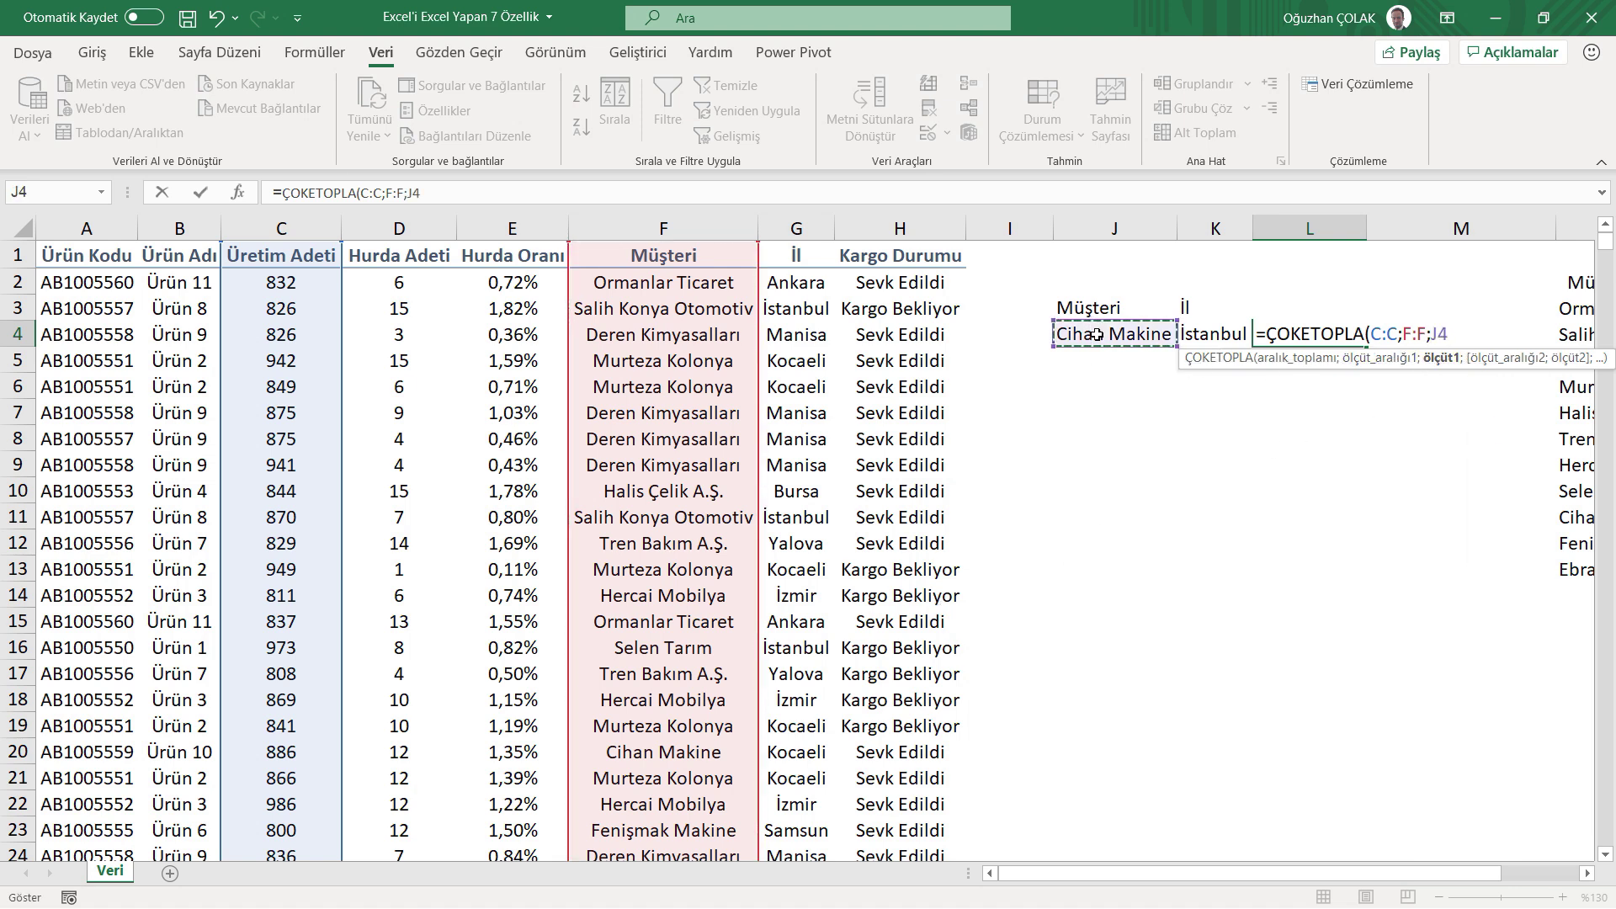
pyautogui.write(';')
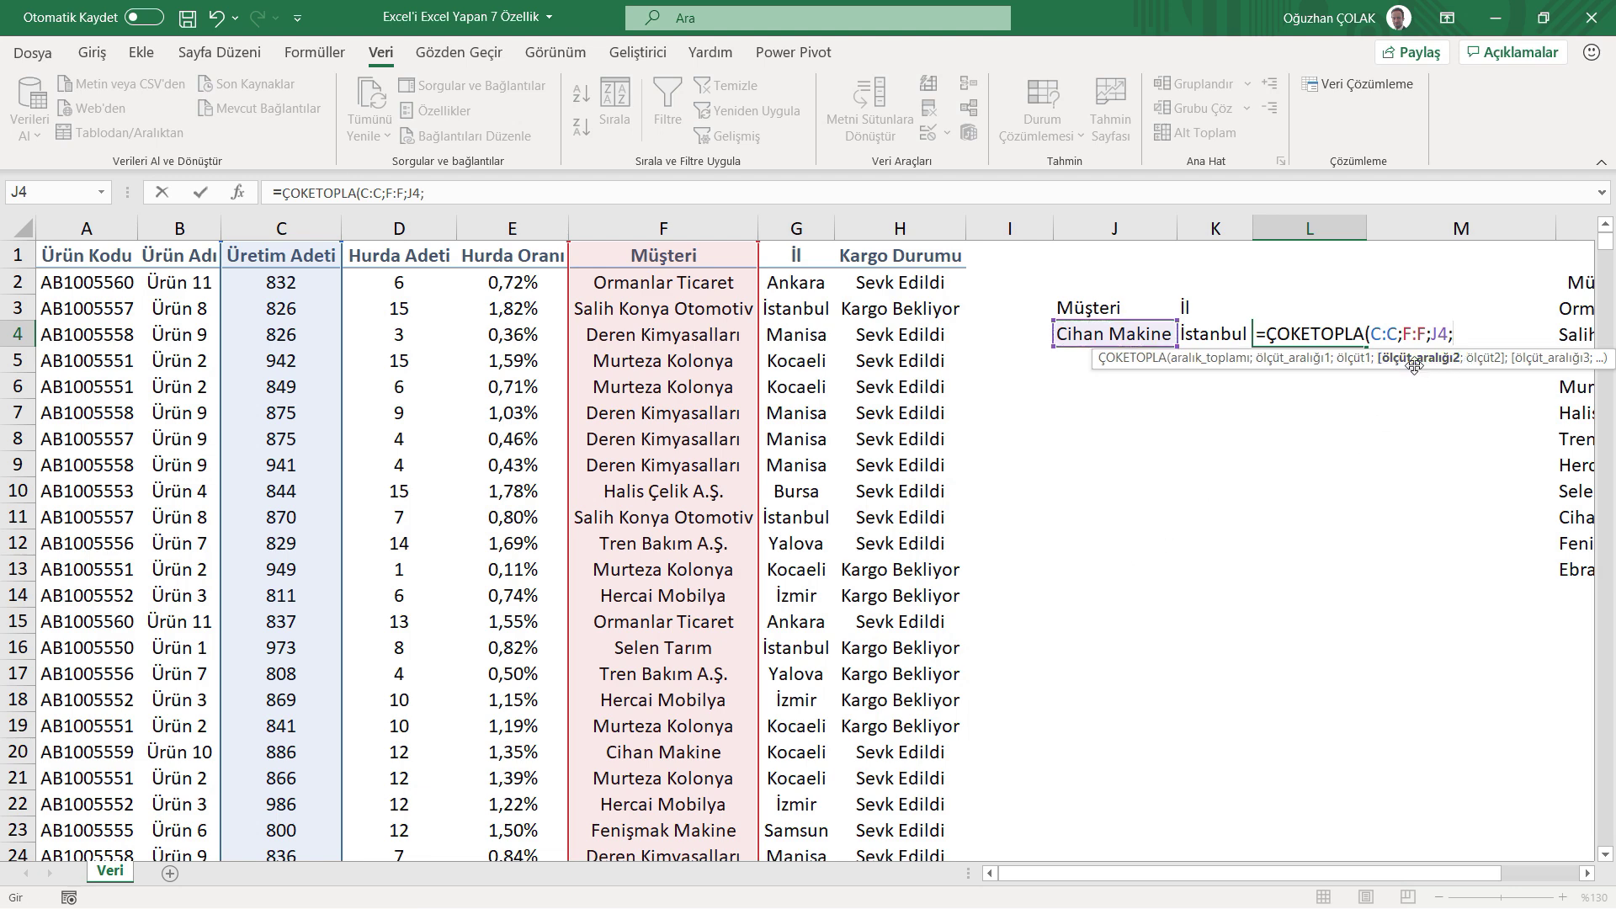
pyautogui.click(796, 228)
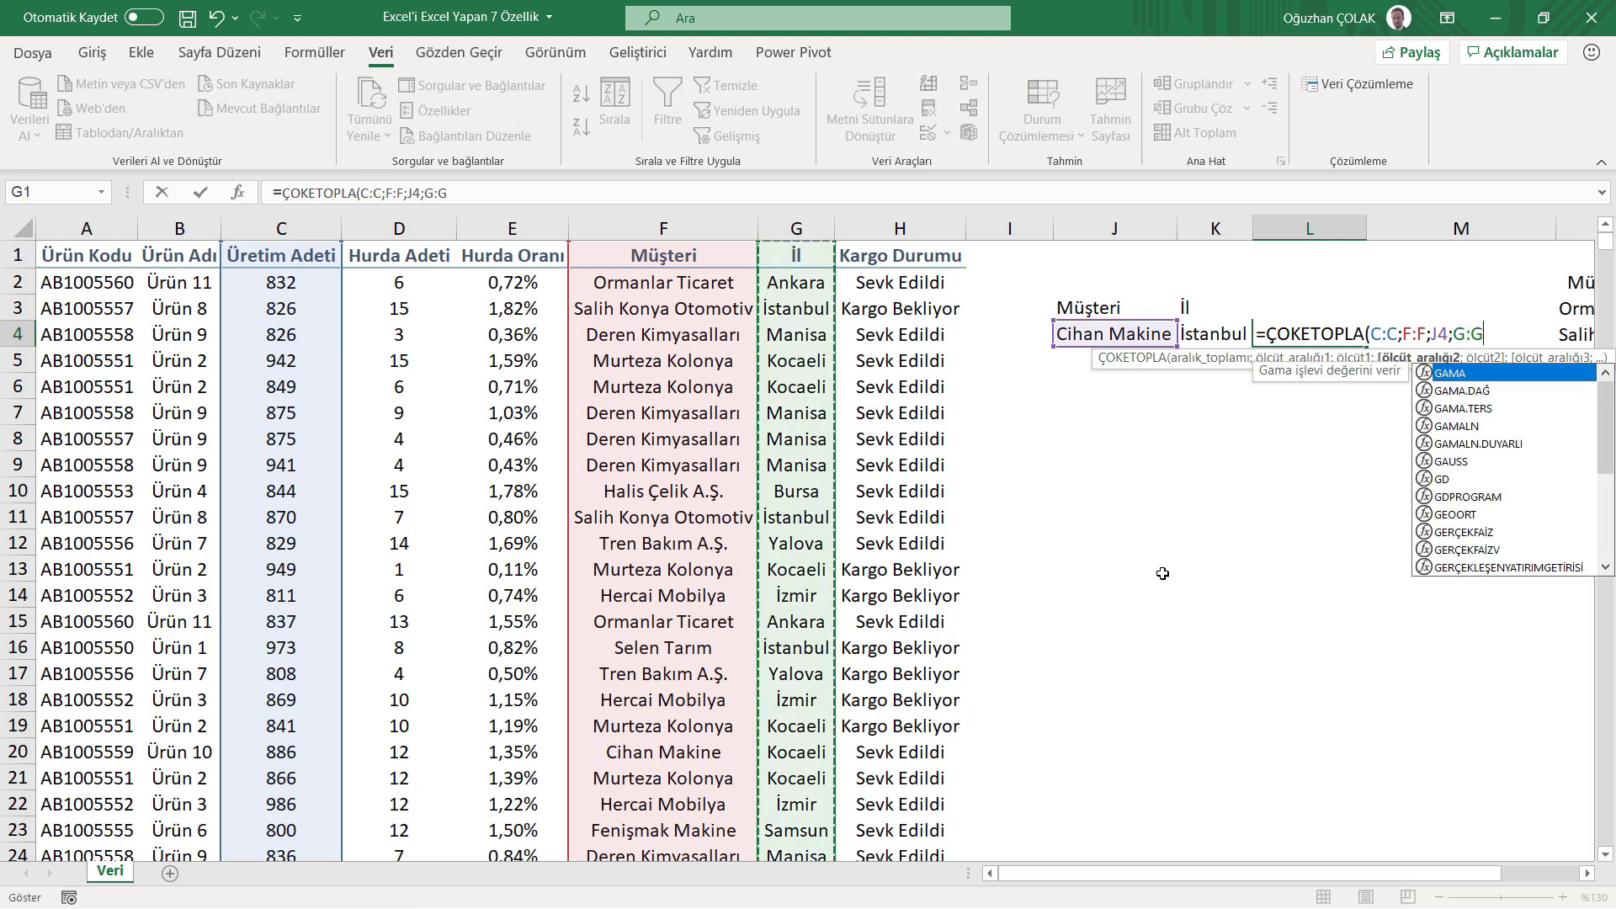
pyautogui.write(';')
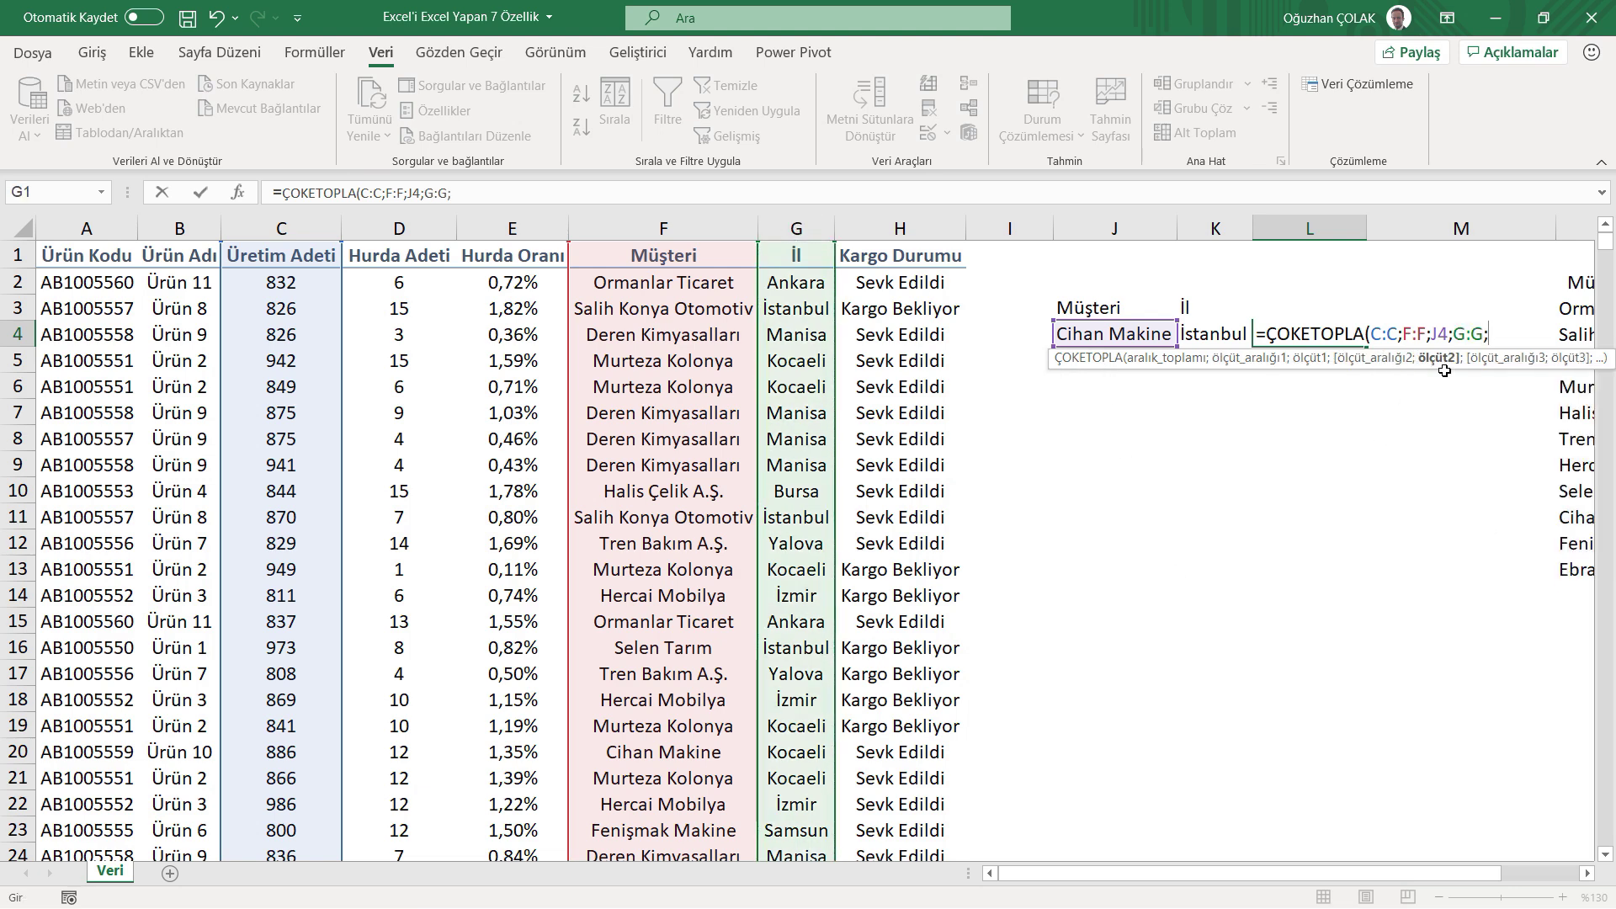
pyautogui.click(1223, 335)
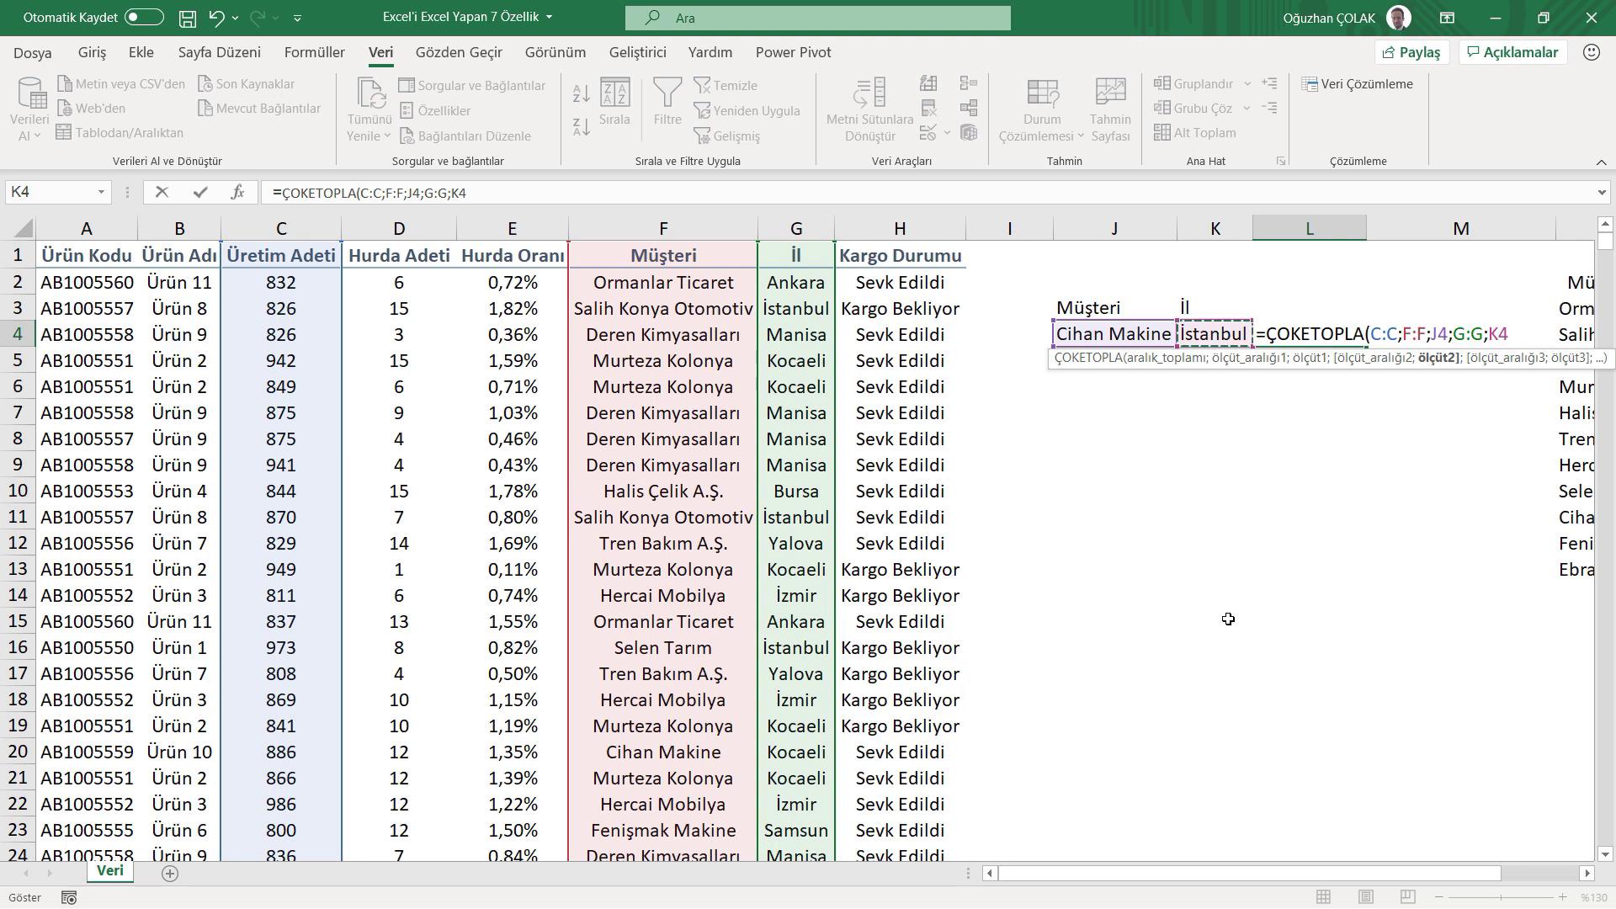
pyautogui.press('Return')
pyautogui.click(1334, 333)
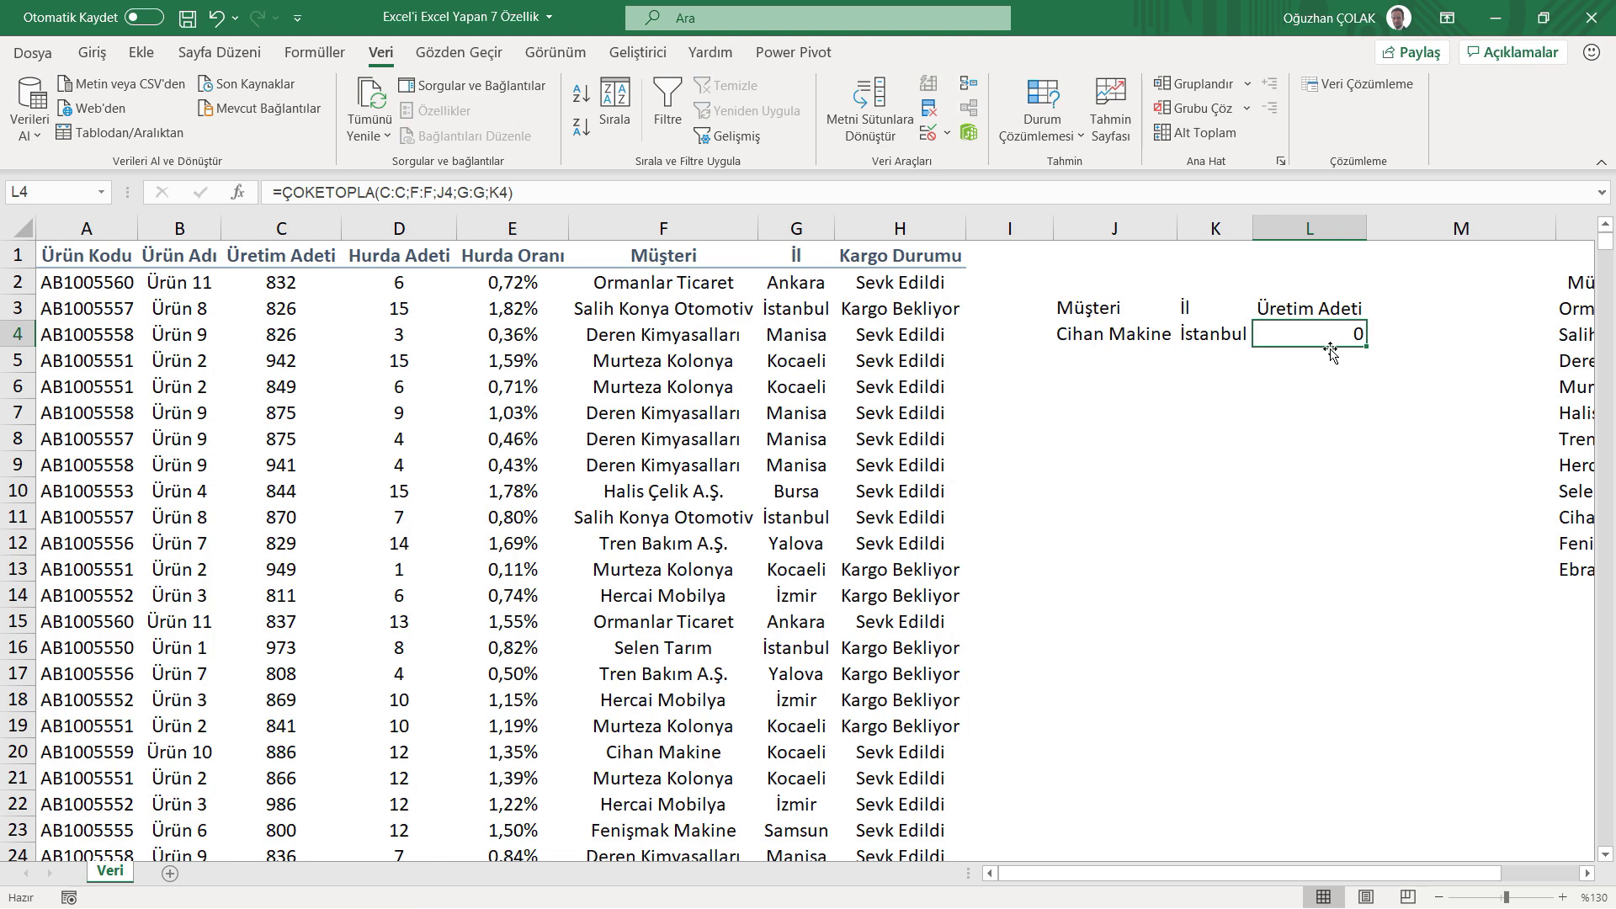
# Choose Kocaeli as the K4 city so L4 totals 72726, and check the inputs.
pyautogui.click(1235, 331)
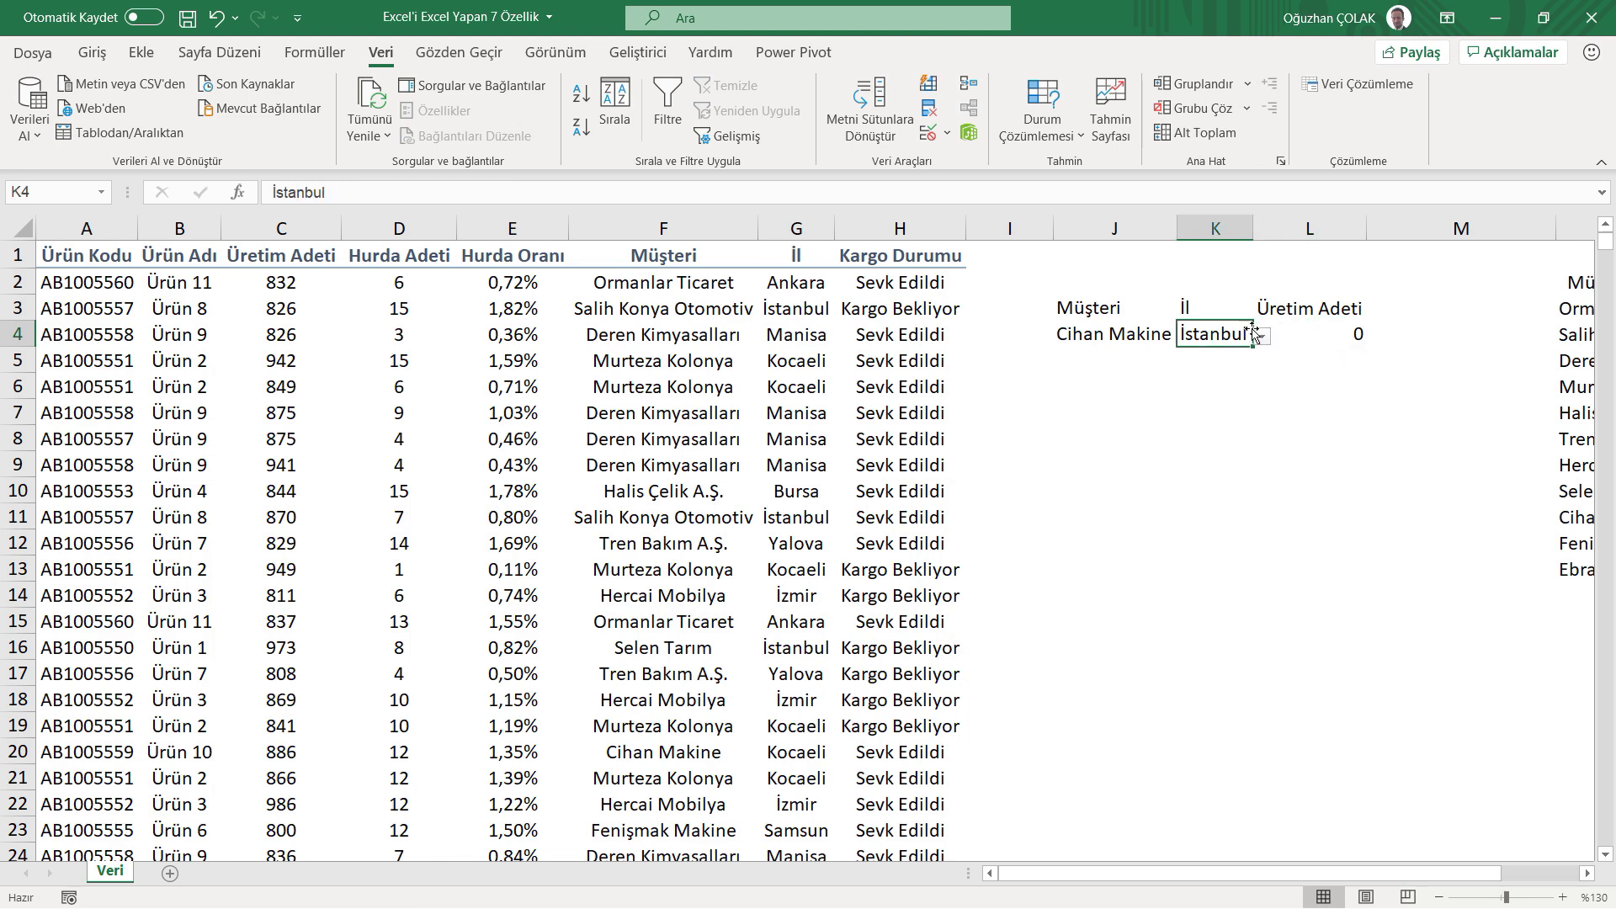
pyautogui.click(1262, 336)
pyautogui.click(1158, 393)
pyautogui.click(1338, 337)
pyautogui.click(1160, 333)
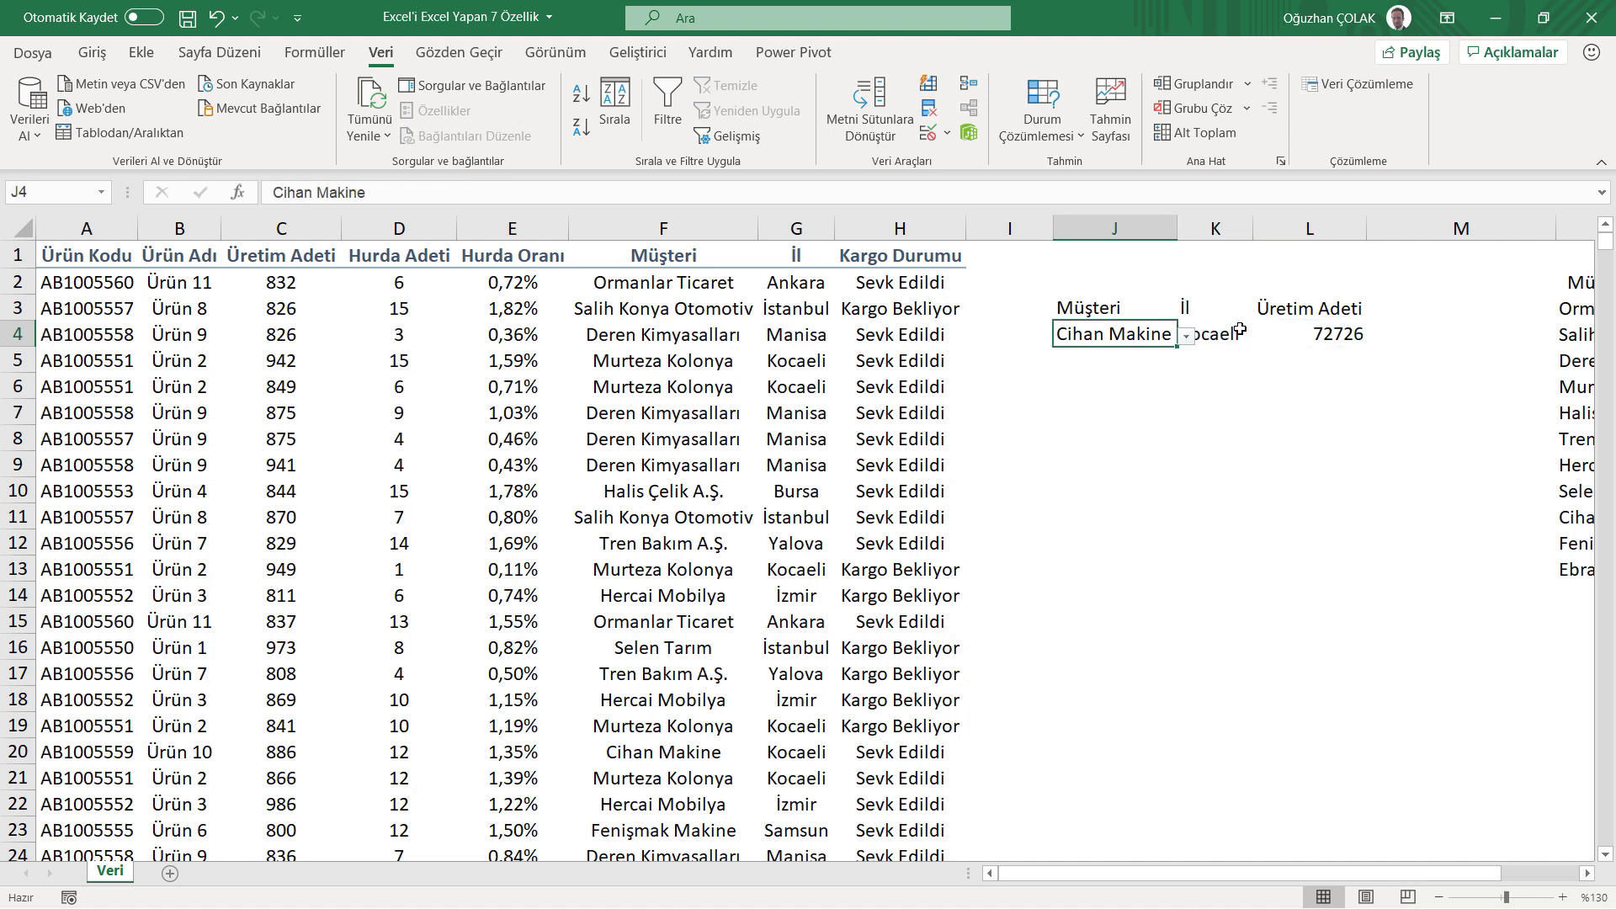
pyautogui.click(1233, 335)
pyautogui.click(1330, 338)
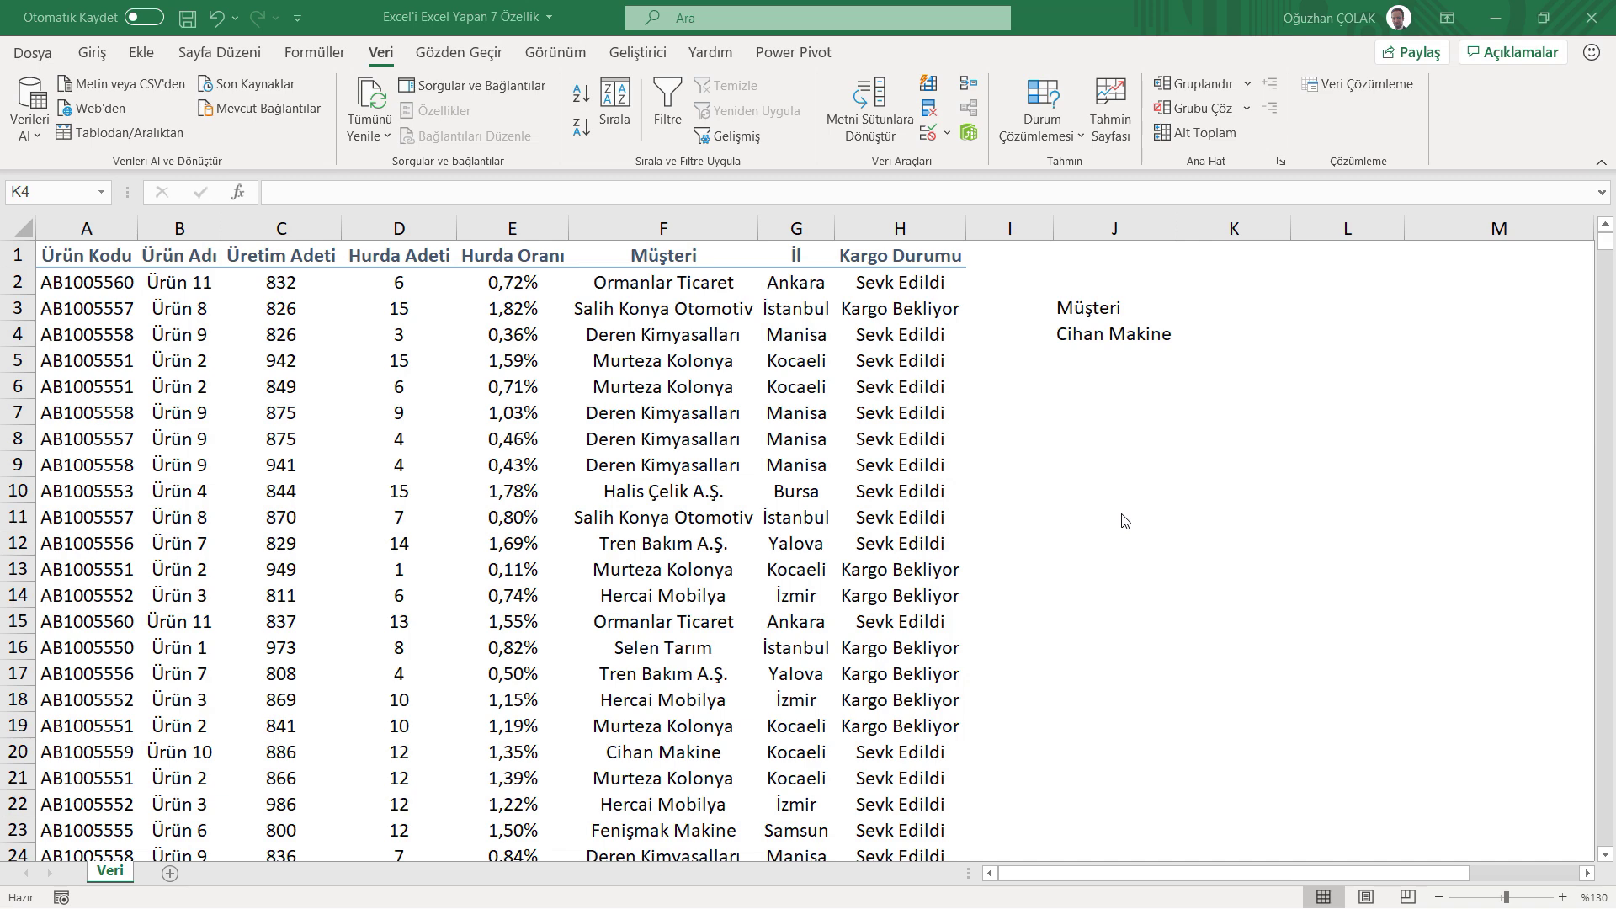
# Enter =EĞERSAY(F:F;J4) in K4 to count Cihan Makine's orders (81).
pyautogui.click(1231, 337)
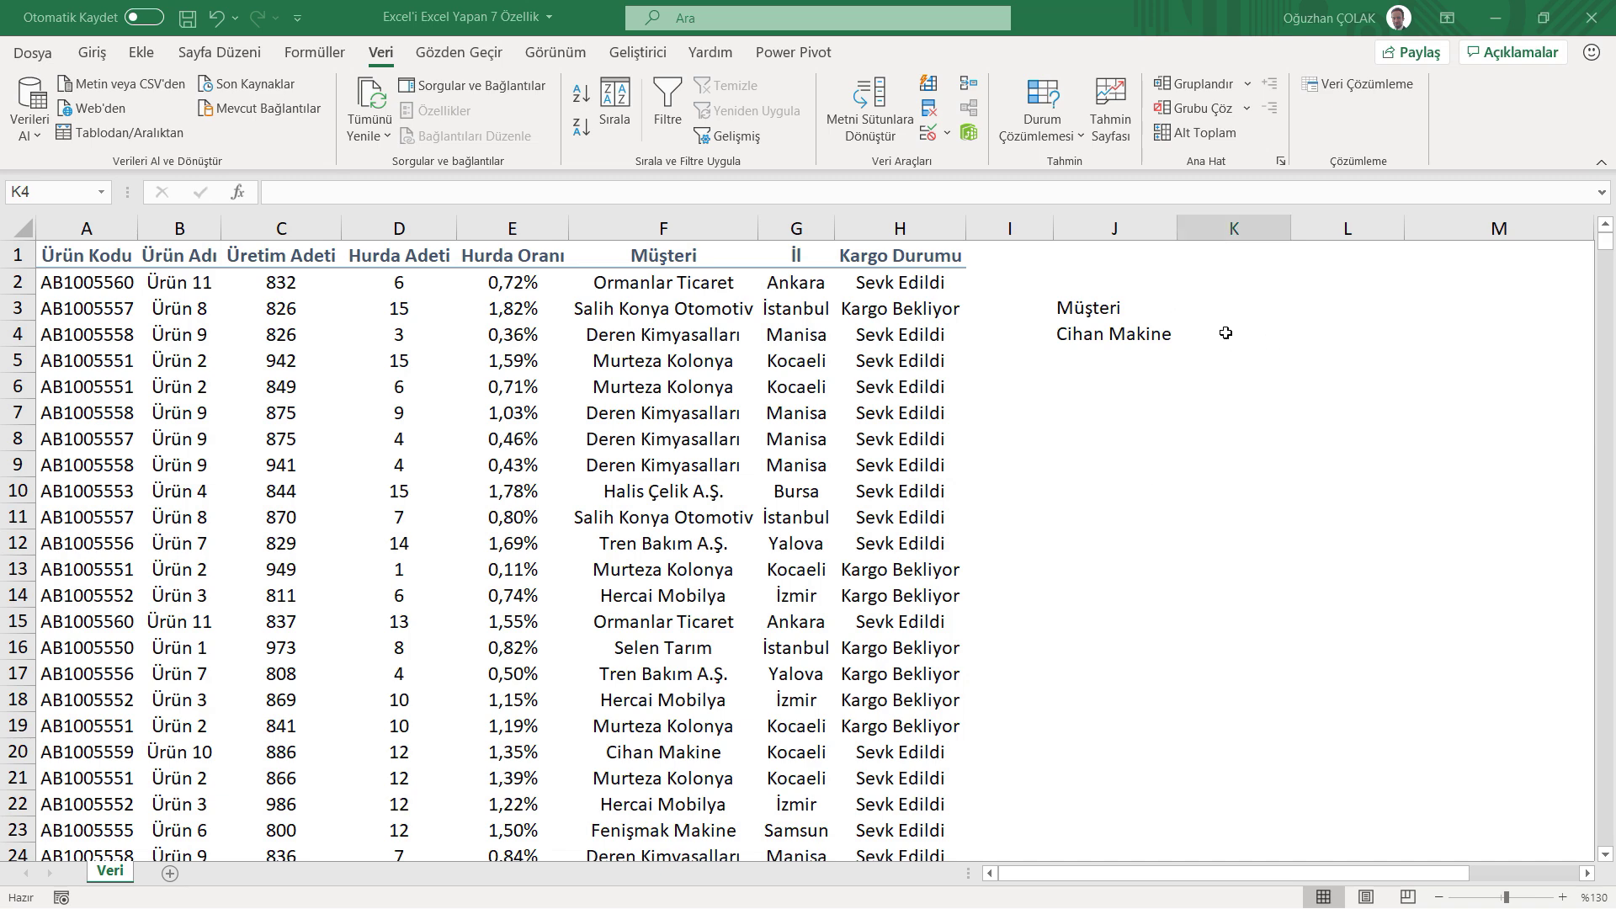
pyautogui.write('=')
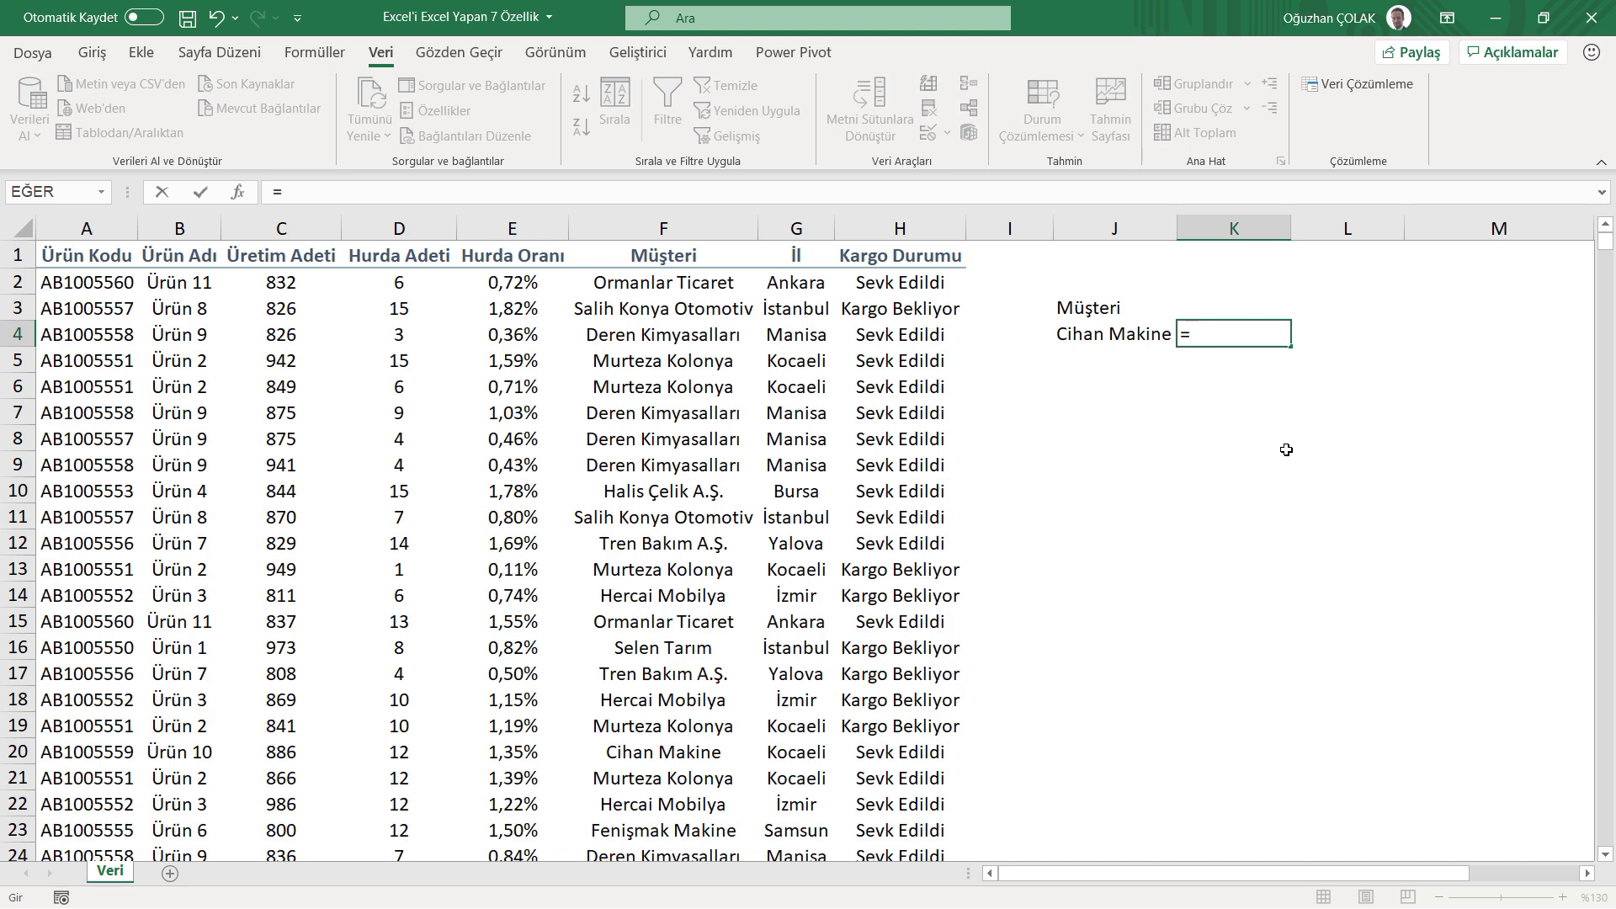
pyautogui.write('eğersay')
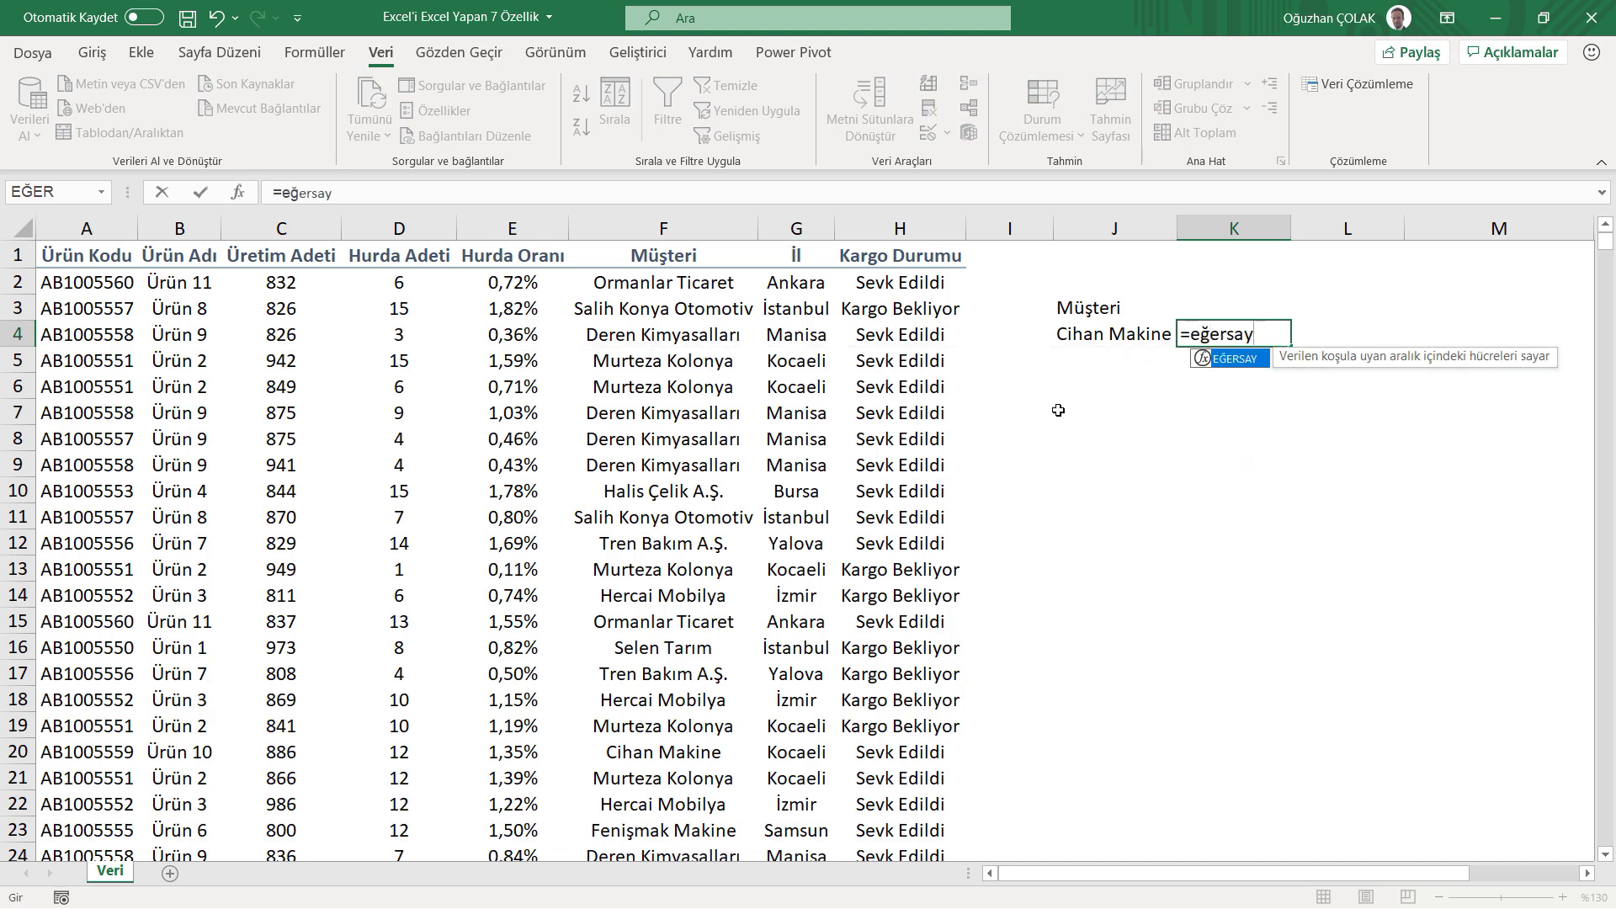
pyautogui.press('Tab')
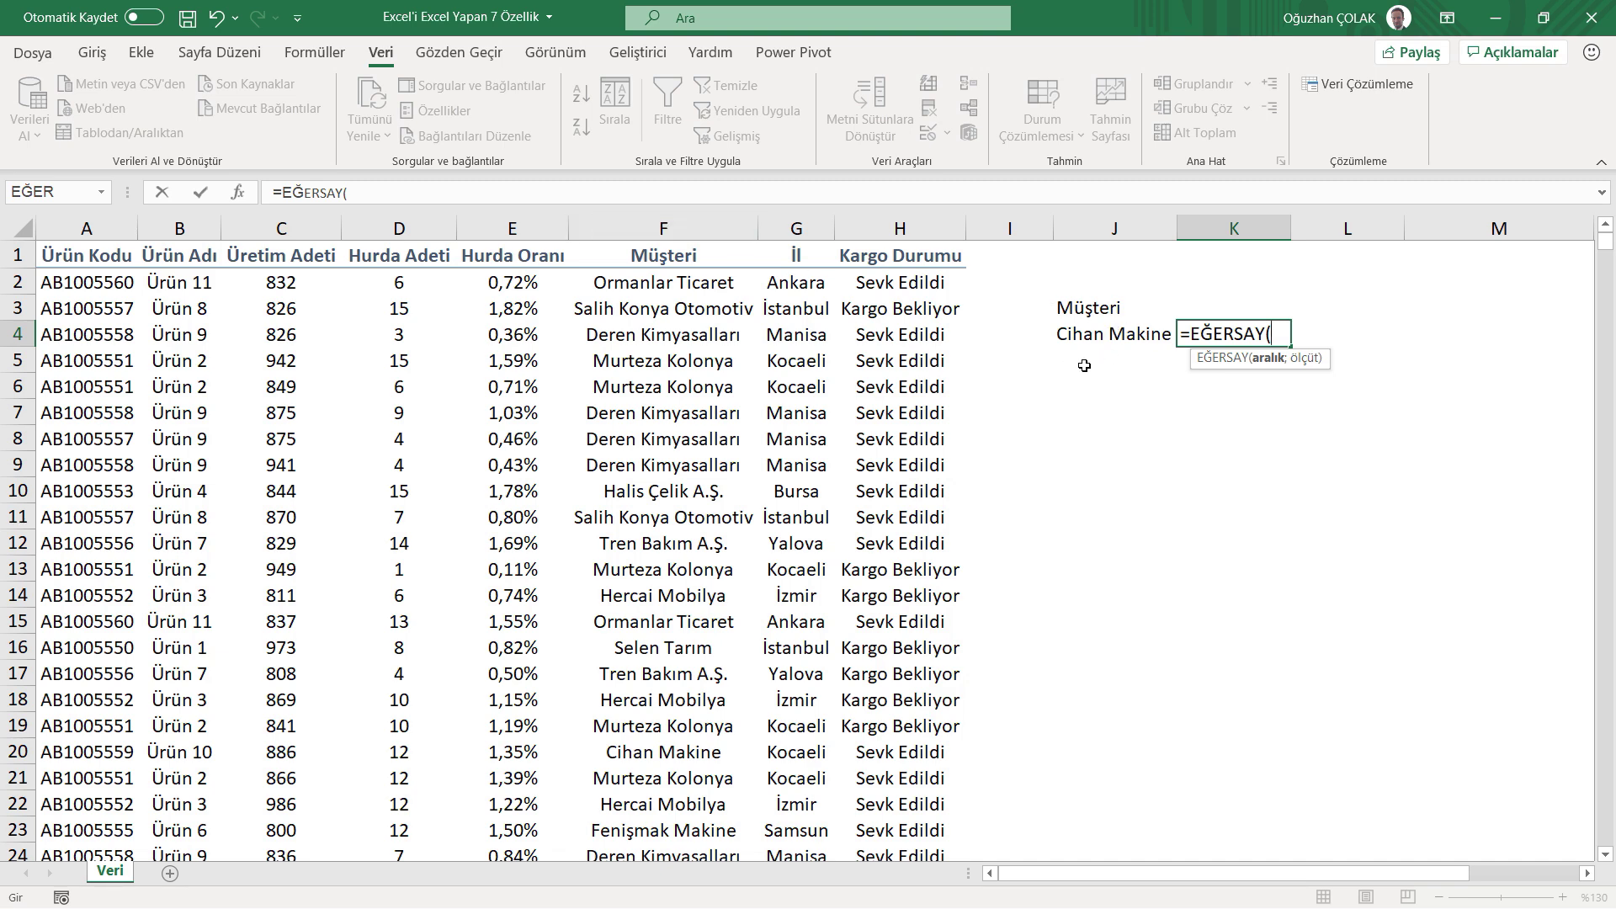
pyautogui.click(719, 229)
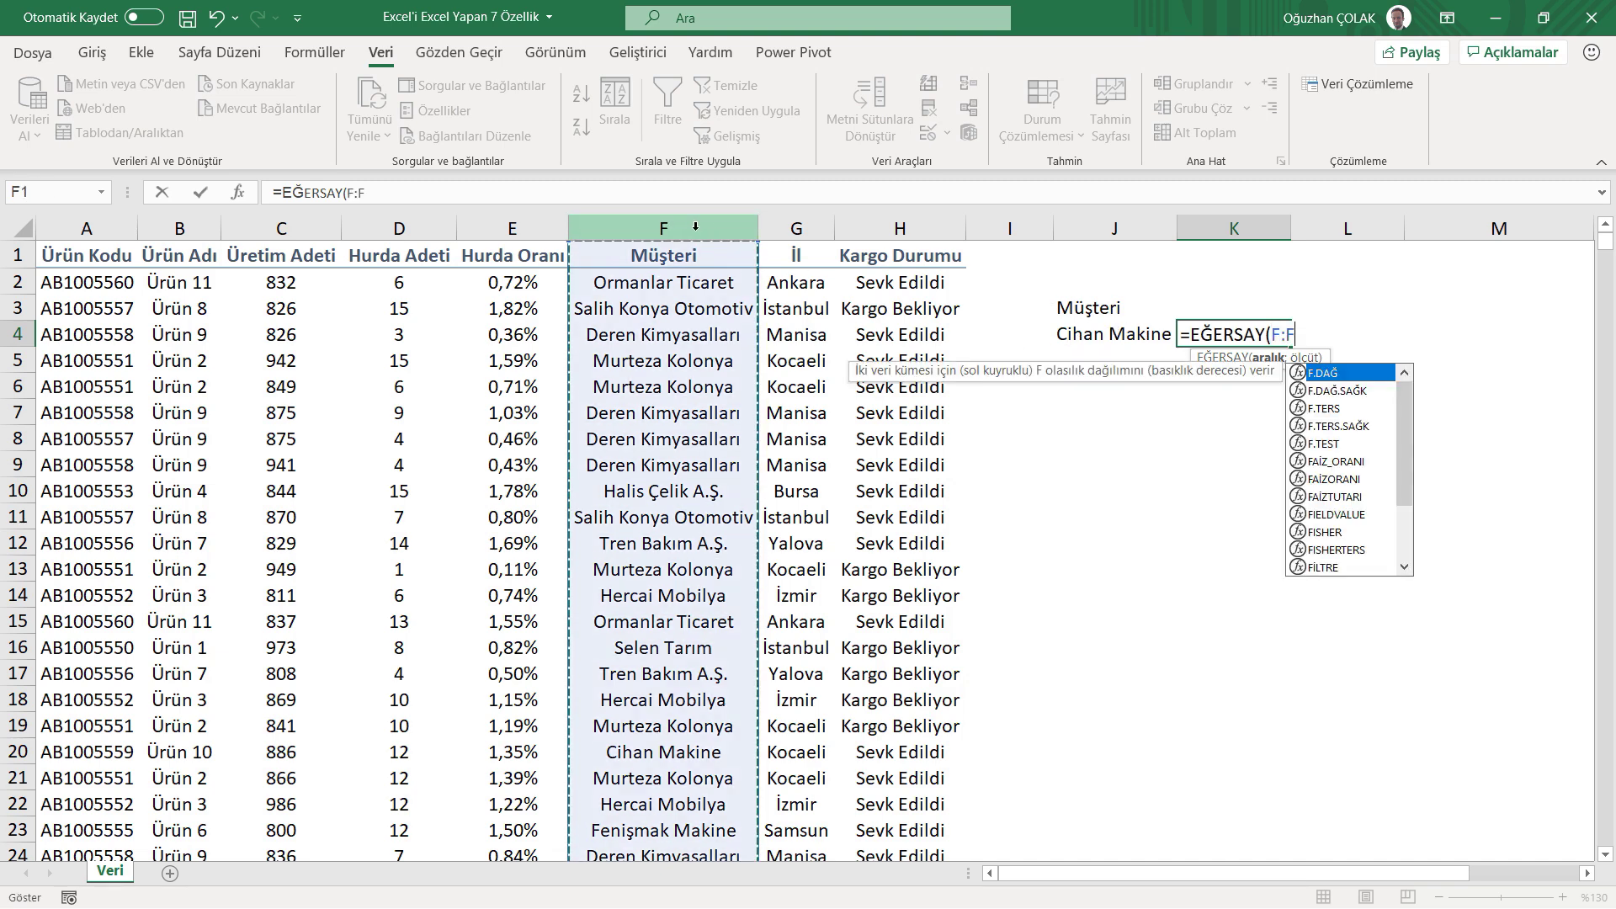
pyautogui.write(';')
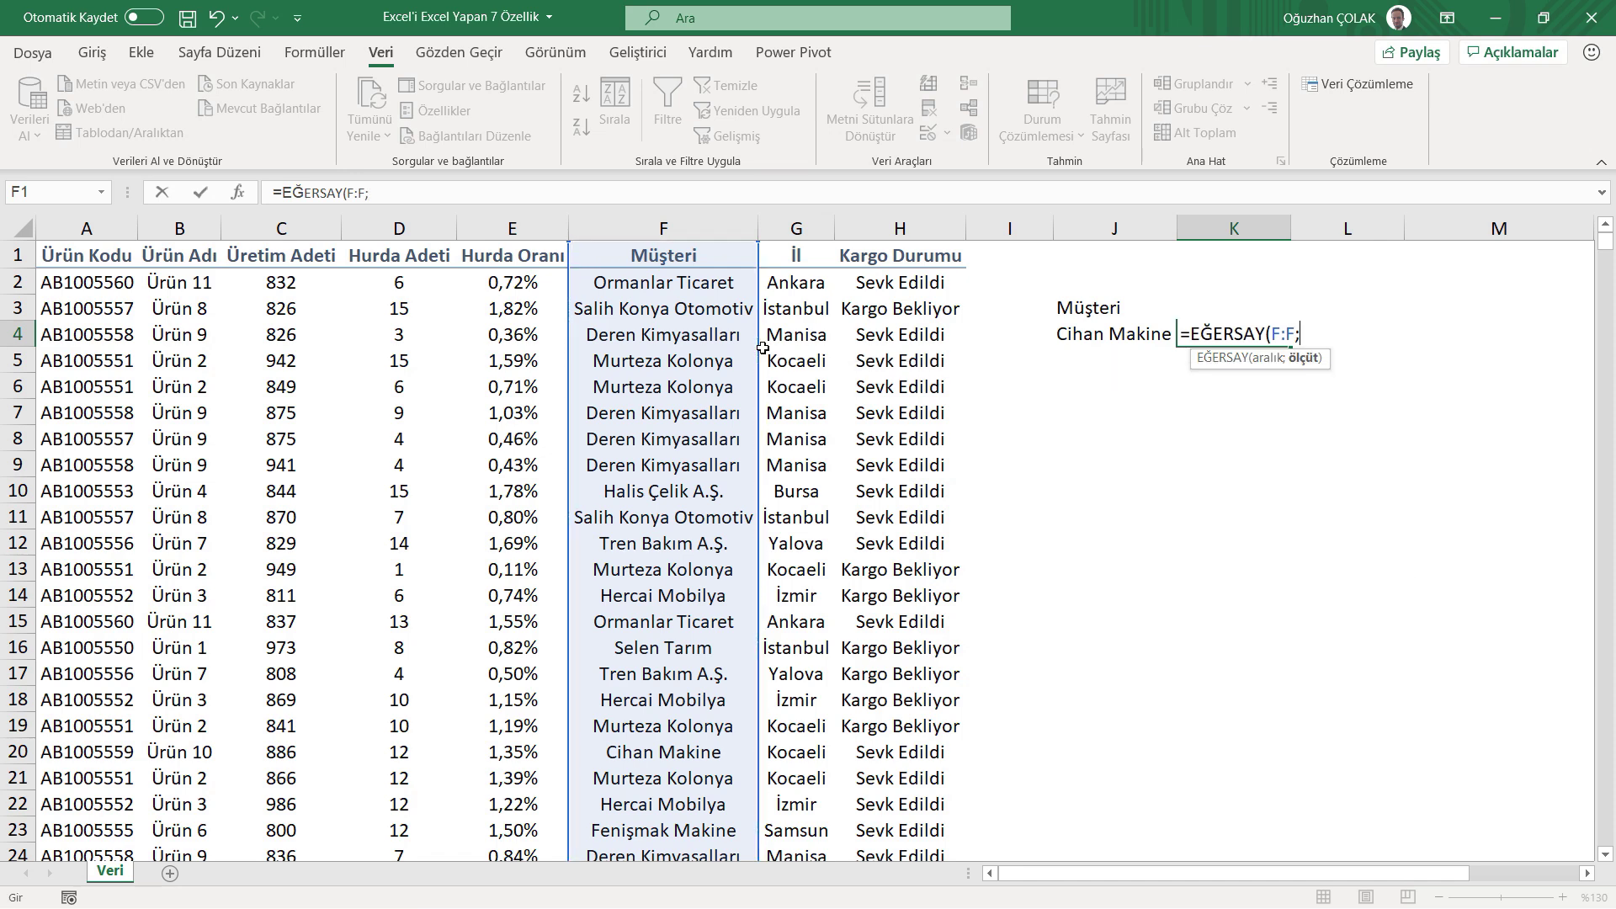
pyautogui.click(1078, 340)
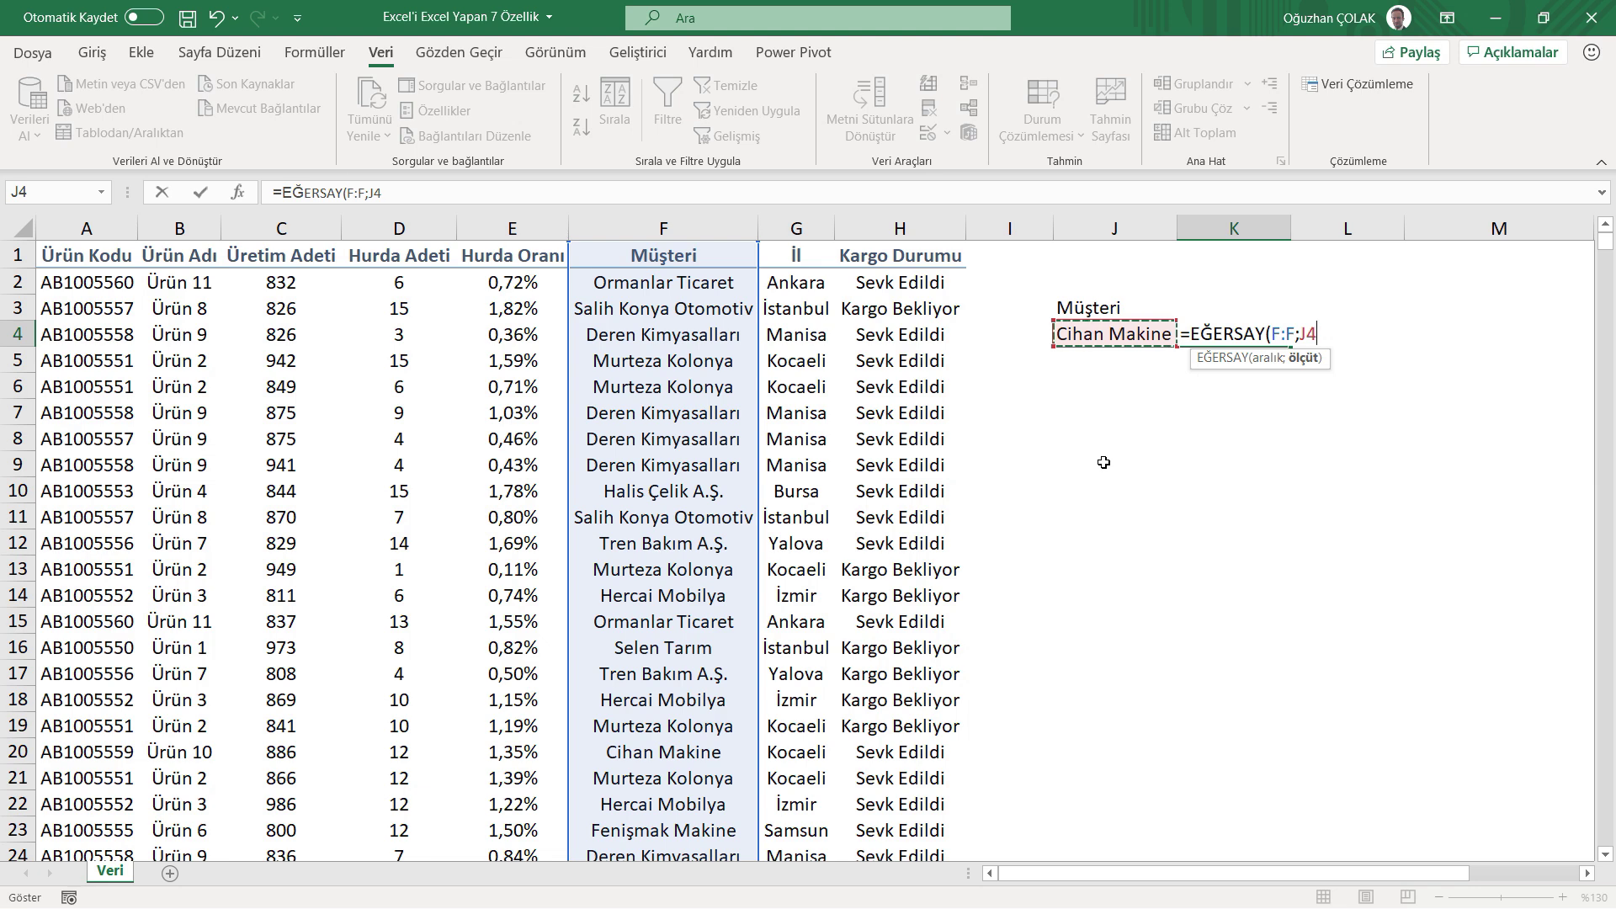
pyautogui.hotkey('ctrl', 'Return')
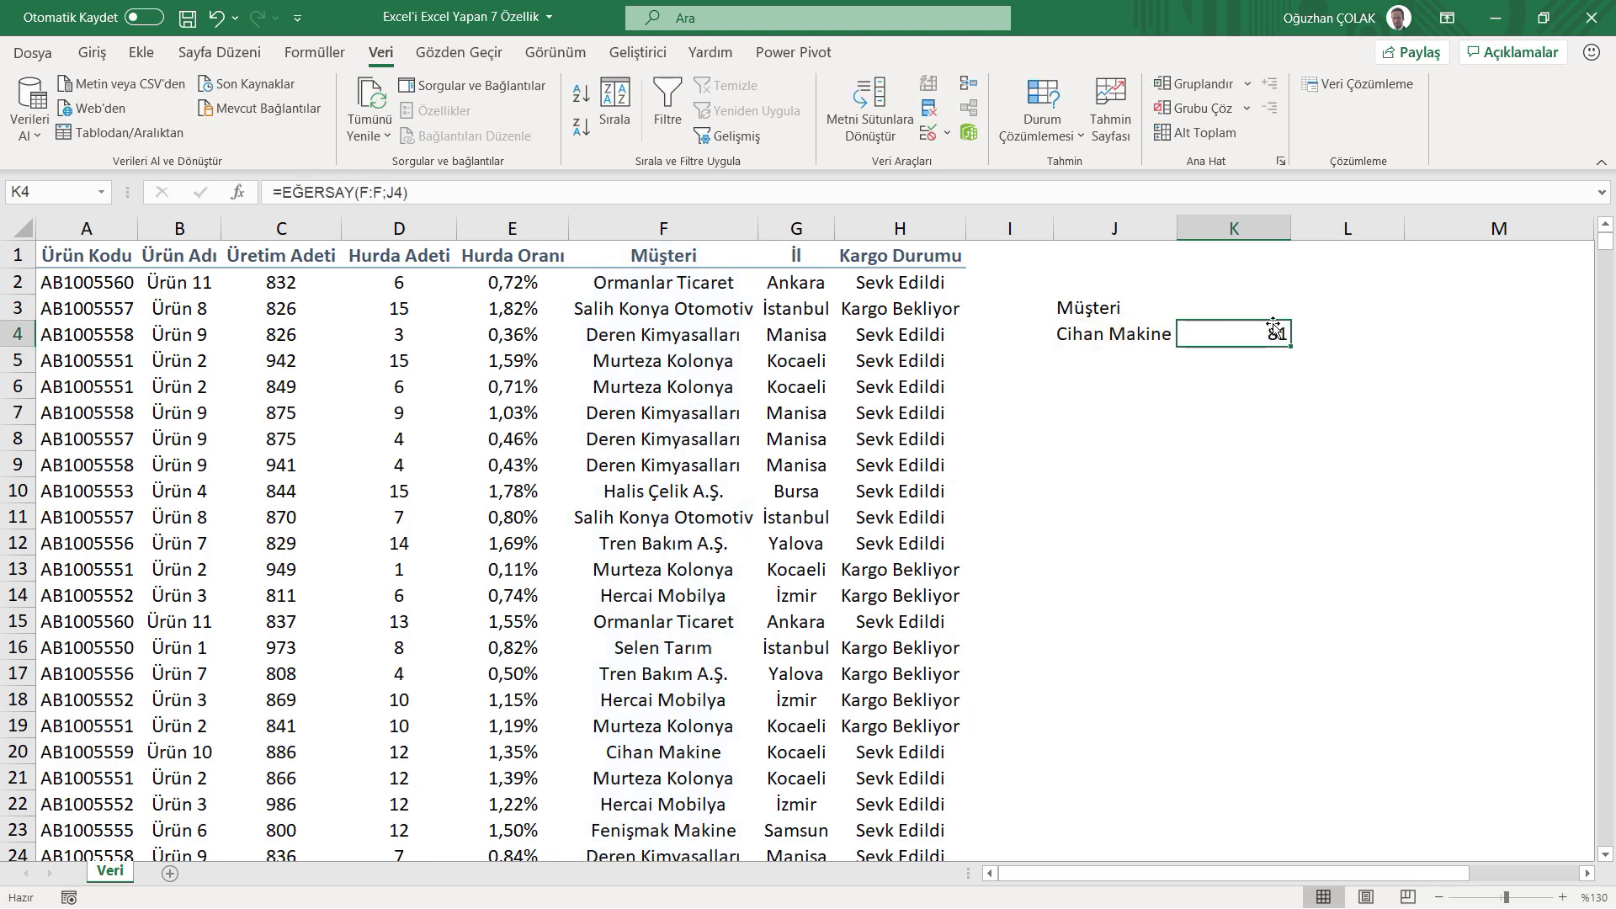
# Pick Halis Çelik A.Ş., then Selen Tarım in J4, and confirm K4 counts 89.
pyautogui.click(1112, 334)
pyautogui.click(1186, 335)
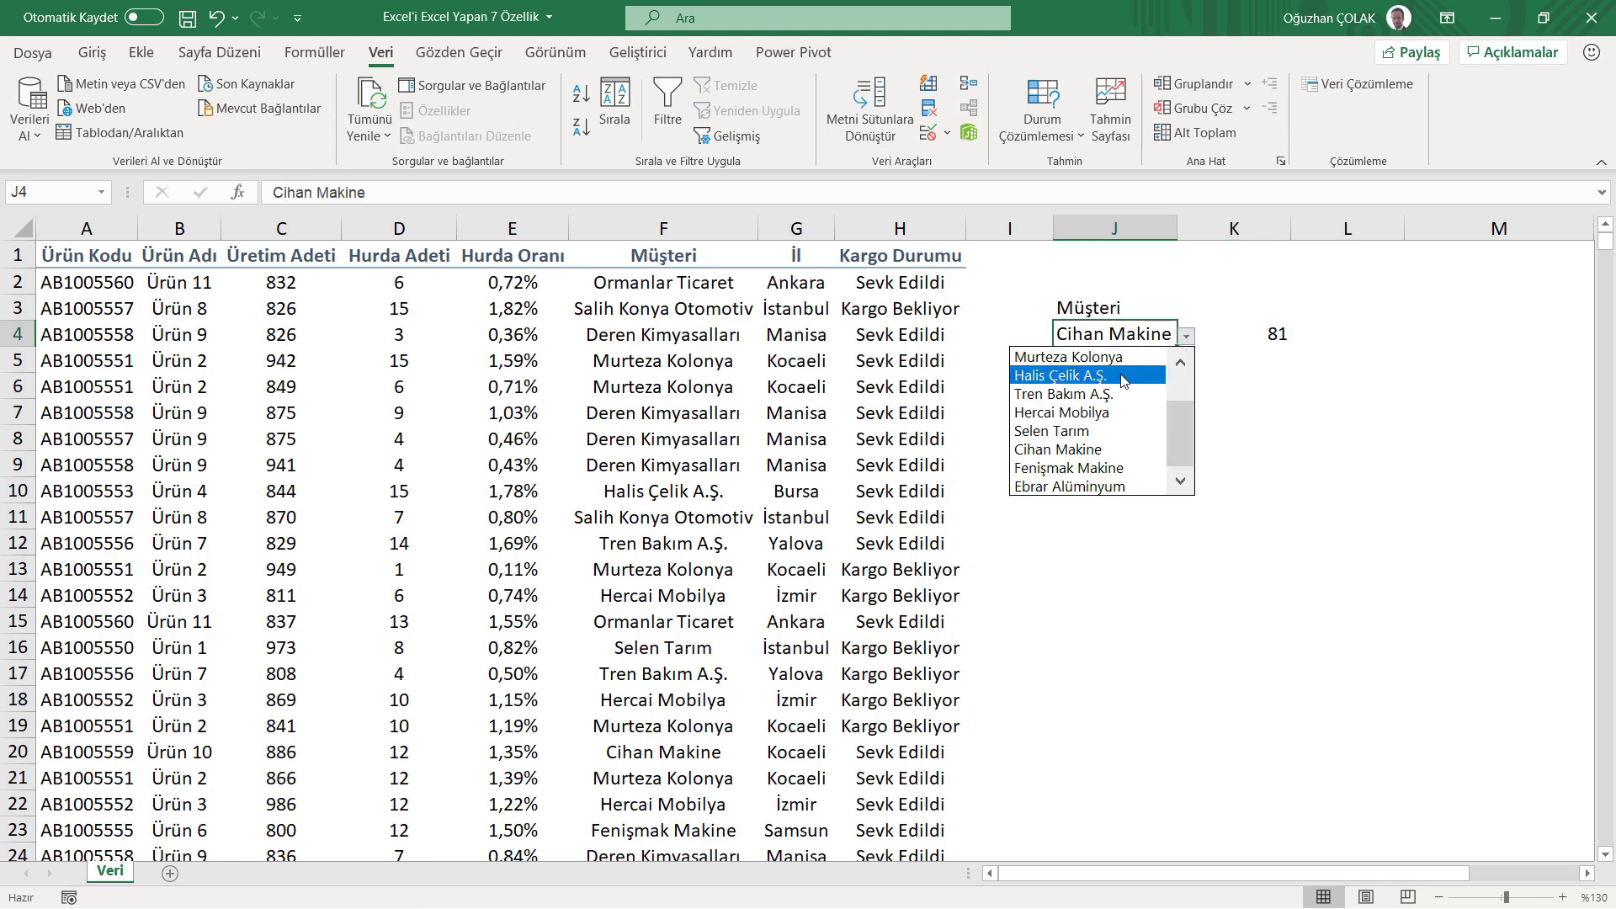
pyautogui.click(1122, 377)
pyautogui.click(1186, 336)
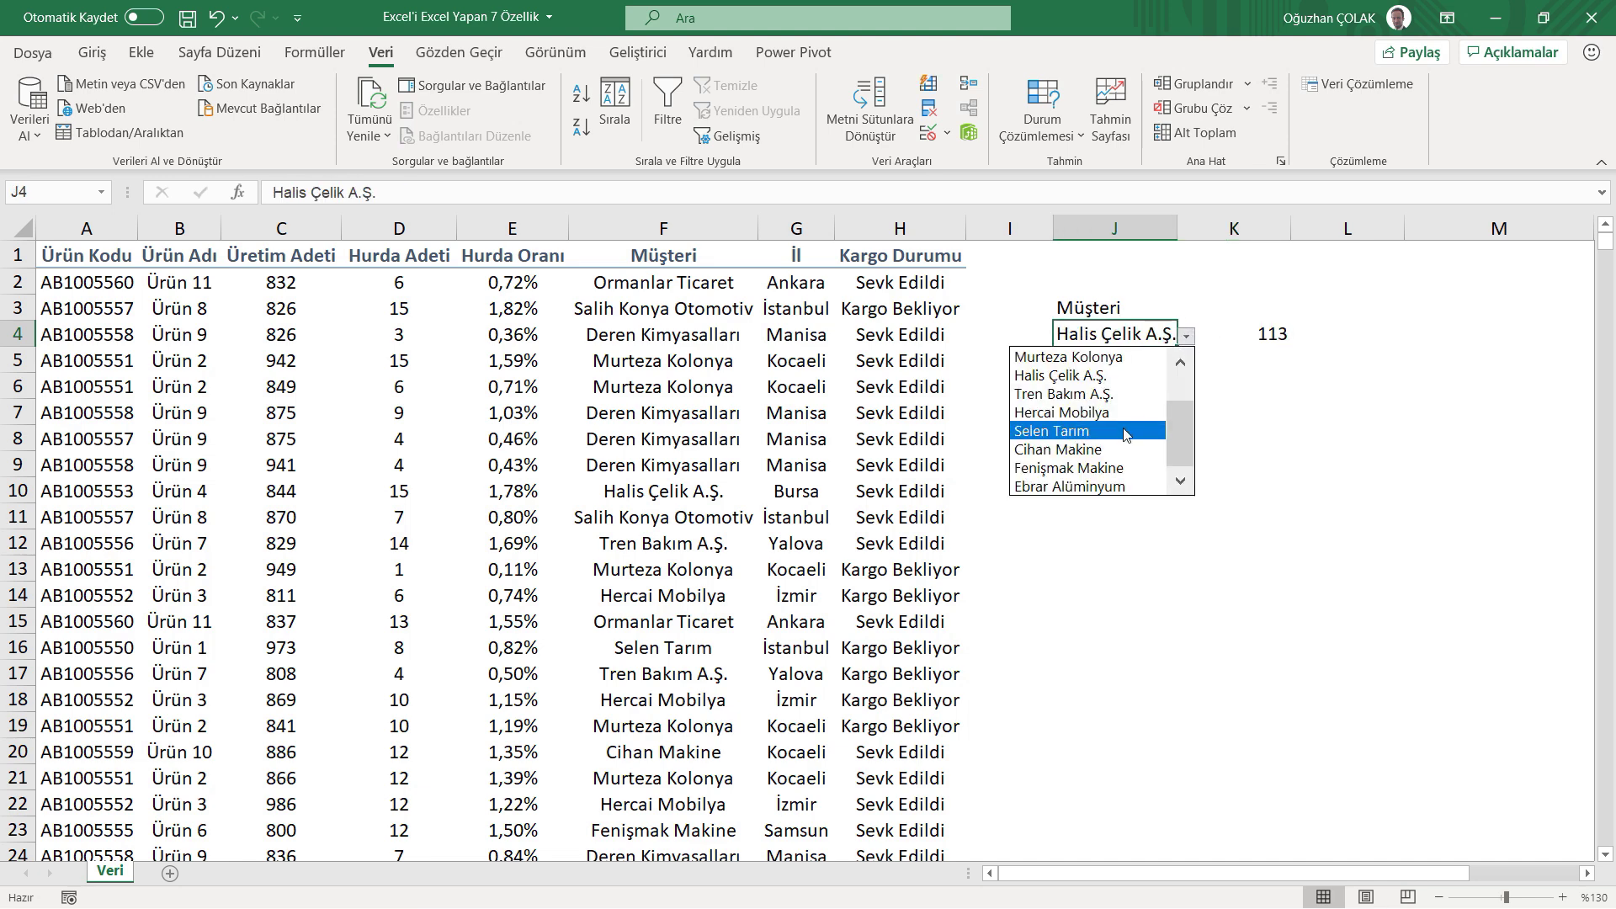
pyautogui.click(1103, 431)
pyautogui.click(1263, 341)
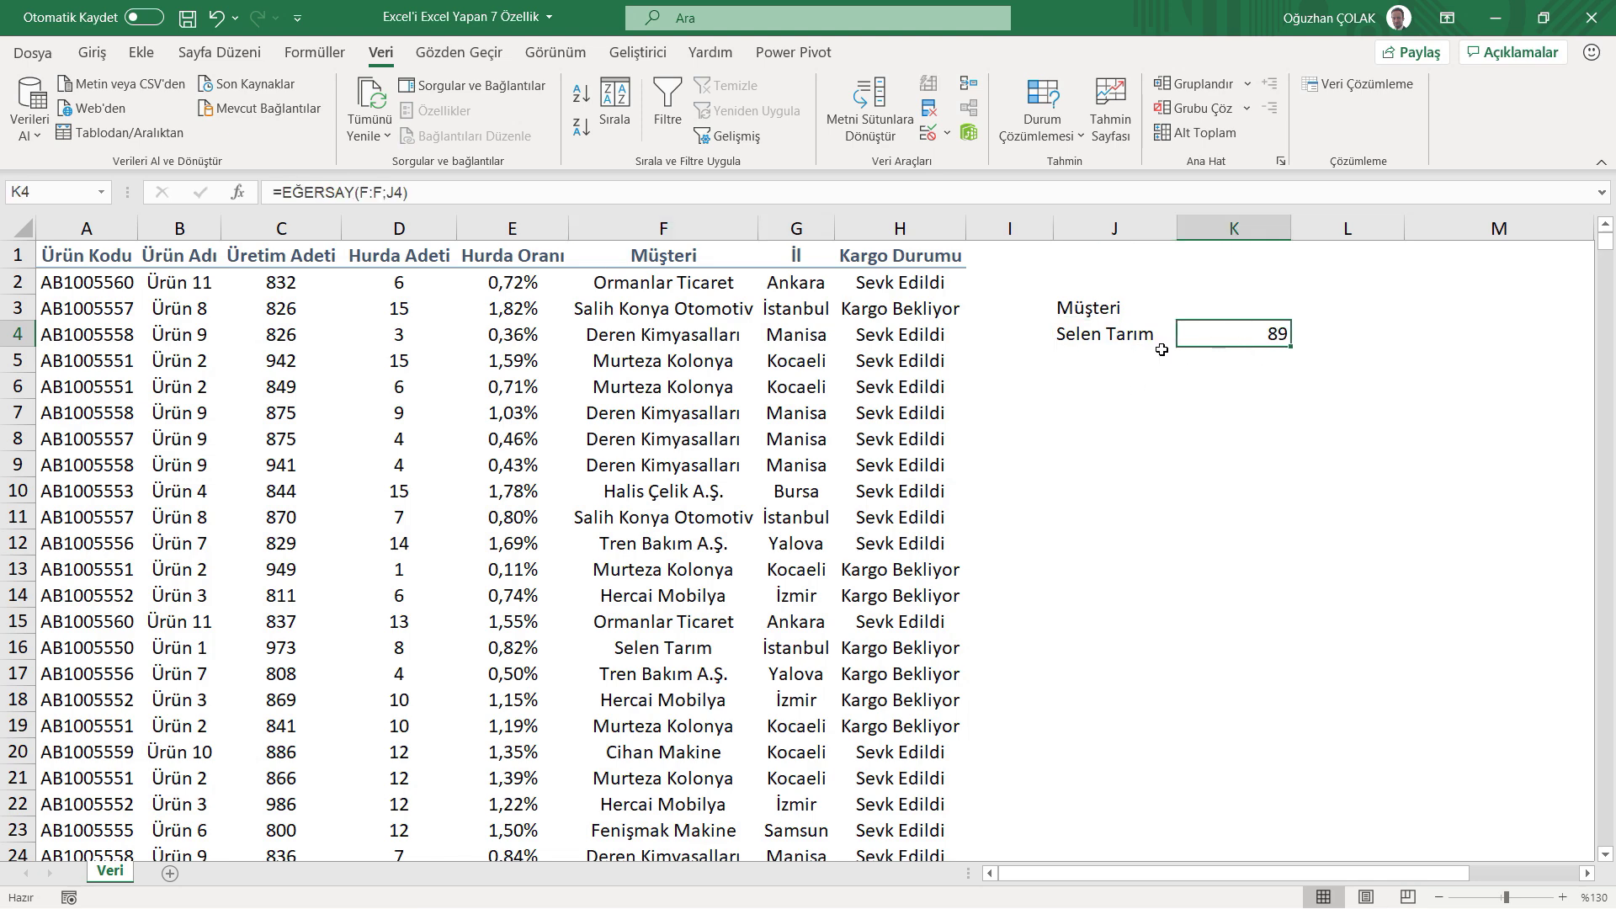
pyautogui.click(1096, 341)
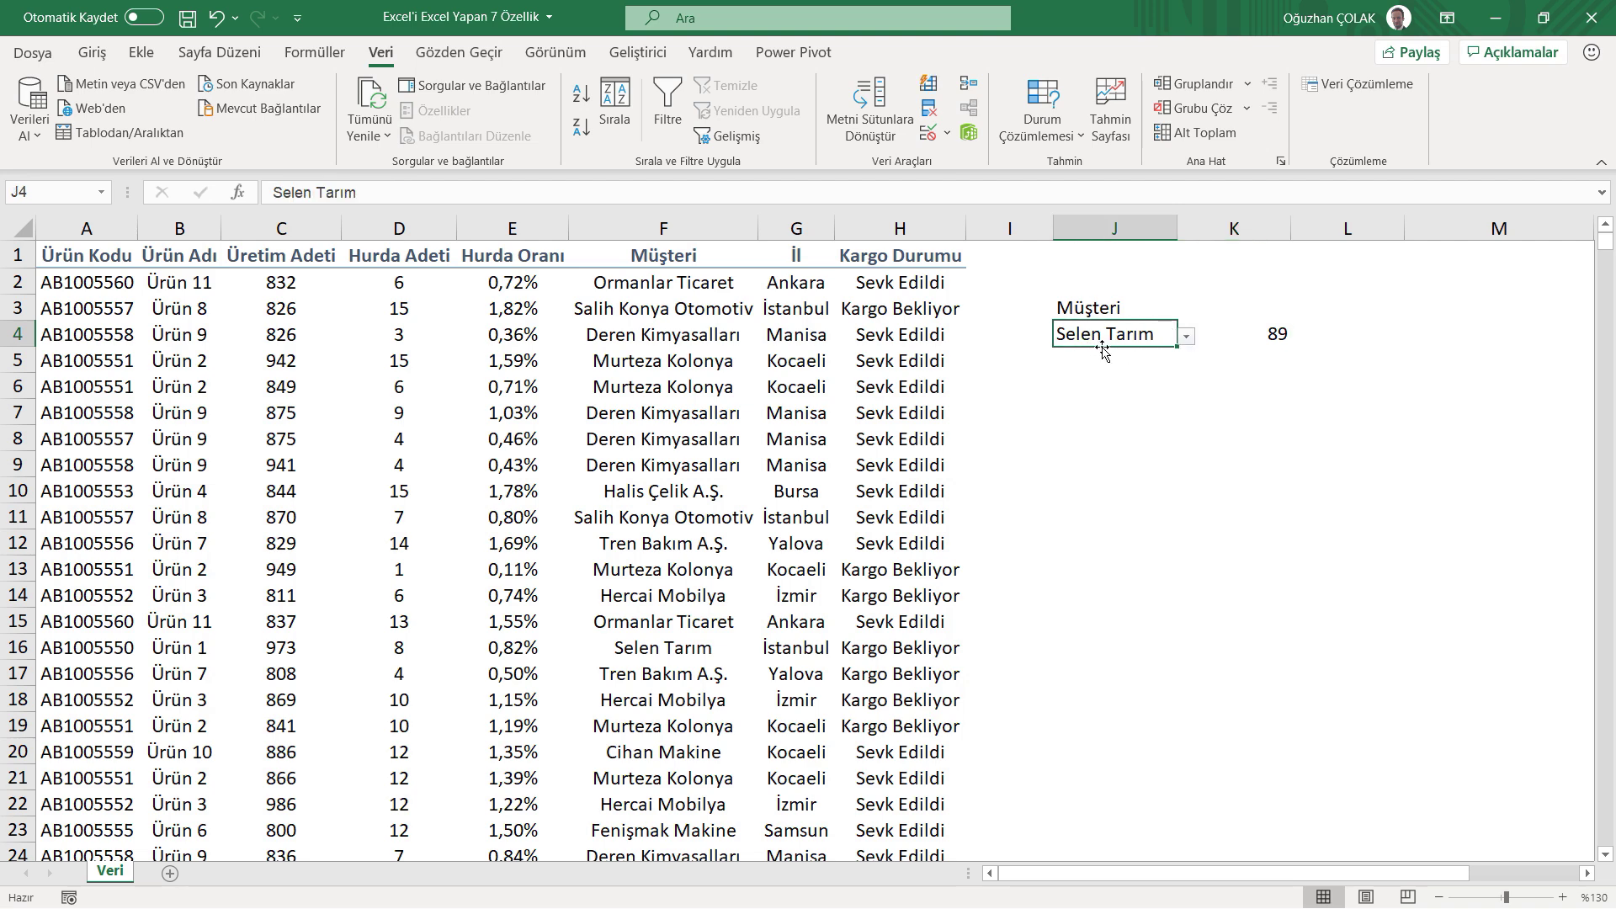
pyautogui.click(1249, 345)
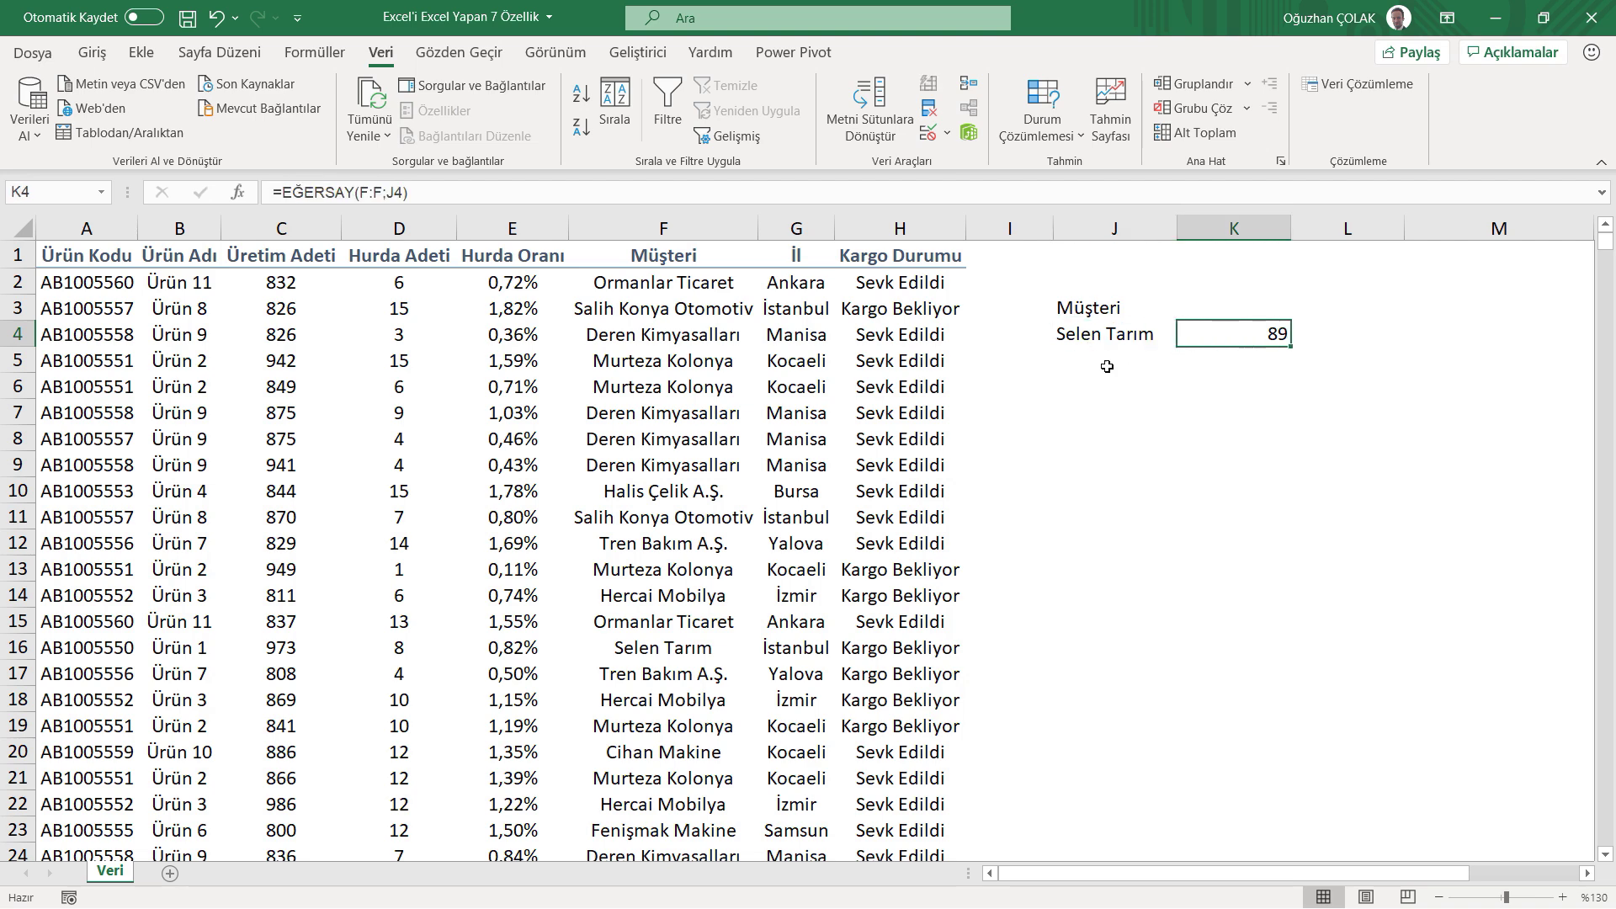